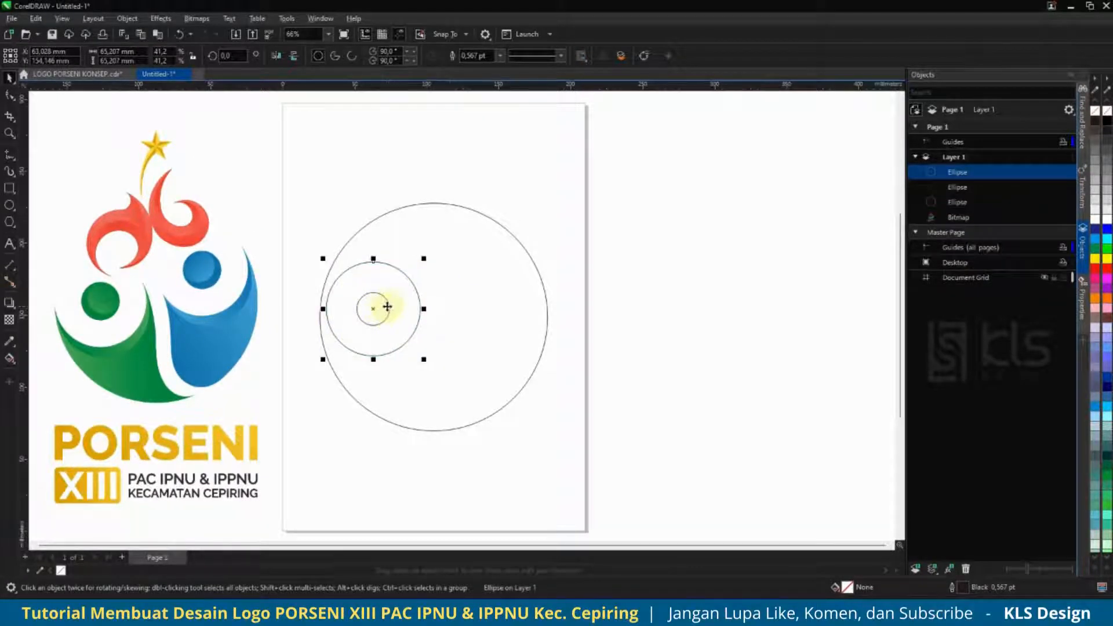
Duplicate the two concentric circles and place the copy on the opposite, upper side inside the large circle.
{"action": "left_click_drag", "start_coordinate": [293, 214], "coordinate": [468, 385]}
{"action": "scroll", "coordinate": [325, 313], "scroll_direction": "up", "scroll_amount": 1}
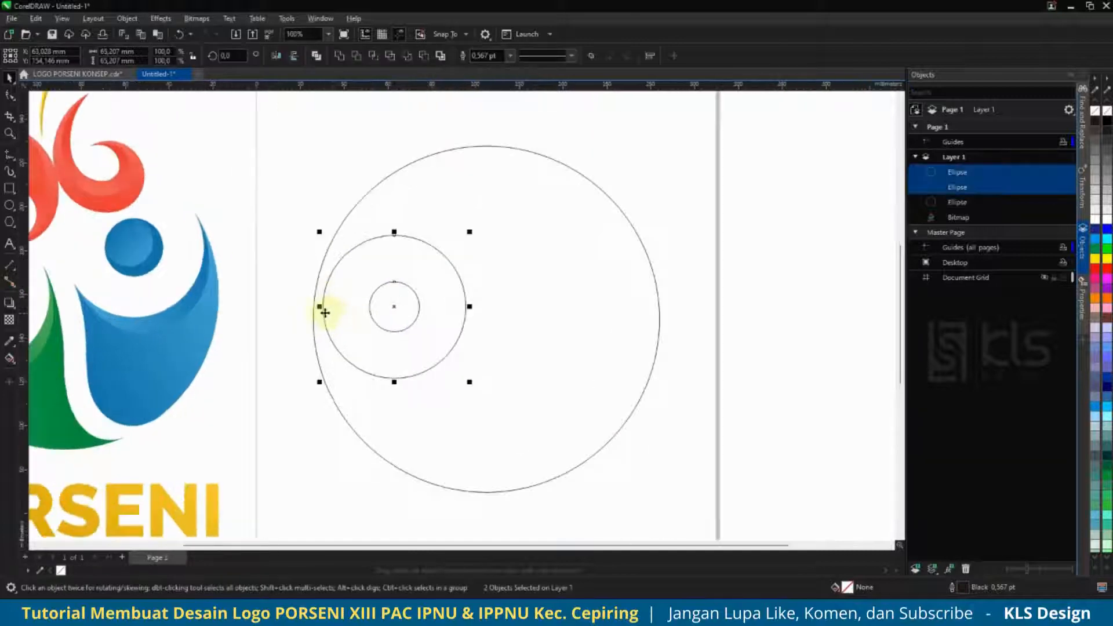
{"action": "scroll", "coordinate": [315, 317], "scroll_direction": "down", "scroll_amount": 1}
{"action": "left_click_drag", "start_coordinate": [351, 316], "coordinate": [530, 236]}
{"action": "right_click", "coordinate": [484, 296]}
{"action": "scroll", "coordinate": [538, 255], "scroll_direction": "up", "scroll_amount": 1}
{"action": "scroll", "coordinate": [530, 236], "scroll_direction": "down", "scroll_amount": 1}
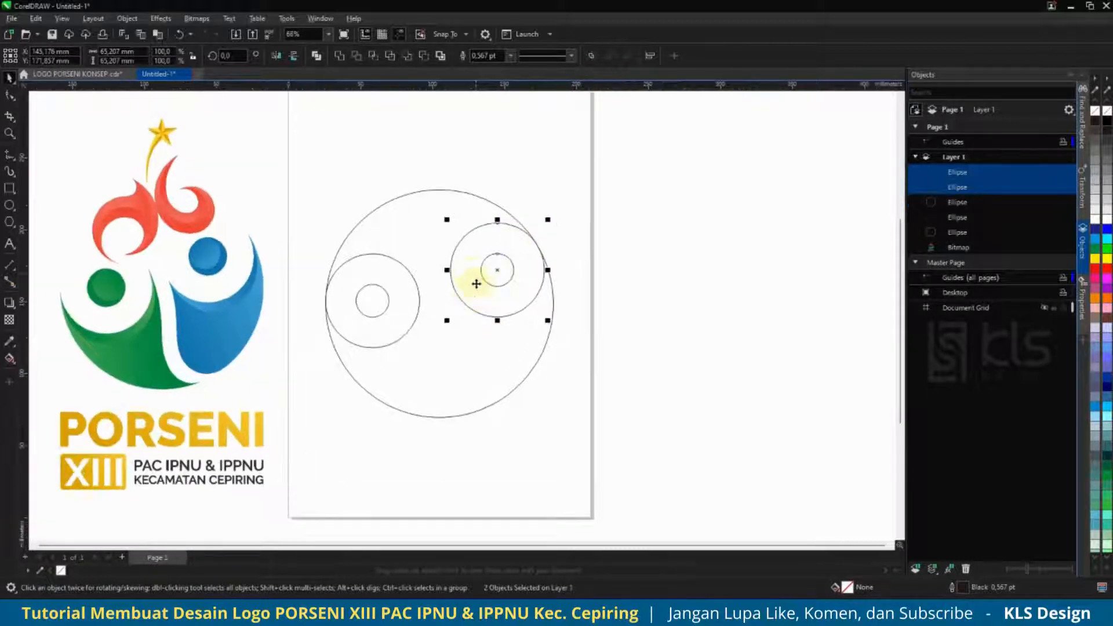
Scale the large circle down slightly and shift the copied circle pair inward to meet its edge.
{"action": "left_click", "coordinate": [462, 194]}
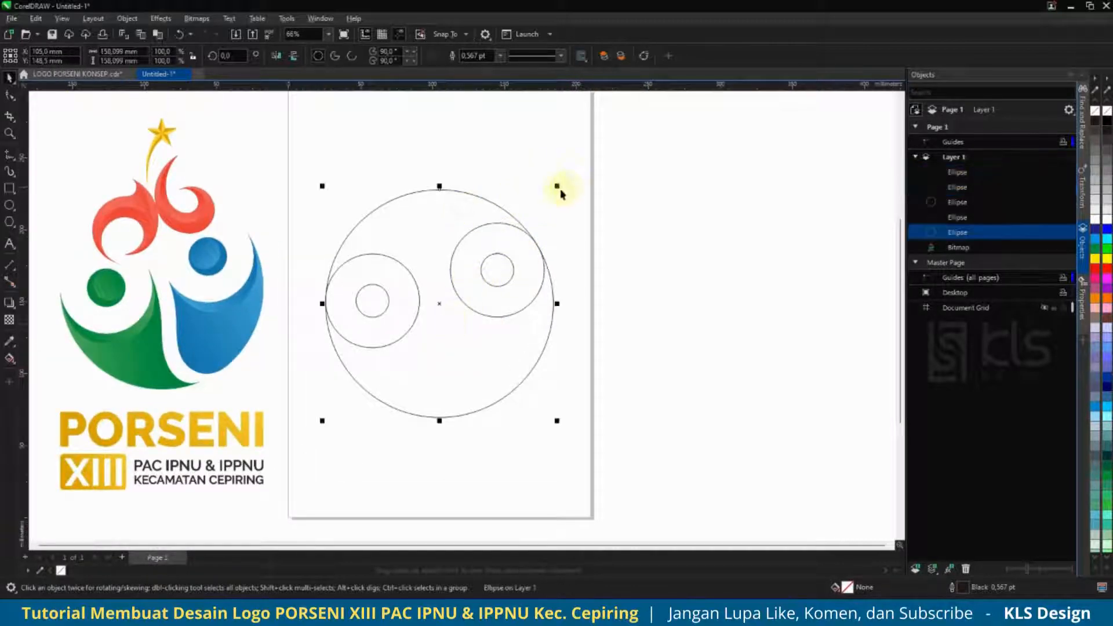
{"action": "mouse_move", "coordinate": [558, 186]}
{"action": "left_mouse_down"}
{"action": "mouse_move", "coordinate": [539, 183]}
{"action": "mouse_move", "coordinate": [549, 189]}
{"action": "left_mouse_up"}
{"action": "left_click", "coordinate": [539, 249]}
{"action": "left_click_drag", "start_coordinate": [538, 250], "coordinate": [531, 254]}
Move the original pair of concentric circles slightly inward until its outer circle touches the large circle's edge.
{"action": "left_click_drag", "start_coordinate": [298, 236], "coordinate": [457, 360]}
{"action": "left_click_drag", "start_coordinate": [326, 307], "coordinate": [334, 313]}
{"action": "scroll", "coordinate": [345, 311], "scroll_direction": "up", "scroll_amount": 3}
{"action": "scroll", "coordinate": [309, 337], "scroll_direction": "down", "scroll_amount": 3}
{"action": "scroll", "coordinate": [565, 252], "scroll_direction": "up", "scroll_amount": 2}
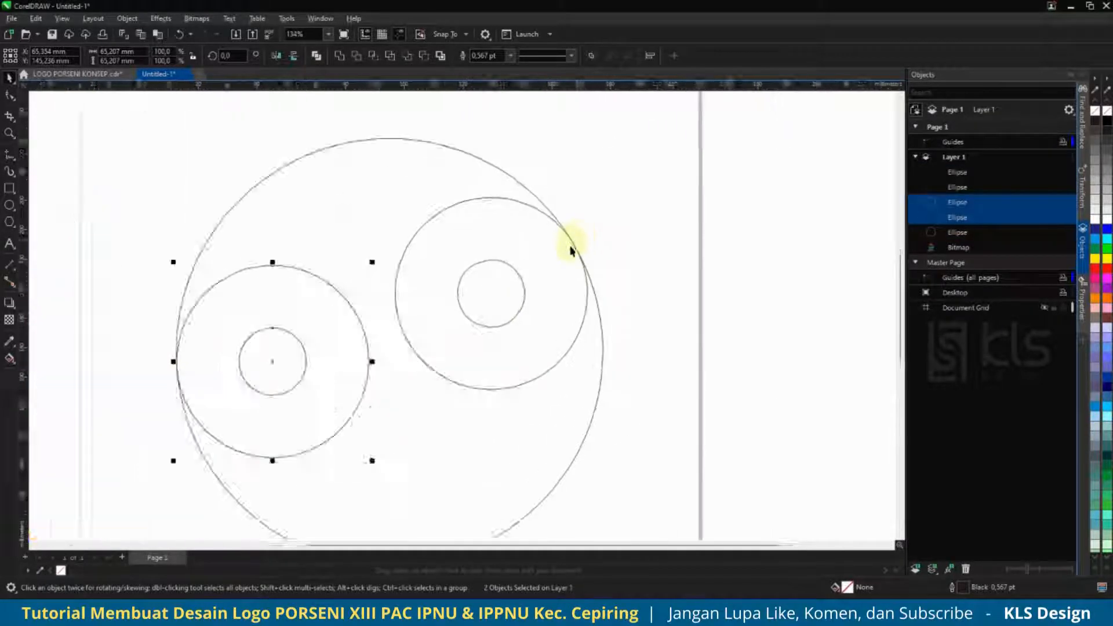
{"action": "scroll", "coordinate": [574, 247], "scroll_direction": "down", "scroll_amount": 2}
{"action": "left_click", "coordinate": [624, 248]}
{"action": "scroll", "coordinate": [435, 231], "scroll_direction": "down", "scroll_amount": 1}
{"action": "scroll", "coordinate": [593, 332], "scroll_direction": "up", "scroll_amount": 1}
{"action": "scroll", "coordinate": [457, 307], "scroll_direction": "down", "scroll_amount": 1}
{"action": "scroll", "coordinate": [502, 311], "scroll_direction": "up", "scroll_amount": 1}
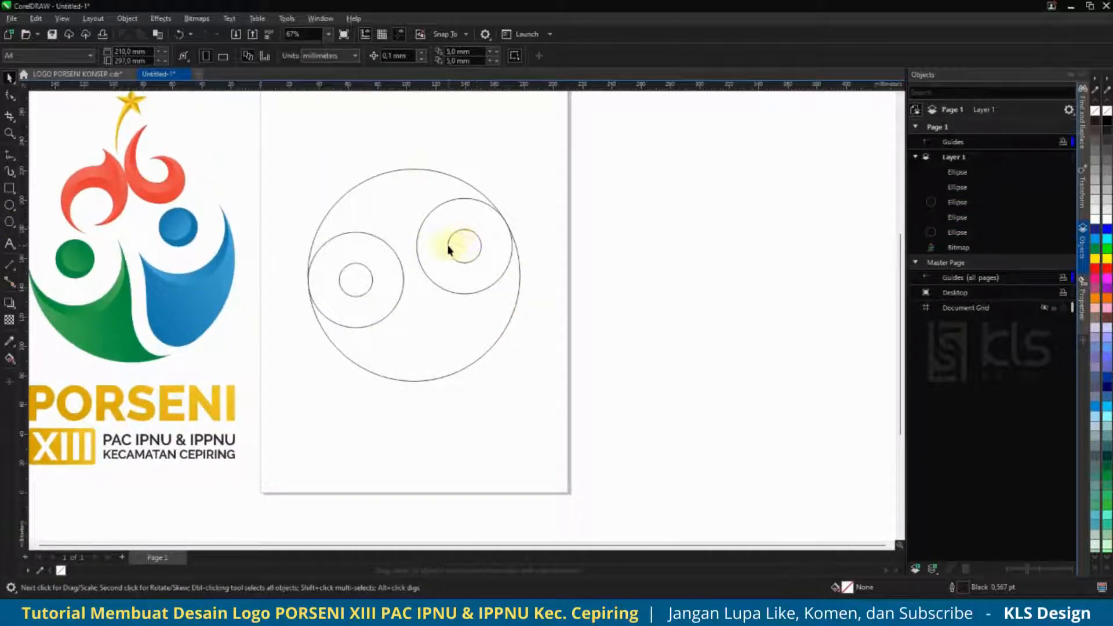
Draw an S-shaped curve with the Pen tool from the original outer ring down to the large circle's lower edge.
{"action": "left_click", "coordinate": [10, 154]}
{"action": "left_click", "coordinate": [52, 194]}
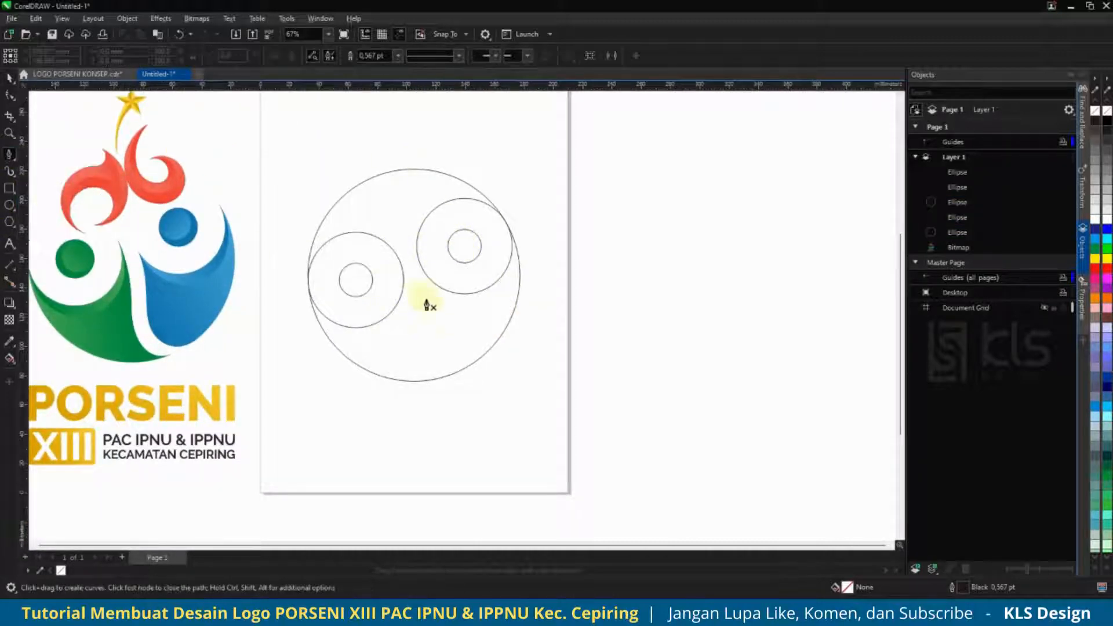
{"action": "left_click", "coordinate": [398, 259]}
{"action": "left_click_drag", "start_coordinate": [414, 328], "coordinate": [414, 361]}
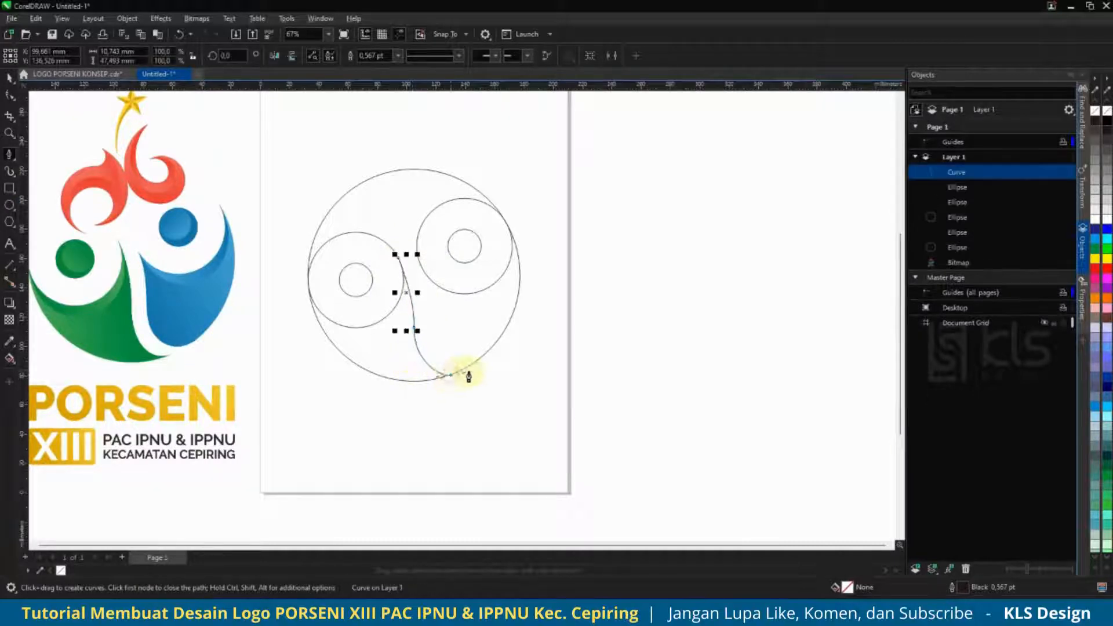
{"action": "key", "text": "Escape"}
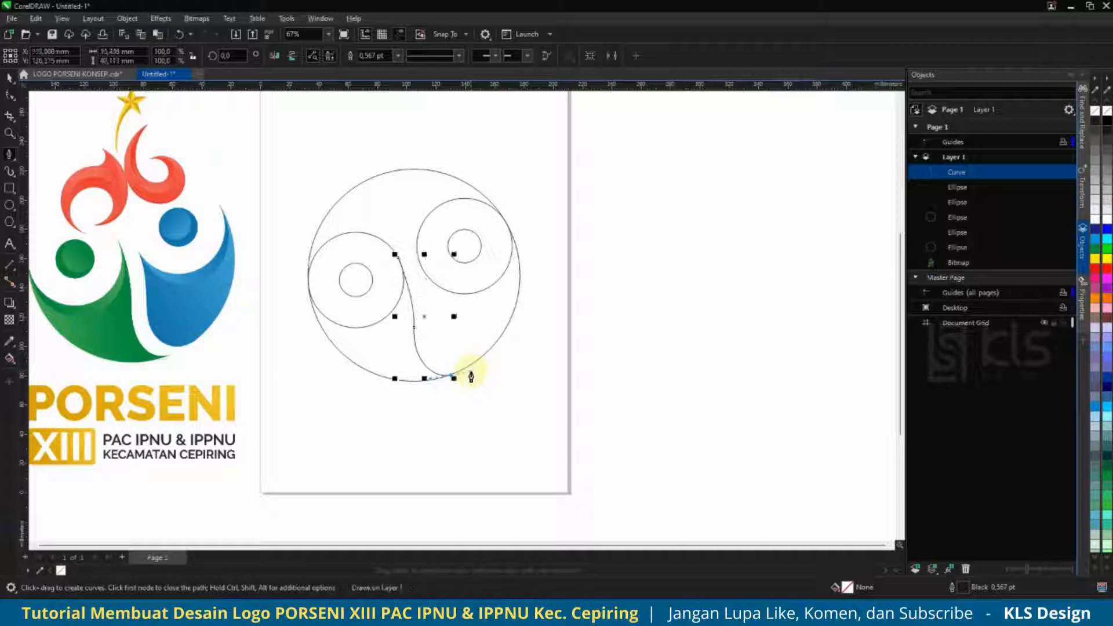
{"action": "scroll", "coordinate": [458, 333], "scroll_direction": "up", "scroll_amount": 1}
Reshape the upper segment of the S-curve so it leaves the original ring's edge smoothly.
{"action": "left_click", "coordinate": [10, 94]}
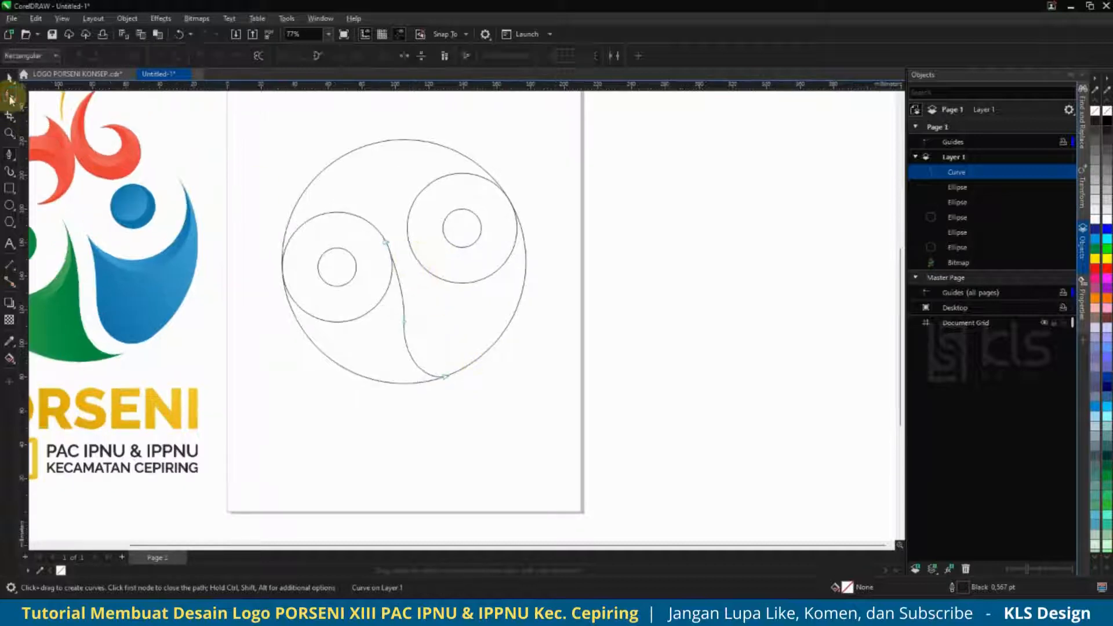
{"action": "double_click", "coordinate": [386, 243]}
{"action": "key", "text": "ctrl+z"}
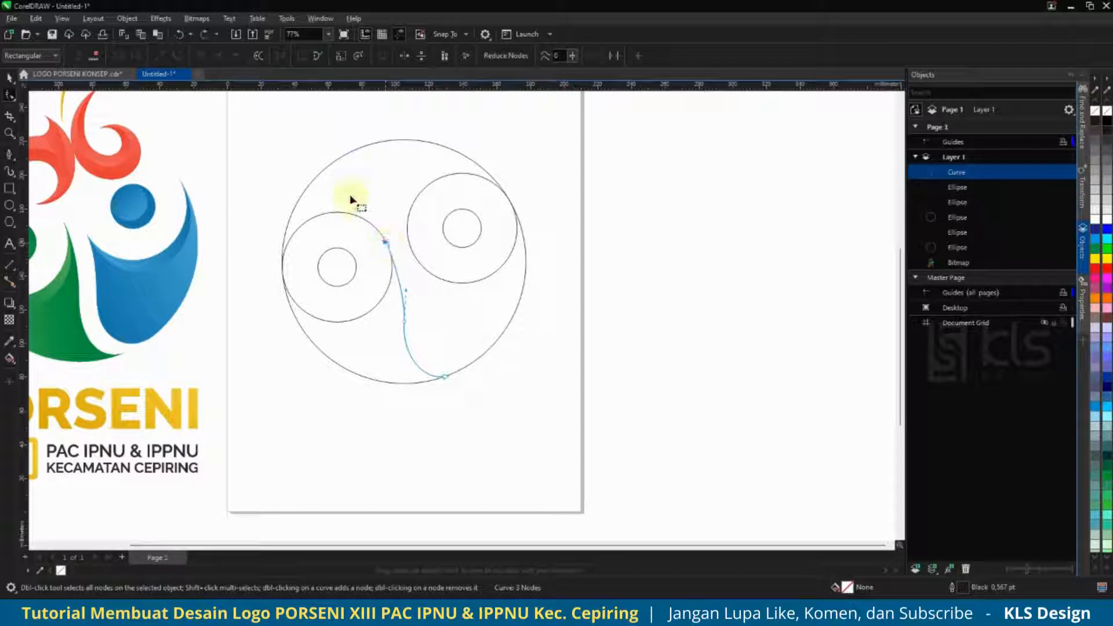
{"action": "mouse_move", "coordinate": [388, 247]}
{"action": "left_mouse_down"}
{"action": "mouse_move", "coordinate": [395, 267]}
{"action": "mouse_move", "coordinate": [397, 257]}
{"action": "left_mouse_up"}
{"action": "scroll", "coordinate": [395, 267], "scroll_direction": "up", "scroll_amount": 2}
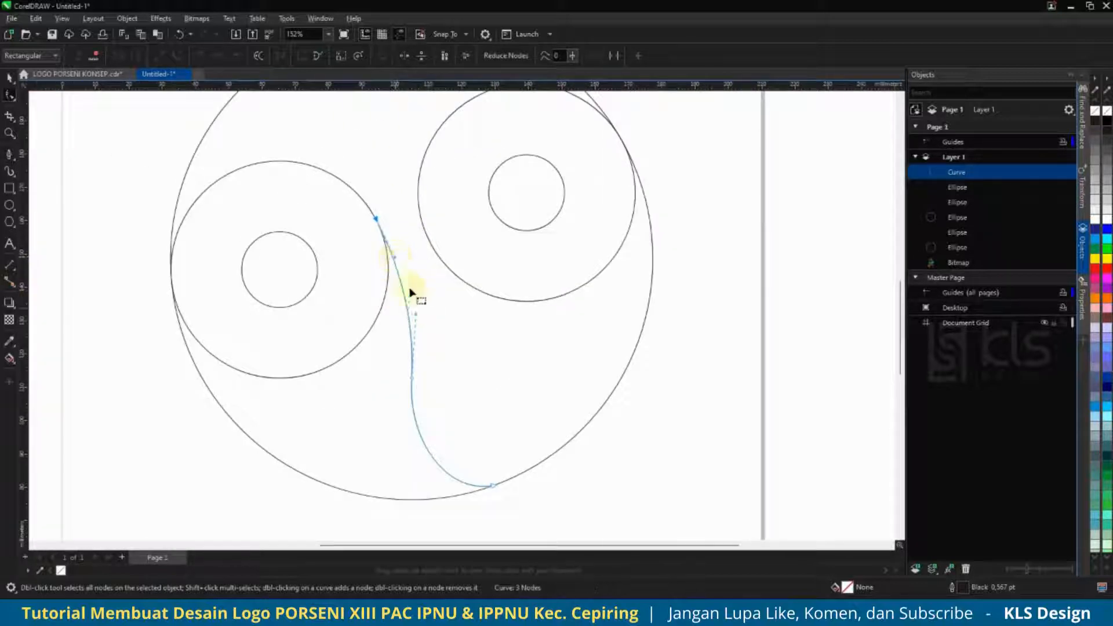
{"action": "scroll", "coordinate": [395, 253], "scroll_direction": "up", "scroll_amount": 2}
{"action": "scroll", "coordinate": [398, 264], "scroll_direction": "down", "scroll_amount": 5}
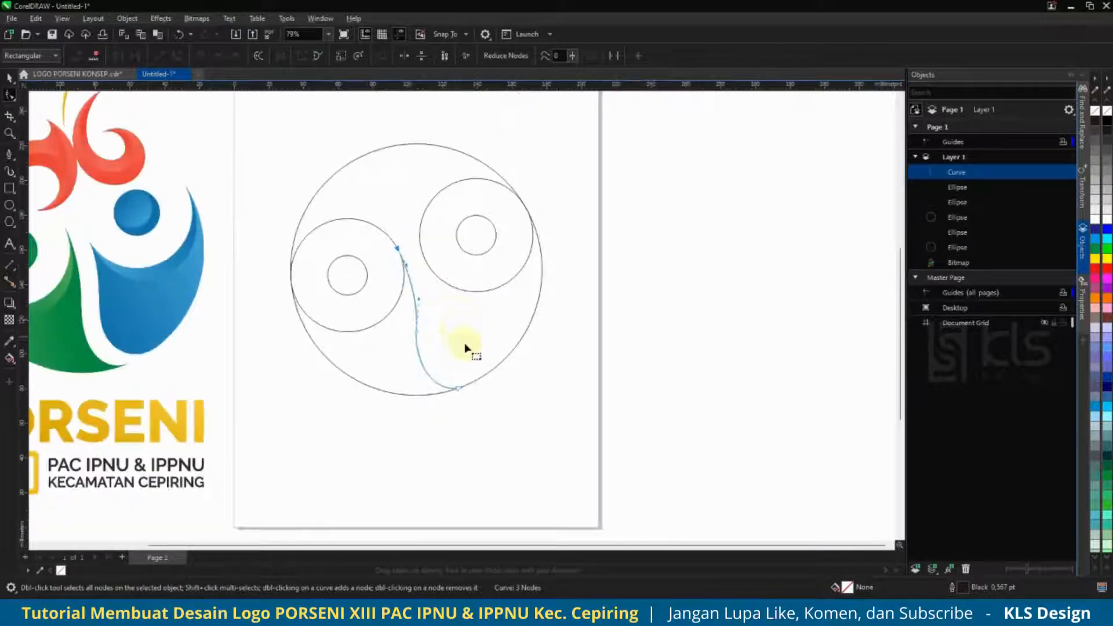
Move the middle node of the S-curve slightly downward to smooth its bend.
{"action": "scroll", "coordinate": [439, 355], "scroll_direction": "up", "scroll_amount": 3}
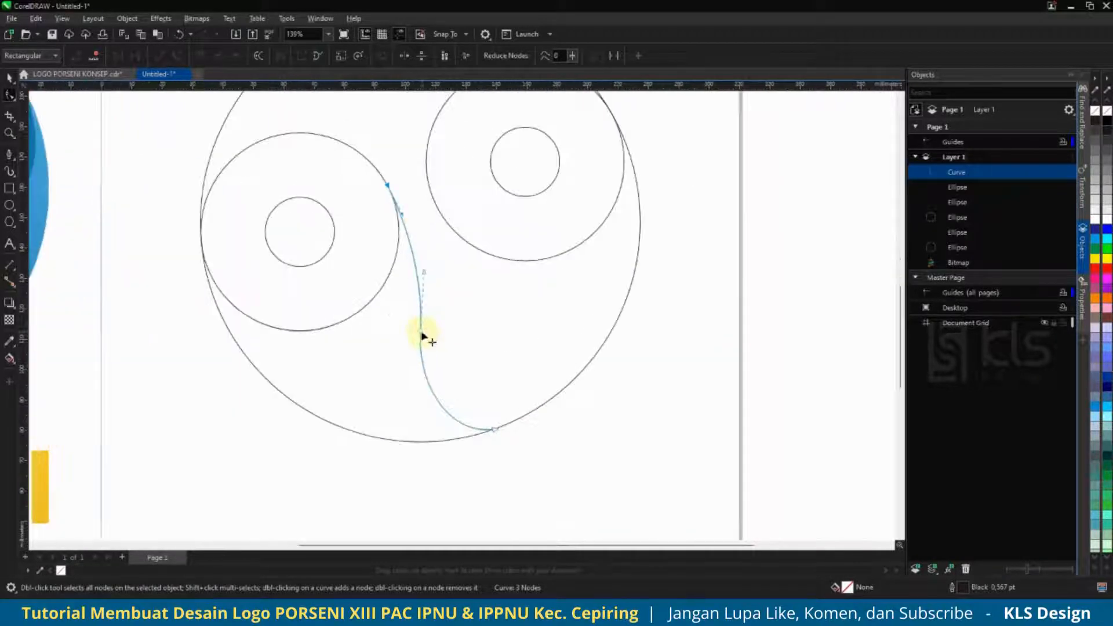
{"action": "mouse_move", "coordinate": [425, 335]}
{"action": "left_mouse_down"}
{"action": "mouse_move", "coordinate": [428, 288]}
{"action": "mouse_move", "coordinate": [424, 348]}
{"action": "left_mouse_up"}
{"action": "scroll", "coordinate": [427, 336], "scroll_direction": "up", "scroll_amount": 1}
{"action": "scroll", "coordinate": [425, 360], "scroll_direction": "down", "scroll_amount": 3}
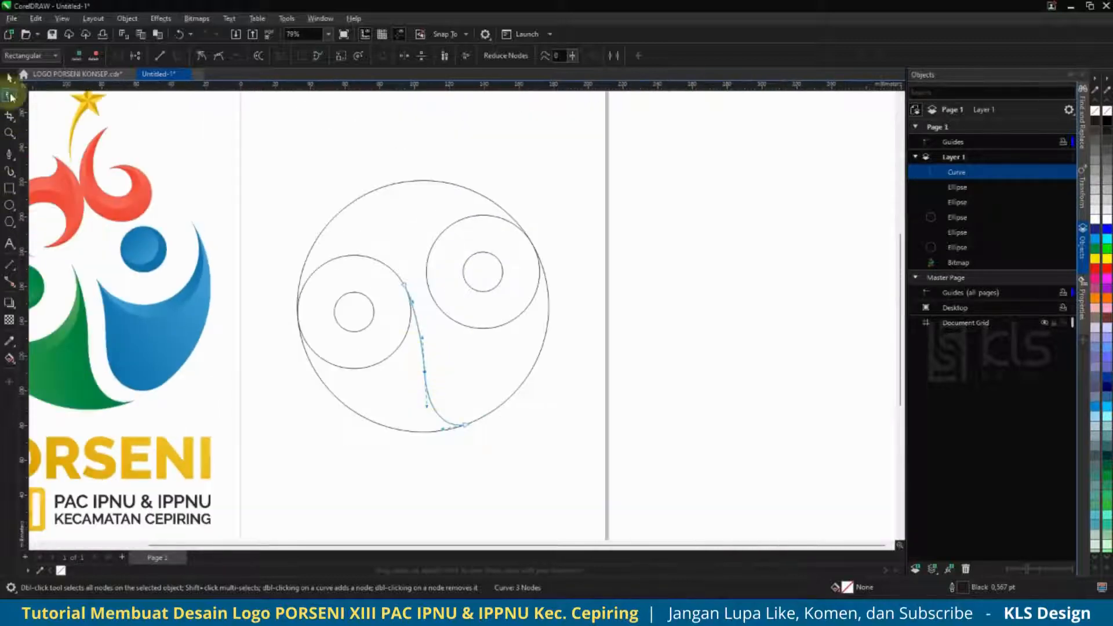
Duplicate the S-curve and place the copy beside it, starting at the edge of the other ring.
{"action": "key", "text": "space"}
{"action": "left_click_drag", "start_coordinate": [416, 289], "coordinate": [429, 285]}
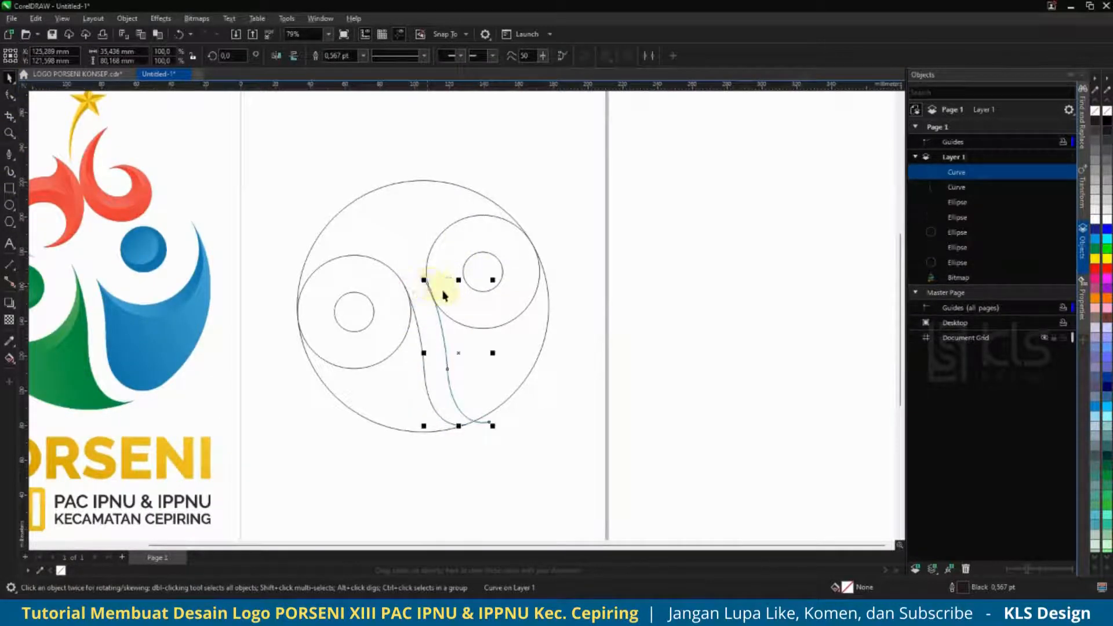
{"action": "scroll", "coordinate": [429, 285], "scroll_direction": "up", "scroll_amount": 3}
{"action": "scroll", "coordinate": [520, 375], "scroll_direction": "down", "scroll_amount": 2}
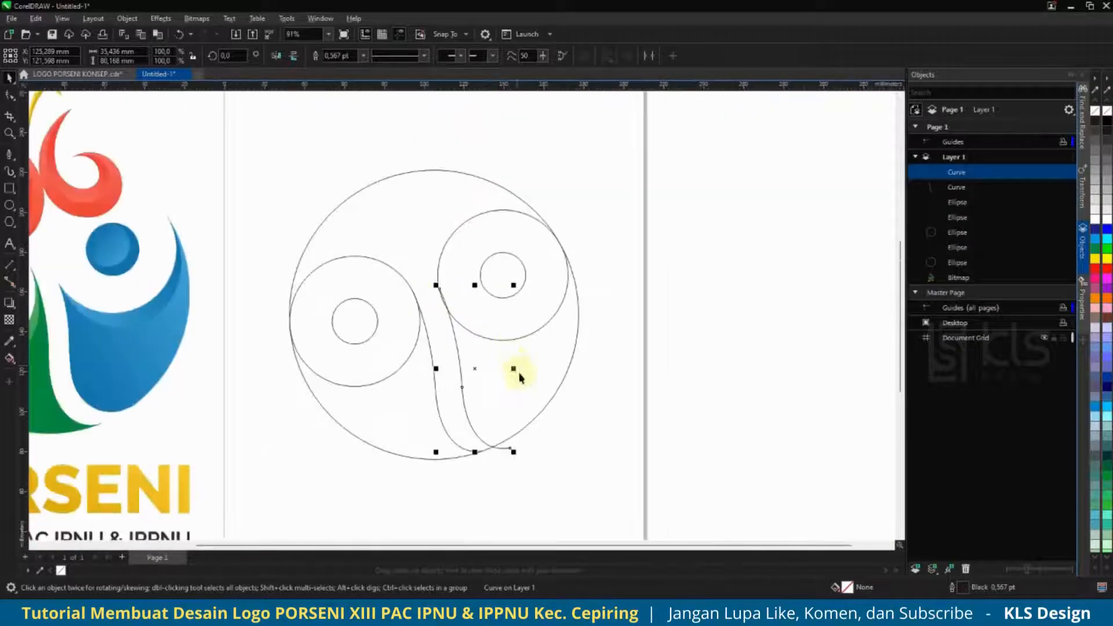
{"action": "scroll", "coordinate": [520, 375], "scroll_direction": "up", "scroll_amount": 1}
Adjust the upper end and handle of the copied S-curve to follow the adjoining ring's edge.
{"action": "left_click", "coordinate": [9, 95]}
{"action": "scroll", "coordinate": [414, 257], "scroll_direction": "up", "scroll_amount": 3}
{"action": "left_click_drag", "start_coordinate": [404, 261], "coordinate": [415, 290]}
{"action": "left_click_drag", "start_coordinate": [447, 355], "coordinate": [436, 356]}
{"action": "scroll", "coordinate": [346, 246], "scroll_direction": "down", "scroll_amount": 4}
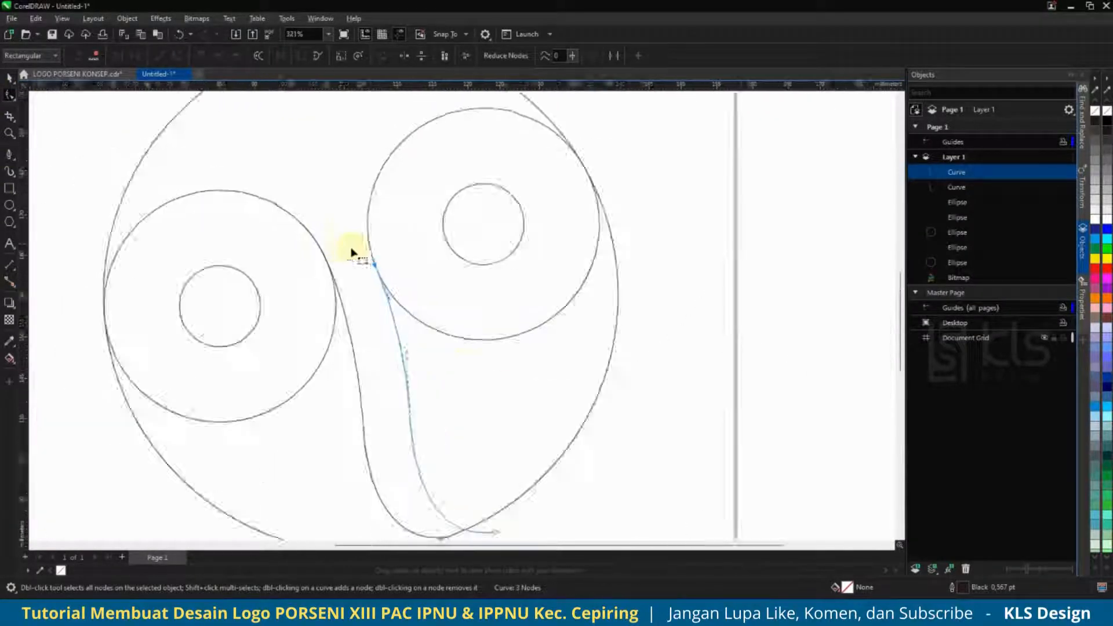
Fit the lower end of the copied S-curve onto the large circle's edge and refine its bottom bend.
{"action": "scroll", "coordinate": [477, 497], "scroll_direction": "up", "scroll_amount": 1}
{"action": "mouse_move", "coordinate": [477, 495]}
{"action": "left_mouse_down"}
{"action": "mouse_move", "coordinate": [480, 473]}
{"action": "mouse_move", "coordinate": [430, 497]}
{"action": "mouse_move", "coordinate": [464, 500]}
{"action": "left_mouse_up"}
{"action": "scroll", "coordinate": [398, 460], "scroll_direction": "up", "scroll_amount": 1}
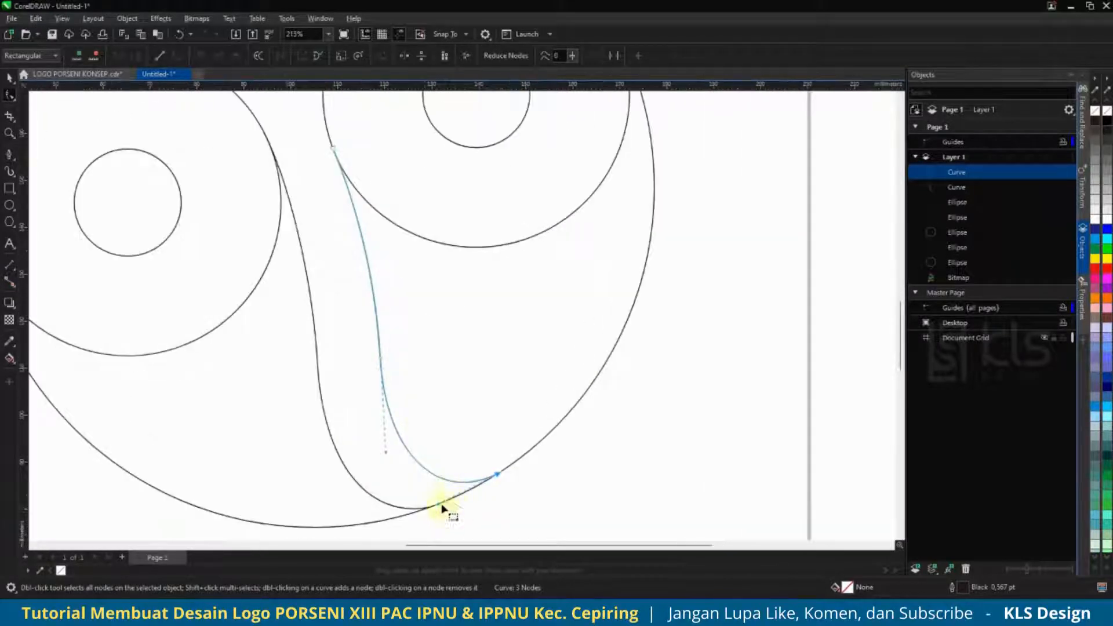
{"action": "left_click", "coordinate": [384, 452]}
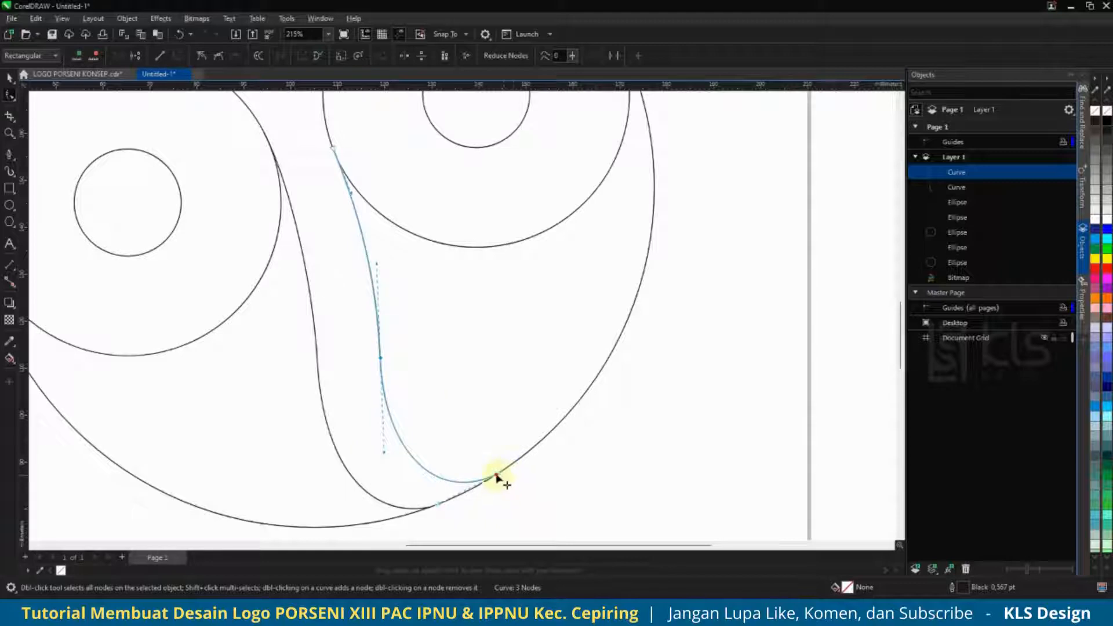
{"action": "left_click_drag", "start_coordinate": [496, 475], "coordinate": [512, 464]}
{"action": "left_click_drag", "start_coordinate": [454, 494], "coordinate": [455, 501]}
{"action": "scroll", "coordinate": [467, 471], "scroll_direction": "down", "scroll_amount": 3}
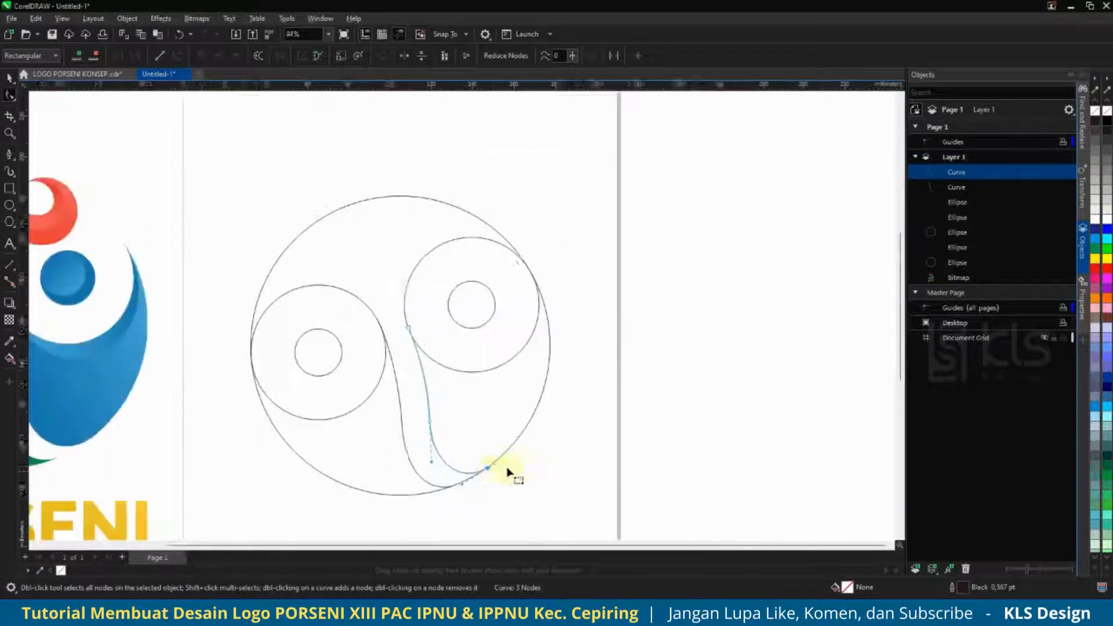
{"action": "scroll", "coordinate": [508, 473], "scroll_direction": "down", "scroll_amount": 1}
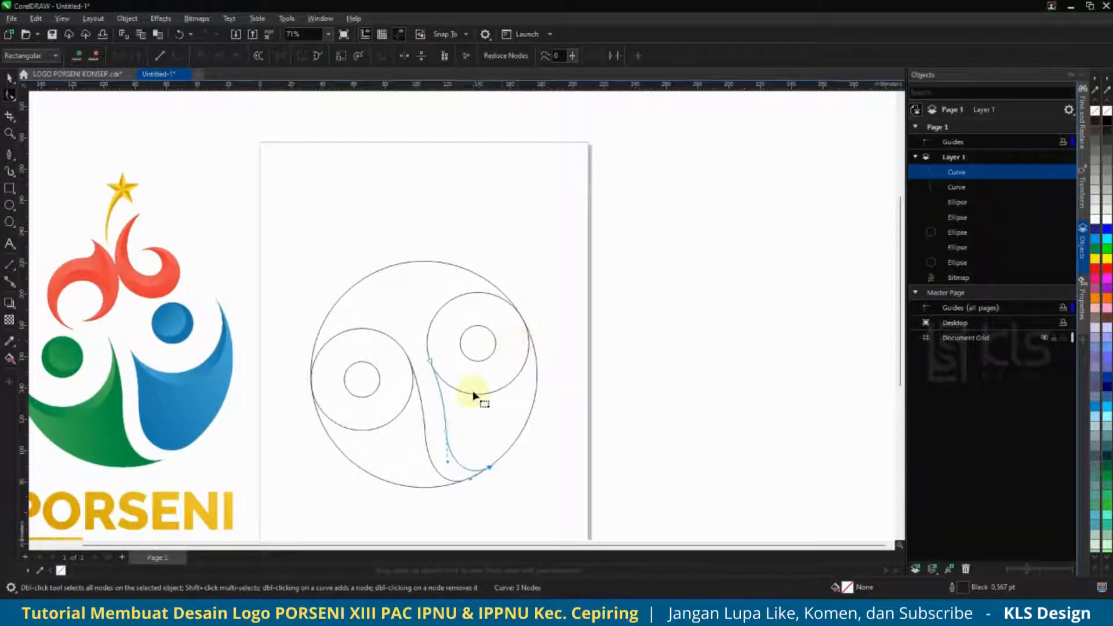
{"action": "left_click", "coordinate": [10, 77]}
{"action": "left_click", "coordinate": [552, 256]}
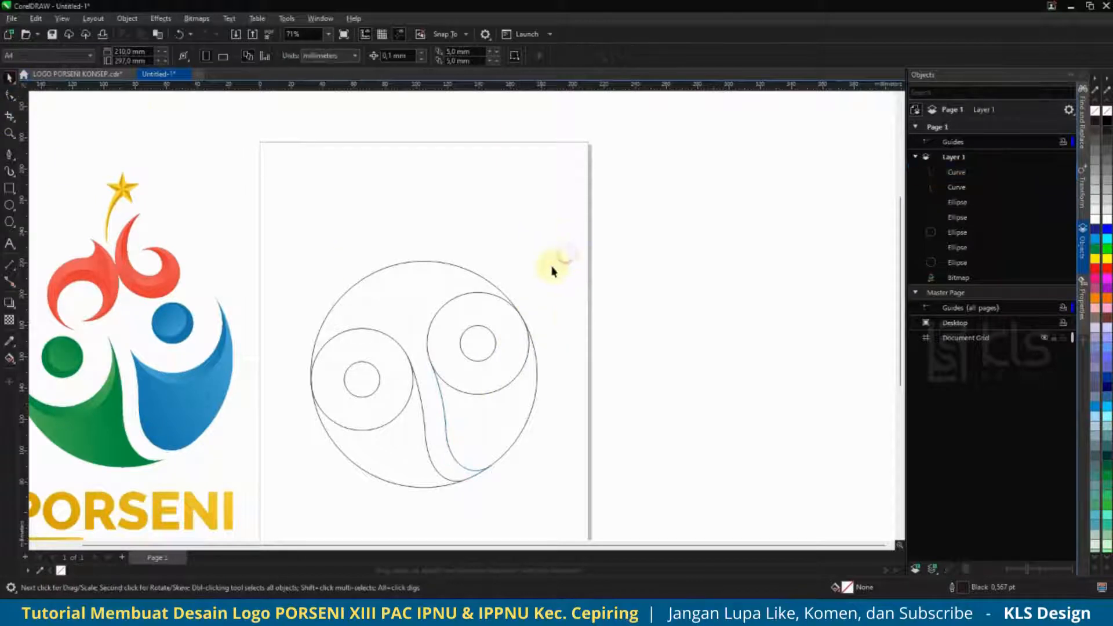
Duplicate the outer ring of the copied circle pair above the large circle and scale it to about 54.5 mm.
{"action": "scroll", "coordinate": [535, 343], "scroll_direction": "up", "scroll_amount": 2}
{"action": "scroll", "coordinate": [519, 331], "scroll_direction": "down", "scroll_amount": 1}
{"action": "scroll", "coordinate": [519, 332], "scroll_direction": "down", "scroll_amount": 1}
{"action": "left_click", "coordinate": [495, 324]}
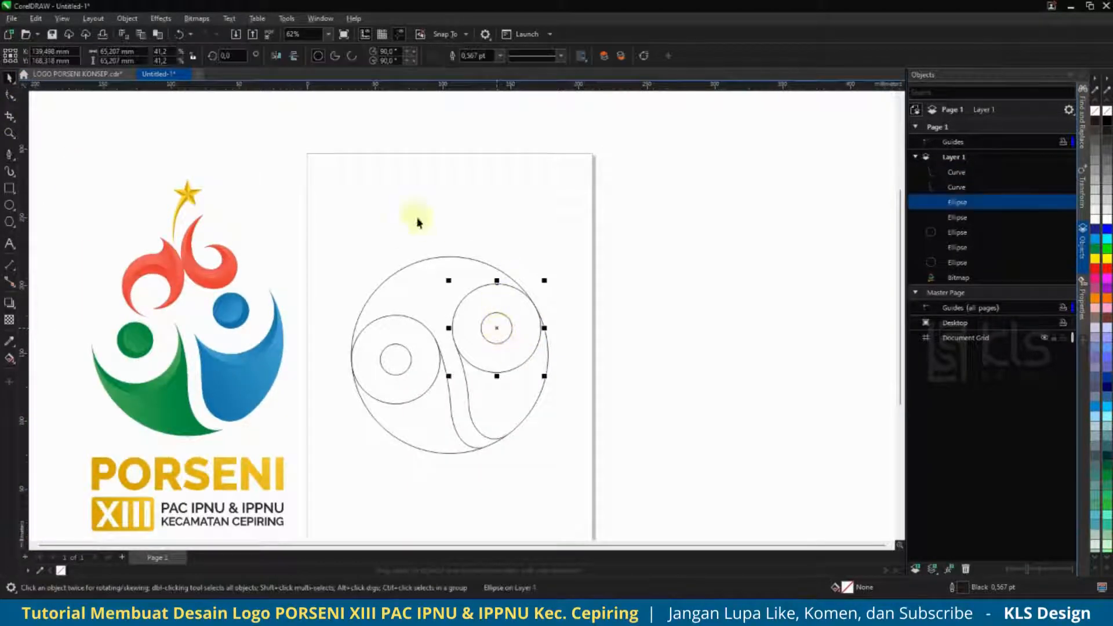
{"action": "left_click_drag", "start_coordinate": [492, 329], "coordinate": [464, 246]}
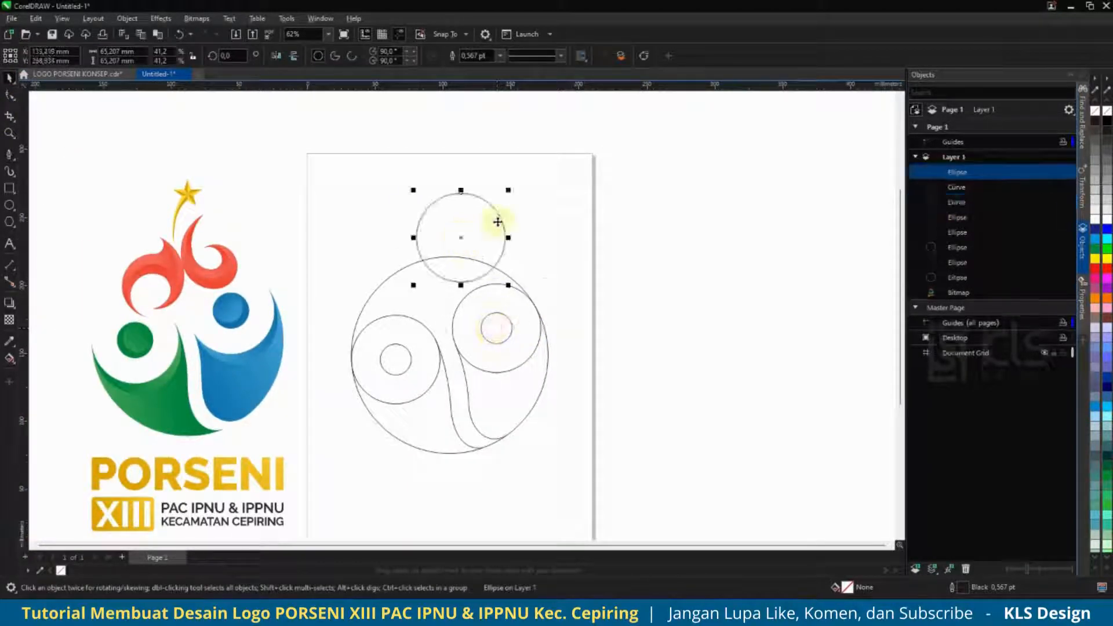
{"action": "left_click_drag", "start_coordinate": [510, 186], "coordinate": [494, 205]}
{"action": "scroll", "coordinate": [456, 251], "scroll_direction": "up", "scroll_amount": 1}
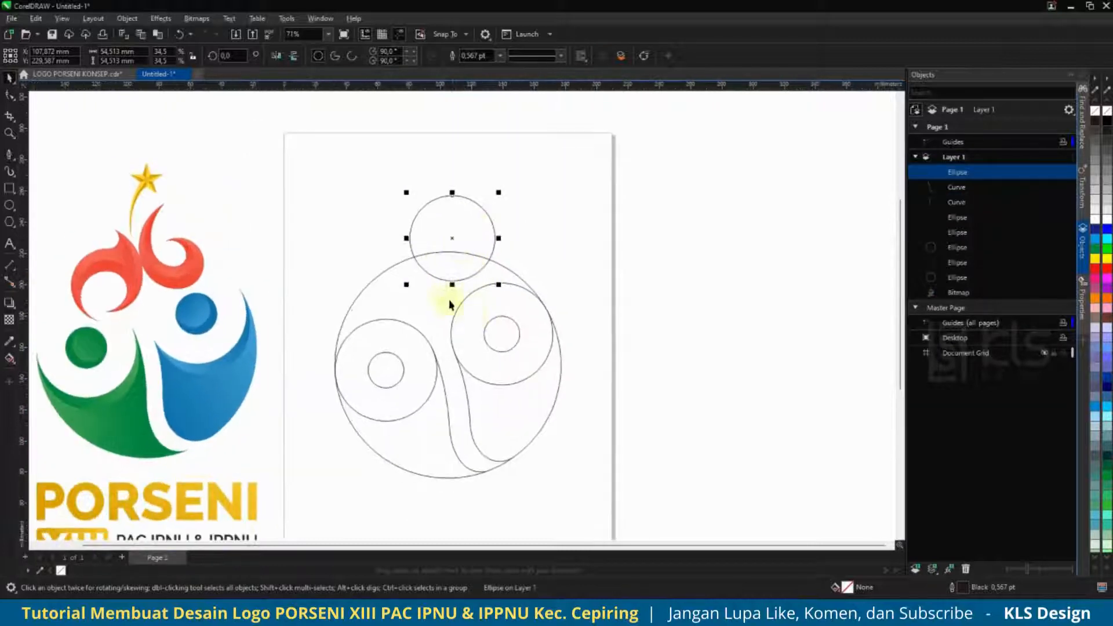
Add a vertical and a horizontal guideline through the centre of the large circle.
{"action": "left_click", "coordinate": [366, 331]}
{"action": "left_click_drag", "start_coordinate": [26, 317], "coordinate": [448, 360]}
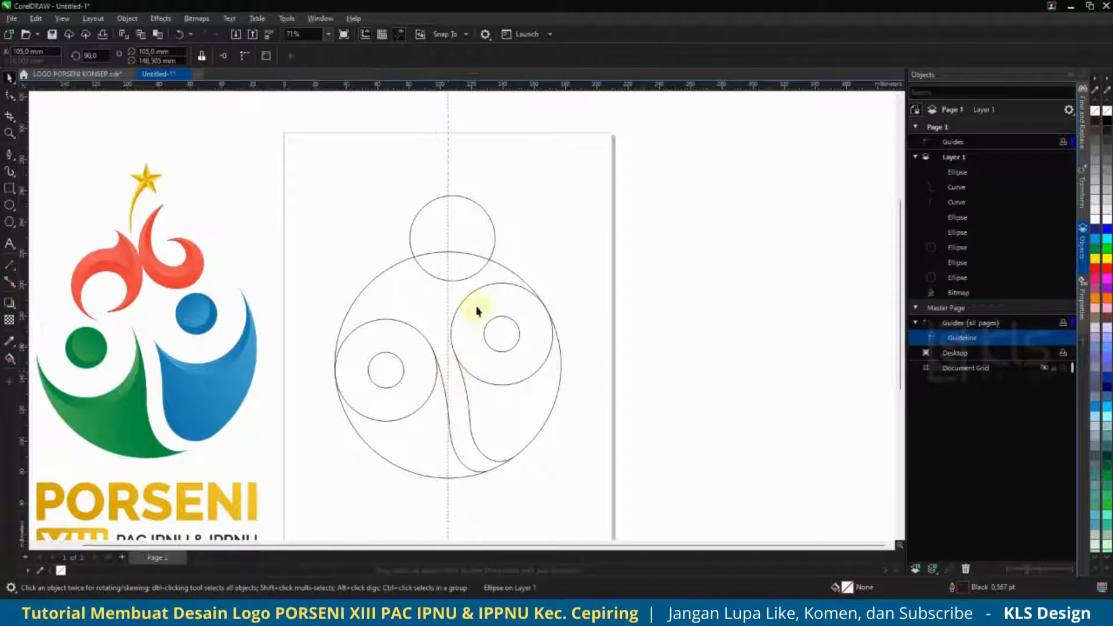
{"action": "left_click_drag", "start_coordinate": [456, 87], "coordinate": [451, 364]}
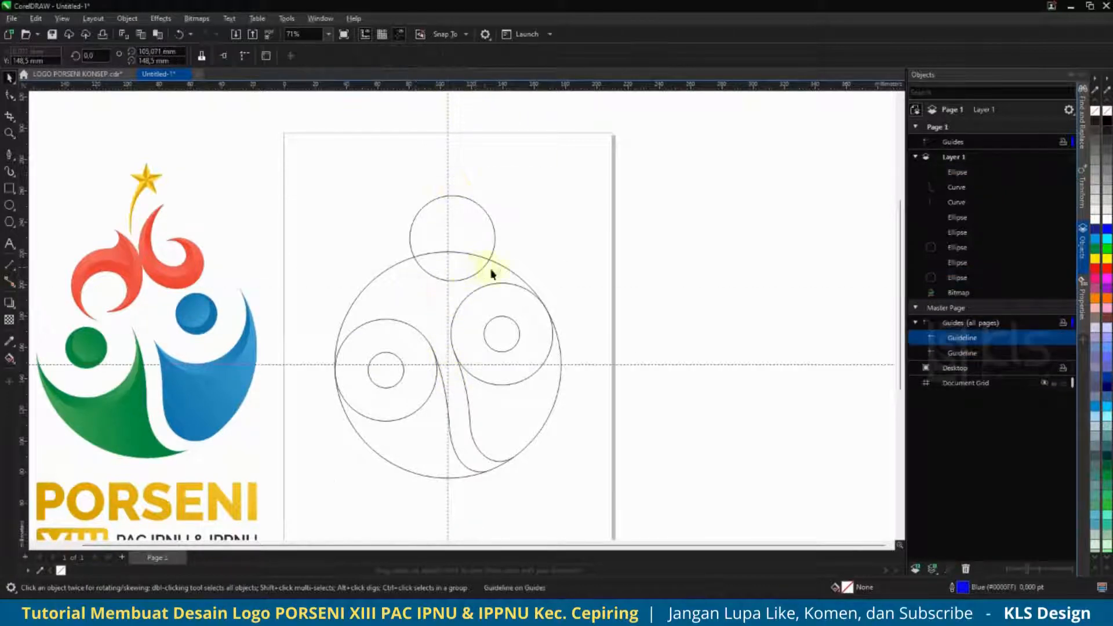
Shift the 54.5 mm circle right of the vertical guideline and make a smaller copy of about 45.5 mm inside it, meeting the large circle's edge.
{"action": "left_click", "coordinate": [467, 233]}
{"action": "left_click_drag", "start_coordinate": [453, 238], "coordinate": [473, 223]}
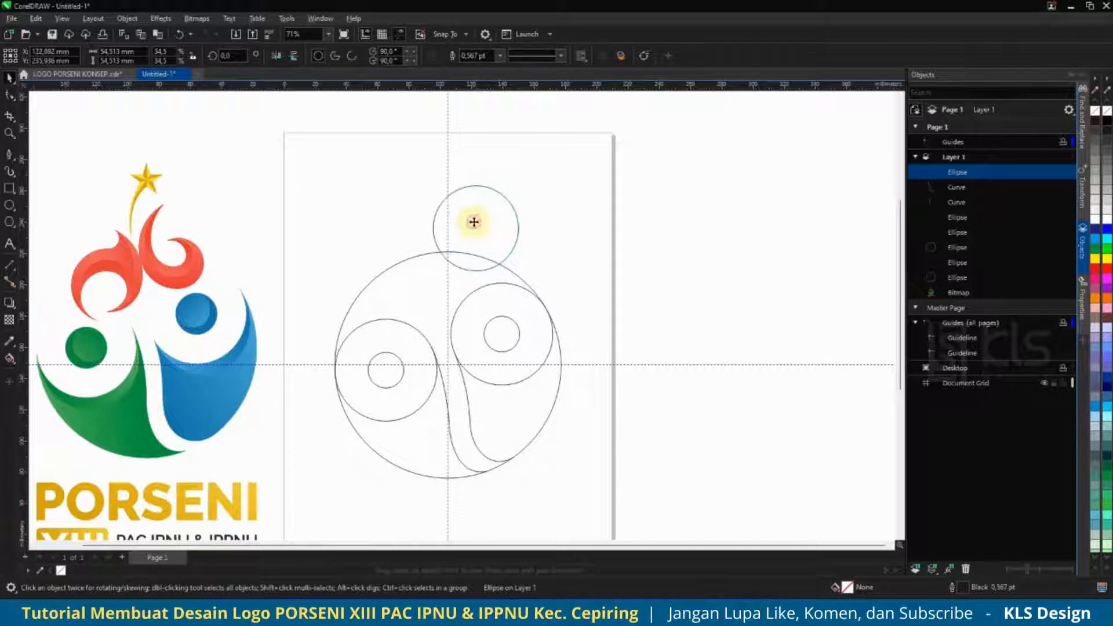
{"action": "left_click_drag", "start_coordinate": [427, 276], "coordinate": [440, 261]}
{"action": "scroll", "coordinate": [472, 209], "scroll_direction": "up", "scroll_amount": 1}
{"action": "left_click_drag", "start_coordinate": [475, 209], "coordinate": [467, 209]}
{"action": "scroll", "coordinate": [472, 226], "scroll_direction": "down", "scroll_amount": 1}
{"action": "scroll", "coordinate": [463, 215], "scroll_direction": "up", "scroll_amount": 2}
{"action": "scroll", "coordinate": [477, 293], "scroll_direction": "up", "scroll_amount": 4}
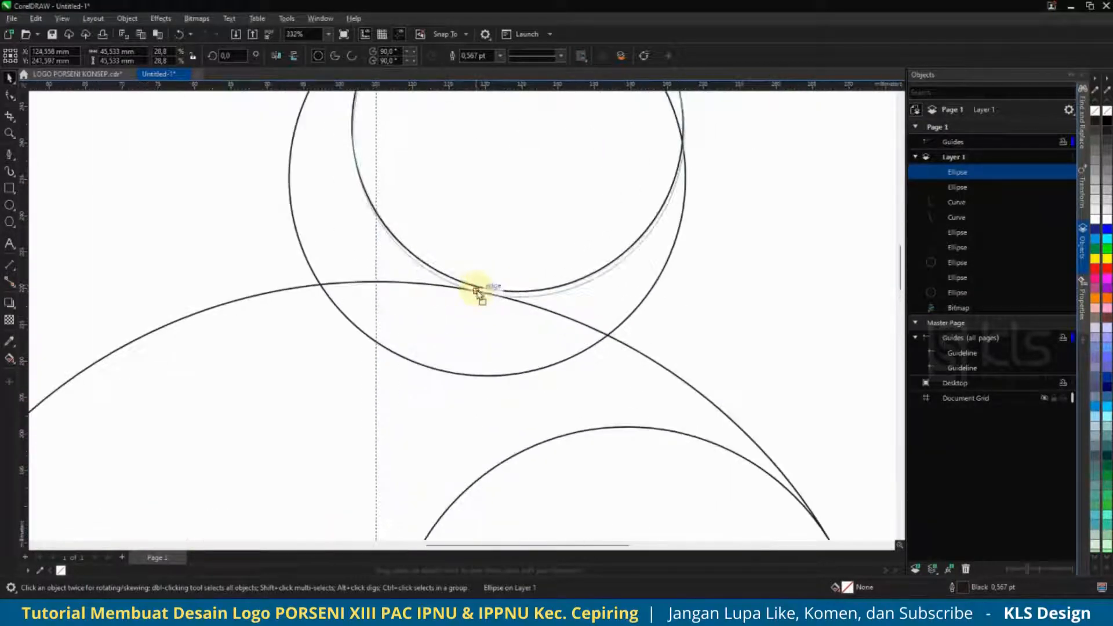
Resize the outer top circle to about 57.8 mm and align it so its top edge touches the smaller circle.
{"action": "left_click", "coordinate": [461, 354]}
{"action": "scroll", "coordinate": [460, 354], "scroll_direction": "down", "scroll_amount": 5}
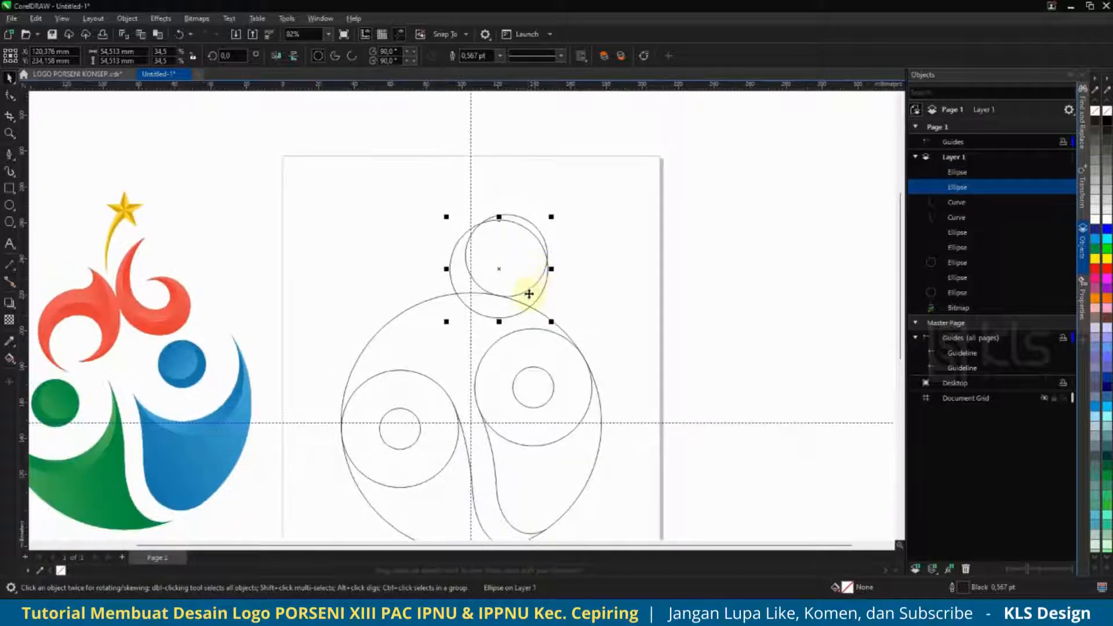
{"action": "scroll", "coordinate": [520, 276], "scroll_direction": "up", "scroll_amount": 2}
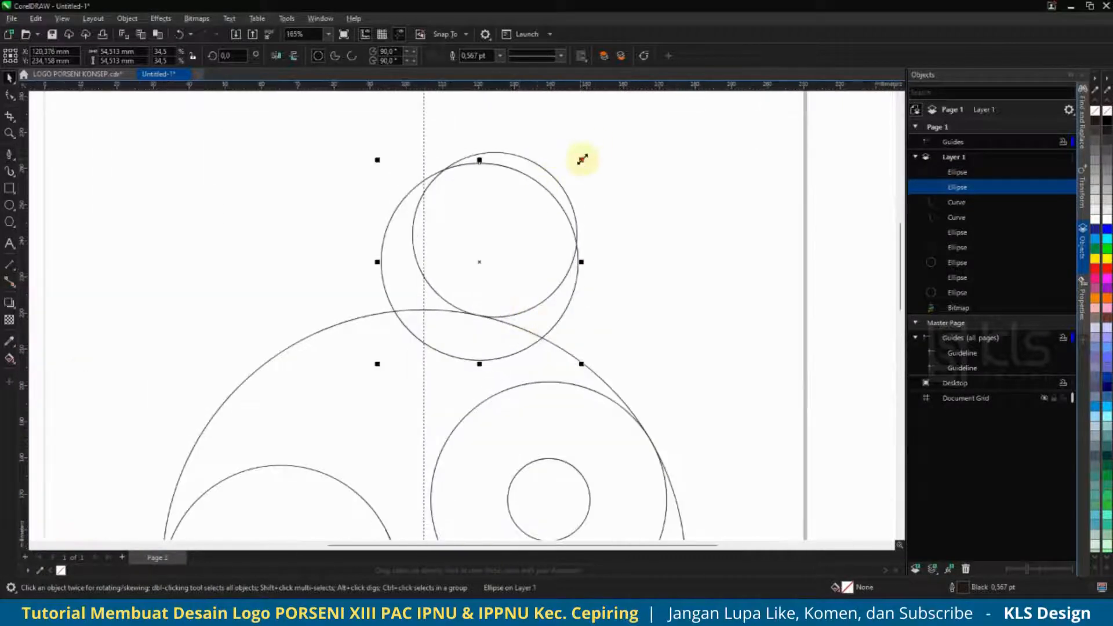
{"action": "left_click_drag", "start_coordinate": [582, 158], "coordinate": [599, 141]}
{"action": "left_click_drag", "start_coordinate": [495, 141], "coordinate": [494, 149]}
{"action": "scroll", "coordinate": [524, 308], "scroll_direction": "down", "scroll_amount": 3}
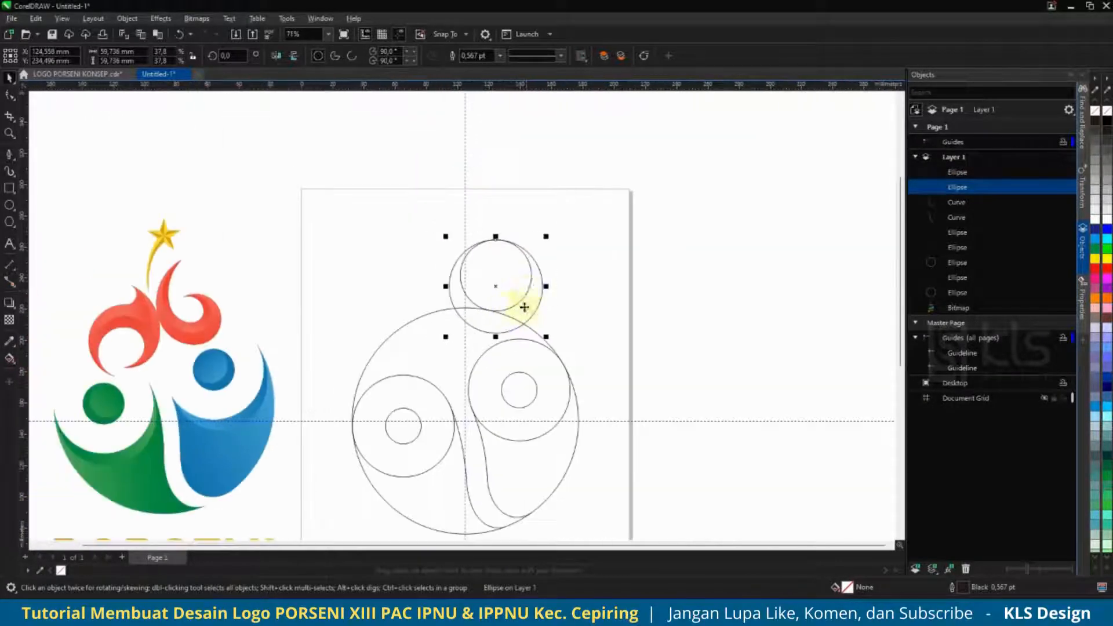
{"action": "scroll", "coordinate": [525, 271], "scroll_direction": "up", "scroll_amount": 2}
{"action": "left_click_drag", "start_coordinate": [367, 403], "coordinate": [373, 398]}
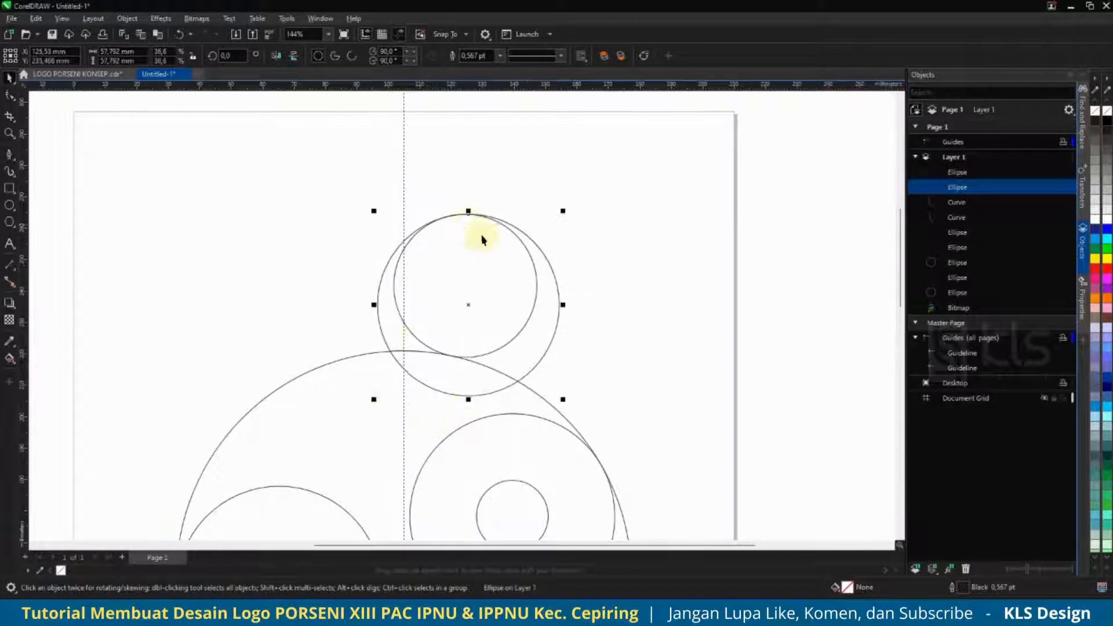
{"action": "scroll", "coordinate": [571, 301], "scroll_direction": "down", "scroll_amount": 1}
{"action": "scroll", "coordinate": [542, 329], "scroll_direction": "up", "scroll_amount": 1}
Duplicate the 45.5 mm circle and place the copy lower right, touching the inside edge of the 57.8 mm circle.
{"action": "left_click_drag", "start_coordinate": [468, 290], "coordinate": [482, 321]}
{"action": "right_click", "coordinate": [482, 321]}
{"action": "scroll", "coordinate": [497, 367], "scroll_direction": "up", "scroll_amount": 2}
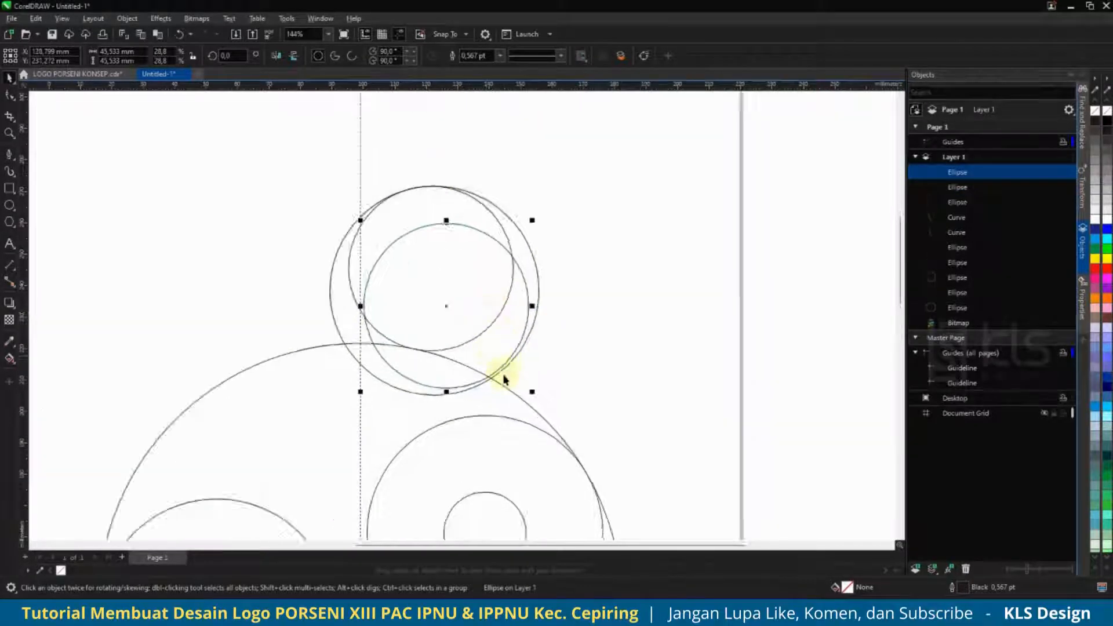
{"action": "left_click_drag", "start_coordinate": [496, 368], "coordinate": [495, 374]}
{"action": "scroll", "coordinate": [516, 352], "scroll_direction": "down", "scroll_amount": 8}
{"action": "scroll", "coordinate": [521, 341], "scroll_direction": "up", "scroll_amount": 7}
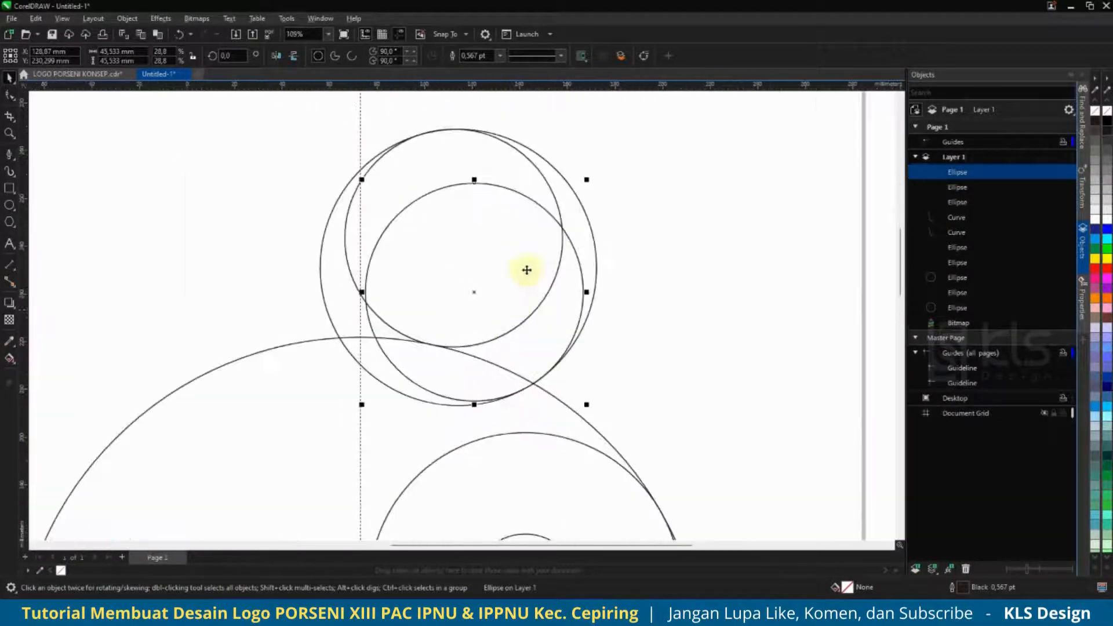
Resize the lower copied circle to about 41.8 mm and align it against the bottom edge of the 57.8 mm circle.
{"action": "left_click_drag", "start_coordinate": [588, 179], "coordinate": [568, 196]}
{"action": "left_click_drag", "start_coordinate": [503, 388], "coordinate": [502, 392]}
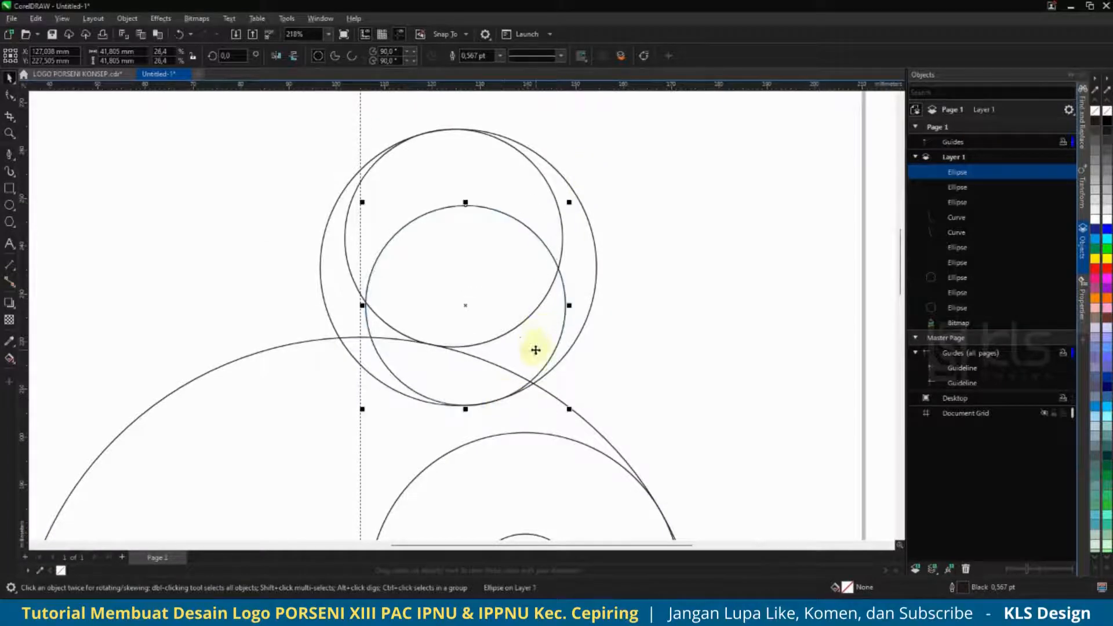
{"action": "scroll", "coordinate": [533, 330], "scroll_direction": "down", "scroll_amount": 1}
{"action": "scroll", "coordinate": [537, 317], "scroll_direction": "down", "scroll_amount": 2}
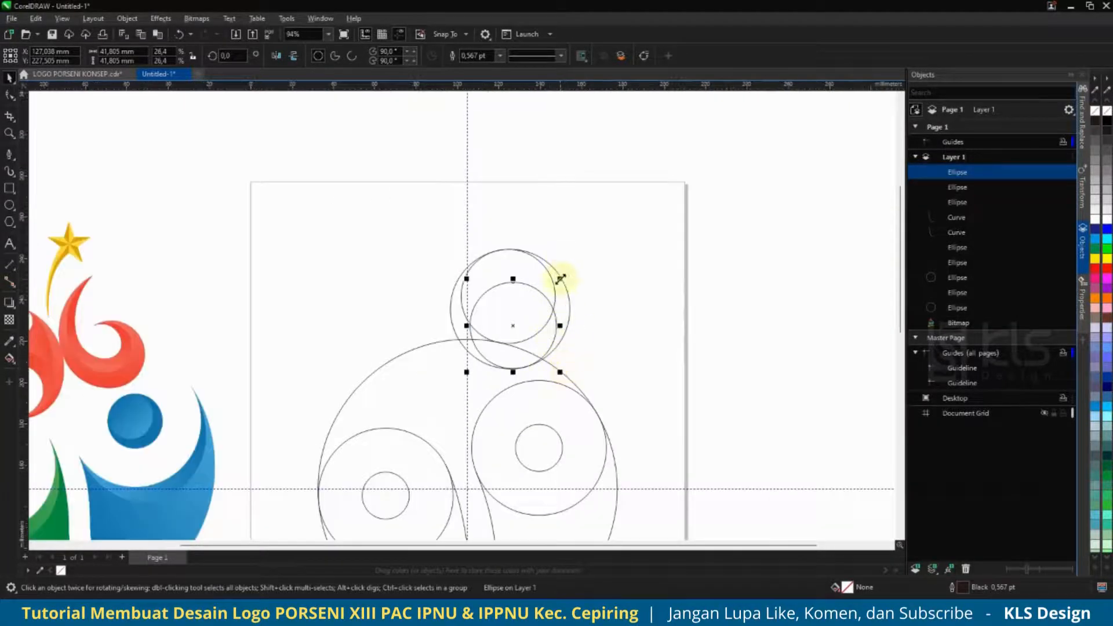
Make a smaller copy of about 29.8 mm and place it inside the 45.5 mm circle, meeting its bottom edge.
{"action": "left_click_drag", "start_coordinate": [560, 372], "coordinate": [534, 355]}
{"action": "scroll", "coordinate": [509, 323], "scroll_direction": "up", "scroll_amount": 4}
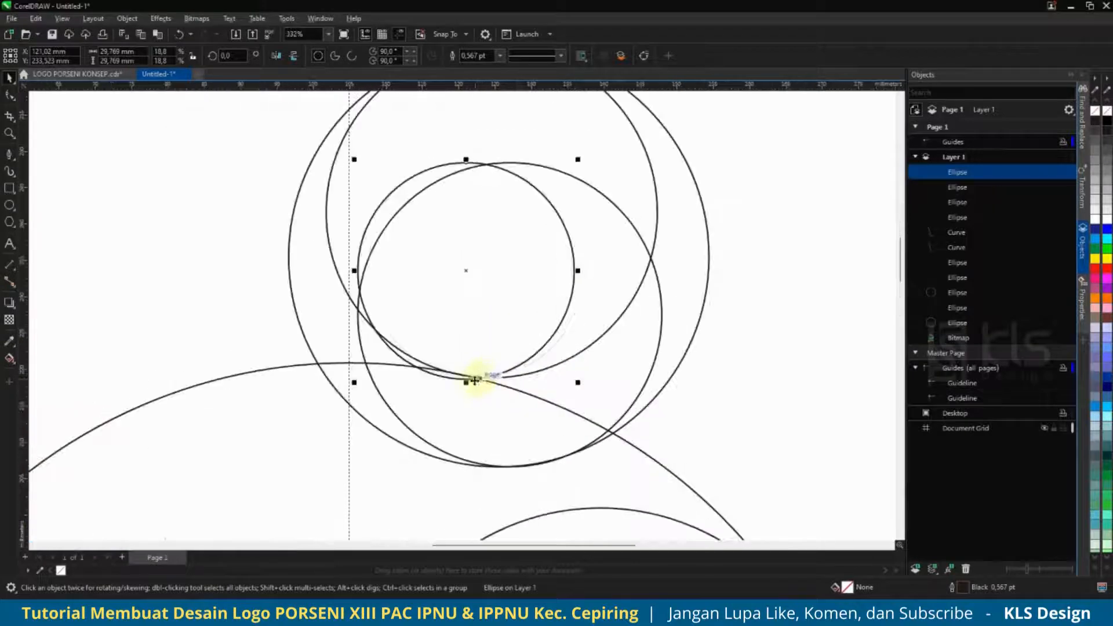
{"action": "left_click_drag", "start_coordinate": [475, 381], "coordinate": [491, 380]}
{"action": "scroll", "coordinate": [542, 370], "scroll_direction": "down", "scroll_amount": 4}
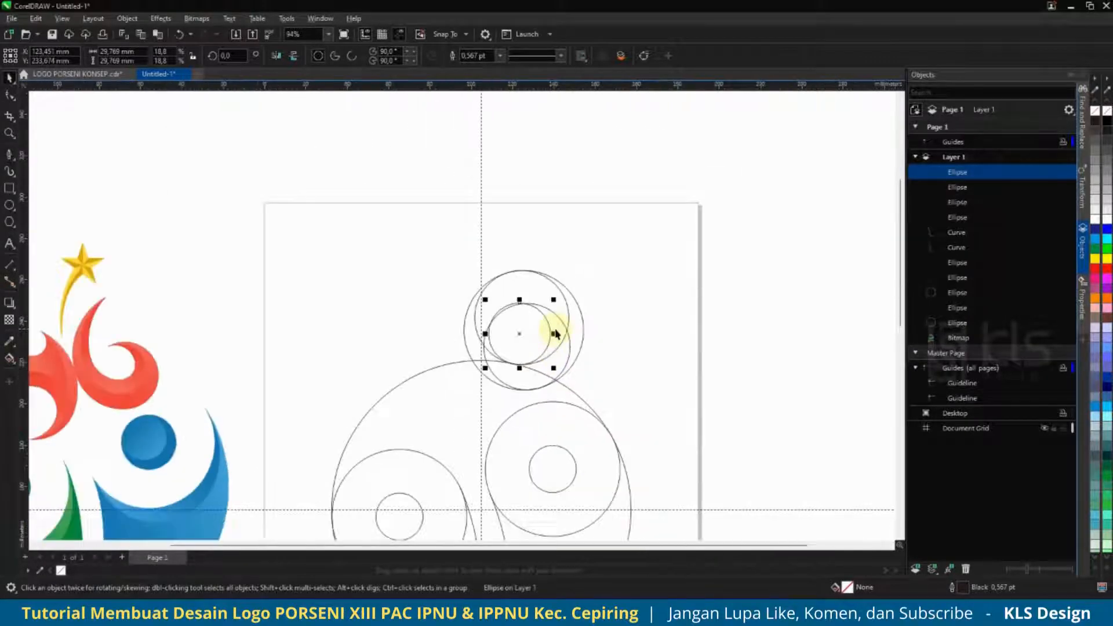
Make a copy of about 25.2 mm inside the 29.8 mm circle and align it with that circle's right edge.
{"action": "scroll", "coordinate": [555, 334], "scroll_direction": "up", "scroll_amount": 2}
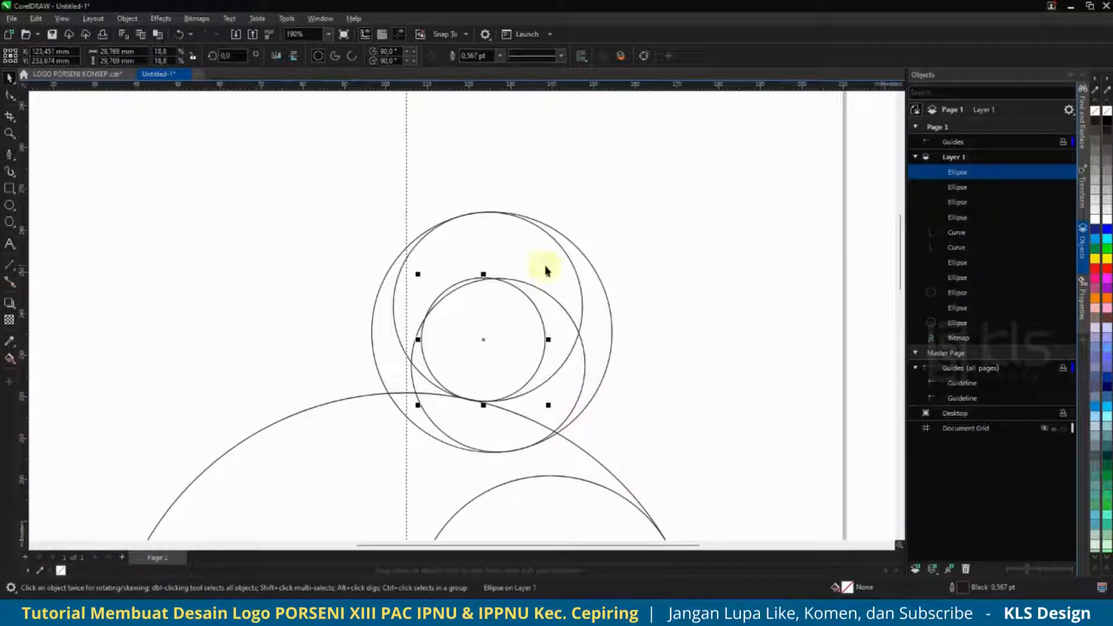
{"action": "left_click_drag", "start_coordinate": [550, 274], "coordinate": [542, 301]}
{"action": "right_click", "coordinate": [543, 301]}
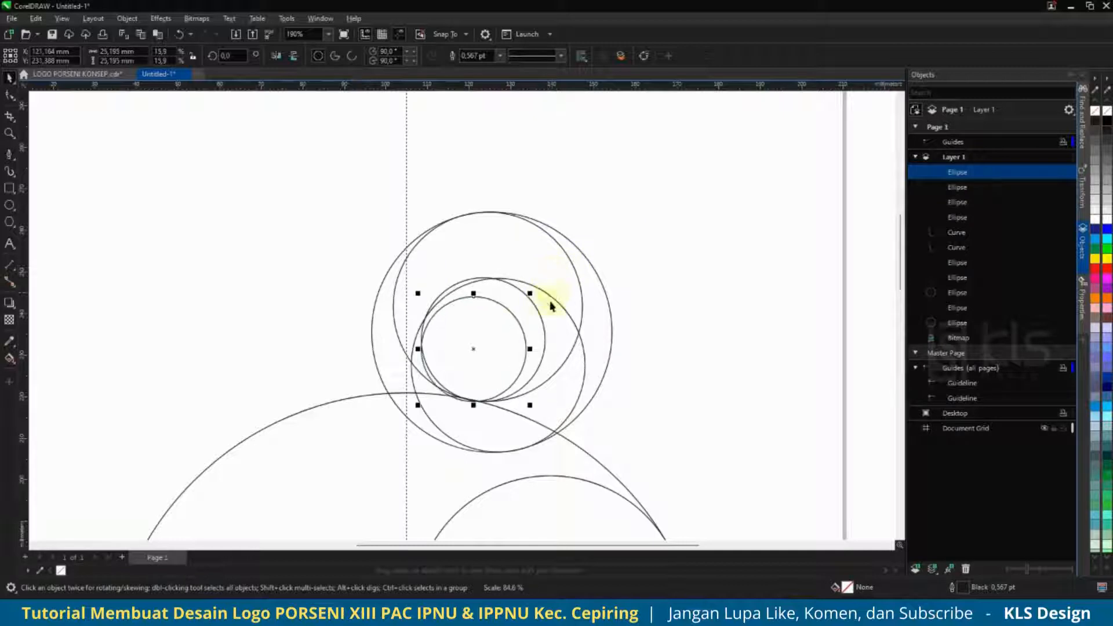
{"action": "left_click_drag", "start_coordinate": [526, 357], "coordinate": [543, 346]}
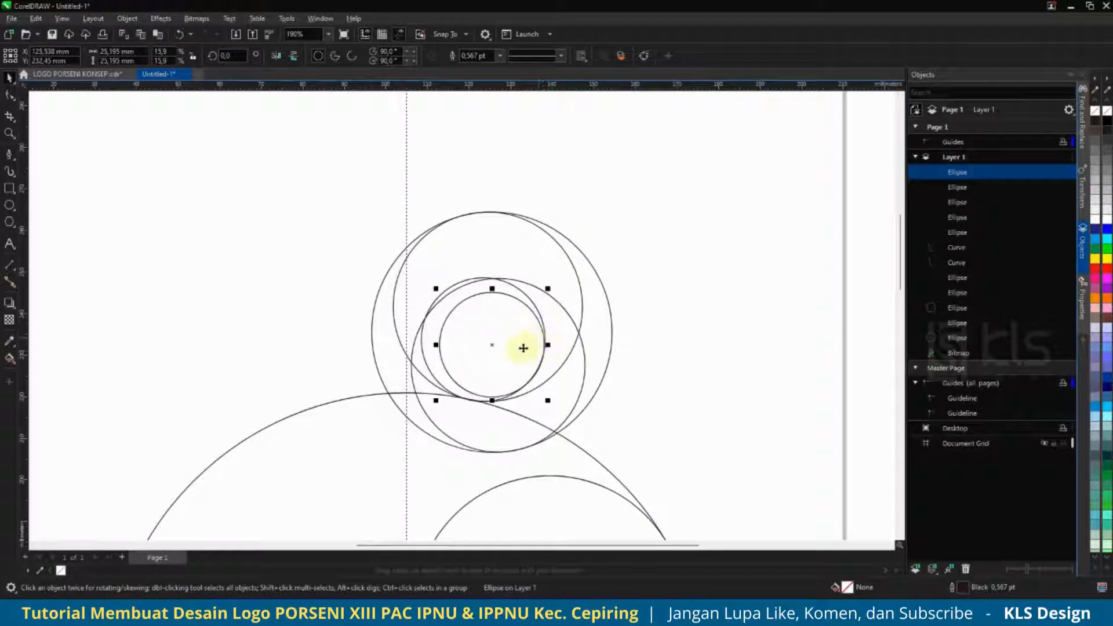
{"action": "scroll", "coordinate": [543, 354], "scroll_direction": "down", "scroll_amount": 3}
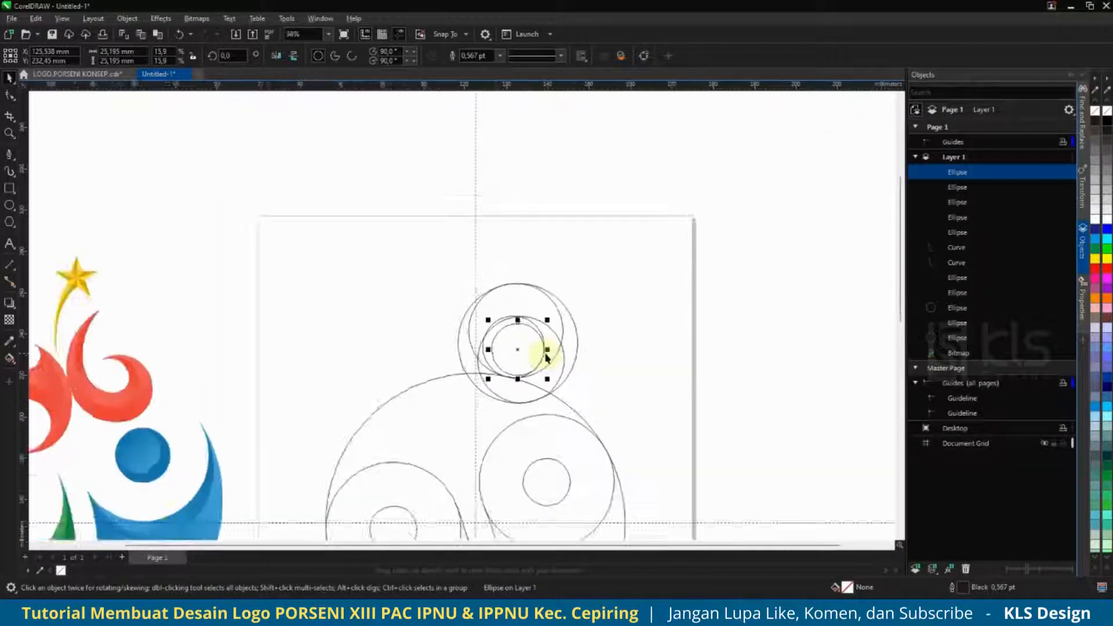
Duplicate the 29.8 mm circle and shift the copy right so it overlaps the original and follows the 41.8 mm circle's upper edge.
{"action": "scroll", "coordinate": [545, 343], "scroll_direction": "up", "scroll_amount": 4}
{"action": "left_click_drag", "start_coordinate": [426, 281], "coordinate": [508, 269]}
{"action": "right_click", "coordinate": [466, 294]}
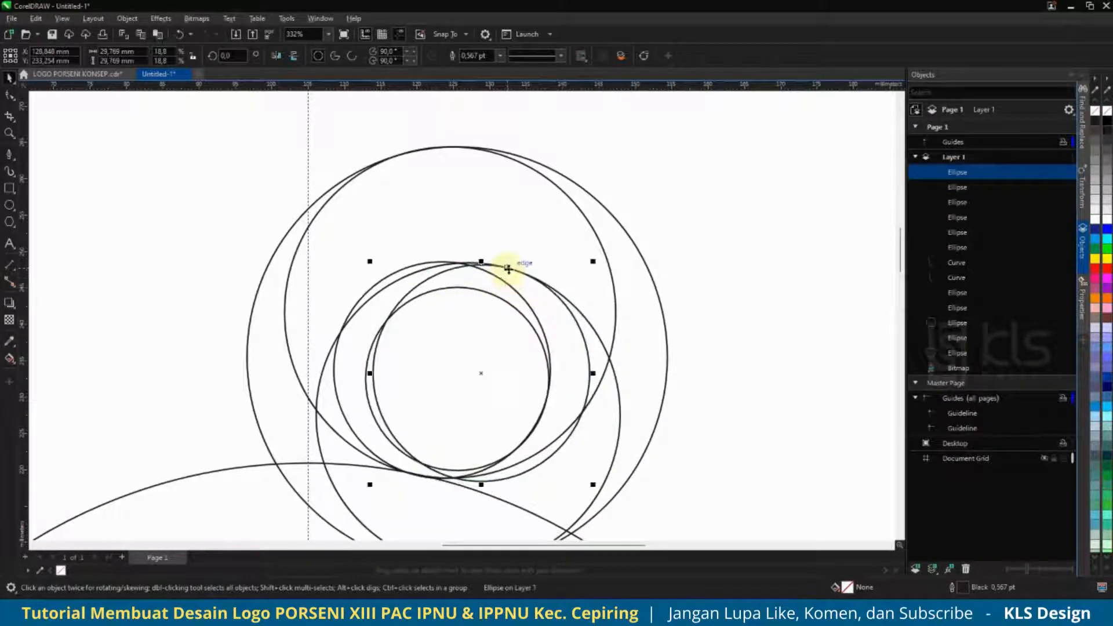
{"action": "scroll", "coordinate": [571, 249], "scroll_direction": "down", "scroll_amount": 6}
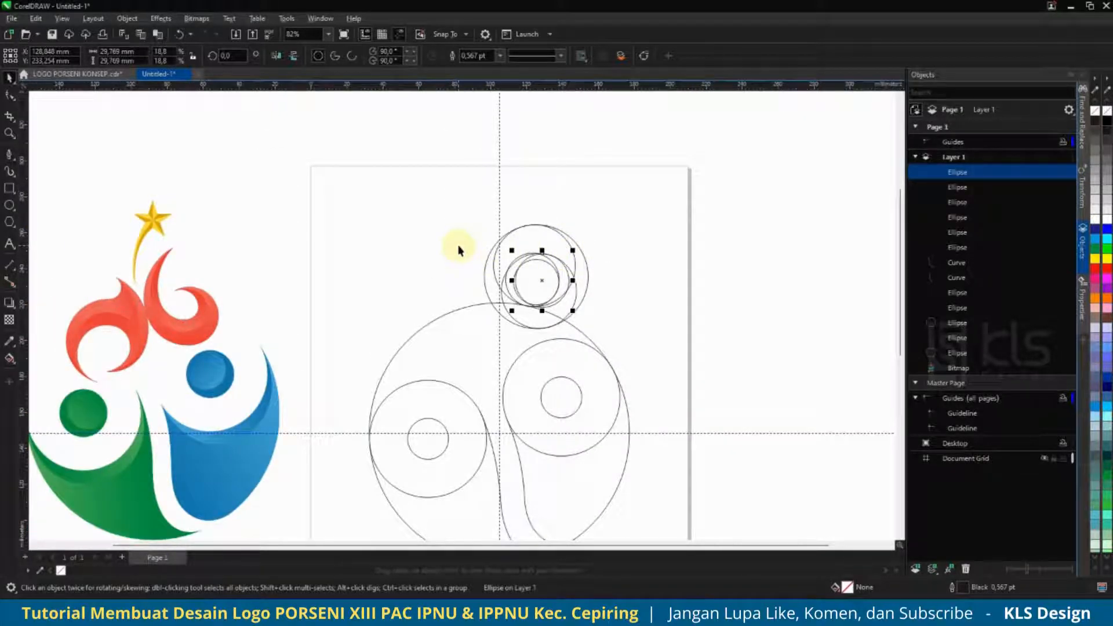
Place a copy of the 57.8 mm circle left of the vertical guideline, beside the upper right group of circles.
{"action": "scroll", "coordinate": [498, 226], "scroll_direction": "down", "scroll_amount": 1}
{"action": "scroll", "coordinate": [513, 273], "scroll_direction": "up", "scroll_amount": 1}
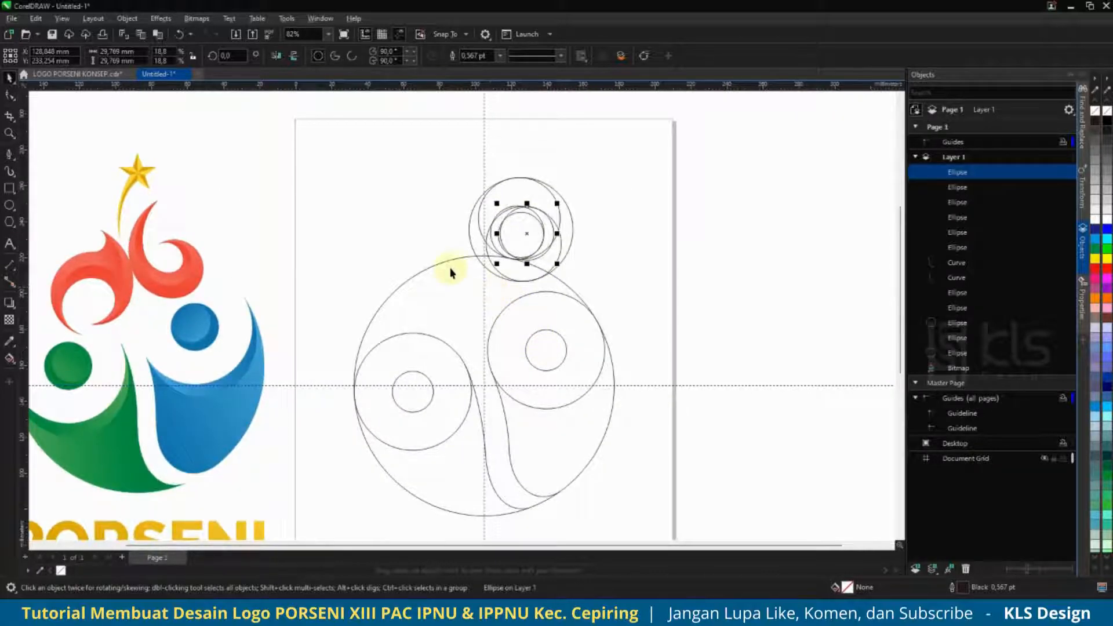
{"action": "scroll", "coordinate": [489, 223], "scroll_direction": "up", "scroll_amount": 1}
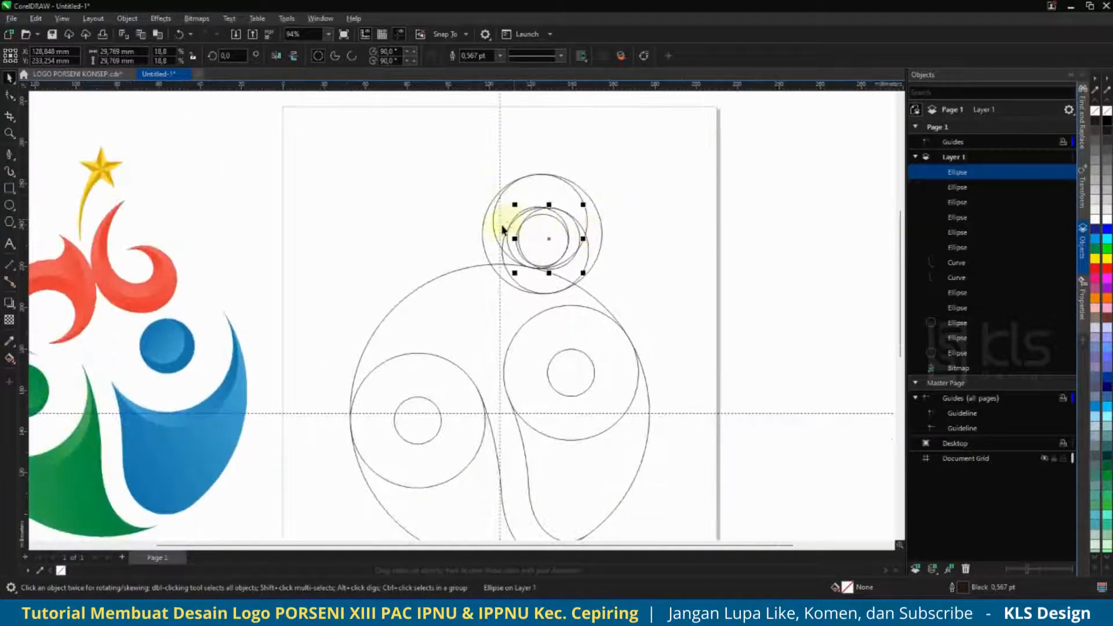
{"action": "left_click", "coordinate": [487, 243]}
{"action": "left_click_drag", "start_coordinate": [488, 244], "coordinate": [350, 273]}
{"action": "right_click", "coordinate": [350, 273]}
{"action": "left_click_drag", "start_coordinate": [462, 248], "coordinate": [485, 251]}
Add a smaller copy of about 40.5 mm inside the new left circle, meeting its bottom edge.
{"action": "left_click_drag", "start_coordinate": [490, 204], "coordinate": [457, 243]}
{"action": "right_click", "coordinate": [457, 243]}
{"action": "left_click_drag", "start_coordinate": [413, 266], "coordinate": [455, 277]}
{"action": "scroll", "coordinate": [423, 281], "scroll_direction": "down", "scroll_amount": 2}
{"action": "scroll", "coordinate": [433, 286], "scroll_direction": "up", "scroll_amount": 1}
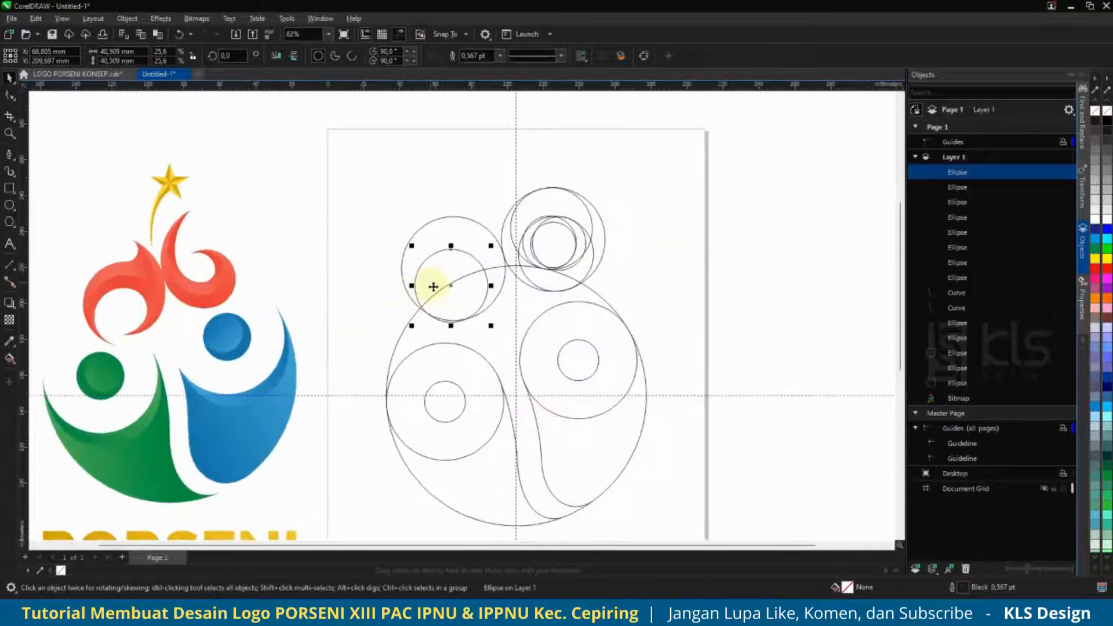
Add a circle of about 63.5 mm and position it over the two upper left circles.
{"action": "left_click_drag", "start_coordinate": [452, 286], "coordinate": [458, 259]}
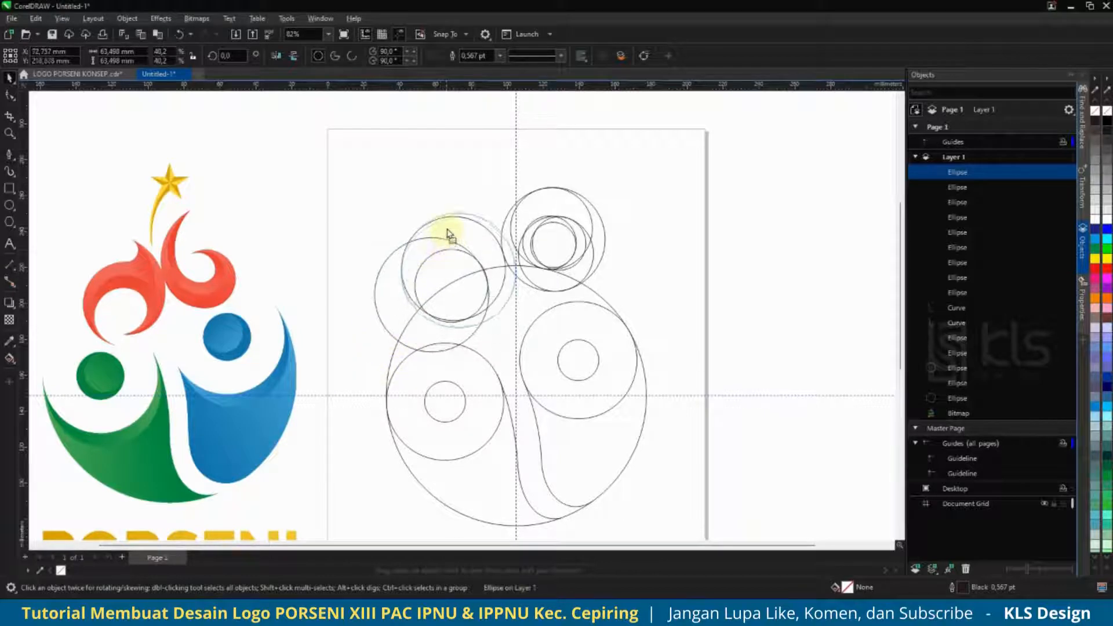
{"action": "left_click_drag", "start_coordinate": [451, 235], "coordinate": [445, 232]}
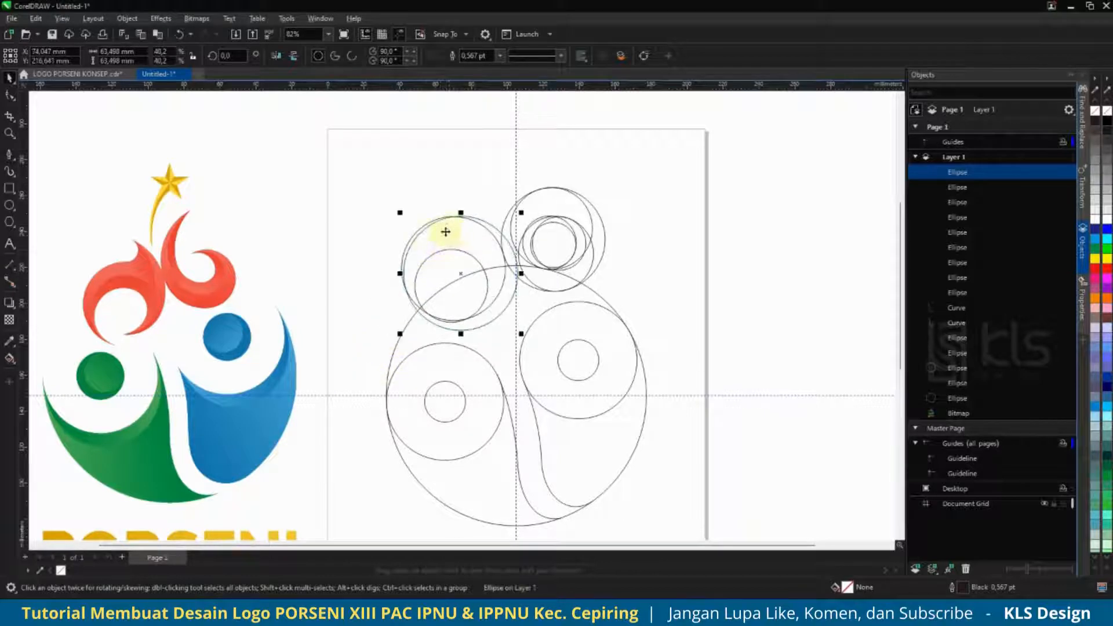
{"action": "left_click_drag", "start_coordinate": [436, 279], "coordinate": [452, 287]}
{"action": "right_click", "coordinate": [452, 286]}
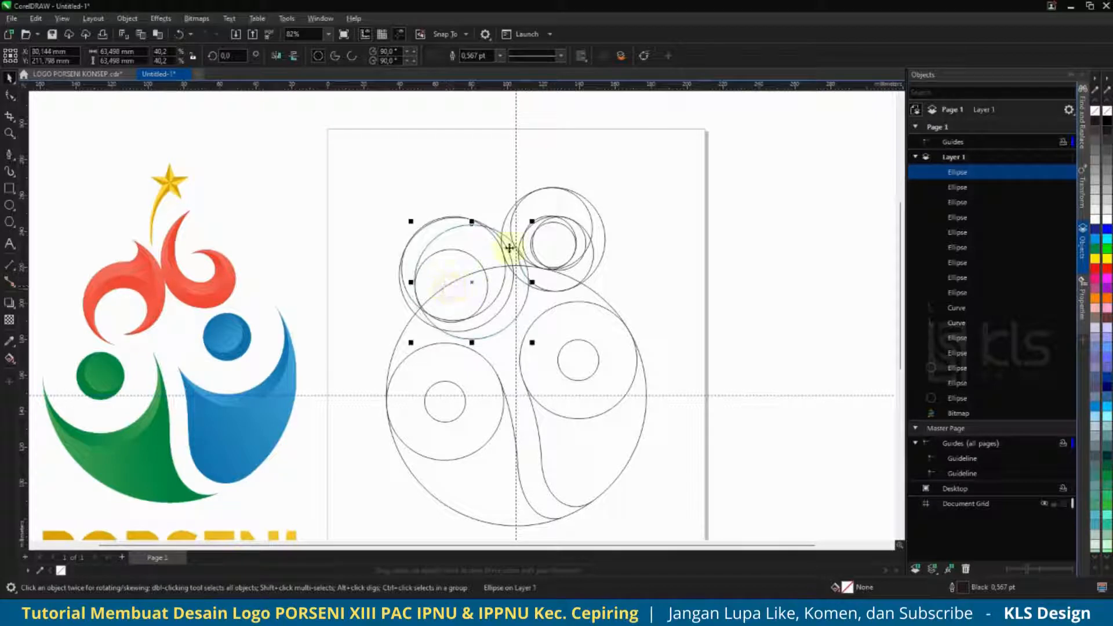
Add a circle of about 48.6 mm around the 40.5 mm circle and align it inside the outer left circles.
{"action": "left_click_drag", "start_coordinate": [532, 221], "coordinate": [438, 275]}
{"action": "scroll", "coordinate": [438, 275], "scroll_direction": "up", "scroll_amount": 2}
{"action": "left_click_drag", "start_coordinate": [406, 229], "coordinate": [402, 220]}
{"action": "left_click_drag", "start_coordinate": [425, 263], "coordinate": [432, 253]}
{"action": "left_click_drag", "start_coordinate": [547, 355], "coordinate": [559, 365]}
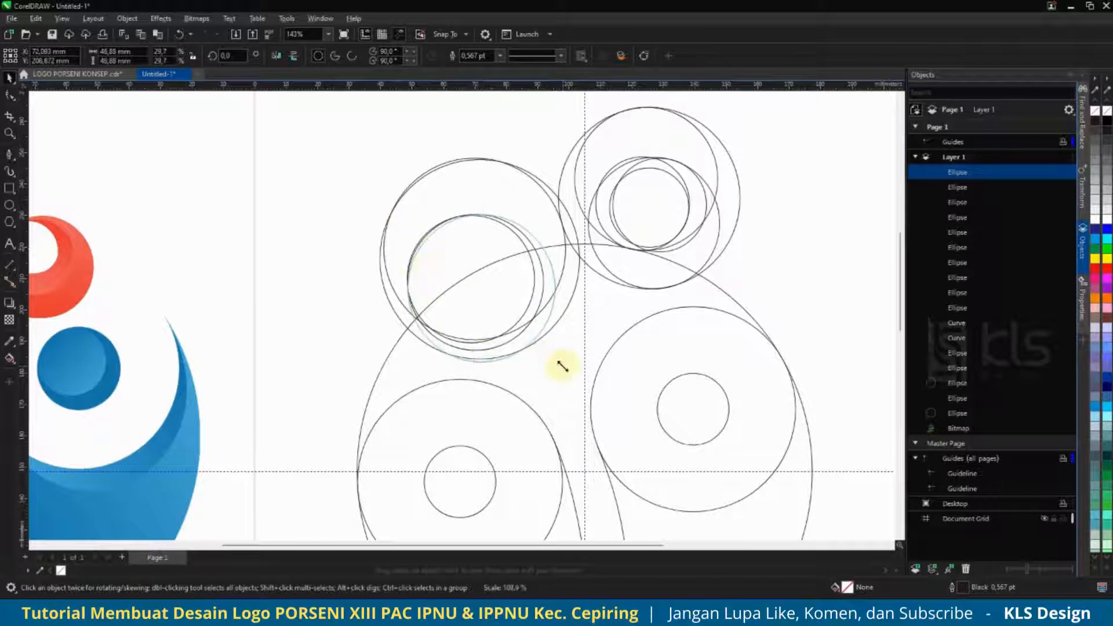
{"action": "scroll", "coordinate": [417, 281], "scroll_direction": "up", "scroll_amount": 2}
{"action": "left_click_drag", "start_coordinate": [422, 273], "coordinate": [409, 260]}
{"action": "scroll", "coordinate": [437, 295], "scroll_direction": "down", "scroll_amount": 2}
{"action": "mouse_move", "coordinate": [586, 367]}
{"action": "left_mouse_down"}
{"action": "mouse_move", "coordinate": [606, 379]}
{"action": "mouse_move", "coordinate": [597, 377]}
{"action": "left_mouse_up"}
{"action": "scroll", "coordinate": [435, 336], "scroll_direction": "down", "scroll_amount": 2}
{"action": "scroll", "coordinate": [543, 344], "scroll_direction": "down", "scroll_amount": 1}
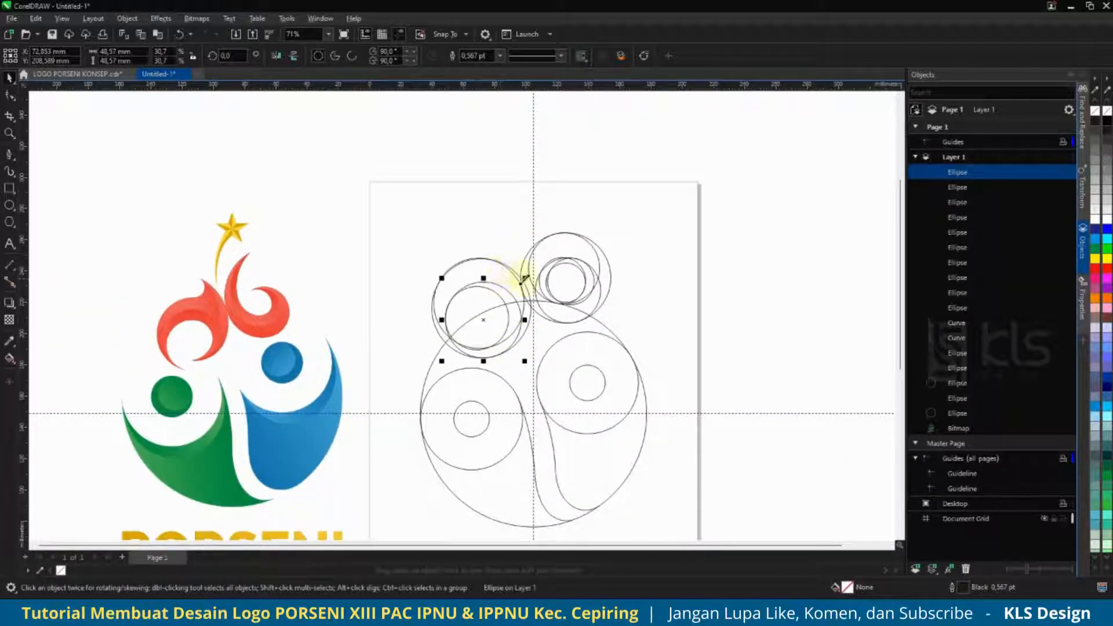
Select the four upper left circles and scale them together to about 58.3 mm wide.
{"action": "scroll", "coordinate": [524, 280], "scroll_direction": "up", "scroll_amount": 1}
{"action": "scroll", "coordinate": [513, 282], "scroll_direction": "down", "scroll_amount": 1}
{"action": "scroll", "coordinate": [507, 282], "scroll_direction": "up", "scroll_amount": 2}
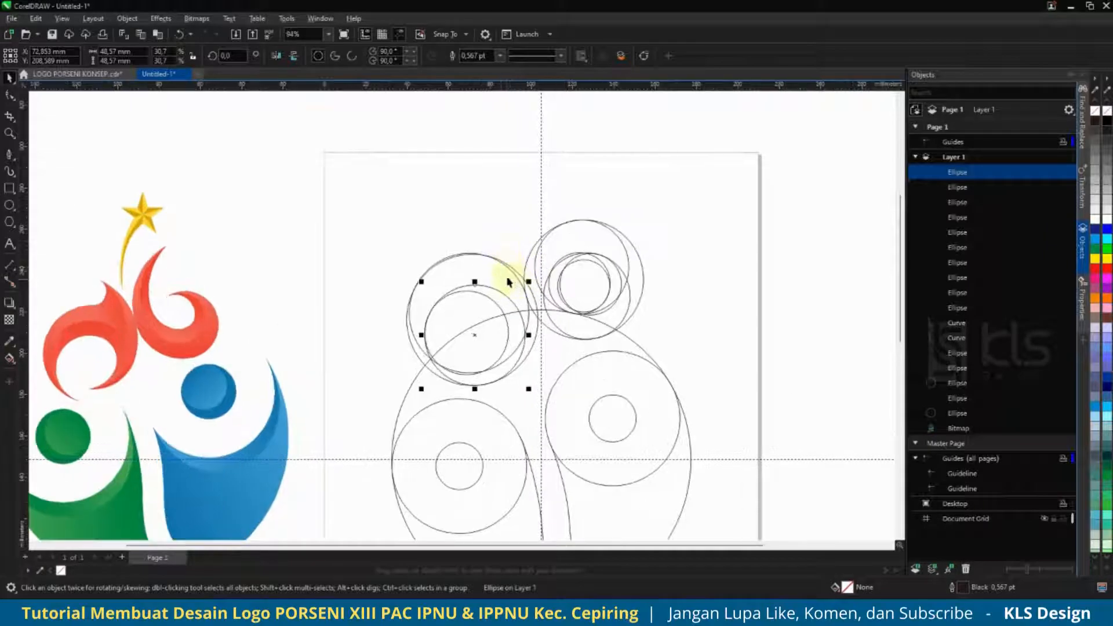
{"action": "left_click_drag", "start_coordinate": [368, 229], "coordinate": [542, 394]}
{"action": "scroll", "coordinate": [525, 311], "scroll_direction": "up", "scroll_amount": 1}
{"action": "scroll", "coordinate": [525, 310], "scroll_direction": "up", "scroll_amount": 1}
{"action": "left_click_drag", "start_coordinate": [521, 297], "coordinate": [529, 298]}
{"action": "scroll", "coordinate": [526, 303], "scroll_direction": "down", "scroll_amount": 3}
{"action": "scroll", "coordinate": [493, 368], "scroll_direction": "up", "scroll_amount": 3}
{"action": "left_click_drag", "start_coordinate": [503, 357], "coordinate": [503, 371]}
Move the four selected circles against the left edge of the upper right group's outer circle.
{"action": "scroll", "coordinate": [549, 261], "scroll_direction": "up", "scroll_amount": 3}
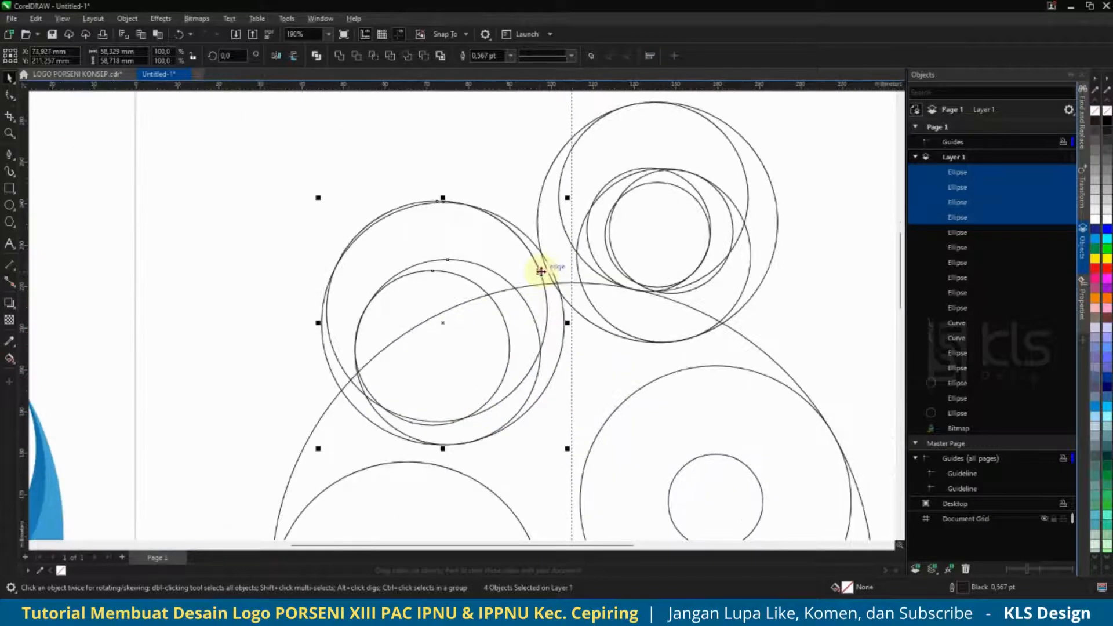
{"action": "left_click_drag", "start_coordinate": [539, 271], "coordinate": [546, 269]}
{"action": "scroll", "coordinate": [536, 355], "scroll_direction": "down", "scroll_amount": 3}
{"action": "scroll", "coordinate": [538, 355], "scroll_direction": "down", "scroll_amount": 4}
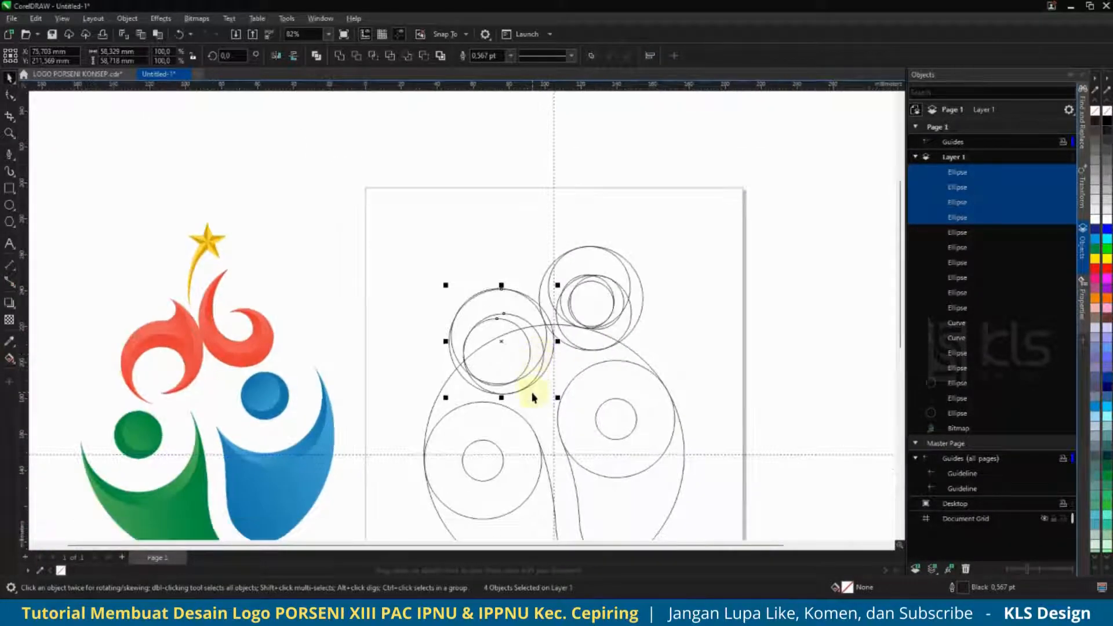
Duplicate the 58.3 mm circle, enlarge the copy to about 70.9 mm and align it with the right side of the left group.
{"action": "scroll", "coordinate": [539, 261], "scroll_direction": "up", "scroll_amount": 2}
{"action": "left_click", "coordinate": [514, 291]}
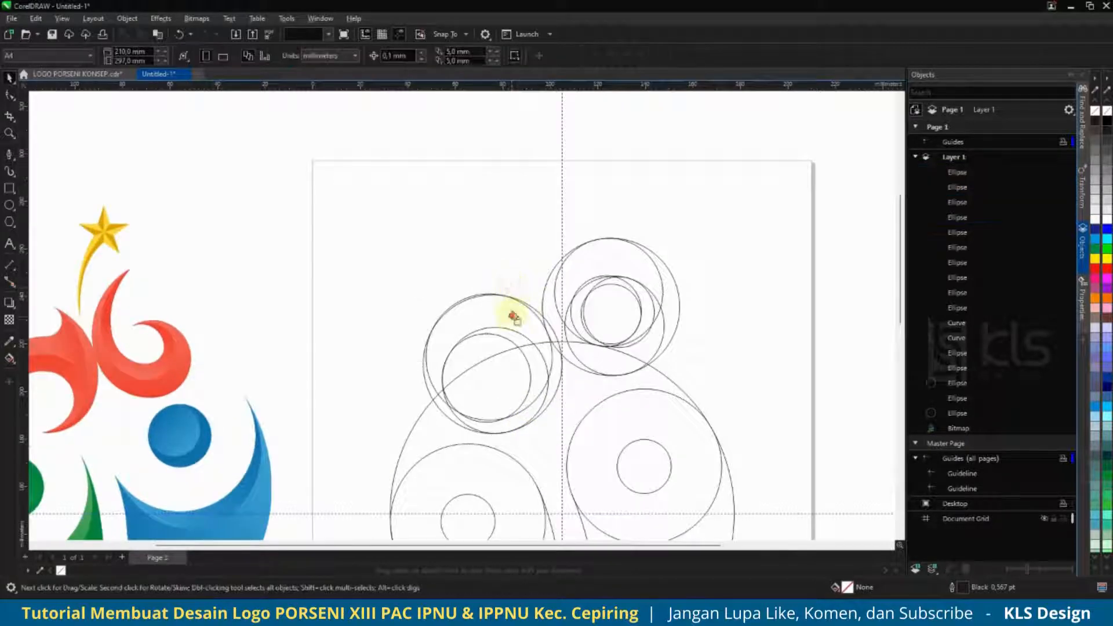
{"action": "left_click_drag", "start_coordinate": [512, 317], "coordinate": [539, 342]}
{"action": "scroll", "coordinate": [534, 303], "scroll_direction": "up", "scroll_amount": 4}
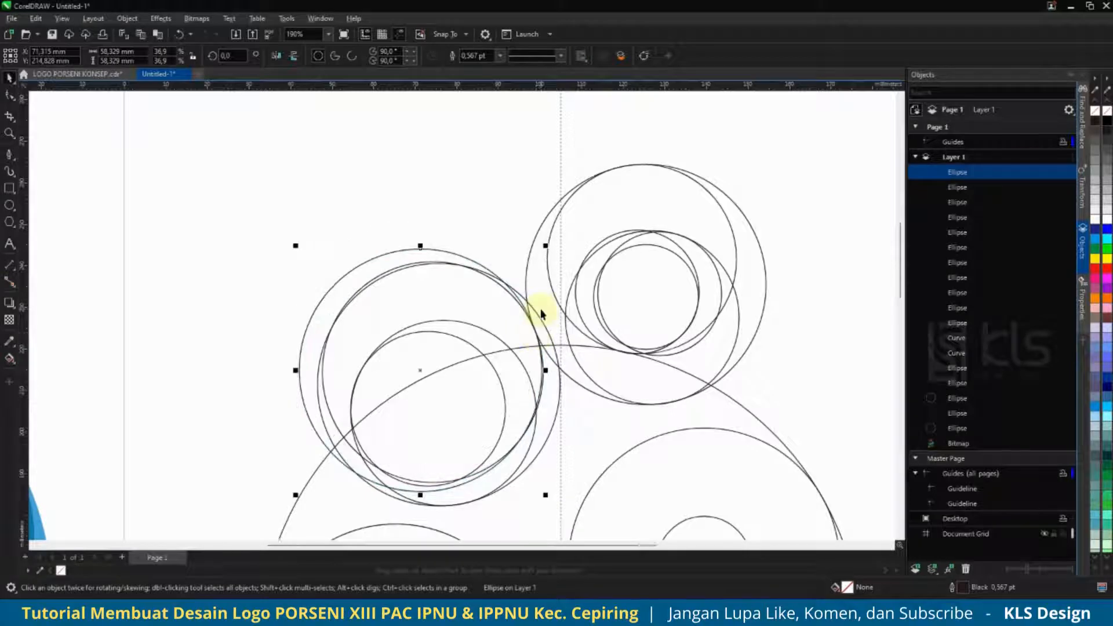
{"action": "scroll", "coordinate": [542, 311], "scroll_direction": "down", "scroll_amount": 1}
{"action": "left_click_drag", "start_coordinate": [327, 253], "coordinate": [273, 211]}
{"action": "scroll", "coordinate": [530, 303], "scroll_direction": "up", "scroll_amount": 2}
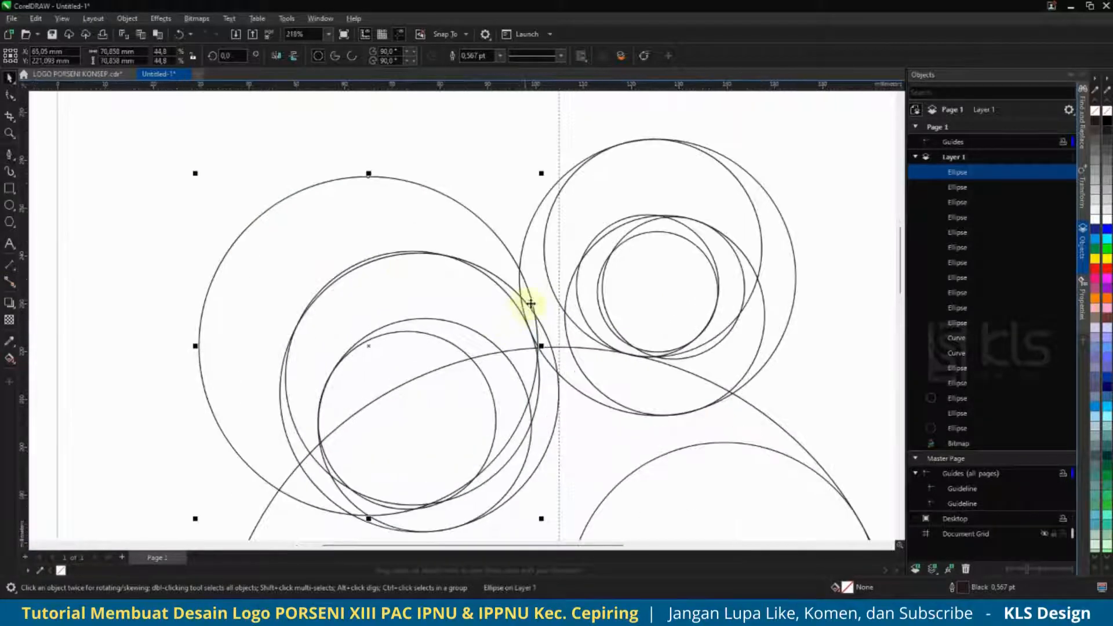
{"action": "left_click_drag", "start_coordinate": [529, 303], "coordinate": [529, 331]}
{"action": "scroll", "coordinate": [487, 280], "scroll_direction": "down", "scroll_amount": 5}
{"action": "scroll", "coordinate": [510, 357], "scroll_direction": "up", "scroll_amount": 2}
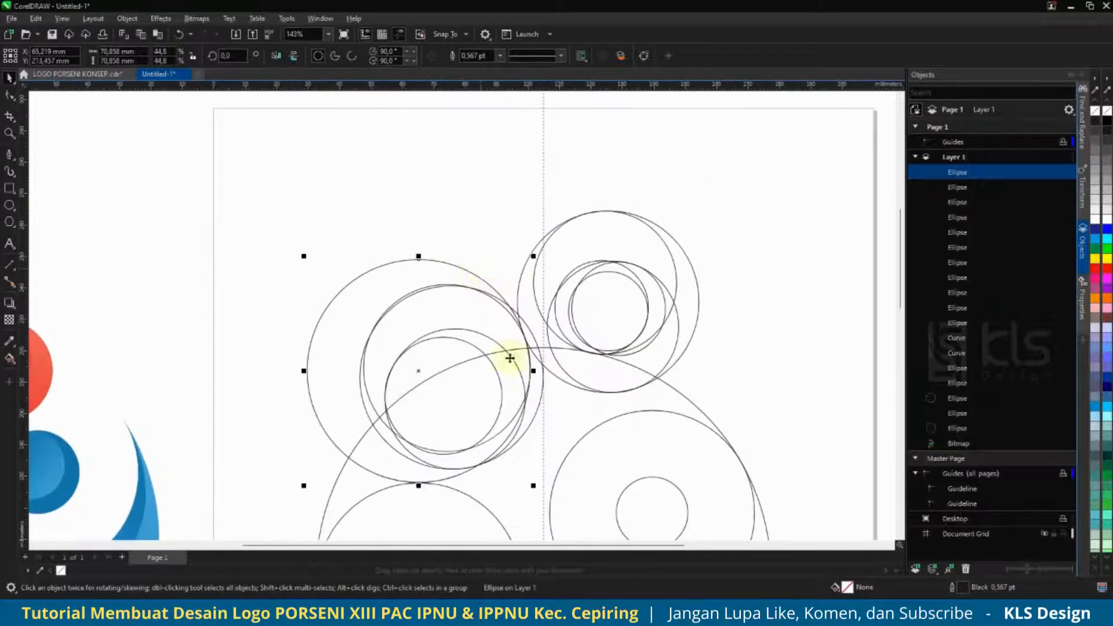
Add a small circle of about 11.7 mm fitted between the top of the 70.9 mm circle and the circle group inside it.
{"action": "left_click_drag", "start_coordinate": [530, 483], "coordinate": [386, 313]}
{"action": "left_click_drag", "start_coordinate": [332, 260], "coordinate": [412, 258]}
{"action": "scroll", "coordinate": [413, 258], "scroll_direction": "up", "scroll_amount": 2}
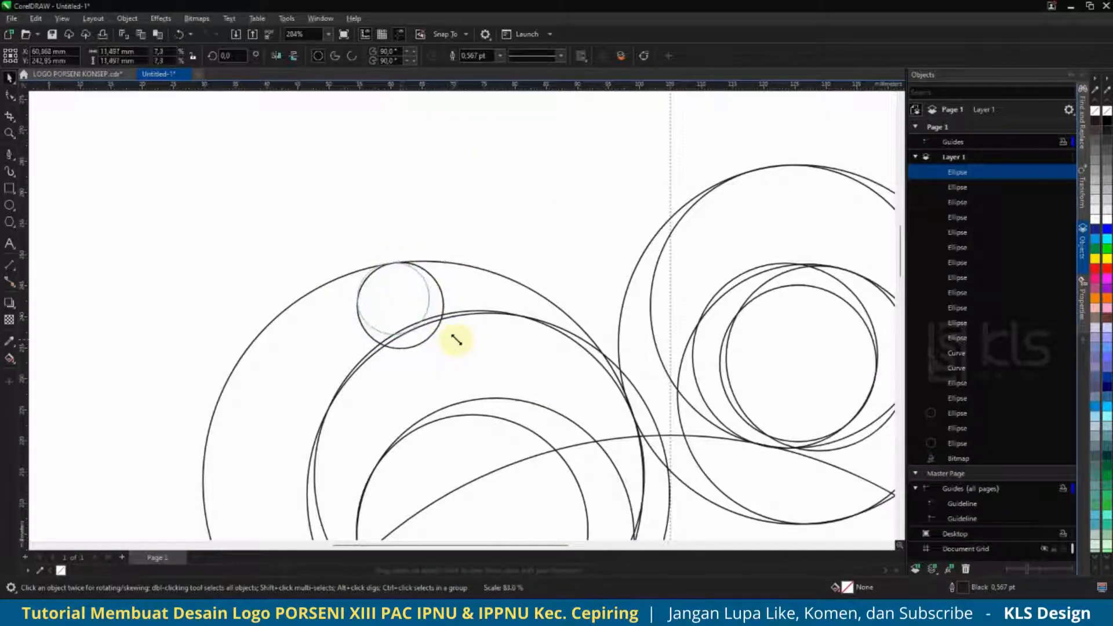
{"action": "scroll", "coordinate": [461, 343], "scroll_direction": "up", "scroll_amount": 6}
{"action": "left_click_drag", "start_coordinate": [434, 348], "coordinate": [448, 349]}
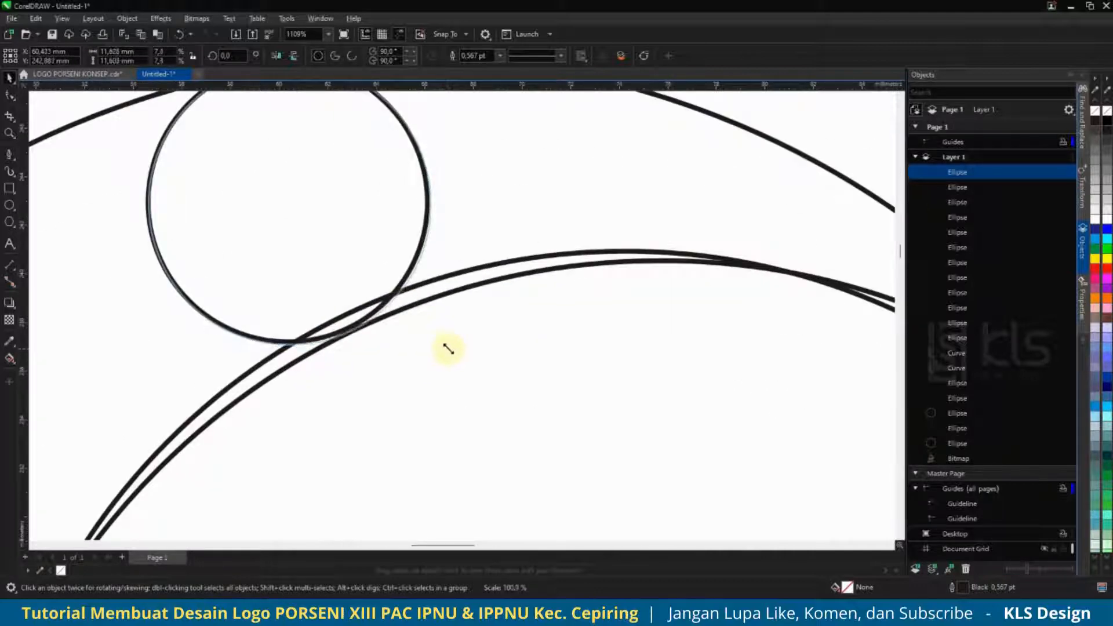
{"action": "scroll", "coordinate": [454, 354], "scroll_direction": "down", "scroll_amount": 11}
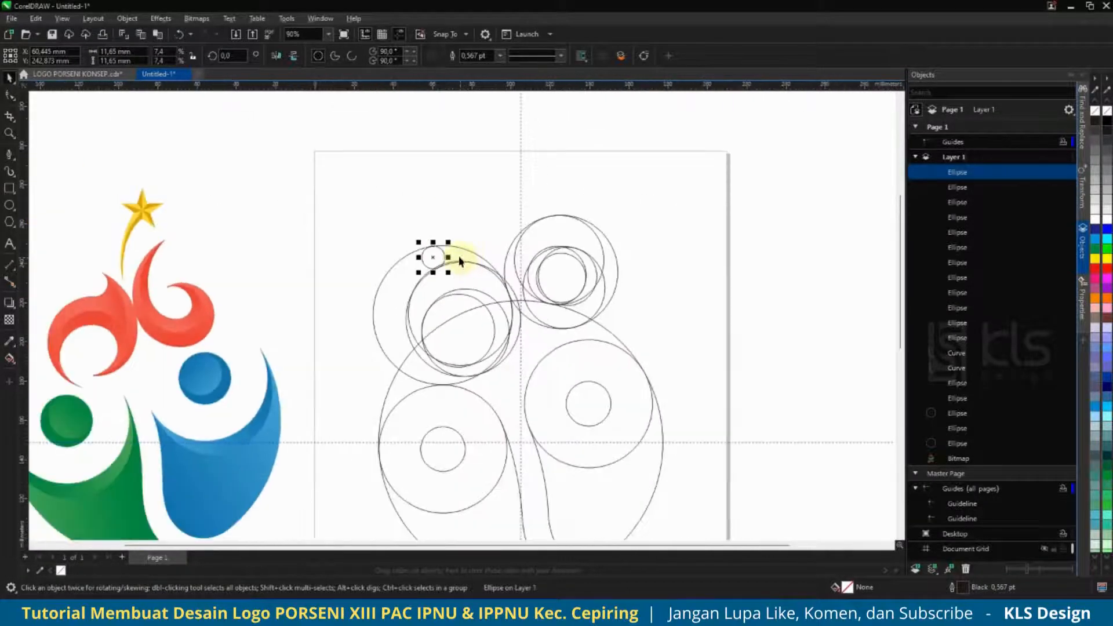
{"action": "scroll", "coordinate": [345, 270], "scroll_direction": "down", "scroll_amount": 3}
{"action": "scroll", "coordinate": [386, 244], "scroll_direction": "up", "scroll_amount": 4}
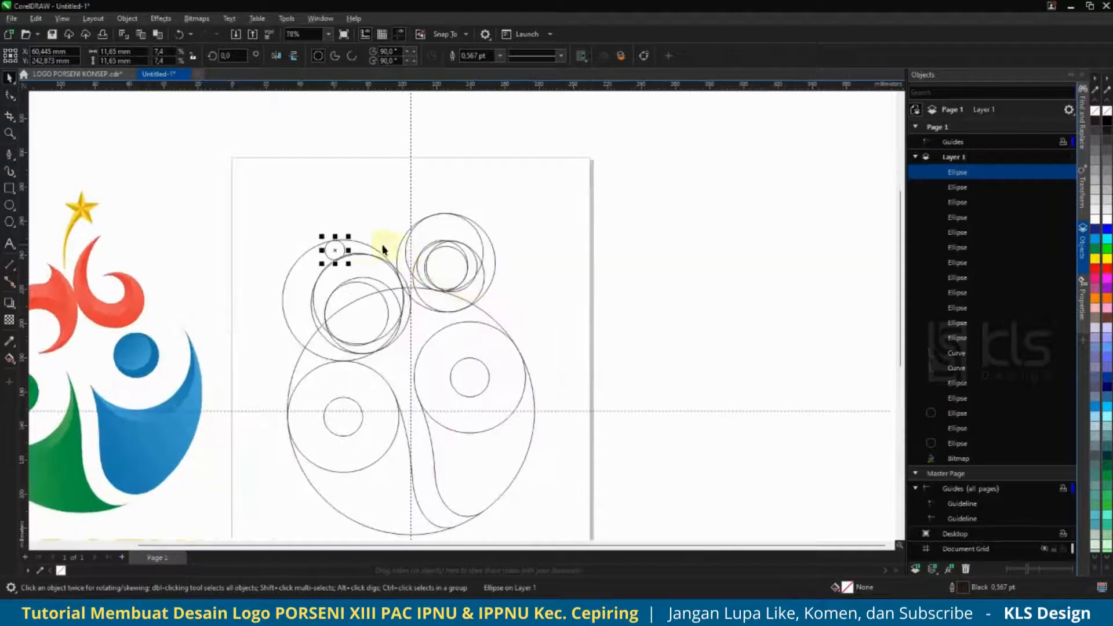
Enlarge the 70.9 mm circle to about 83.6 mm and realign its right side with the edge of the circles inside it.
{"action": "left_click", "coordinate": [360, 248]}
{"action": "left_click_drag", "start_coordinate": [253, 238], "coordinate": [225, 206]}
{"action": "scroll", "coordinate": [336, 199], "scroll_direction": "up", "scroll_amount": 4}
{"action": "left_click_drag", "start_coordinate": [360, 204], "coordinate": [364, 223]}
{"action": "scroll", "coordinate": [406, 377], "scroll_direction": "up", "scroll_amount": 3}
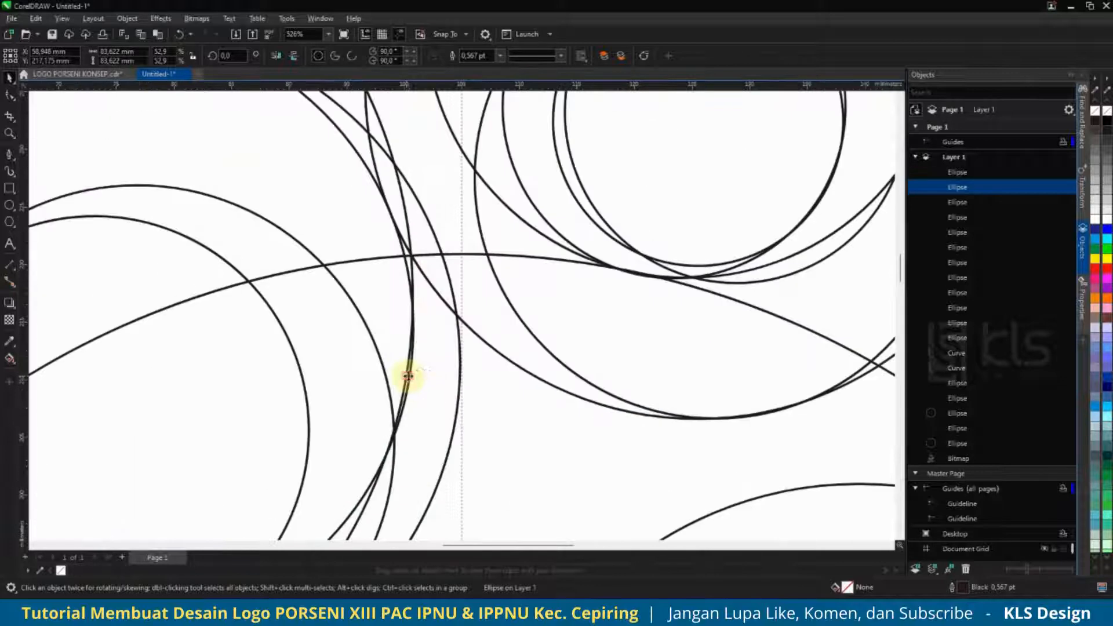
{"action": "scroll", "coordinate": [415, 373], "scroll_direction": "down", "scroll_amount": 4}
{"action": "scroll", "coordinate": [482, 339], "scroll_direction": "down", "scroll_amount": 4}
{"action": "scroll", "coordinate": [435, 311], "scroll_direction": "up", "scroll_amount": 4}
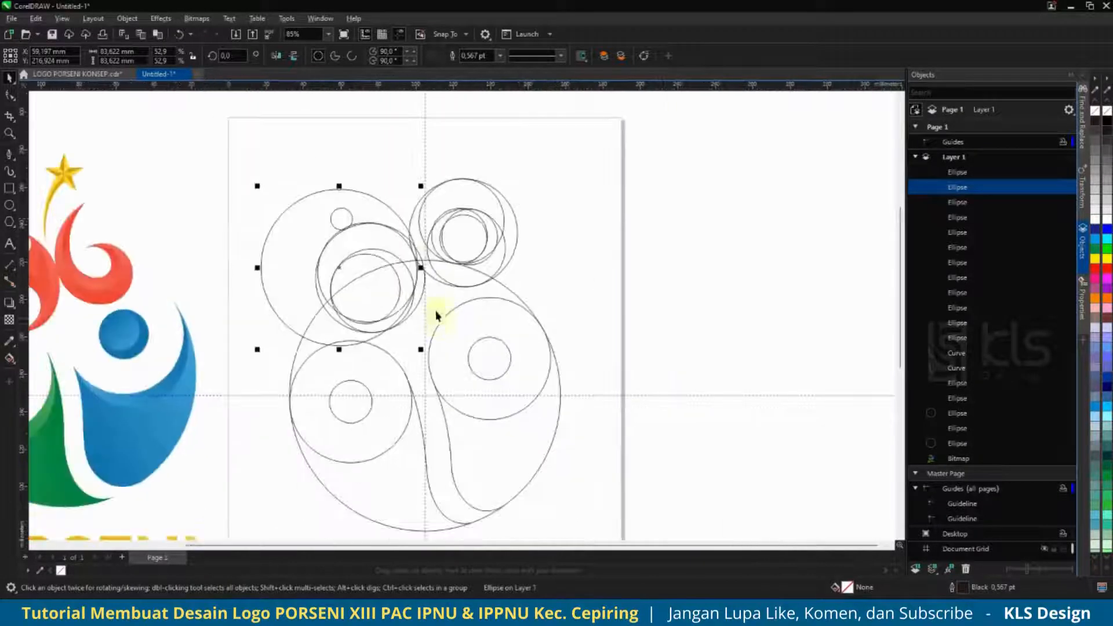
{"action": "left_click_drag", "start_coordinate": [424, 273], "coordinate": [422, 284]}
{"action": "scroll", "coordinate": [465, 316], "scroll_direction": "down", "scroll_amount": 4}
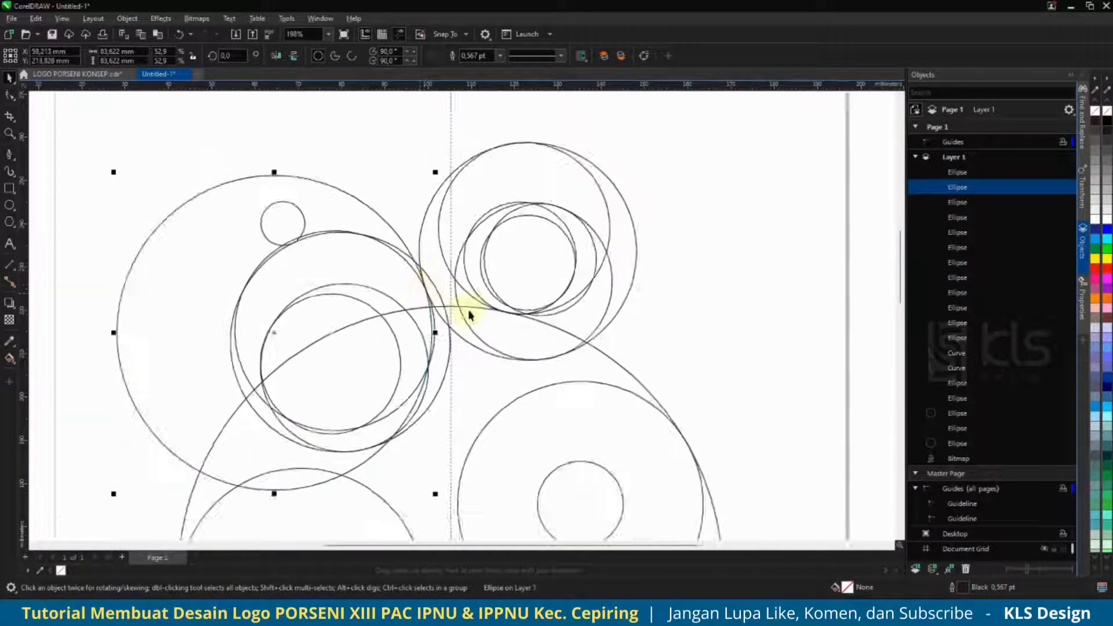
Move the small circle right and resize it to about 11.5 mm so it fits between the 83.6 mm circle and the circles below.
{"action": "scroll", "coordinate": [454, 303], "scroll_direction": "up", "scroll_amount": 3}
{"action": "left_click", "coordinate": [360, 246]}
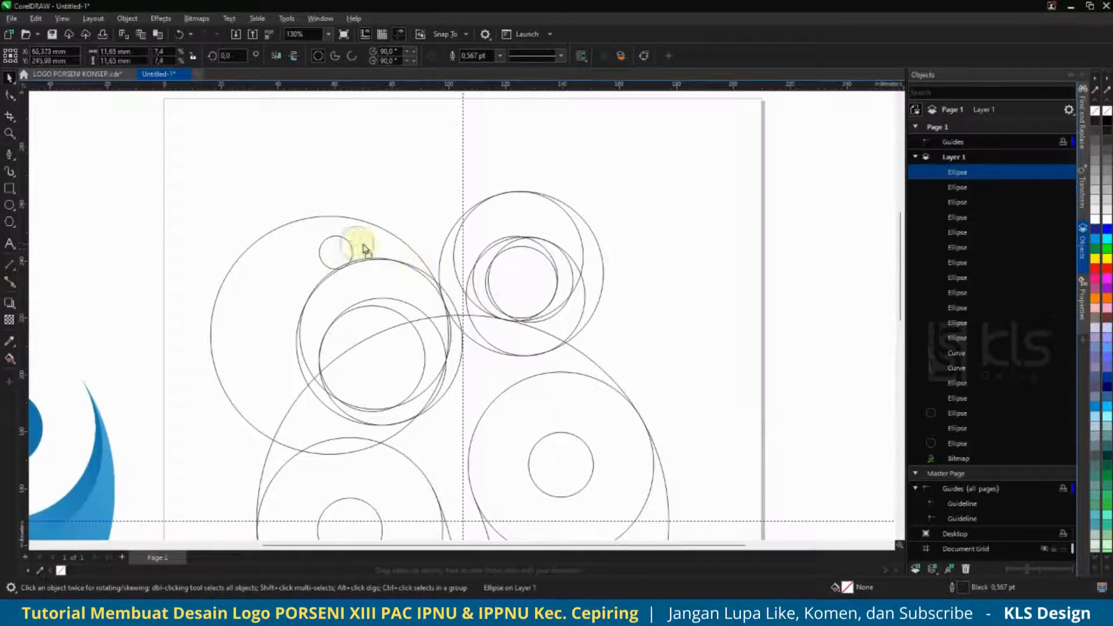
{"action": "scroll", "coordinate": [381, 234], "scroll_direction": "up", "scroll_amount": 5}
{"action": "left_click_drag", "start_coordinate": [304, 396], "coordinate": [338, 388]}
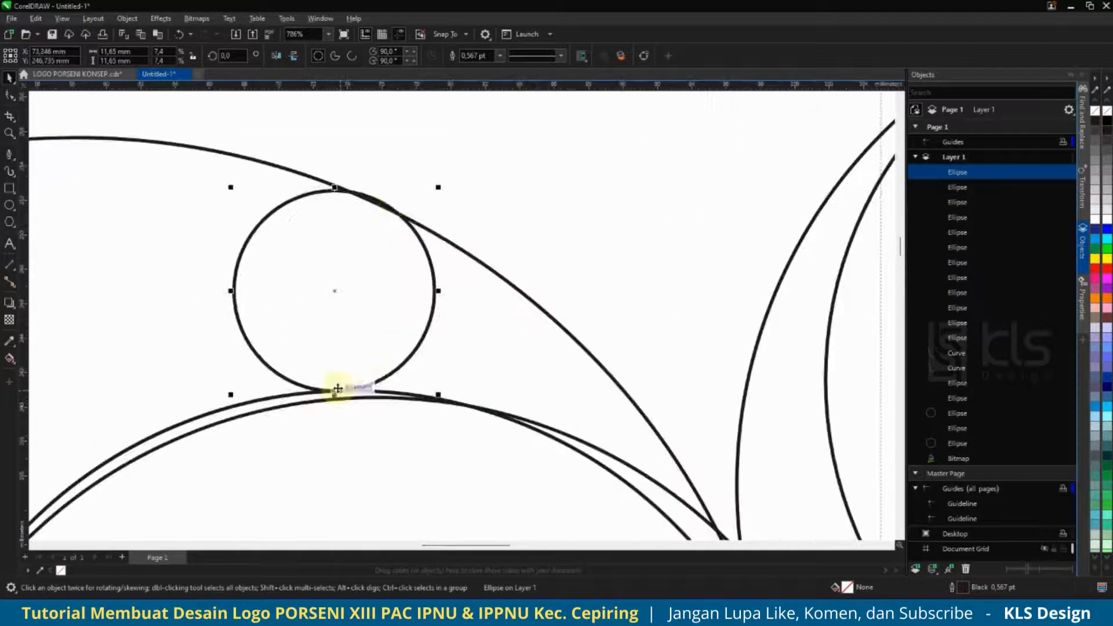
{"action": "left_click_drag", "start_coordinate": [437, 186], "coordinate": [466, 193]}
{"action": "scroll", "coordinate": [360, 229], "scroll_direction": "down", "scroll_amount": 7}
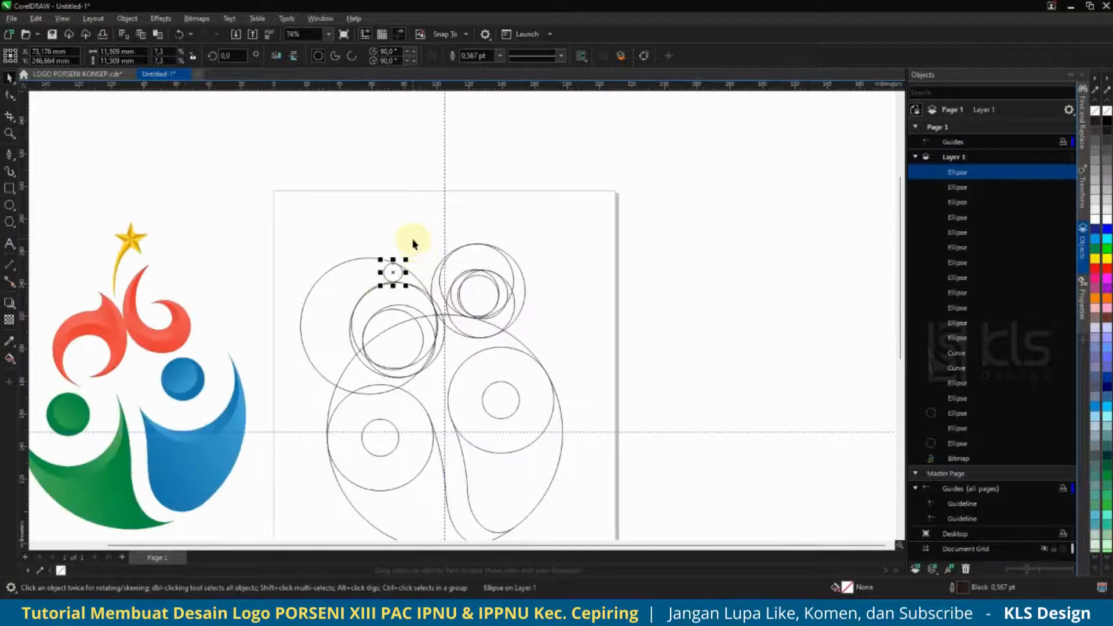
Draw a five-pointed star above the circle groups and centre it horizontally on the vertical guideline.
{"action": "left_click", "coordinate": [412, 243]}
{"action": "scroll", "coordinate": [391, 294], "scroll_direction": "up", "scroll_amount": 1}
{"action": "scroll", "coordinate": [447, 249], "scroll_direction": "down", "scroll_amount": 3}
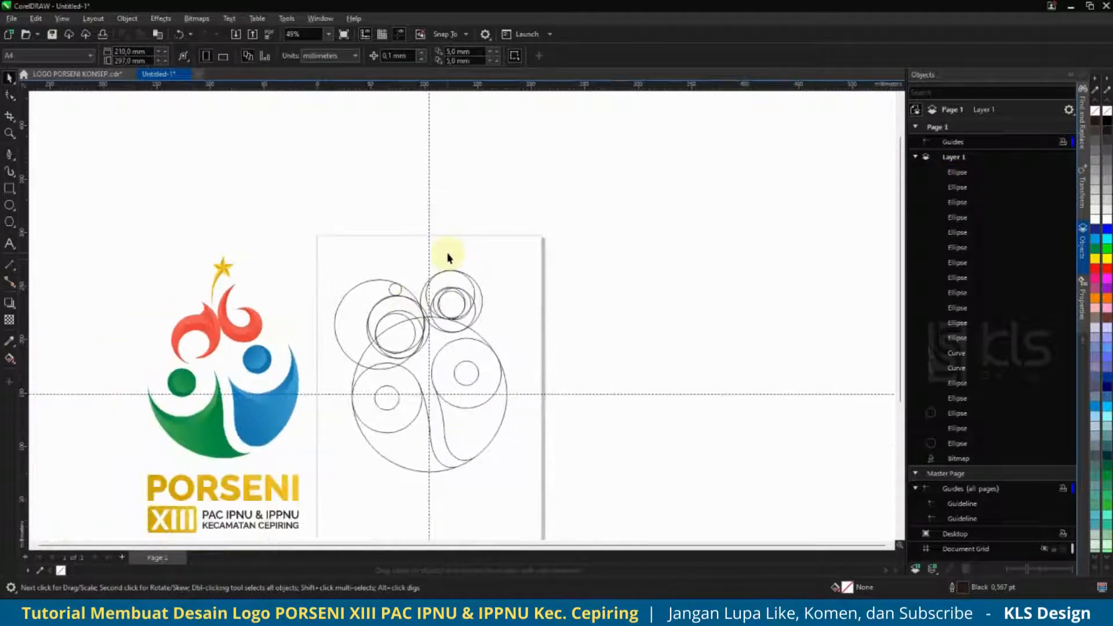
{"action": "scroll", "coordinate": [431, 268], "scroll_direction": "up", "scroll_amount": 3}
{"action": "left_click", "coordinate": [13, 226]}
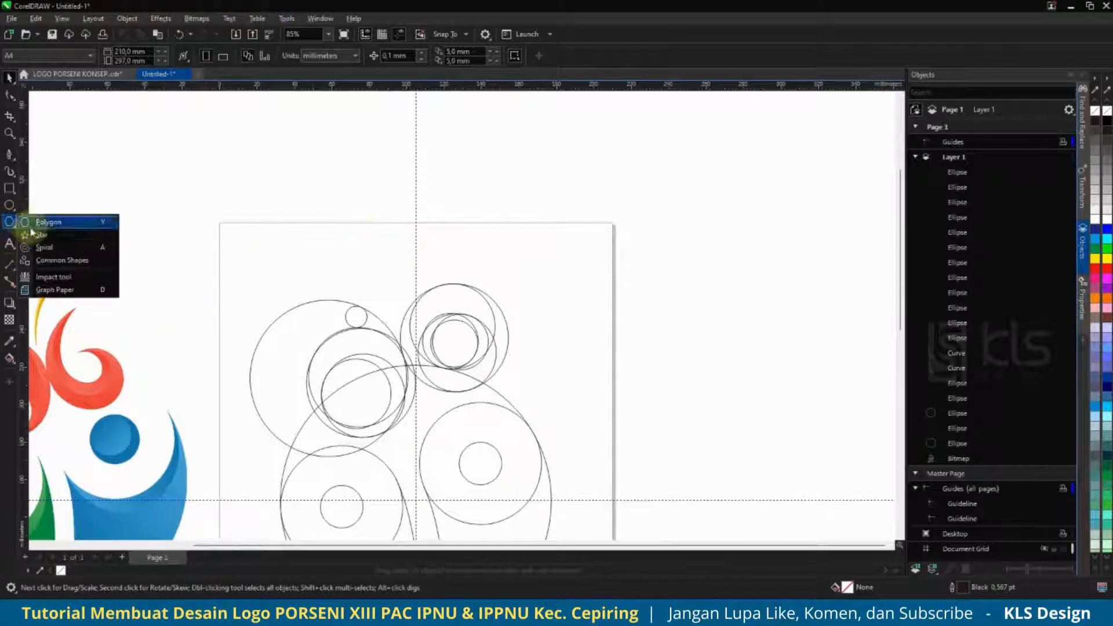
{"action": "left_click", "coordinate": [31, 236]}
{"action": "left_click_drag", "start_coordinate": [364, 227], "coordinate": [416, 276]}
{"action": "left_click", "coordinate": [9, 78]}
{"action": "scroll", "coordinate": [435, 274], "scroll_direction": "up", "scroll_amount": 1}
{"action": "left_click_drag", "start_coordinate": [374, 244], "coordinate": [396, 241]}
{"action": "scroll", "coordinate": [437, 244], "scroll_direction": "down", "scroll_amount": 2}
{"action": "left_click", "coordinate": [434, 353], "text": "shift"}
{"action": "key", "text": "c"}
{"action": "left_click", "coordinate": [492, 273]}
{"action": "scroll", "coordinate": [423, 215], "scroll_direction": "up", "scroll_amount": 3}
{"action": "scroll", "coordinate": [415, 231], "scroll_direction": "up", "scroll_amount": 3}
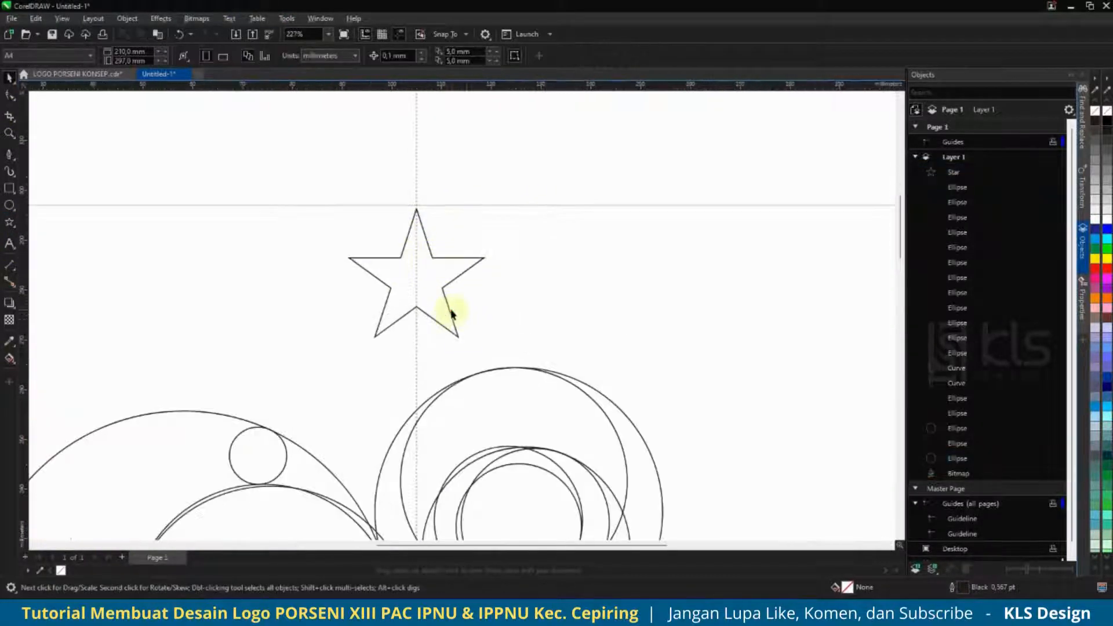
Shrink the star to about 20.3 mm wide and move it up to just below the page's upper edge.
{"action": "left_click", "coordinate": [456, 329]}
{"action": "left_click_drag", "start_coordinate": [487, 339], "coordinate": [468, 322]}
{"action": "left_click_drag", "start_coordinate": [428, 270], "coordinate": [427, 248]}
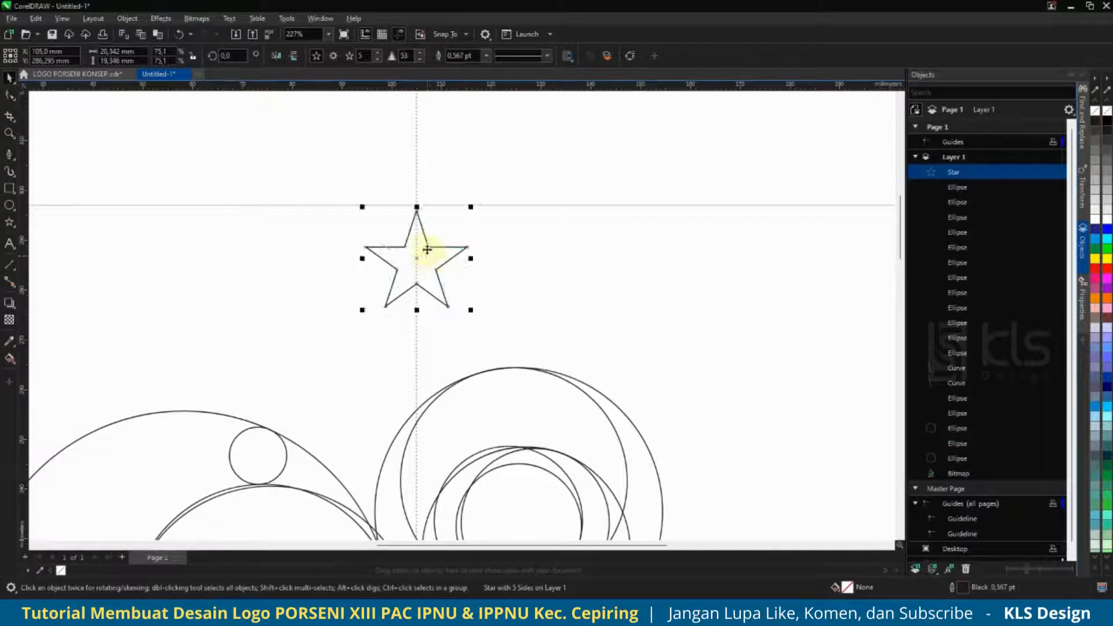
Draw a closed straight-sided tail about 10.3 by 45.3 mm from inside the star down to a point between the circle groups.
{"action": "scroll", "coordinate": [441, 246], "scroll_direction": "down", "scroll_amount": 6}
{"action": "scroll", "coordinate": [416, 232], "scroll_direction": "up", "scroll_amount": 4}
{"action": "left_click", "coordinate": [10, 163]}
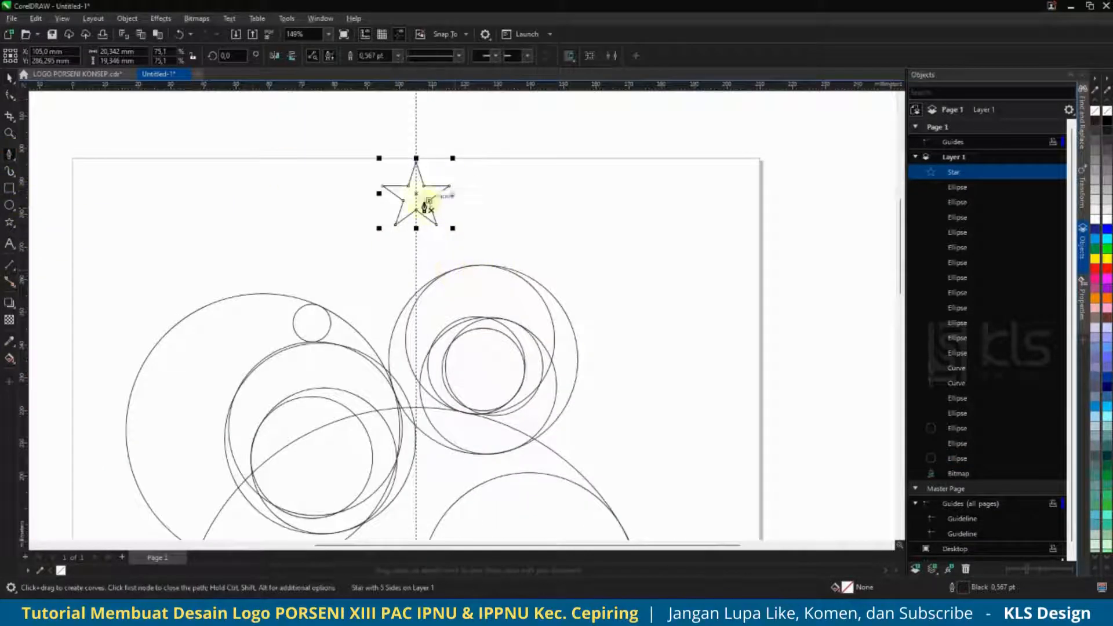
{"action": "scroll", "coordinate": [422, 197], "scroll_direction": "up", "scroll_amount": 2}
{"action": "scroll", "coordinate": [429, 215], "scroll_direction": "down", "scroll_amount": 3}
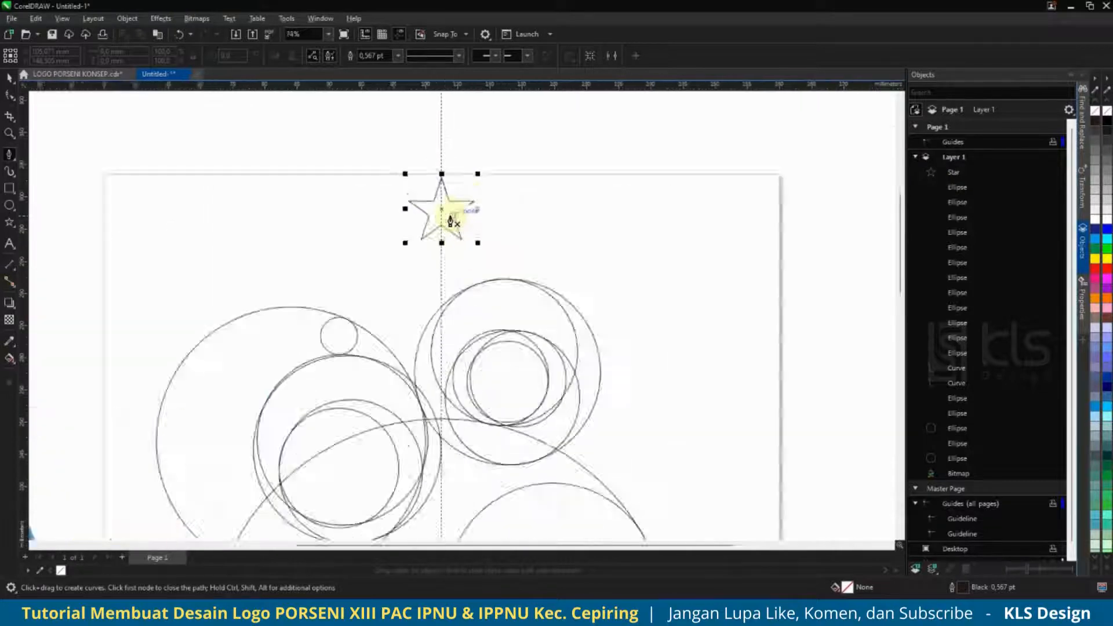
{"action": "scroll", "coordinate": [443, 215], "scroll_direction": "up", "scroll_amount": 4}
{"action": "left_click", "coordinate": [430, 231]}
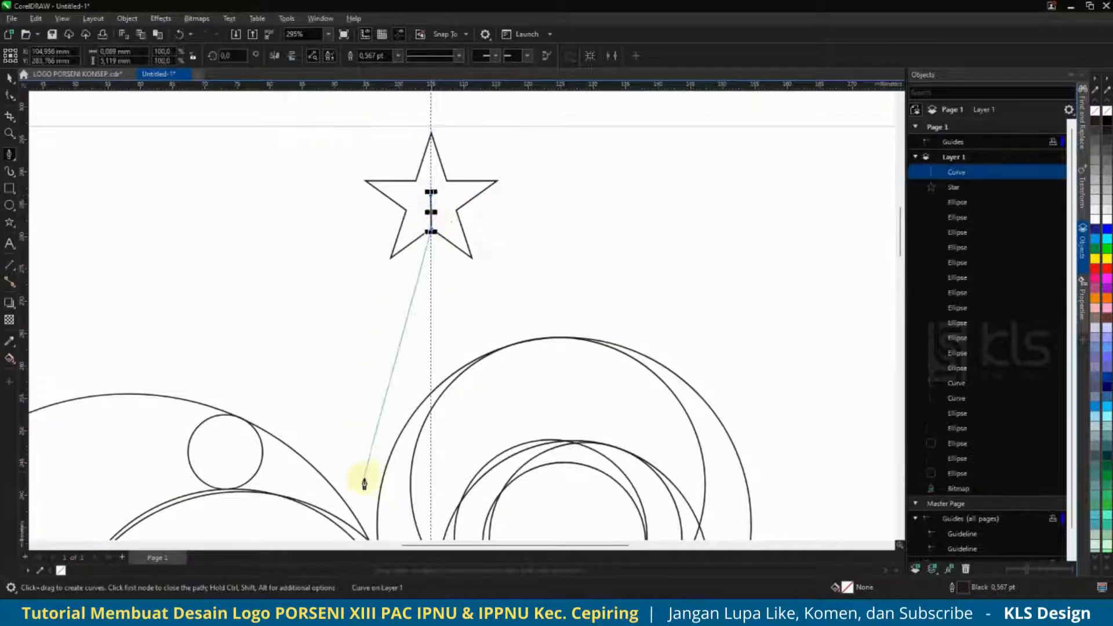
{"action": "left_click", "coordinate": [364, 489]}
{"action": "left_click", "coordinate": [407, 210]}
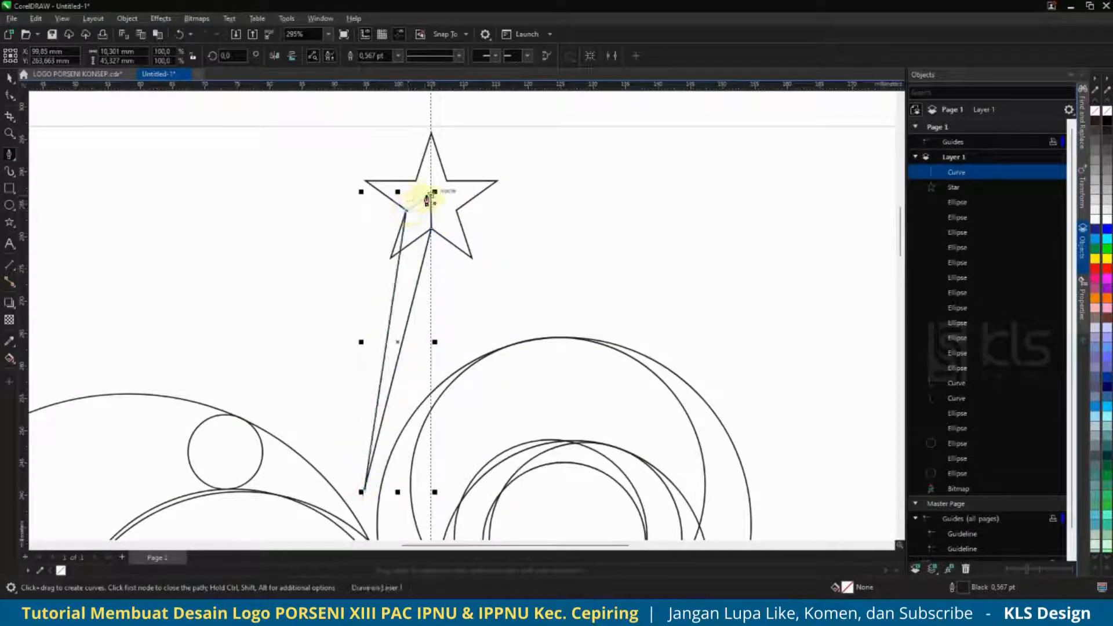
{"action": "left_click", "coordinate": [431, 196]}
Bend both long sides of the tail outward to the left so it sweeps down from the star in an arc.
{"action": "left_click", "coordinate": [10, 94]}
{"action": "scroll", "coordinate": [453, 232], "scroll_direction": "down", "scroll_amount": 3}
{"action": "scroll", "coordinate": [404, 310], "scroll_direction": "up", "scroll_amount": 2}
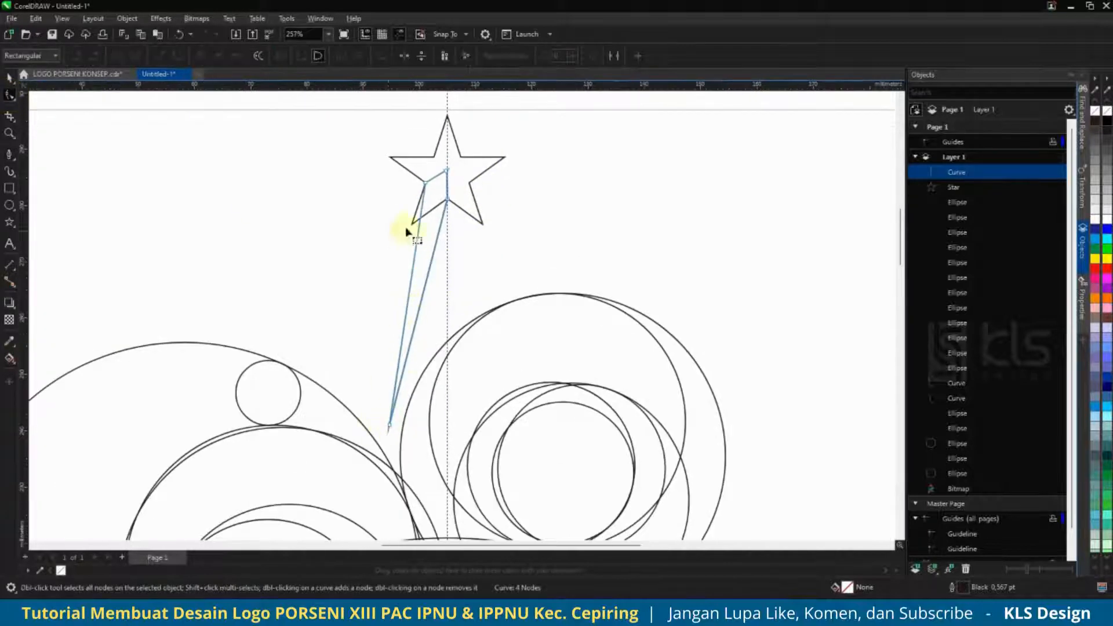
{"action": "left_click", "coordinate": [411, 268]}
{"action": "mouse_move", "coordinate": [413, 272]}
{"action": "left_mouse_down"}
{"action": "mouse_move", "coordinate": [393, 282]}
{"action": "mouse_move", "coordinate": [392, 260]}
{"action": "mouse_move", "coordinate": [393, 274]}
{"action": "mouse_move", "coordinate": [427, 280]}
{"action": "mouse_move", "coordinate": [406, 271]}
{"action": "left_mouse_up"}
{"action": "scroll", "coordinate": [419, 296], "scroll_direction": "down", "scroll_amount": 4}
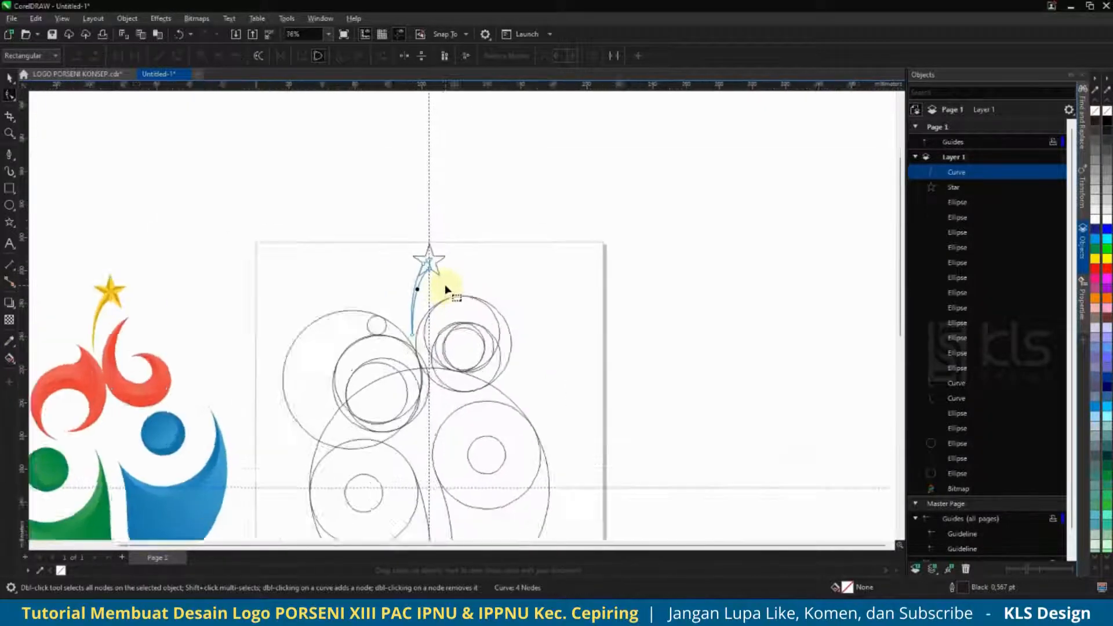
Move the tail's top node inside the star exactly onto the vertical guideline.
{"action": "scroll", "coordinate": [441, 293], "scroll_direction": "up", "scroll_amount": 5}
{"action": "scroll", "coordinate": [407, 199], "scroll_direction": "up", "scroll_amount": 3}
{"action": "left_click", "coordinate": [407, 212]}
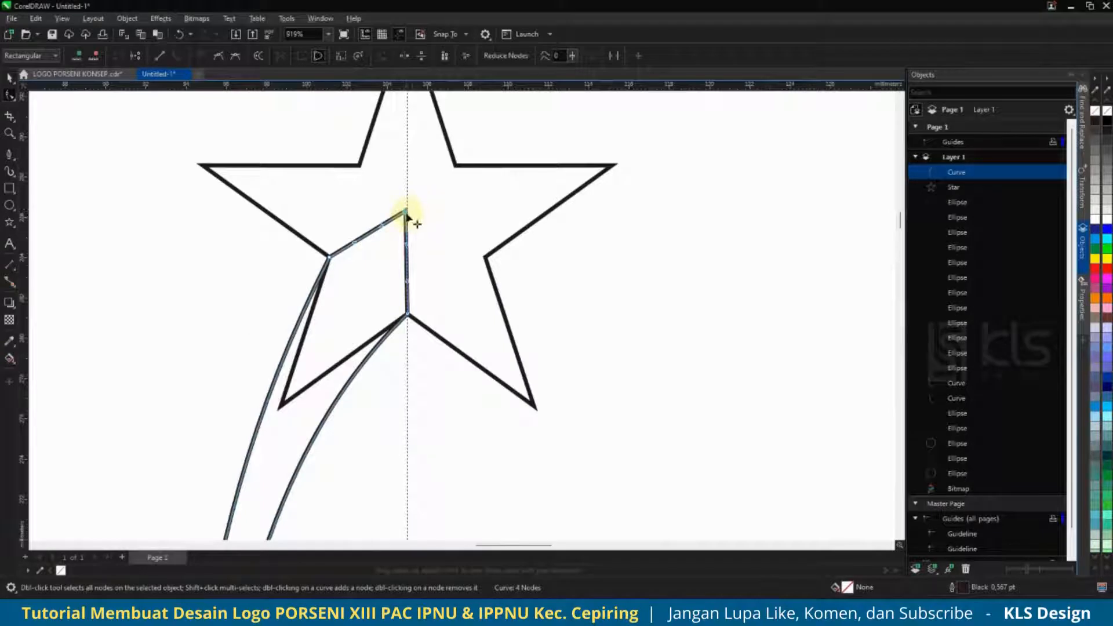
{"action": "mouse_move", "coordinate": [408, 216]}
{"action": "left_mouse_down"}
{"action": "mouse_move", "coordinate": [385, 240]}
{"action": "mouse_move", "coordinate": [408, 202]}
{"action": "left_mouse_up"}
{"action": "scroll", "coordinate": [413, 200], "scroll_direction": "up", "scroll_amount": 3}
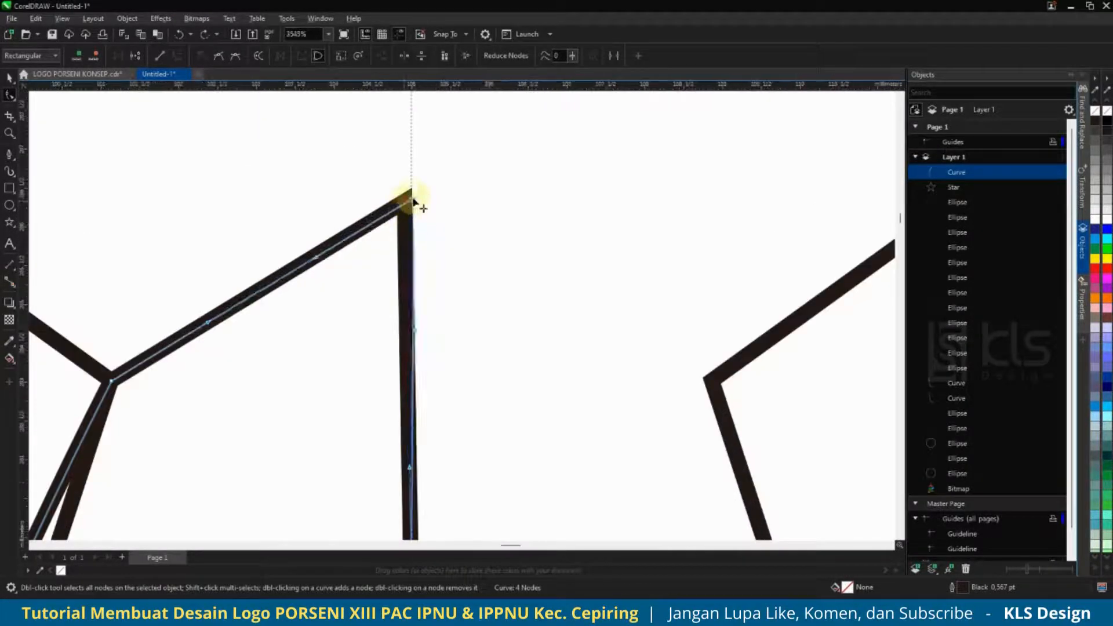
{"action": "scroll", "coordinate": [413, 200], "scroll_direction": "down", "scroll_amount": 4}
{"action": "key", "text": "space"}
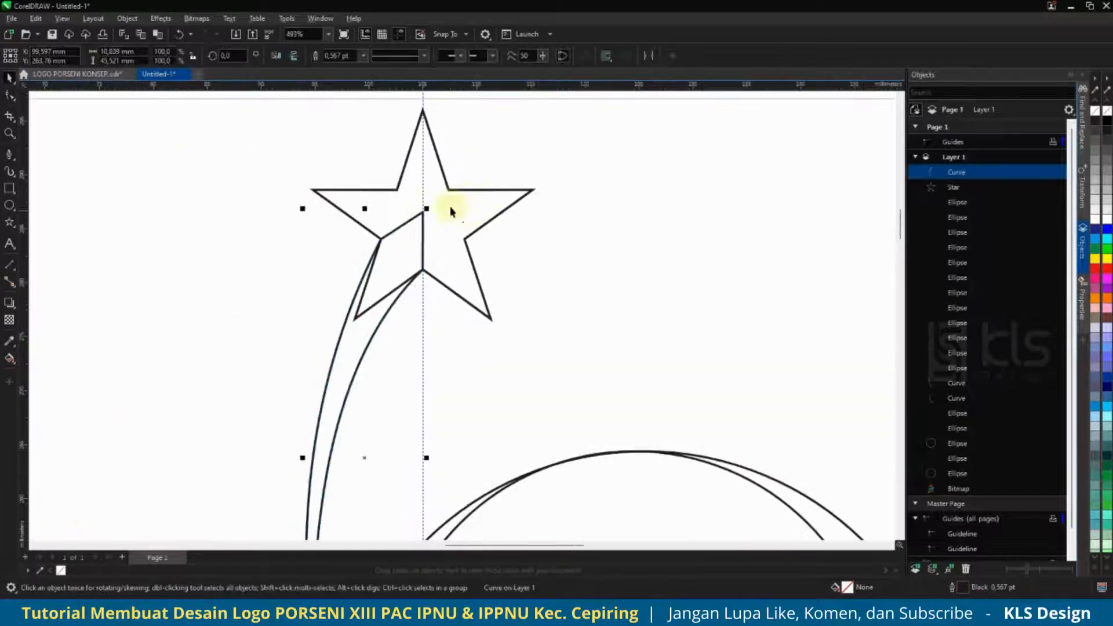
{"action": "scroll", "coordinate": [451, 211], "scroll_direction": "up", "scroll_amount": 5}
{"action": "key", "text": "space"}
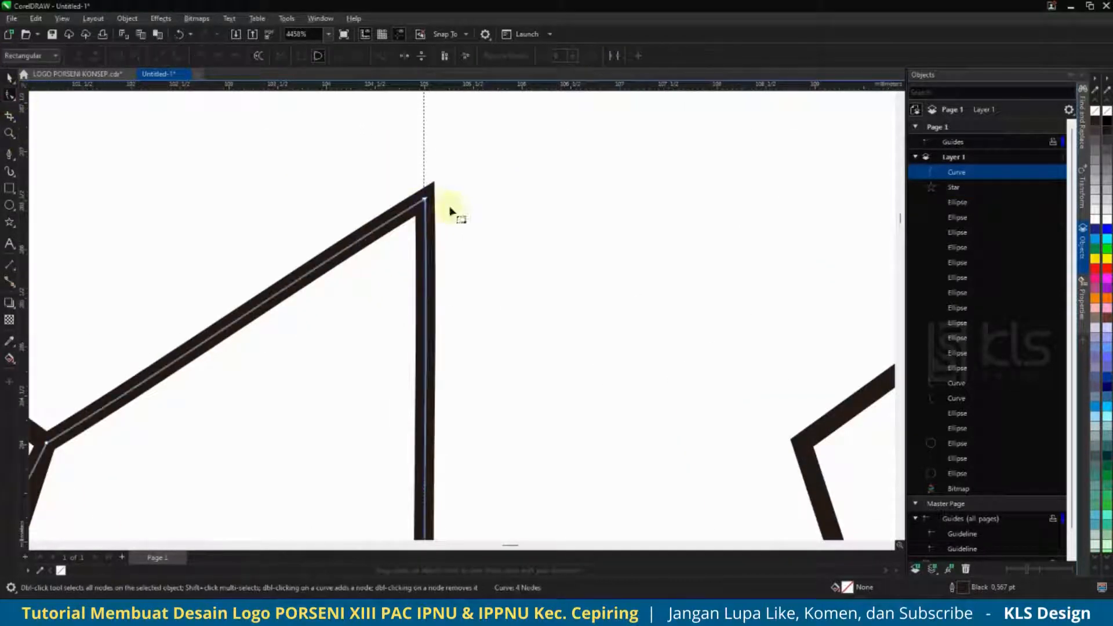
{"action": "mouse_move", "coordinate": [428, 192]}
{"action": "left_mouse_down"}
{"action": "mouse_move", "coordinate": [428, 232]}
{"action": "mouse_move", "coordinate": [423, 200]}
{"action": "left_mouse_up"}
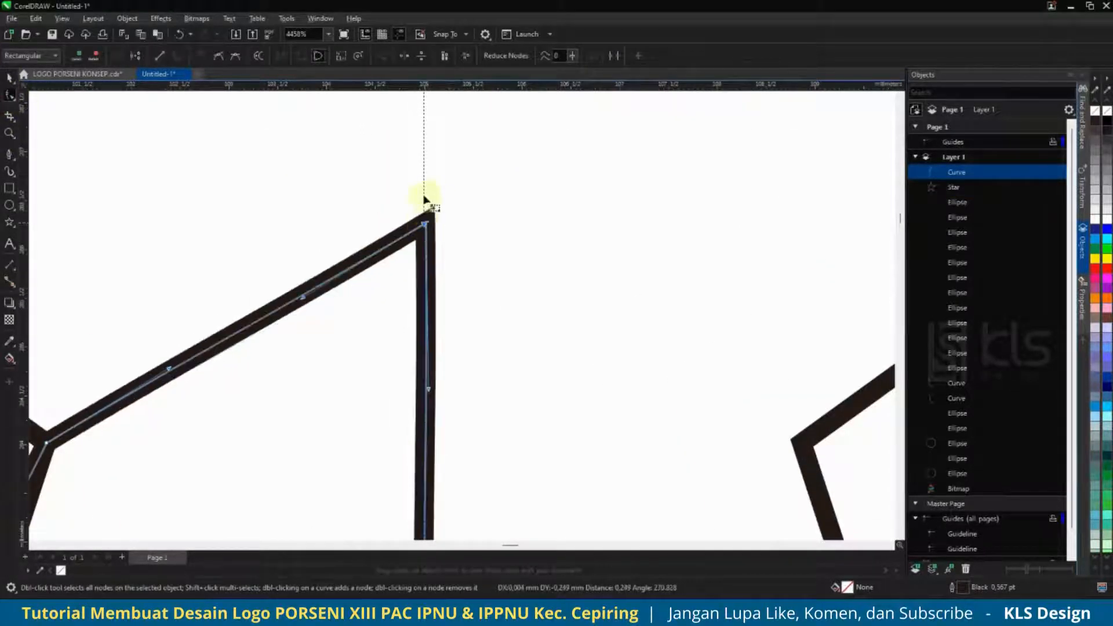
Duplicate the star in place on top of the original.
{"action": "scroll", "coordinate": [433, 227], "scroll_direction": "down", "scroll_amount": 5}
{"action": "scroll", "coordinate": [409, 256], "scroll_direction": "up", "scroll_amount": 1}
{"action": "left_click", "coordinate": [9, 78]}
{"action": "left_click", "coordinate": [423, 232]}
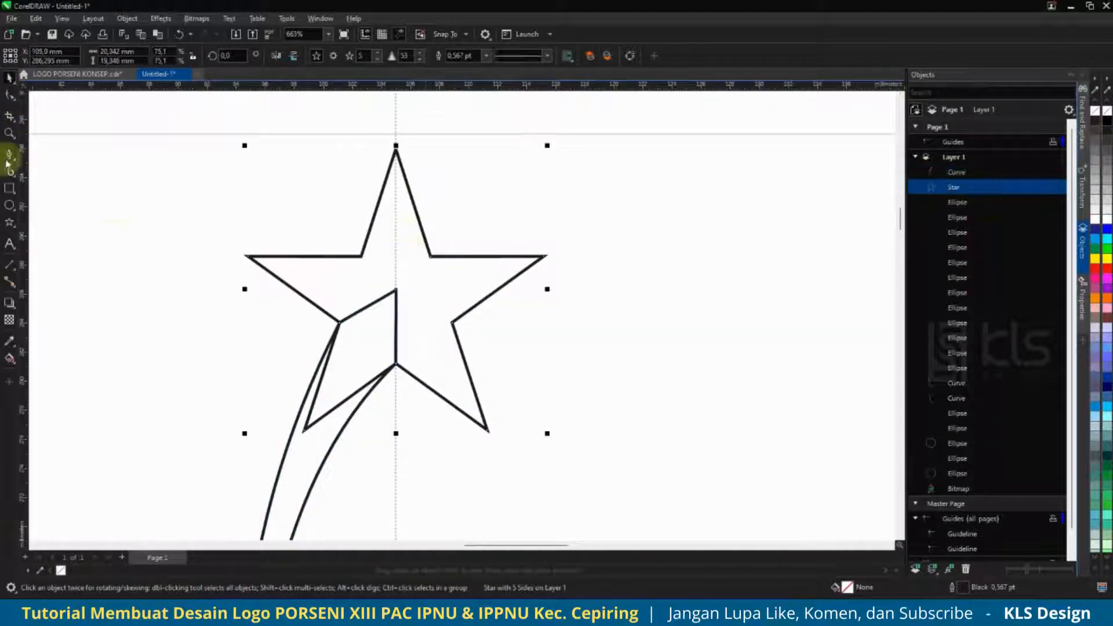
{"action": "left_click", "coordinate": [9, 96]}
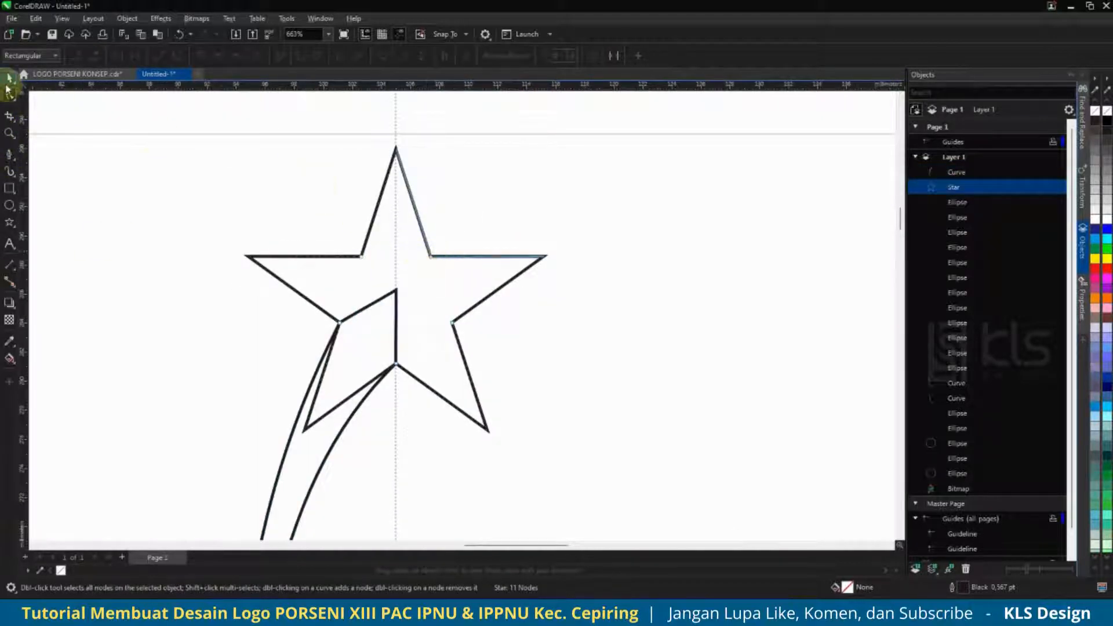
{"action": "left_click", "coordinate": [9, 78]}
{"action": "key", "text": "ctrl+c"}
{"action": "key", "text": "ctrl+v"}
Pull the star copy's inner corners into its centre so that it forms five spokes running to the tips.
{"action": "left_click", "coordinate": [9, 95]}
{"action": "scroll", "coordinate": [431, 262], "scroll_direction": "up", "scroll_amount": 2}
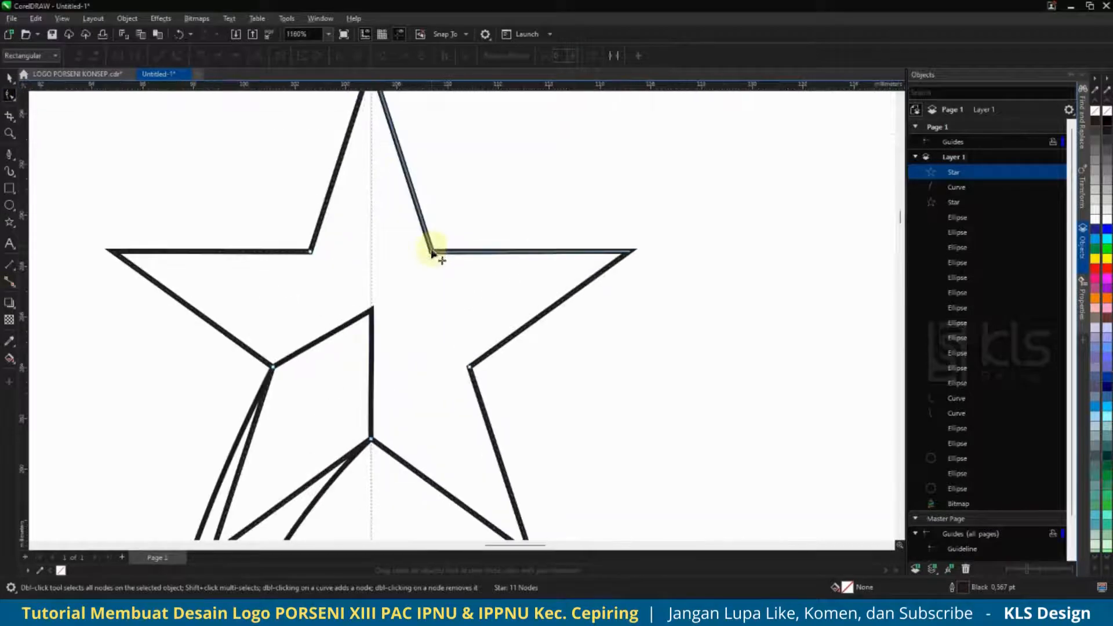
{"action": "left_click_drag", "start_coordinate": [432, 253], "coordinate": [370, 337]}
{"action": "scroll", "coordinate": [370, 337], "scroll_direction": "up", "scroll_amount": 9}
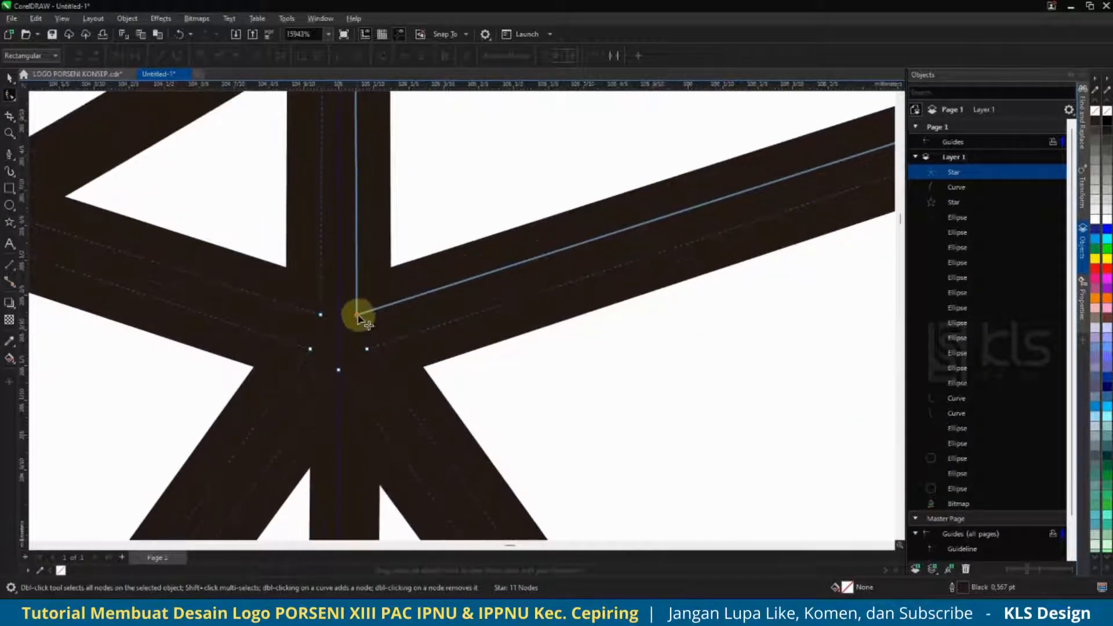
{"action": "scroll", "coordinate": [379, 319], "scroll_direction": "down", "scroll_amount": 7}
{"action": "scroll", "coordinate": [385, 320], "scroll_direction": "up", "scroll_amount": 6}
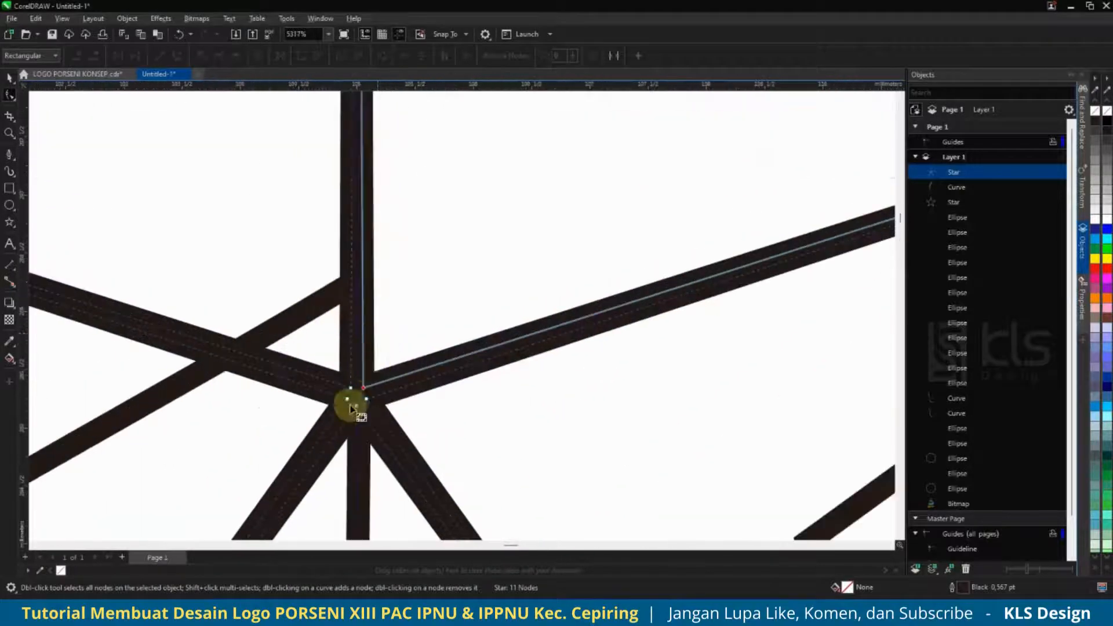
{"action": "scroll", "coordinate": [371, 313], "scroll_direction": "down", "scroll_amount": 7}
{"action": "scroll", "coordinate": [380, 348], "scroll_direction": "up", "scroll_amount": 6}
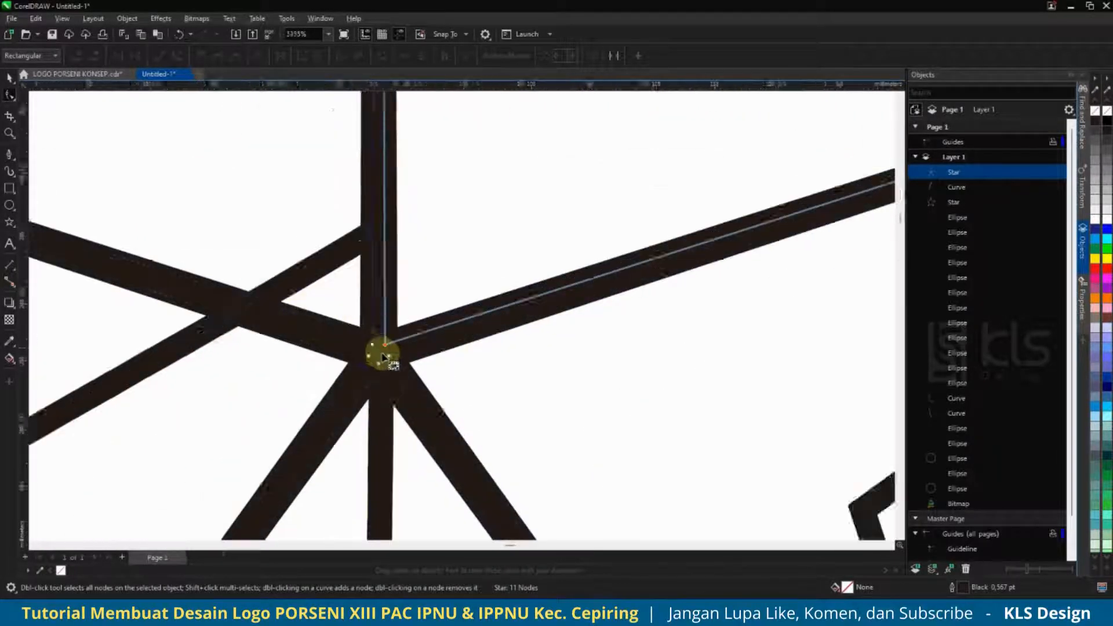
{"action": "left_click_drag", "start_coordinate": [388, 335], "coordinate": [379, 366]}
{"action": "scroll", "coordinate": [412, 313], "scroll_direction": "down", "scroll_amount": 3}
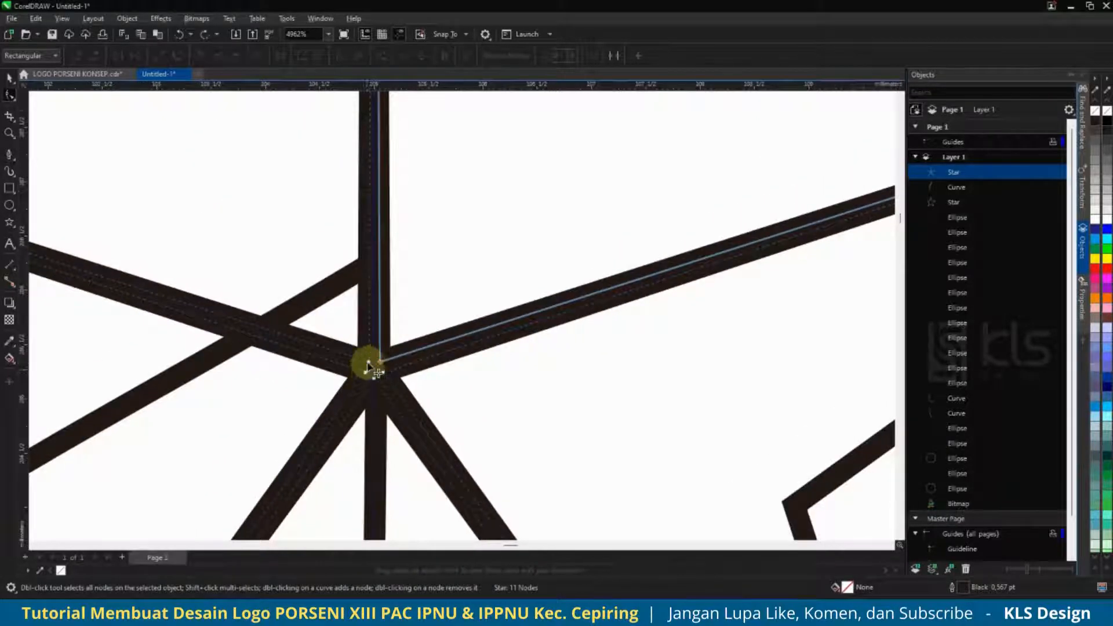
{"action": "scroll", "coordinate": [374, 346], "scroll_direction": "down", "scroll_amount": 4}
Draw a polyline across the star through its two upper inner corners and the centre, extending slightly beyond the outline.
{"action": "left_click", "coordinate": [9, 154]}
{"action": "left_click", "coordinate": [466, 246]}
{"action": "left_click", "coordinate": [432, 271]}
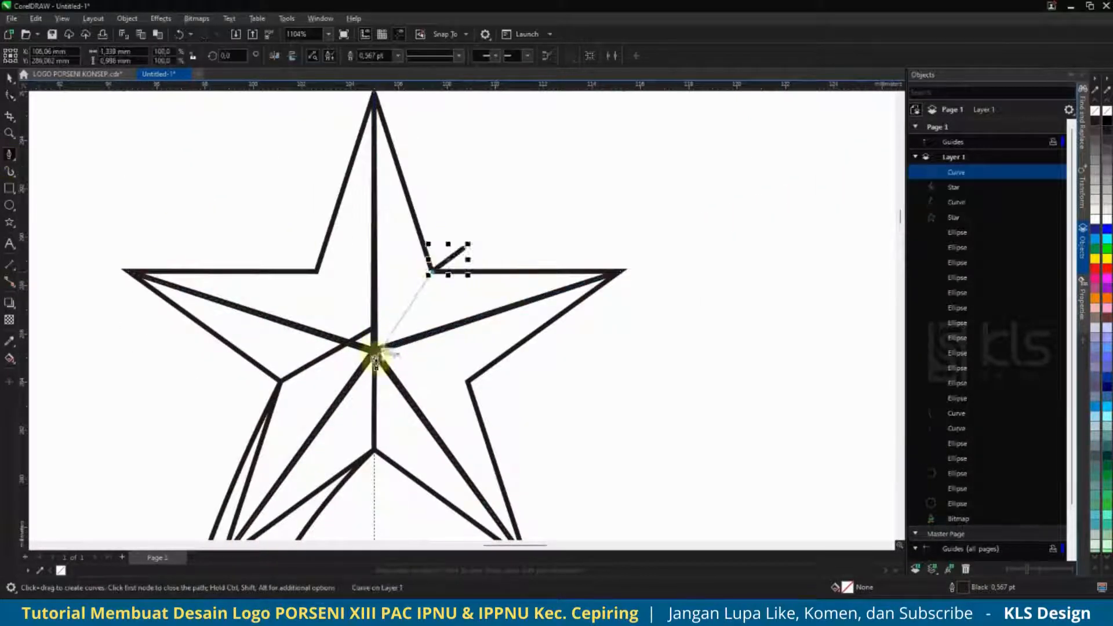
{"action": "left_click", "coordinate": [375, 351]}
{"action": "left_click", "coordinate": [316, 271]}
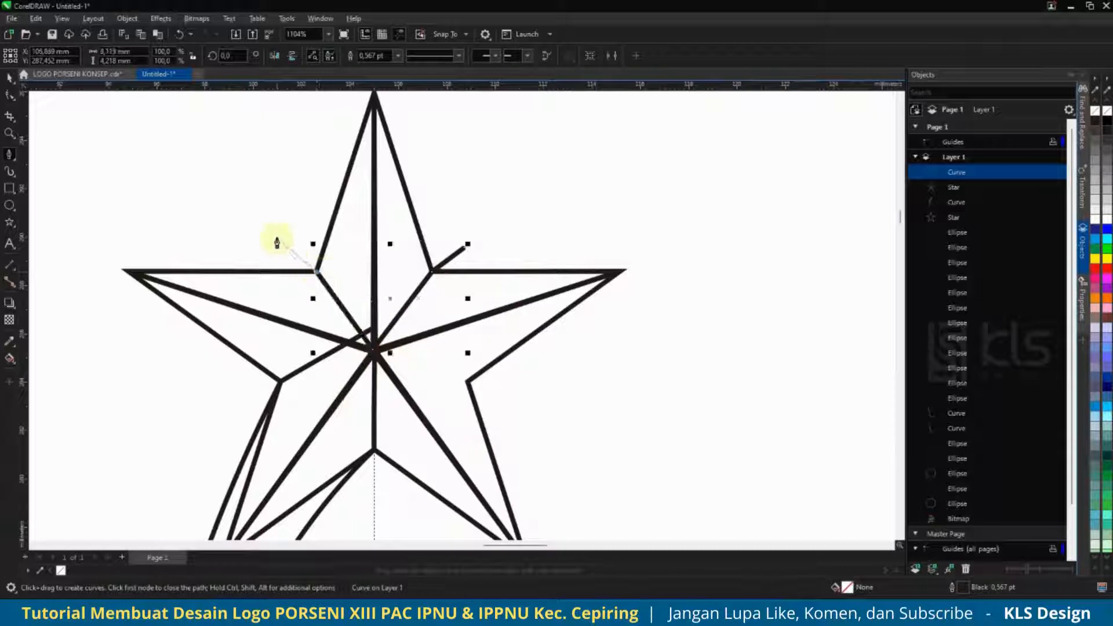
{"action": "left_click", "coordinate": [275, 236]}
Draw a second polyline about 12.6 mm wide through the star's two lower side inner corners and the centre, overshooting the outline.
{"action": "left_click", "coordinate": [225, 401]}
{"action": "left_click", "coordinate": [280, 381]}
{"action": "left_click", "coordinate": [375, 351]}
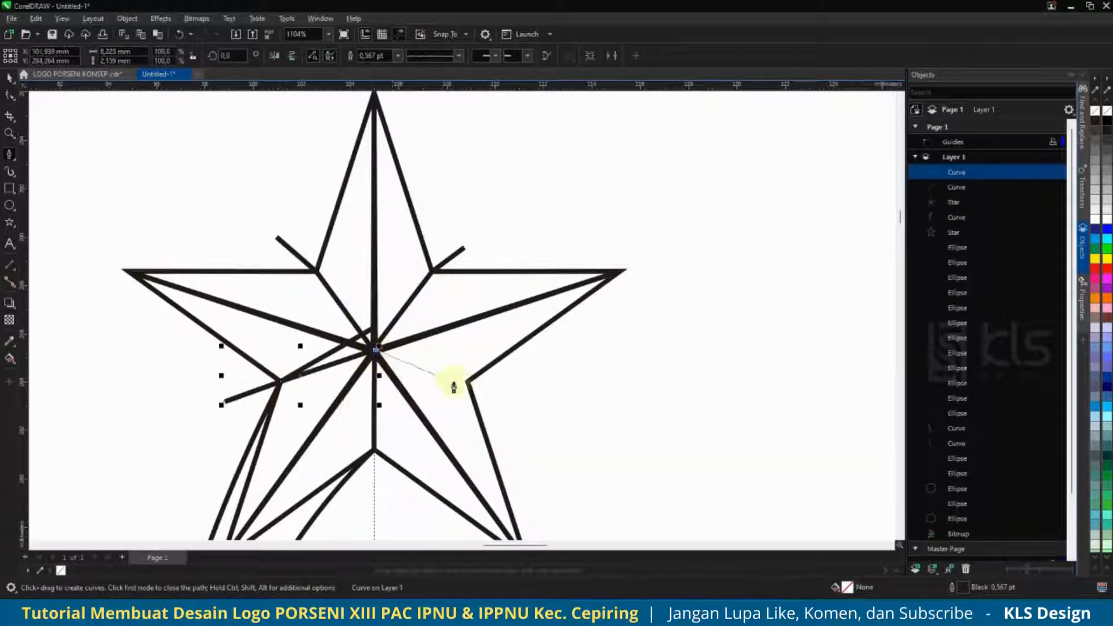
{"action": "left_click", "coordinate": [468, 379]}
{"action": "double_click", "coordinate": [529, 399]}
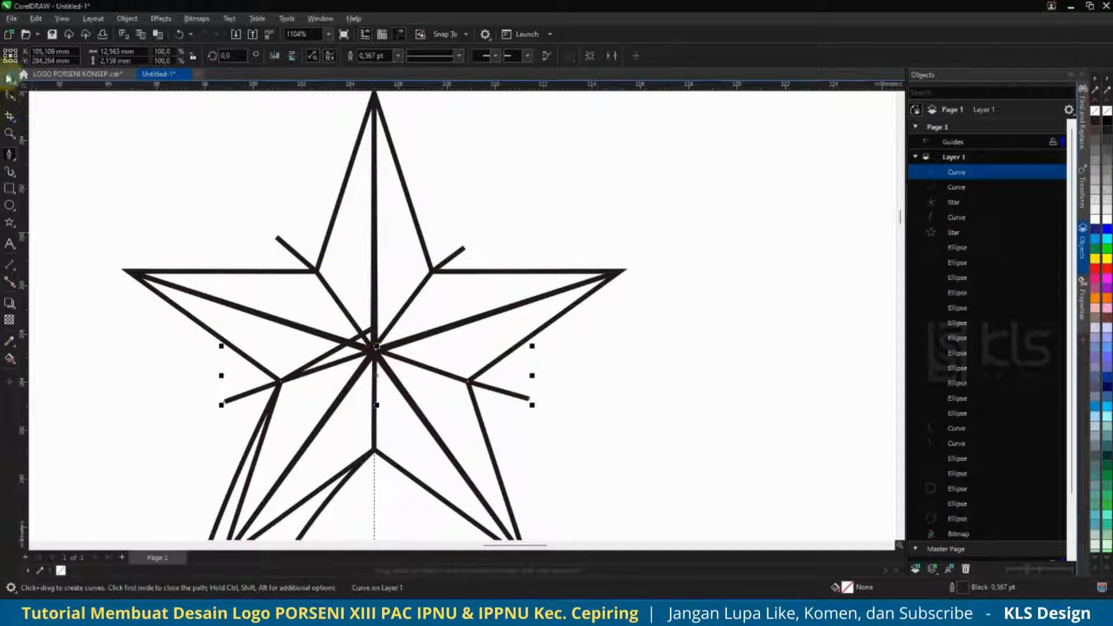
{"action": "key", "text": "space"}
Convert the tail's two segments inside the star to straight lines and move its top node to the star's centre.
{"action": "left_click", "coordinate": [335, 349]}
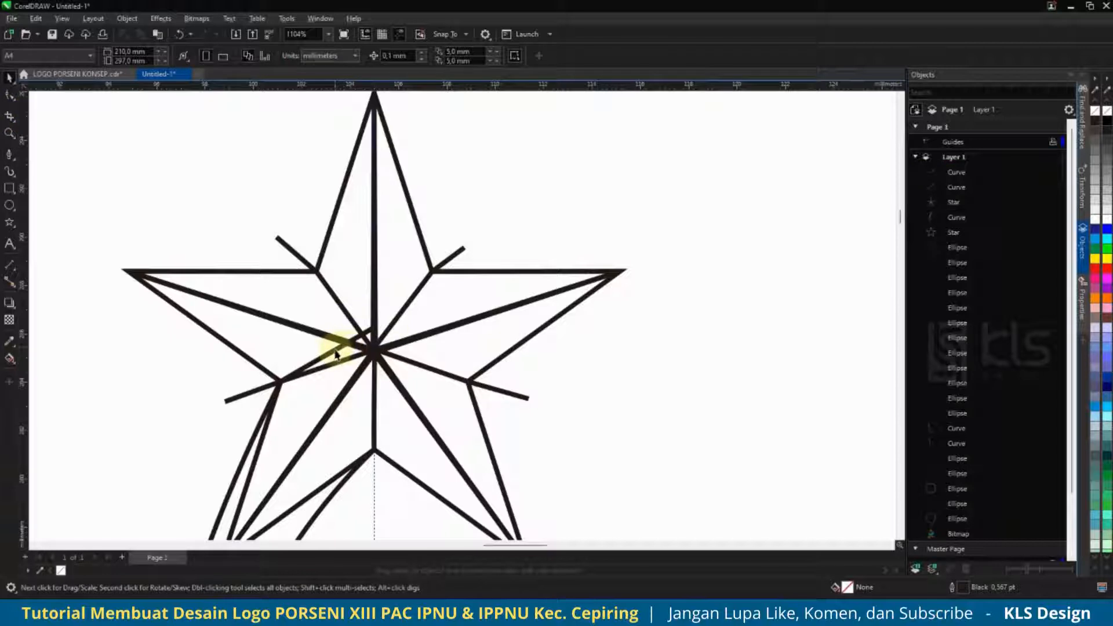
{"action": "left_click", "coordinate": [10, 96]}
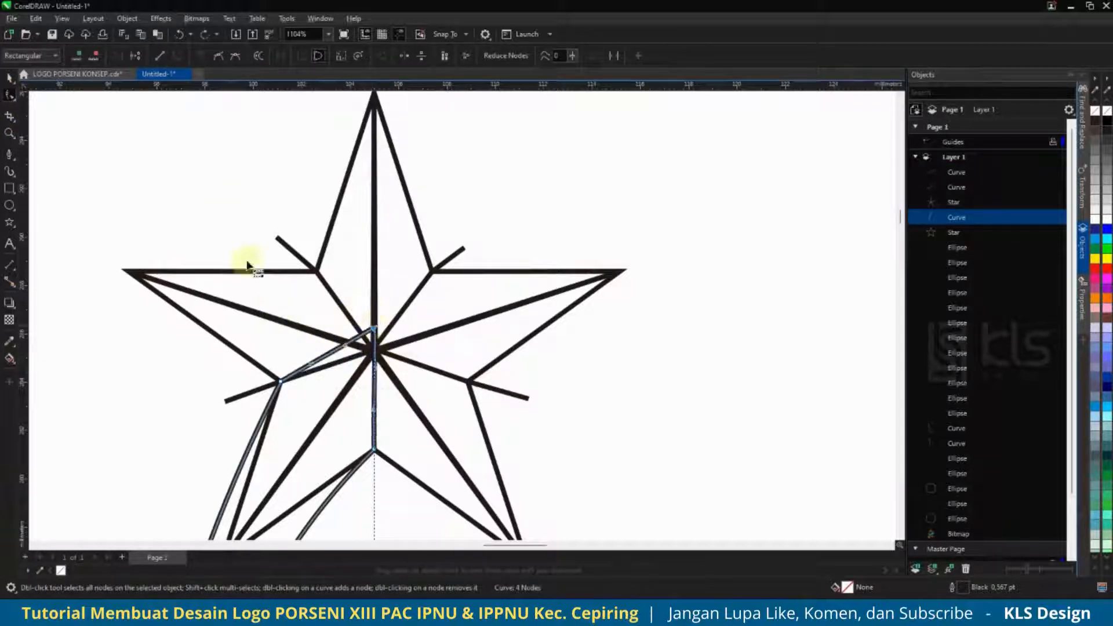
{"action": "left_click_drag", "start_coordinate": [428, 381], "coordinate": [428, 377]}
{"action": "left_click", "coordinate": [160, 56]}
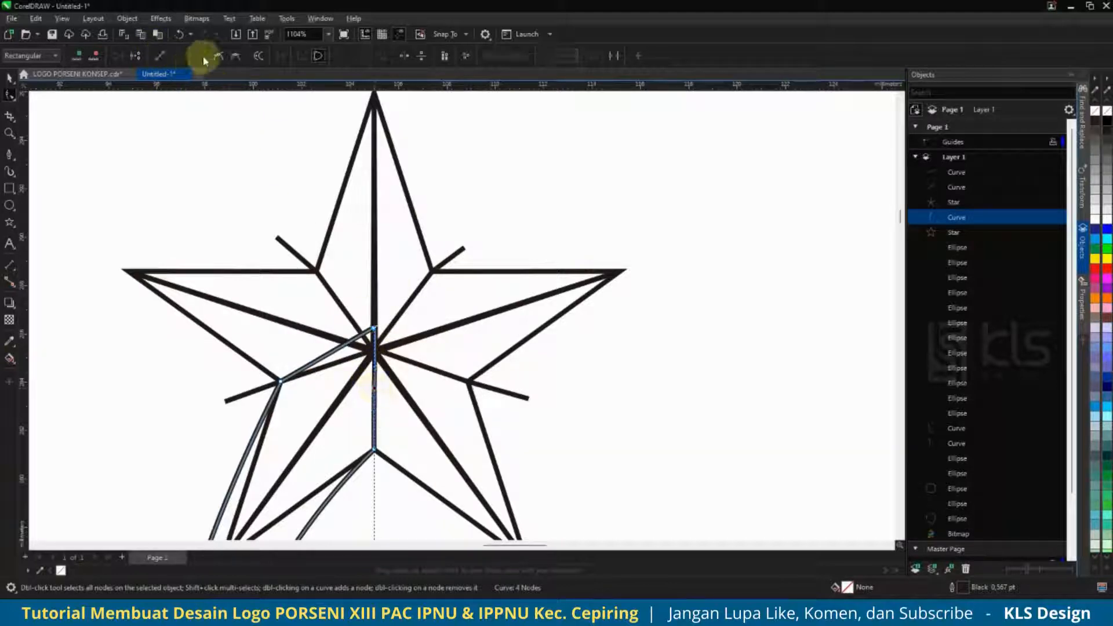
{"action": "left_click", "coordinate": [160, 56]}
{"action": "left_click_drag", "start_coordinate": [374, 328], "coordinate": [371, 360]}
{"action": "scroll", "coordinate": [376, 347], "scroll_direction": "up", "scroll_amount": 3}
{"action": "scroll", "coordinate": [371, 359], "scroll_direction": "down", "scroll_amount": 6}
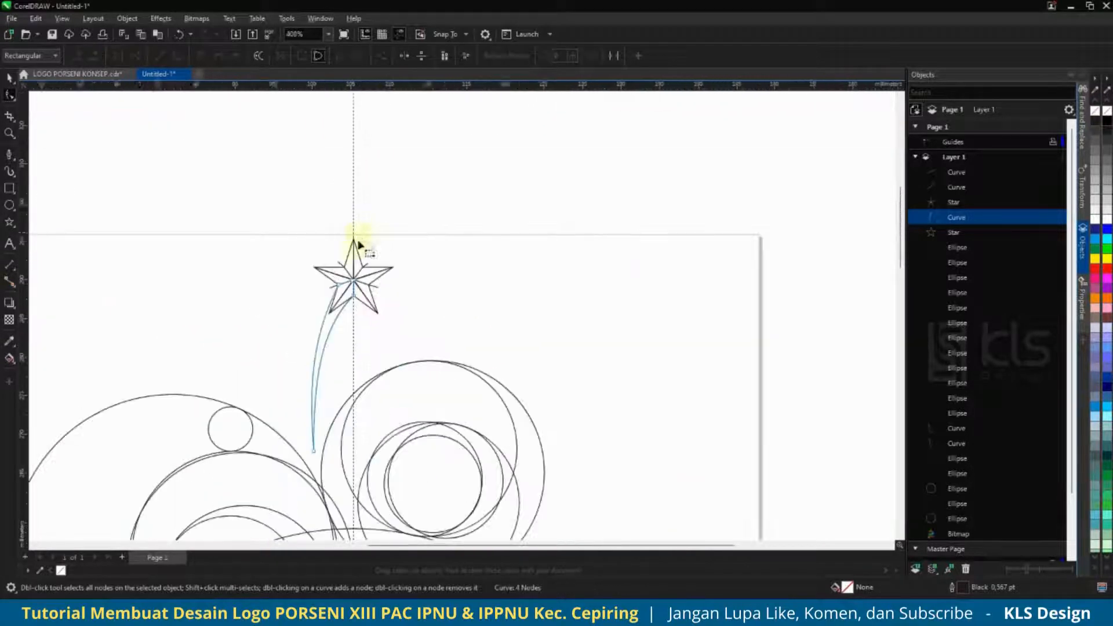
{"action": "left_click", "coordinate": [10, 78]}
{"action": "left_click", "coordinate": [294, 199]}
Draw an open polyline from beside the tail through its lower tip up to the star's centre, ready for node editing.
{"action": "scroll", "coordinate": [371, 206], "scroll_direction": "down", "scroll_amount": 2}
{"action": "scroll", "coordinate": [353, 275], "scroll_direction": "up", "scroll_amount": 3}
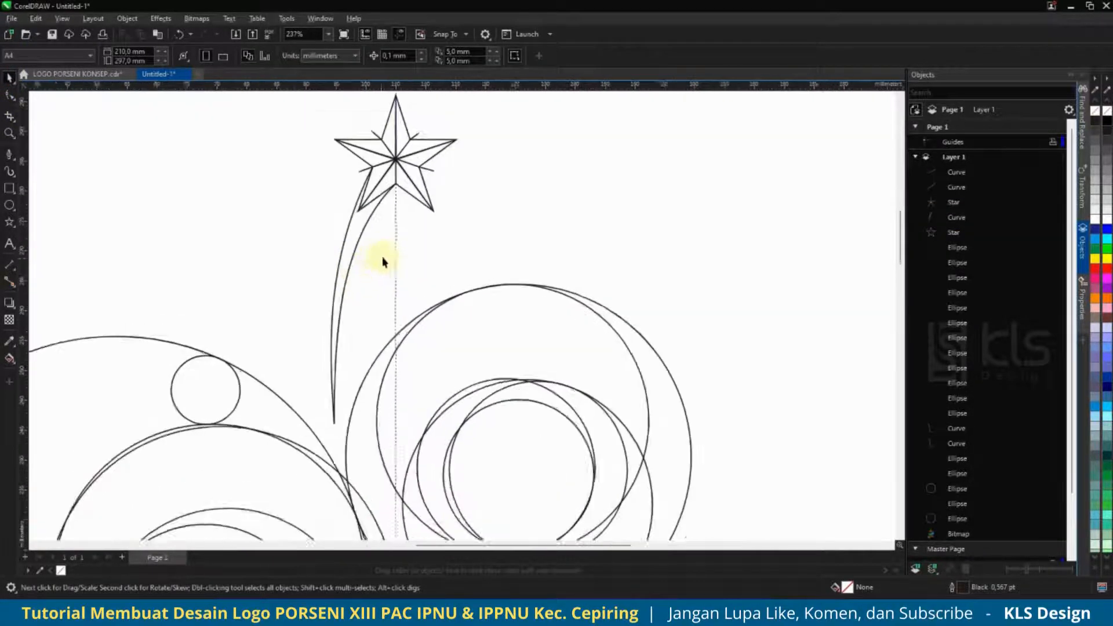
{"action": "scroll", "coordinate": [388, 203], "scroll_direction": "up", "scroll_amount": 1}
{"action": "left_click", "coordinate": [9, 154]}
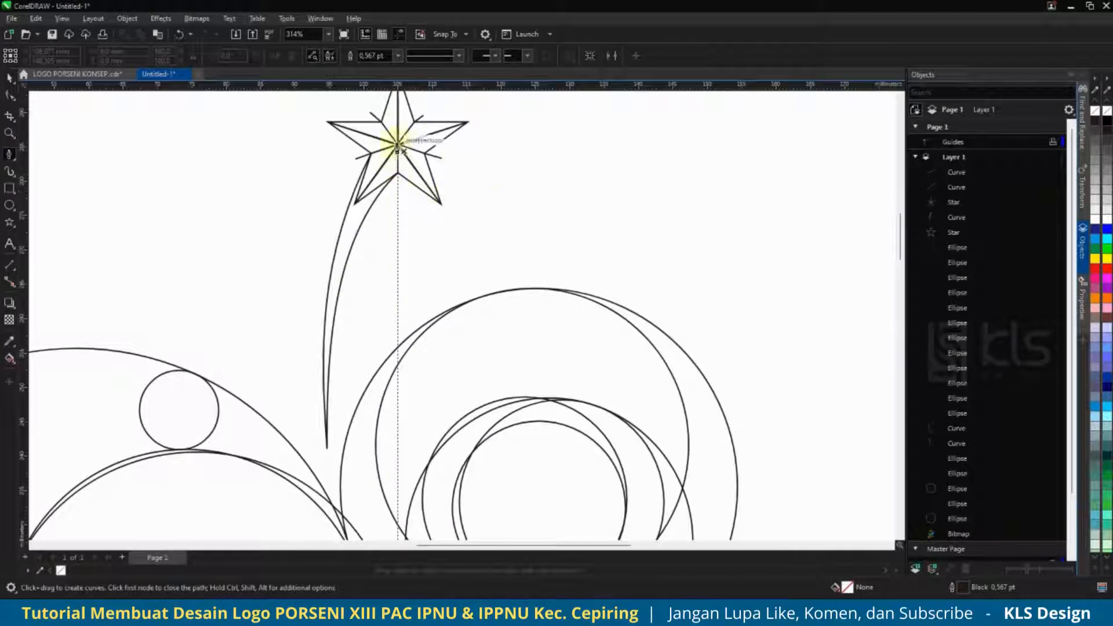
{"action": "left_click_drag", "start_coordinate": [398, 147], "coordinate": [445, 156]}
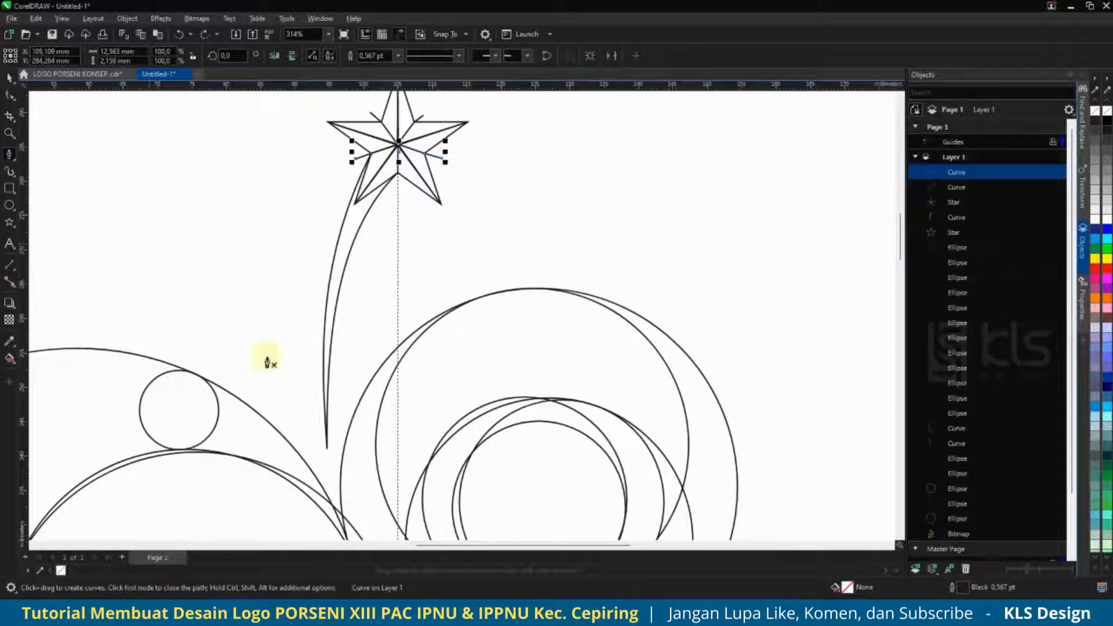
{"action": "left_click", "coordinate": [297, 355]}
{"action": "left_click", "coordinate": [328, 450]}
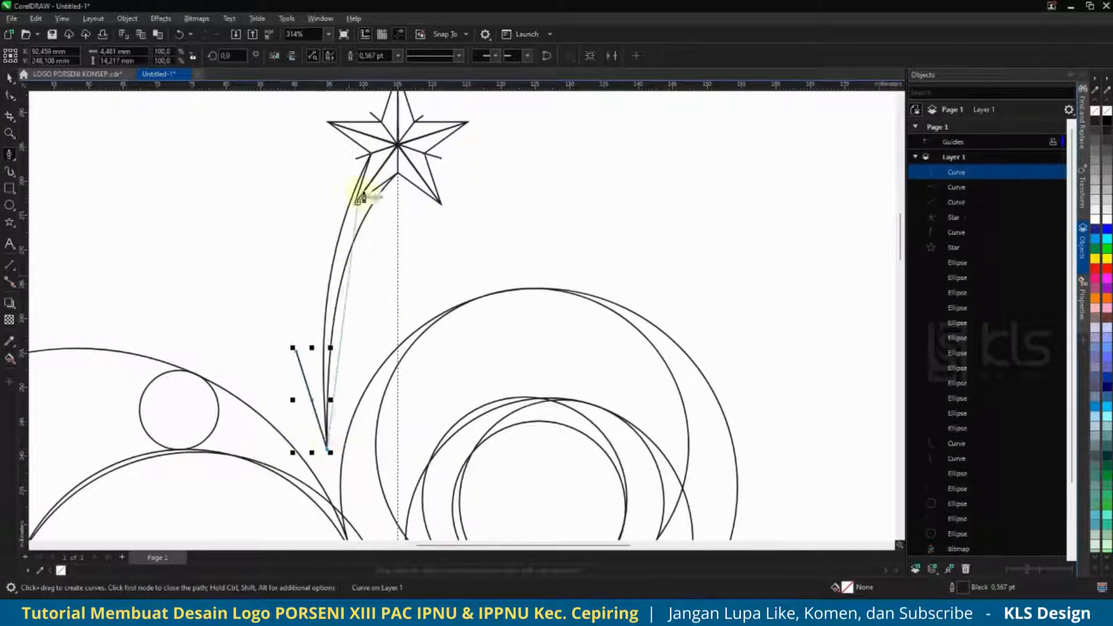
{"action": "double_click", "coordinate": [397, 143]}
{"action": "left_click", "coordinate": [16, 96]}
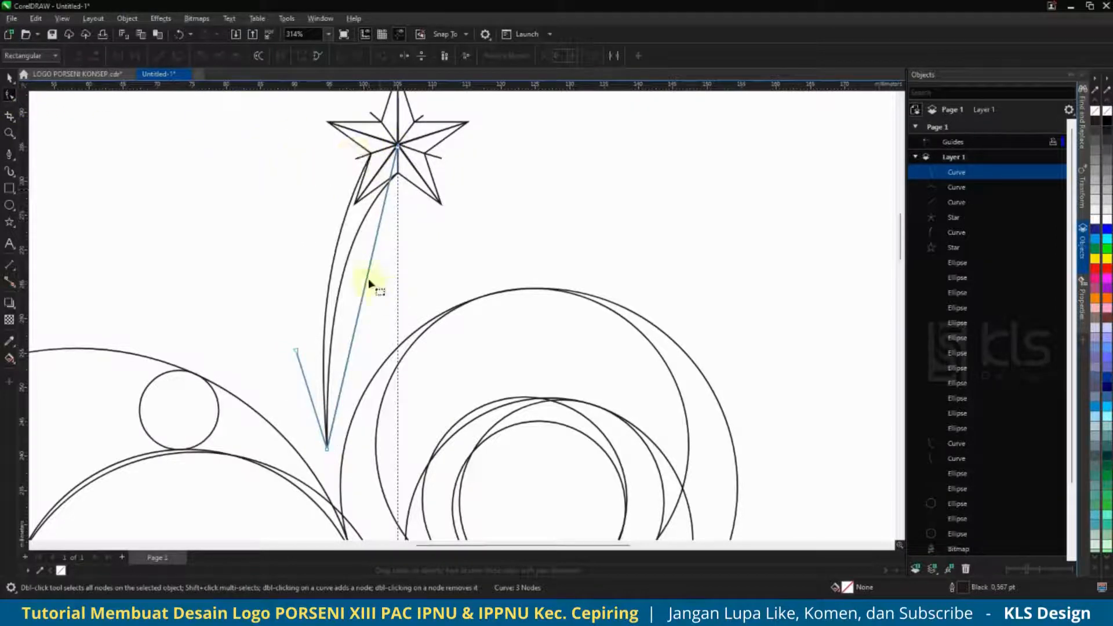
Bend the long segment of the open polyline into a curve running inside the shooting star's tail, then finish node editing.
{"action": "left_click", "coordinate": [378, 265]}
{"action": "left_click_drag", "start_coordinate": [362, 300], "coordinate": [339, 261]}
{"action": "scroll", "coordinate": [348, 237], "scroll_direction": "down", "scroll_amount": 4}
{"action": "left_click", "coordinate": [9, 78]}
{"action": "scroll", "coordinate": [381, 154], "scroll_direction": "down", "scroll_amount": 2}
{"action": "left_click", "coordinate": [483, 220]}
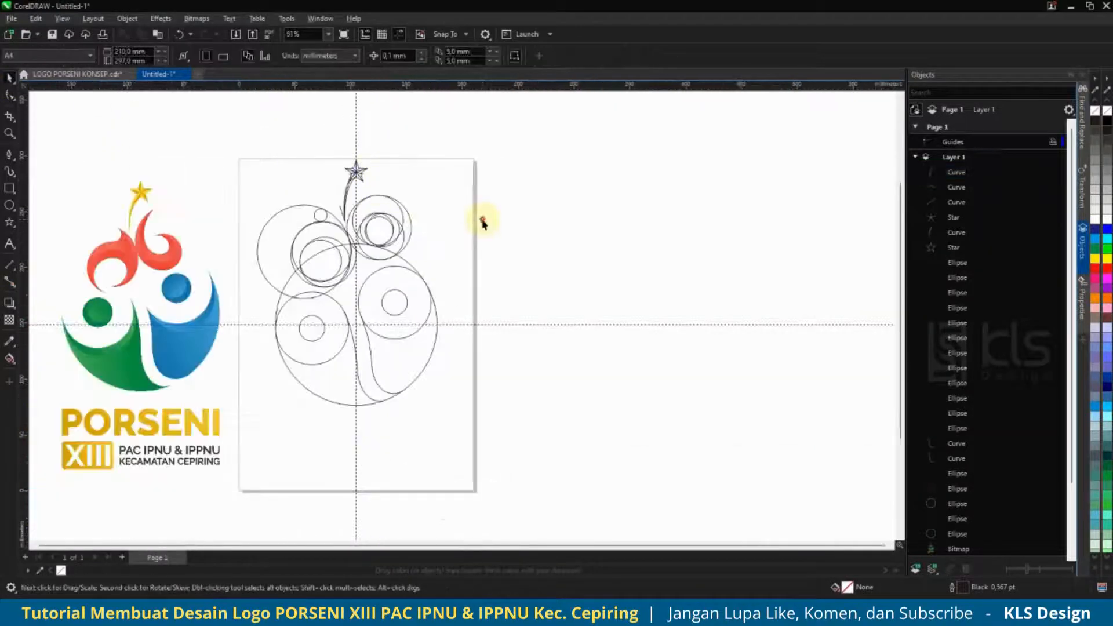
Sample the darker and lighter blue from the reference logo's blue figure into the document palette.
{"action": "scroll", "coordinate": [374, 376], "scroll_direction": "up", "scroll_amount": 1}
{"action": "left_click", "coordinate": [398, 341]}
{"action": "left_click", "coordinate": [496, 311]}
{"action": "scroll", "coordinate": [263, 301], "scroll_direction": "down", "scroll_amount": 2}
{"action": "scroll", "coordinate": [142, 326], "scroll_direction": "up", "scroll_amount": 5}
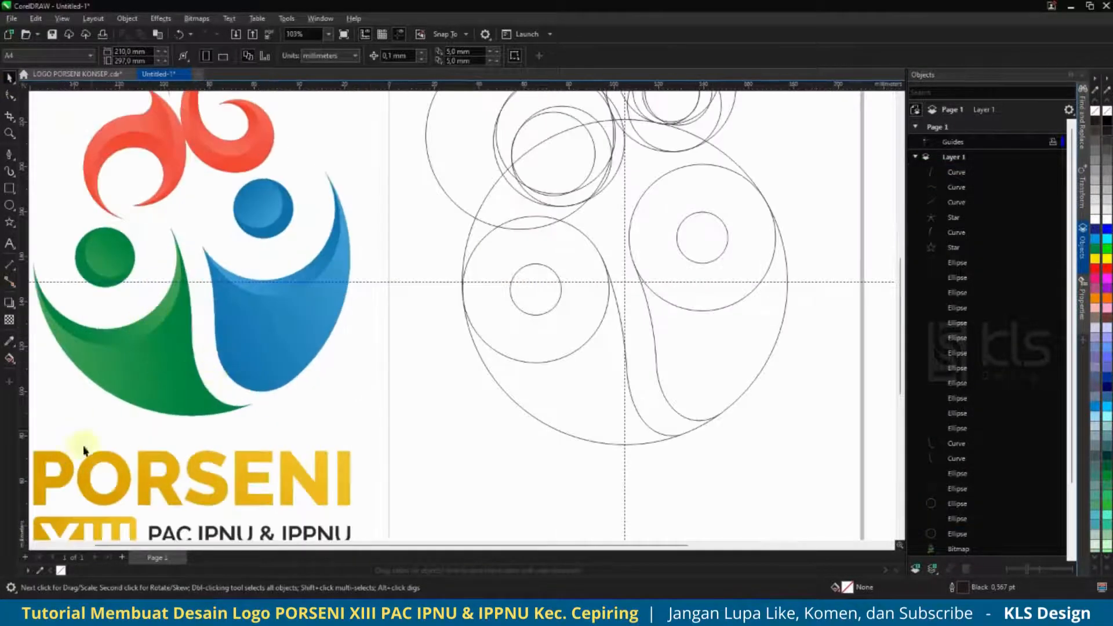
{"action": "left_click", "coordinate": [39, 570]}
{"action": "left_click", "coordinate": [224, 280]}
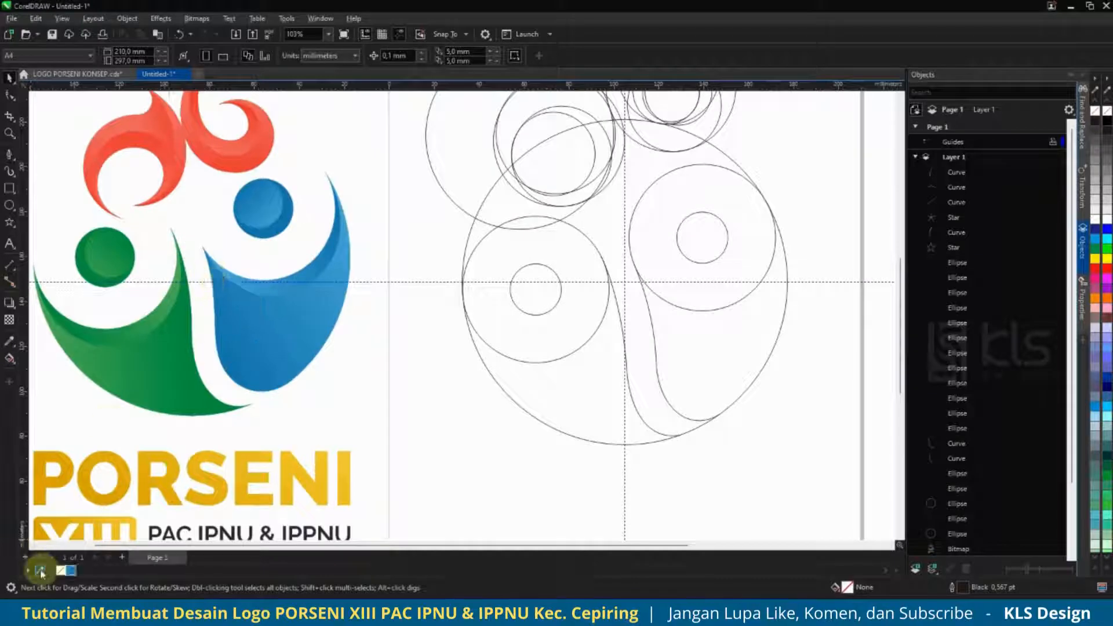
{"action": "left_click", "coordinate": [40, 571]}
{"action": "left_click", "coordinate": [345, 229]}
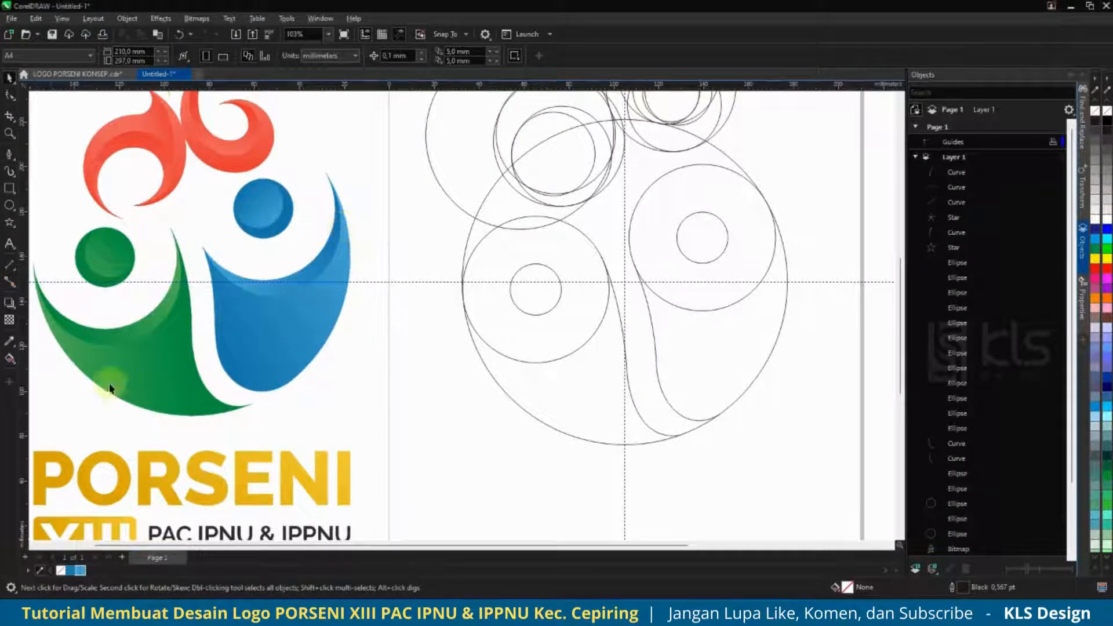
Sample a darker and a lighter green from the reference's green figure and two reds from its flame into the document palette.
{"action": "left_click", "coordinate": [39, 571]}
{"action": "left_click", "coordinate": [87, 273]}
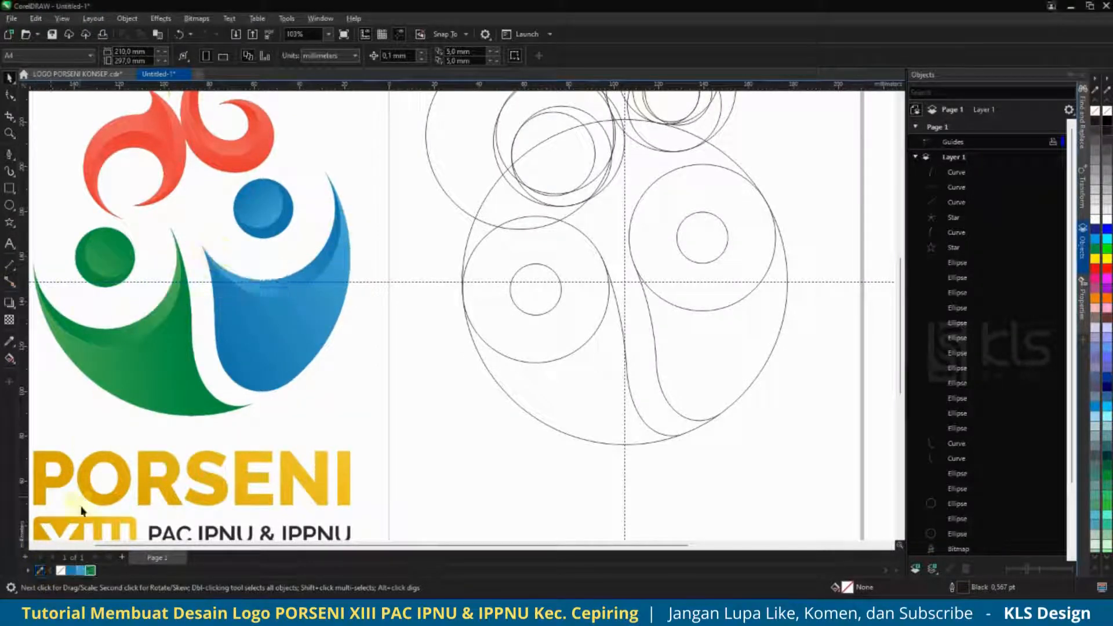
{"action": "left_click", "coordinate": [39, 571]}
{"action": "left_click", "coordinate": [44, 298]}
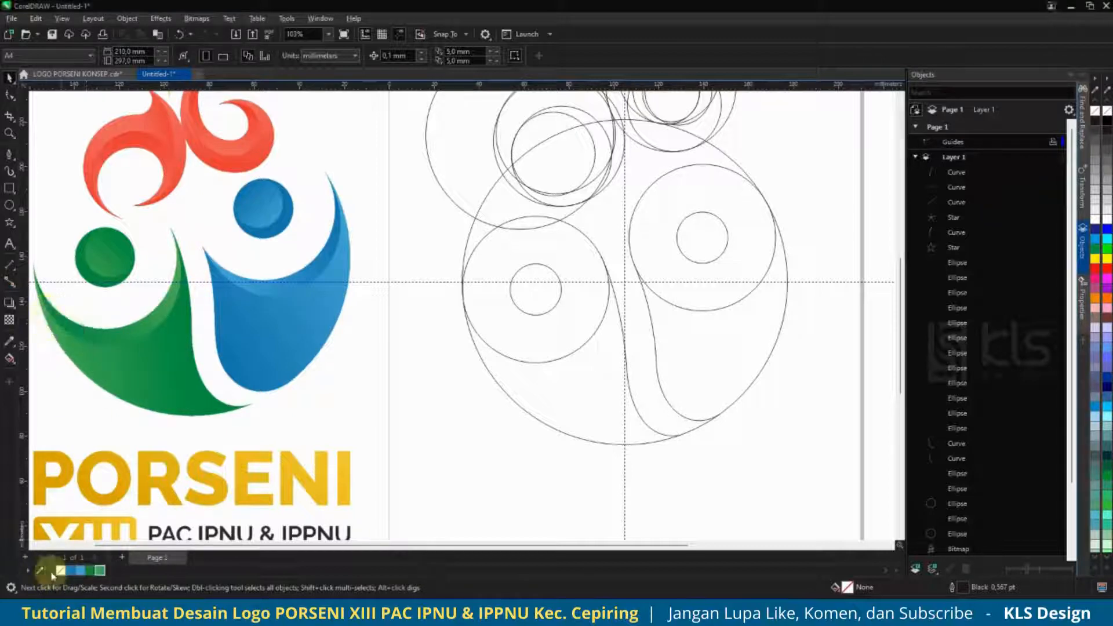
{"action": "left_click", "coordinate": [39, 571]}
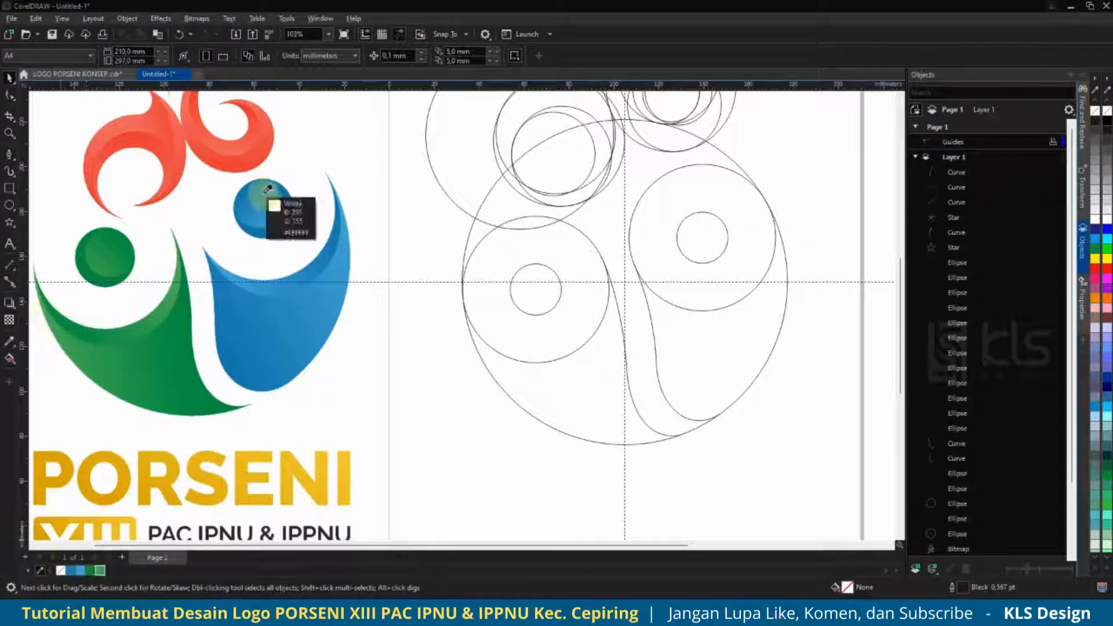
{"action": "left_click", "coordinate": [162, 96]}
{"action": "left_click", "coordinate": [40, 571]}
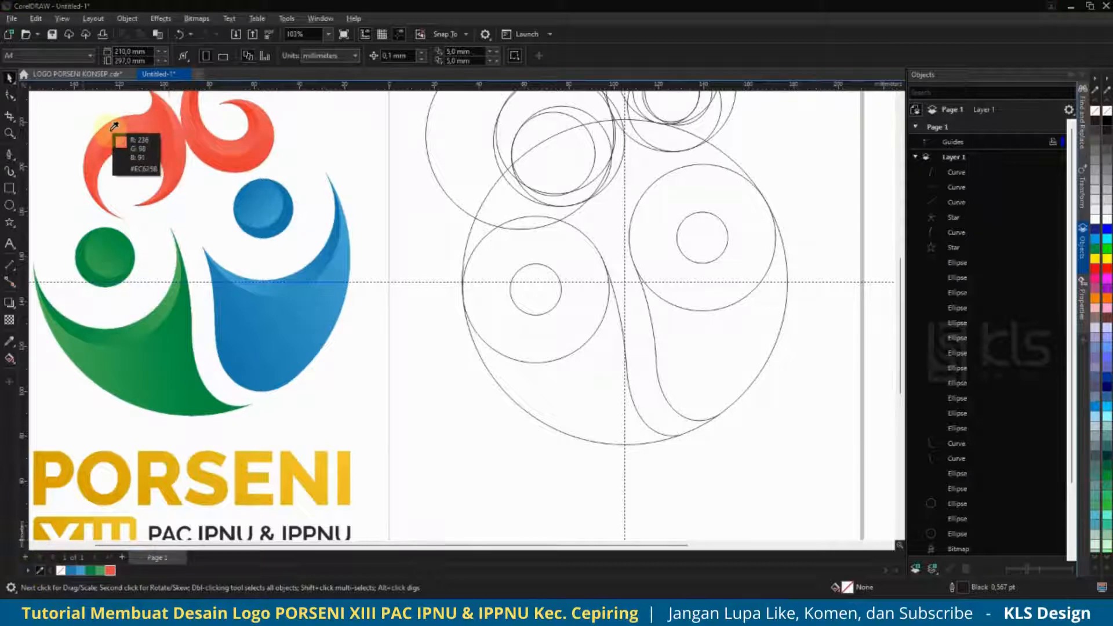
{"action": "left_click", "coordinate": [114, 131]}
Sample the darker gold and the lighter yellow from the reference logo's star into the document palette.
{"action": "scroll", "coordinate": [313, 341], "scroll_direction": "down", "scroll_amount": 1}
{"action": "scroll", "coordinate": [236, 114], "scroll_direction": "up", "scroll_amount": 2}
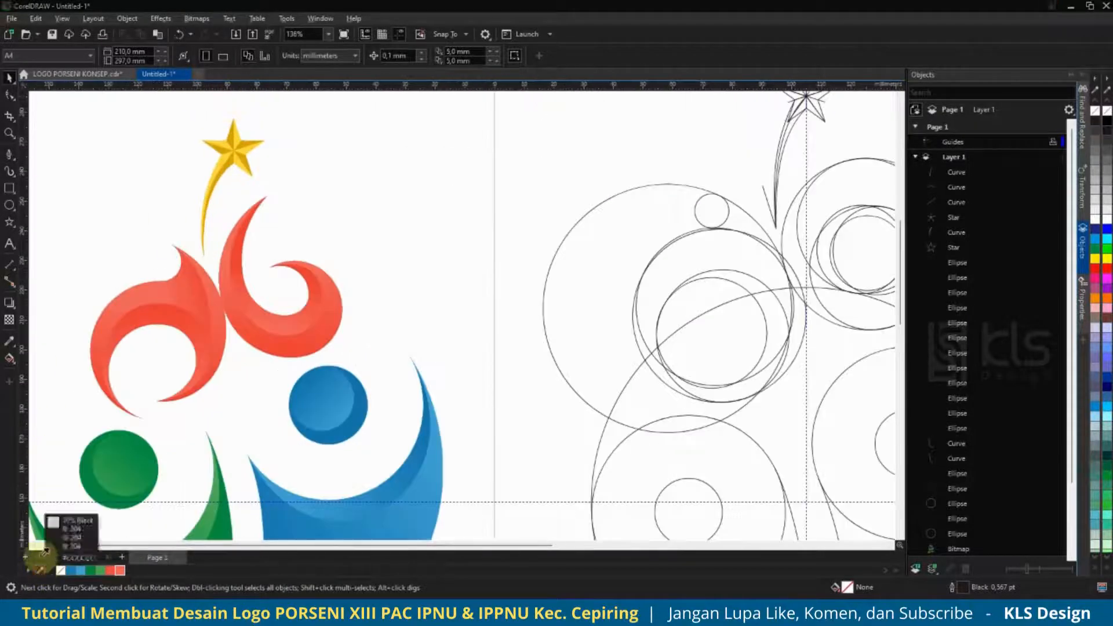
{"action": "left_click", "coordinate": [41, 571]}
{"action": "left_click", "coordinate": [249, 141]}
{"action": "left_click", "coordinate": [41, 571]}
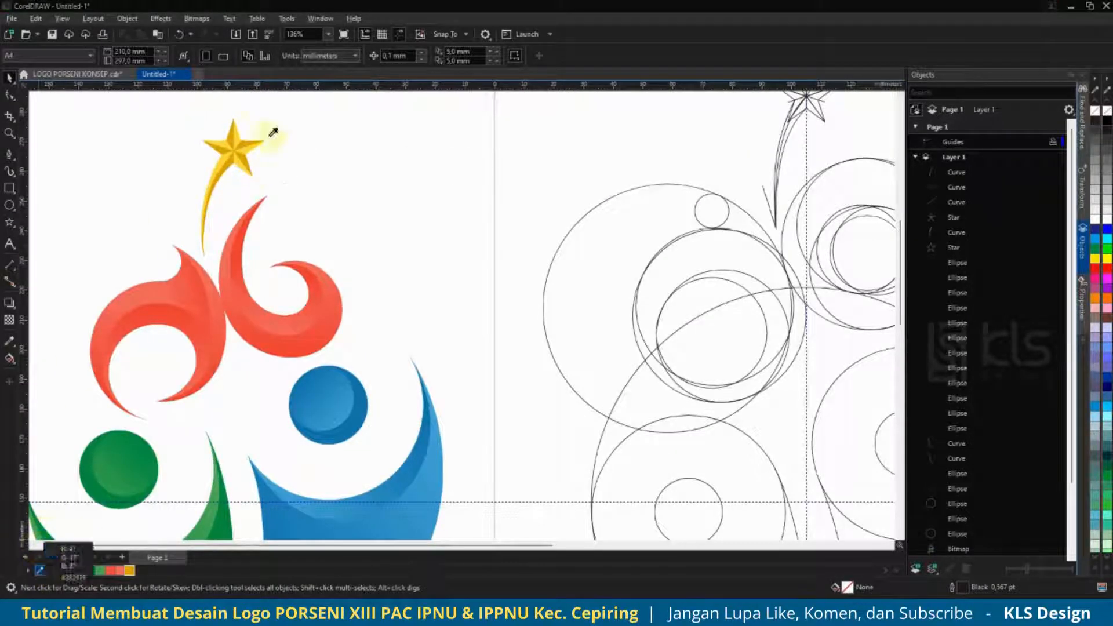
{"action": "left_click", "coordinate": [246, 151]}
{"action": "scroll", "coordinate": [204, 202], "scroll_direction": "down", "scroll_amount": 3}
{"action": "scroll", "coordinate": [373, 281], "scroll_direction": "right", "scroll_amount": 2}
{"action": "scroll", "coordinate": [230, 371], "scroll_direction": "up", "scroll_amount": 1}
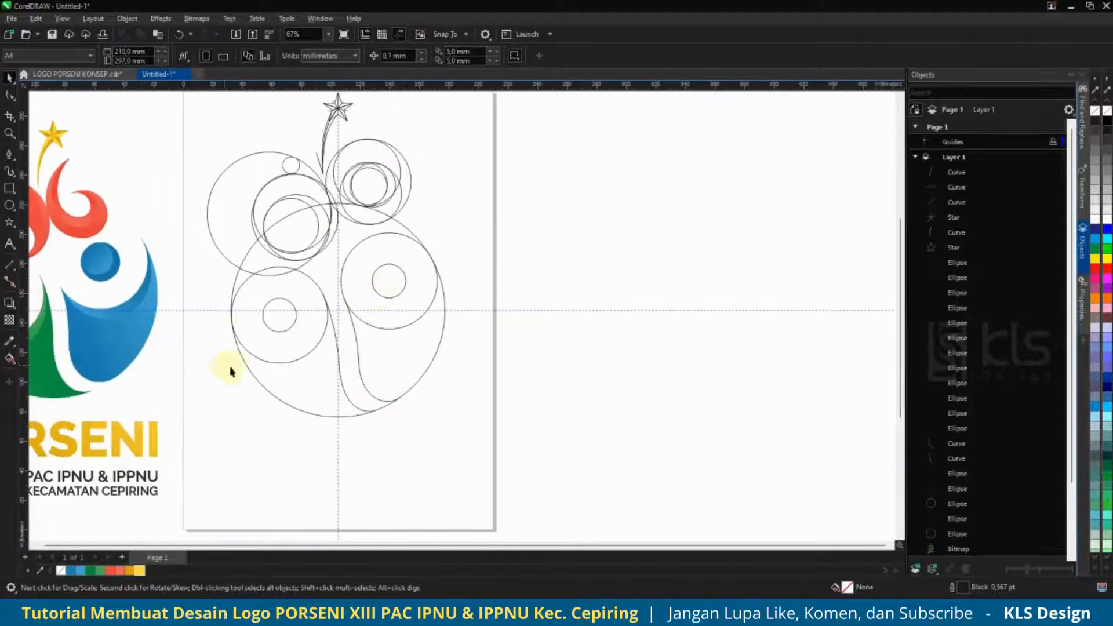
{"action": "left_click", "coordinate": [10, 359]}
{"action": "left_click", "coordinate": [47, 369]}
{"action": "scroll", "coordinate": [407, 303], "scroll_direction": "down", "scroll_amount": 1}
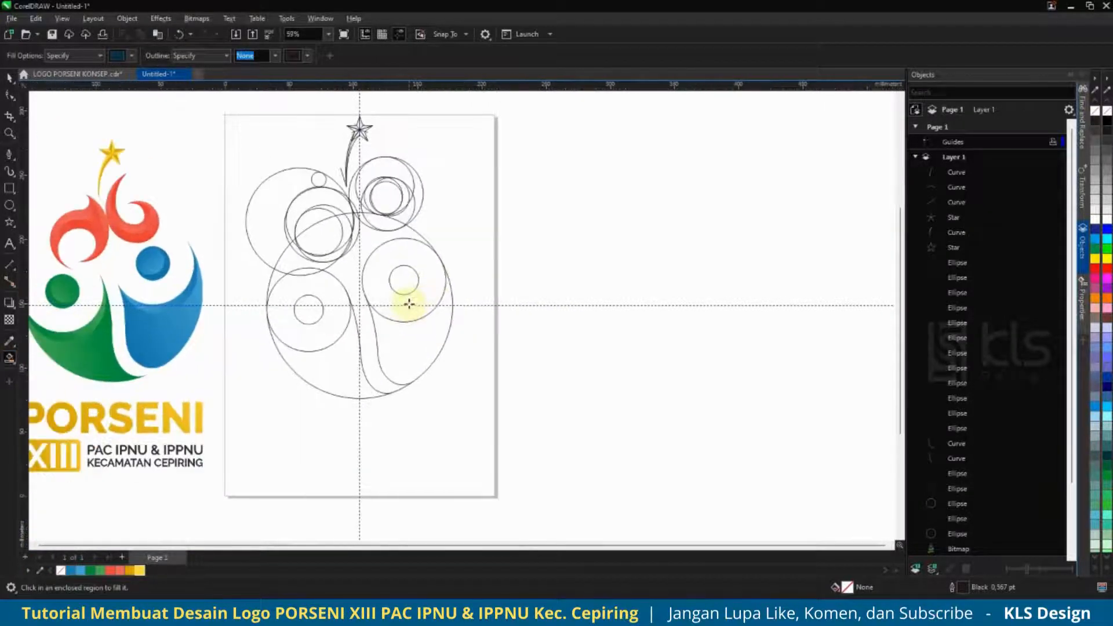
{"action": "left_click", "coordinate": [9, 78]}
Try to make a shading edge from a lowered copy of the large circle around the right figure's head, enlarged to about 68 mm.
{"action": "scroll", "coordinate": [414, 287], "scroll_direction": "up", "scroll_amount": 1}
{"action": "left_click", "coordinate": [435, 265]}
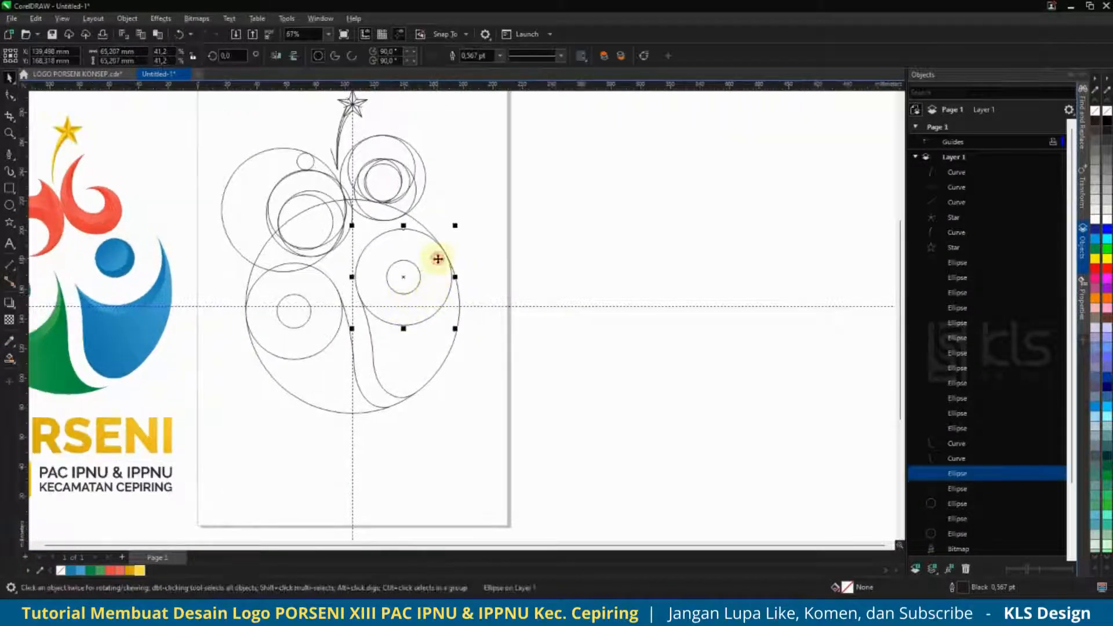
{"action": "scroll", "coordinate": [425, 298], "scroll_direction": "up", "scroll_amount": 1}
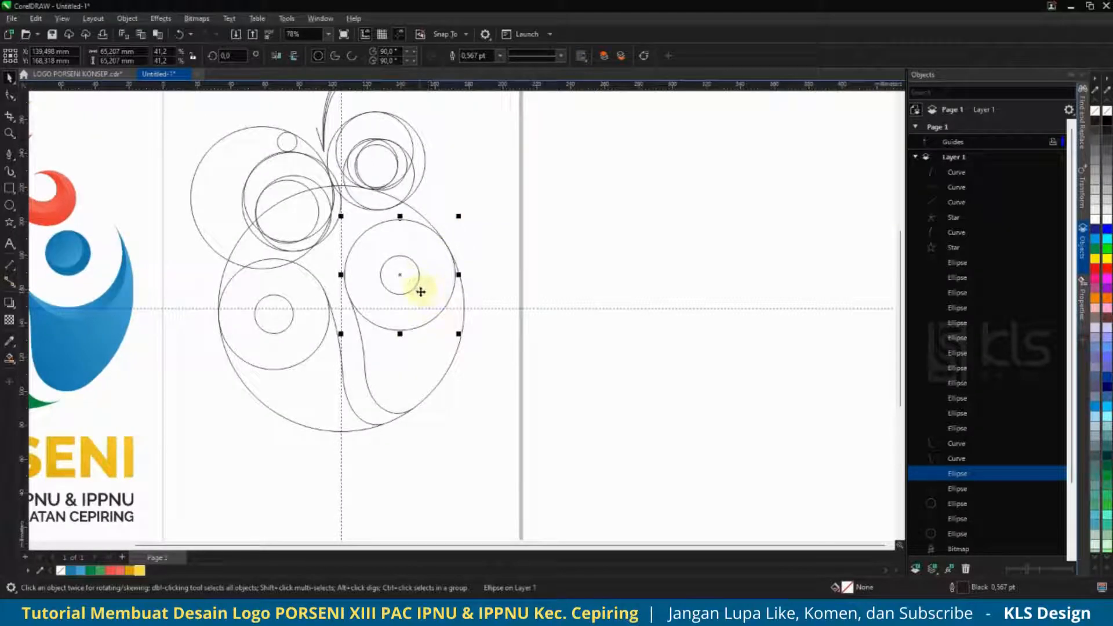
{"action": "left_click_drag", "start_coordinate": [428, 313], "coordinate": [434, 286]}
{"action": "scroll", "coordinate": [428, 293], "scroll_direction": "up", "scroll_amount": 5}
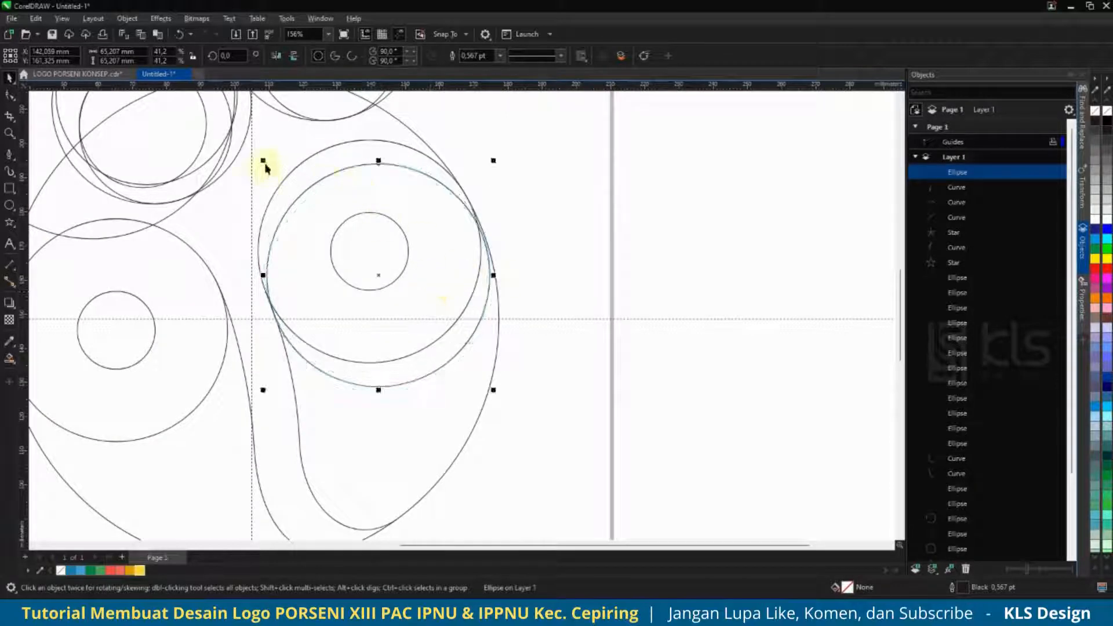
{"action": "left_click_drag", "start_coordinate": [266, 168], "coordinate": [255, 130]}
{"action": "scroll", "coordinate": [492, 211], "scroll_direction": "up", "scroll_amount": 3}
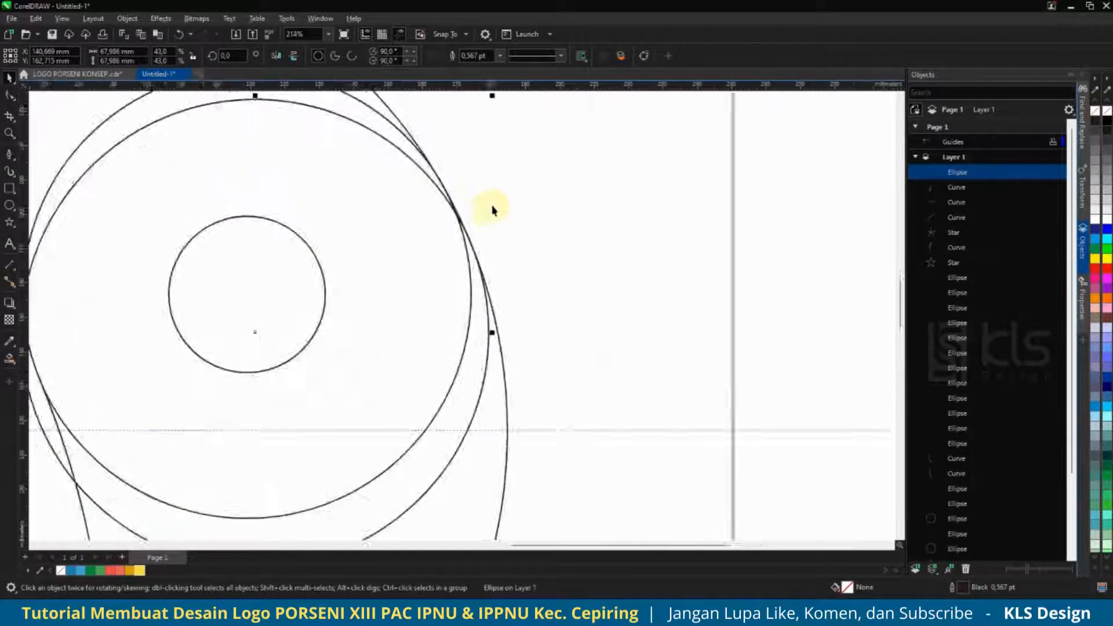
{"action": "scroll", "coordinate": [492, 211], "scroll_direction": "down", "scroll_amount": 4}
{"action": "key", "text": "ctrl+z"}
{"action": "scroll", "coordinate": [474, 243], "scroll_direction": "up", "scroll_amount": 2}
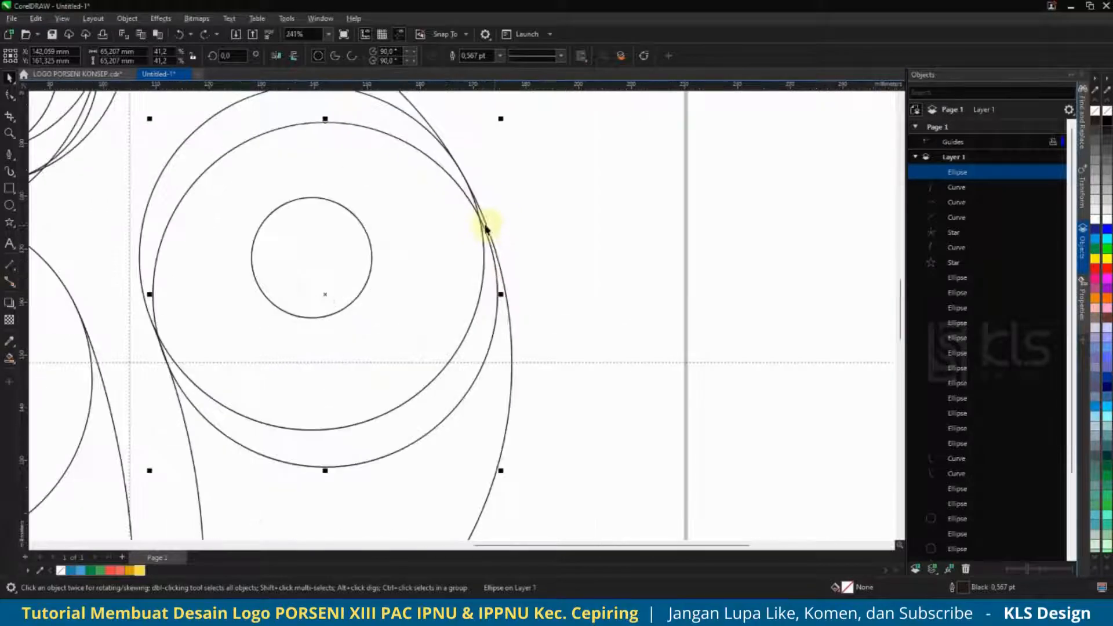
{"action": "key", "text": "Delete"}
{"action": "scroll", "coordinate": [547, 294], "scroll_direction": "down", "scroll_amount": 3}
Draw an open three-node line from outside the body circle across the right head's surrounding circle to its left edge, and convert its segments to curves.
{"action": "left_click", "coordinate": [9, 155]}
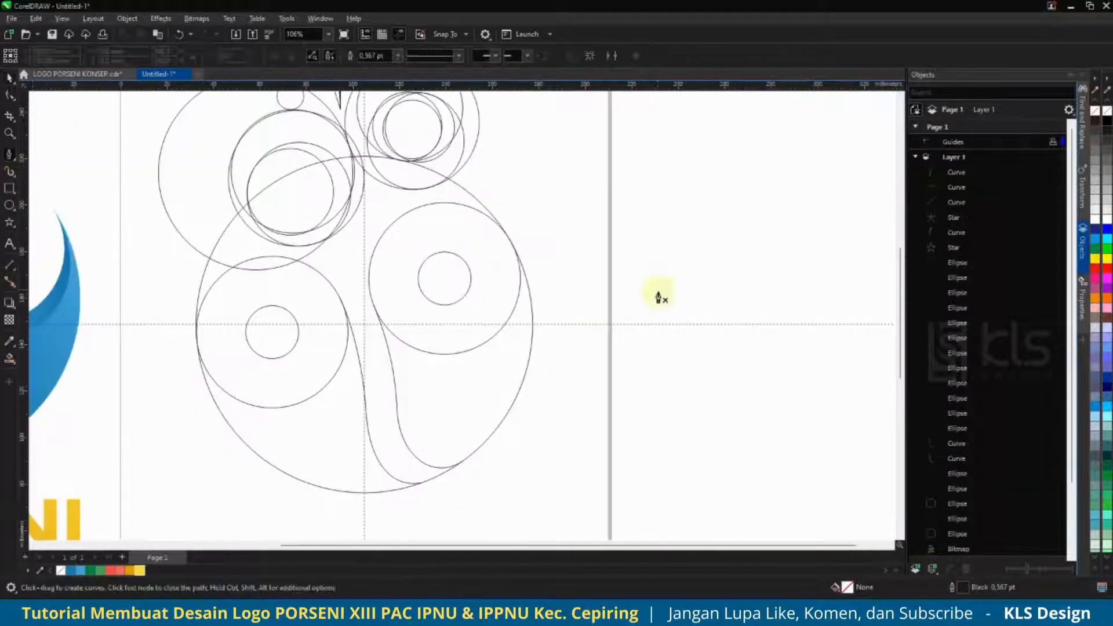
{"action": "left_click", "coordinate": [510, 241]}
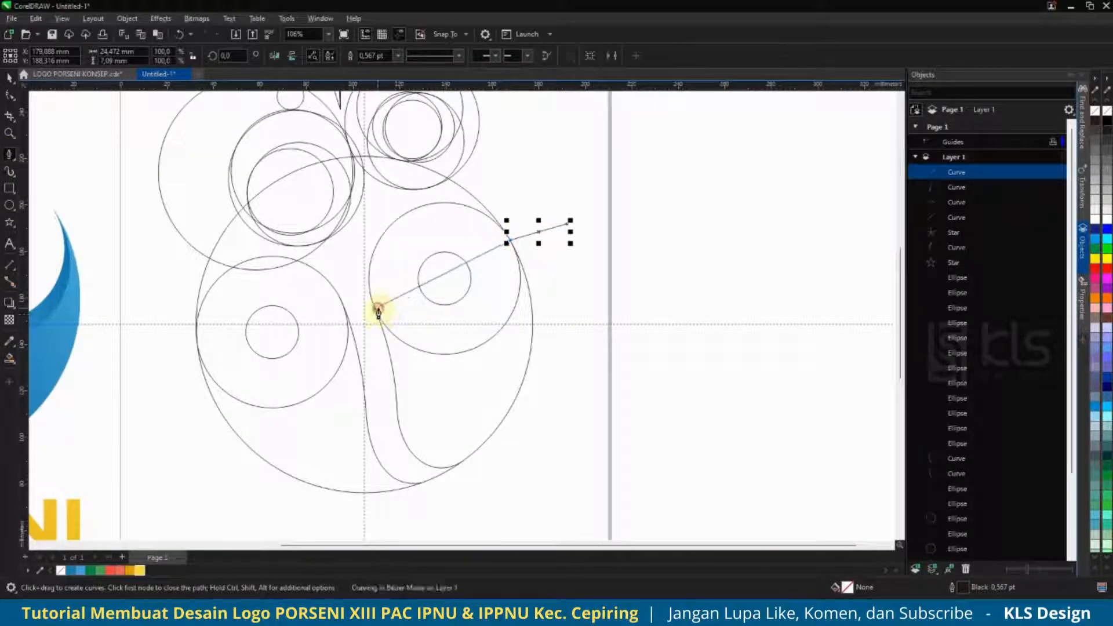
{"action": "left_click", "coordinate": [377, 309]}
{"action": "key", "text": "F10"}
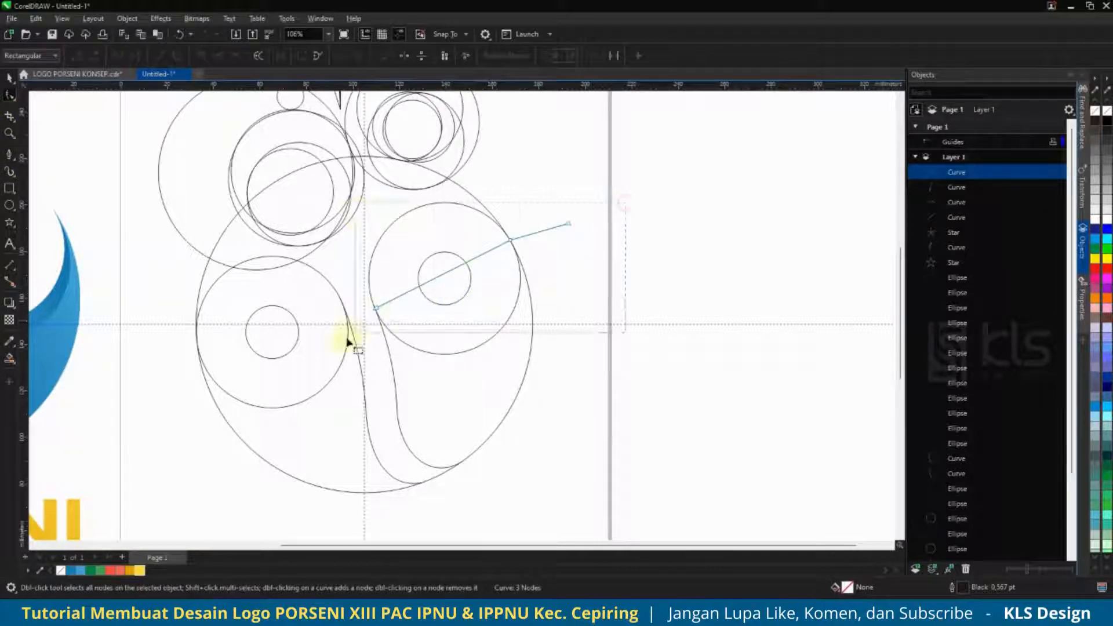
{"action": "left_click_drag", "start_coordinate": [346, 339], "coordinate": [346, 340]}
{"action": "left_click", "coordinate": [177, 55]}
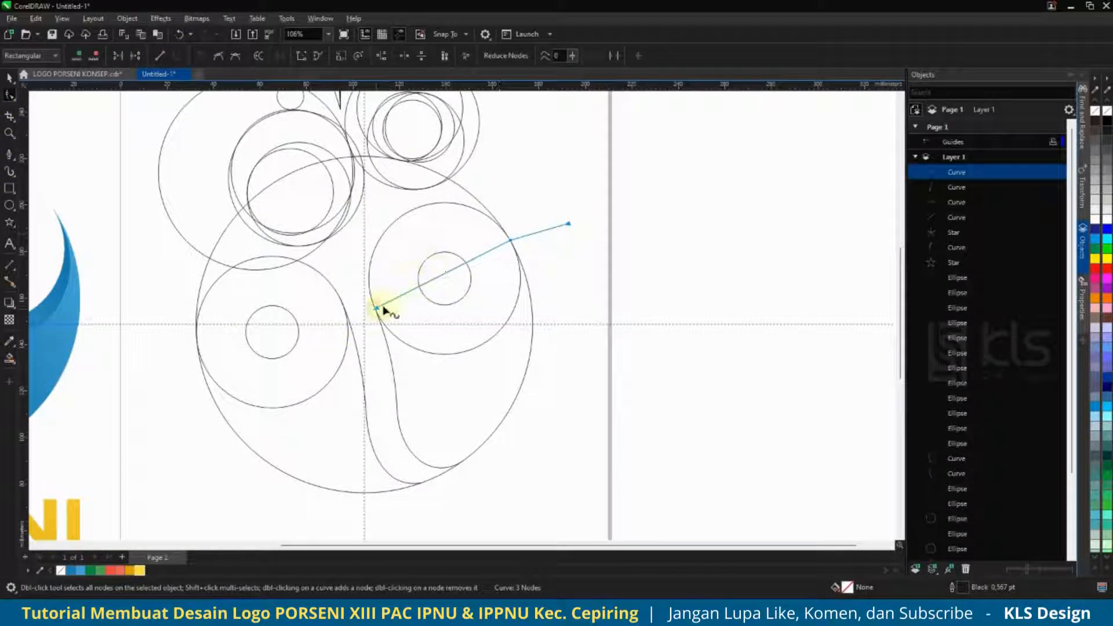
Bend the line's long segment into an arc passing below the right figure's large head circle and meeting the body outline tangentially.
{"action": "left_click_drag", "start_coordinate": [442, 279], "coordinate": [377, 311]}
{"action": "left_click_drag", "start_coordinate": [448, 311], "coordinate": [417, 413]}
{"action": "left_click_drag", "start_coordinate": [484, 283], "coordinate": [571, 380]}
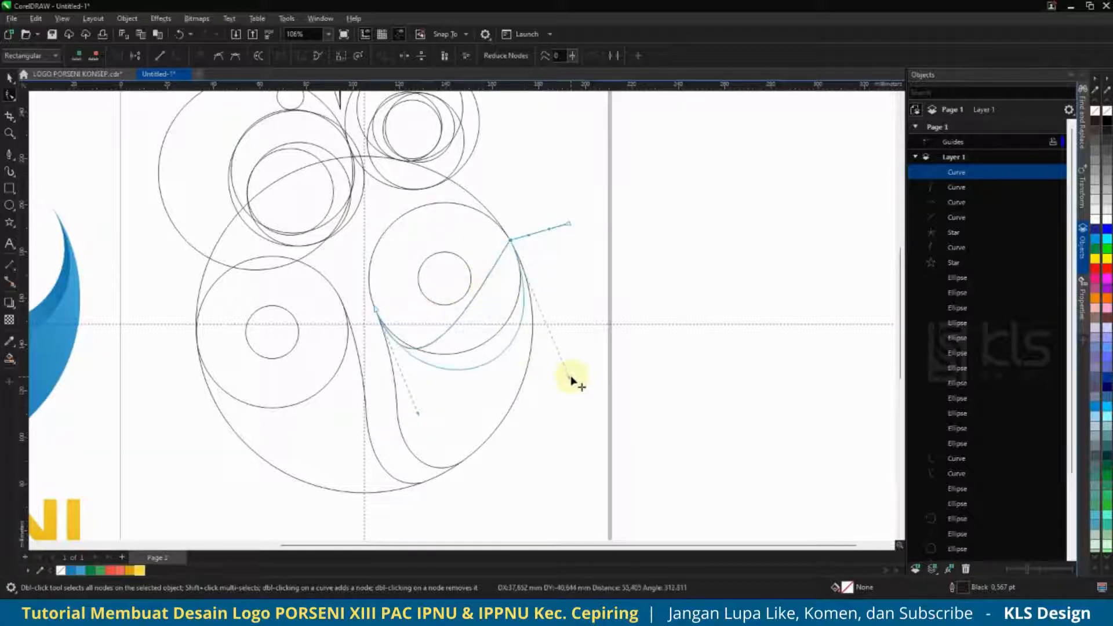
{"action": "left_click_drag", "start_coordinate": [418, 414], "coordinate": [416, 427]}
{"action": "left_click_drag", "start_coordinate": [572, 363], "coordinate": [574, 364]}
{"action": "left_click", "coordinate": [9, 78]}
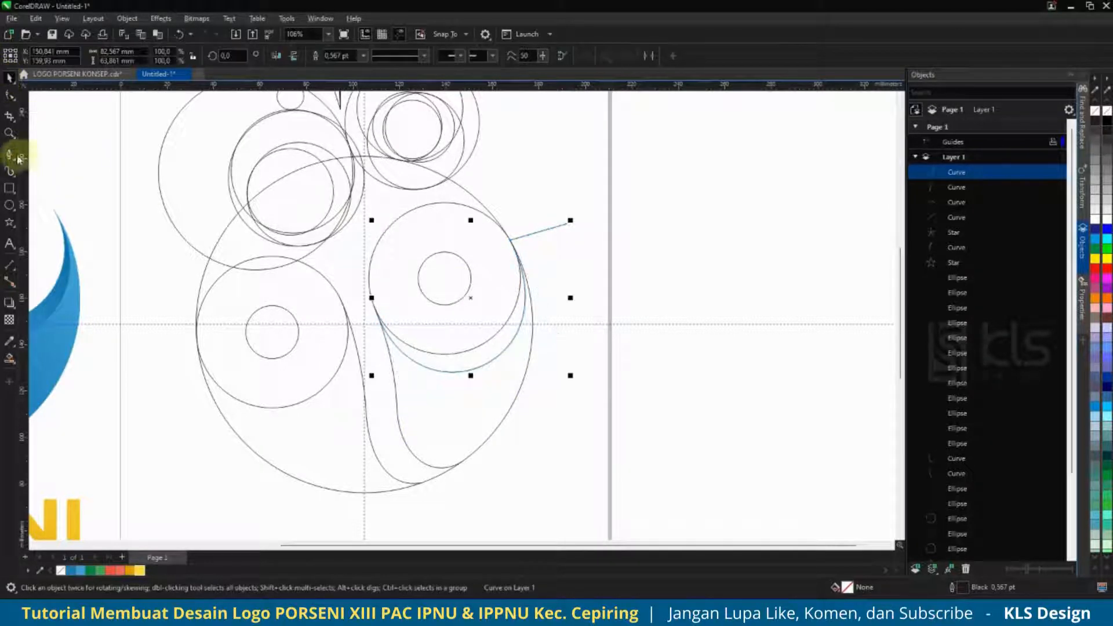
Draw an open three-node line about 73 mm wide from outside the body circle across the left figure's large head circle, and convert it to curves.
{"action": "left_click", "coordinate": [9, 154]}
{"action": "left_click_drag", "start_coordinate": [173, 378], "coordinate": [201, 356]}
{"action": "left_click", "coordinate": [197, 332]}
{"action": "double_click", "coordinate": [342, 302]}
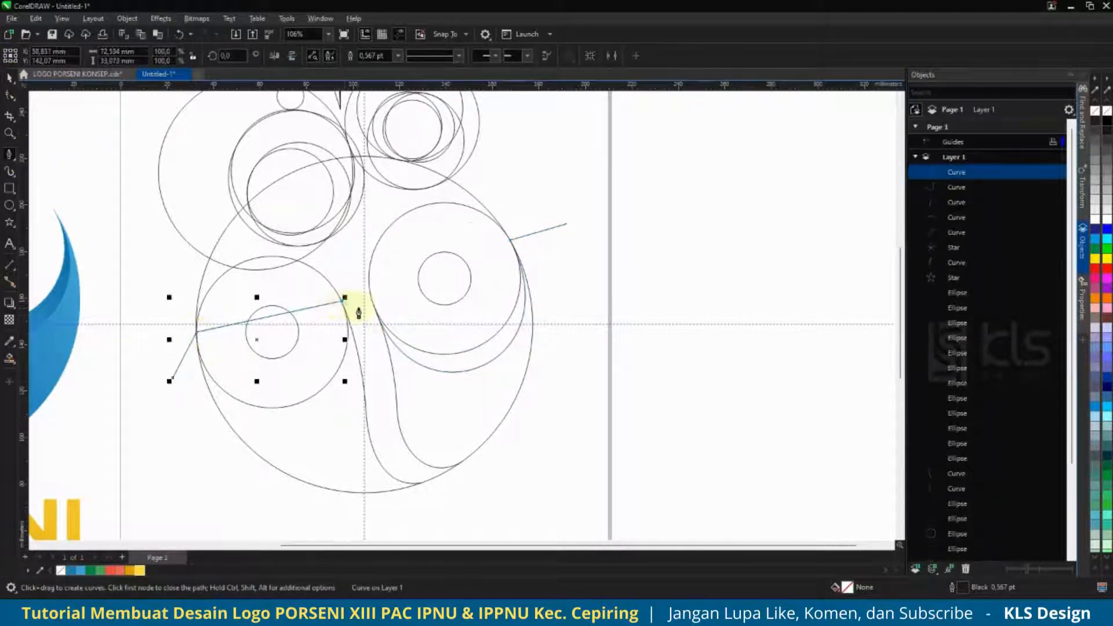
{"action": "left_click", "coordinate": [9, 95]}
{"action": "left_click_drag", "start_coordinate": [134, 284], "coordinate": [371, 400]}
{"action": "left_click", "coordinate": [176, 55]}
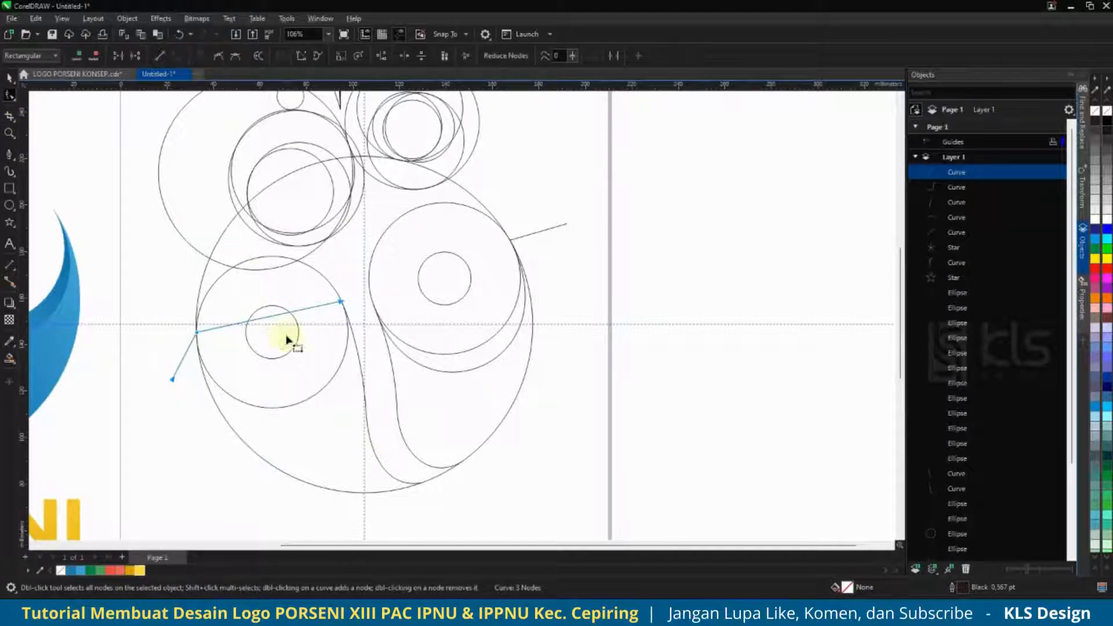
Shape the new line's long segment into an arc below the left figure's large head circle, adjusting both handles to follow the body outline.
{"action": "left_click_drag", "start_coordinate": [262, 319], "coordinate": [388, 419]}
{"action": "left_click", "coordinate": [340, 304]}
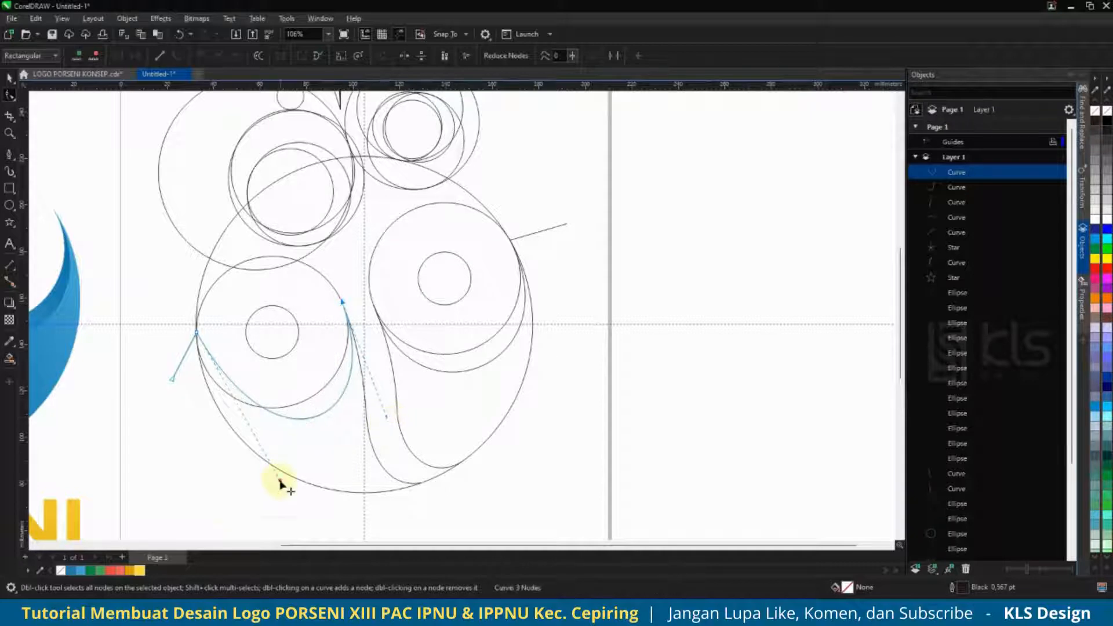
{"action": "left_click_drag", "start_coordinate": [280, 480], "coordinate": [226, 512]}
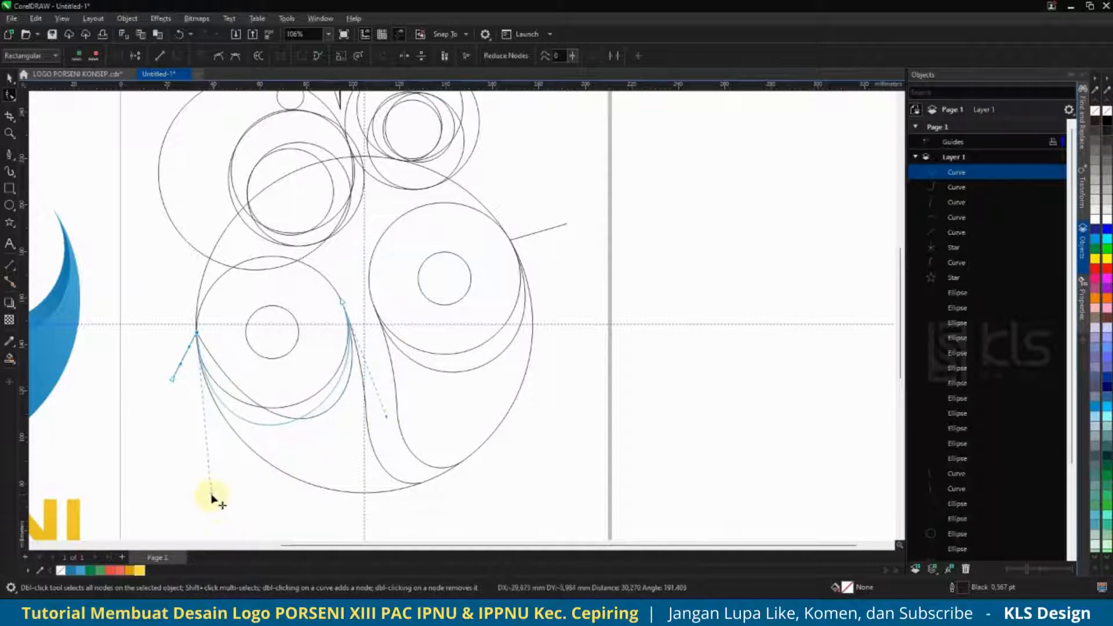
{"action": "left_click_drag", "start_coordinate": [387, 416], "coordinate": [399, 443]}
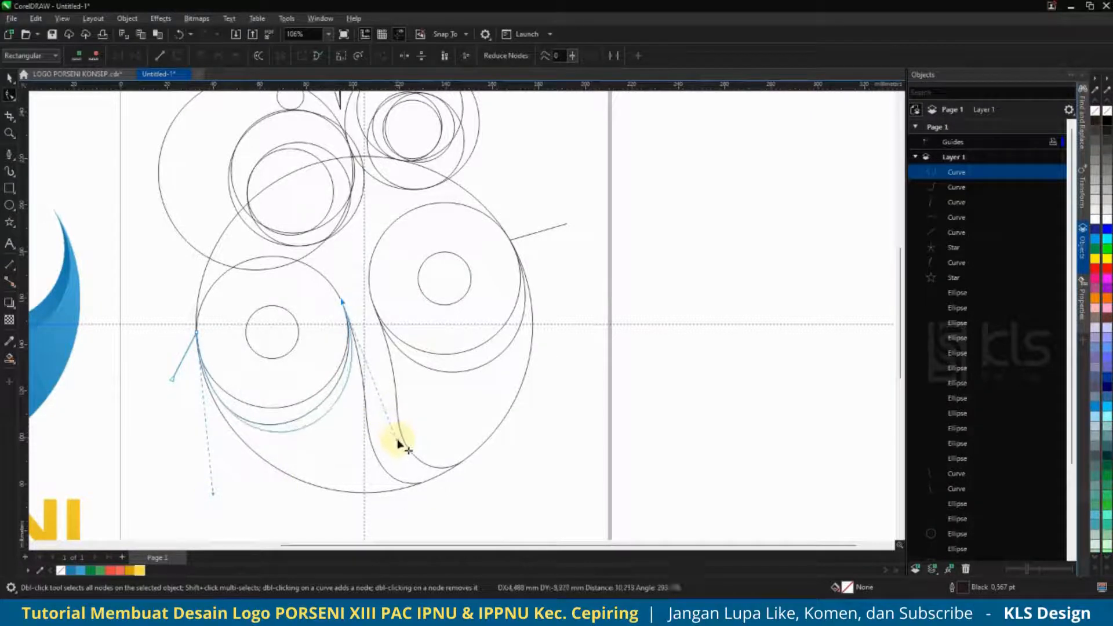
{"action": "left_click_drag", "start_coordinate": [213, 494], "coordinate": [217, 497]}
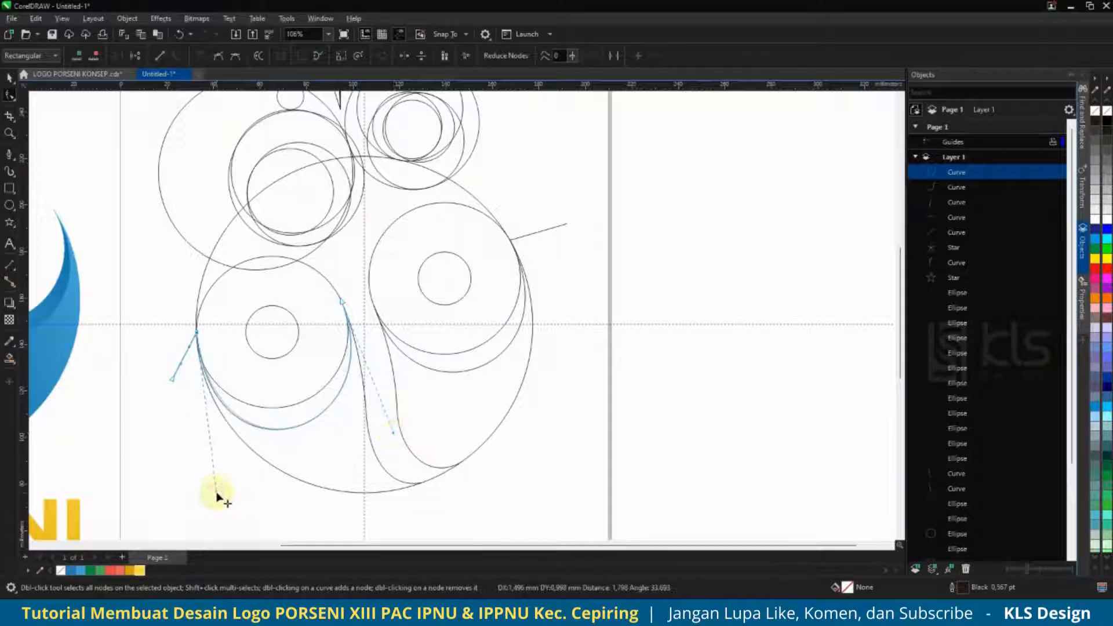
{"action": "scroll", "coordinate": [203, 330], "scroll_direction": "up", "scroll_amount": 2}
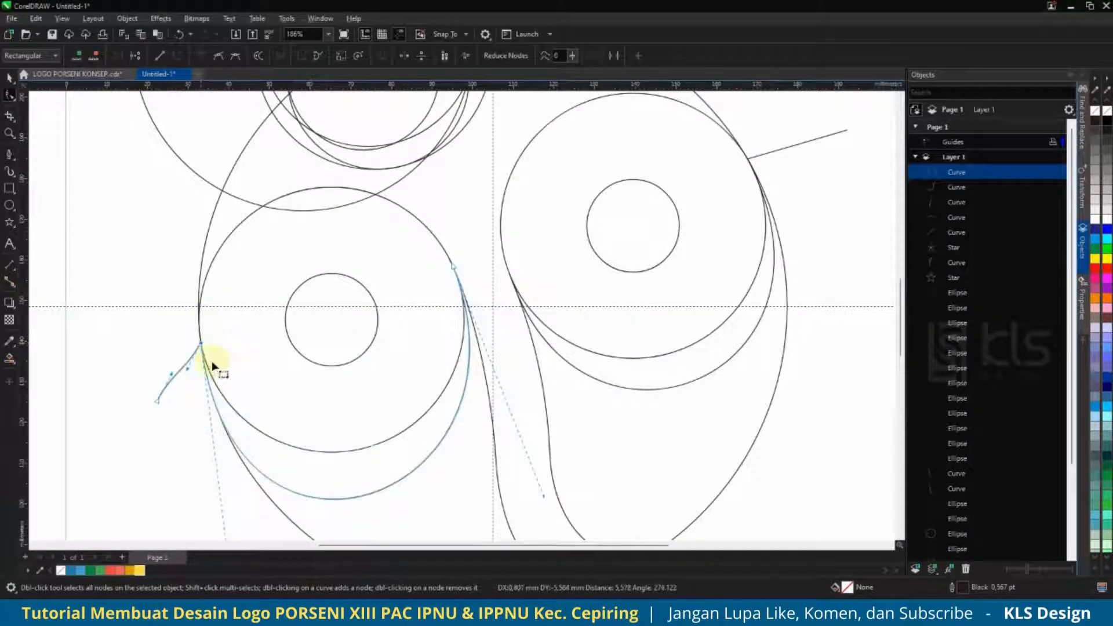
{"action": "scroll", "coordinate": [248, 471], "scroll_direction": "down", "scroll_amount": 3}
{"action": "scroll", "coordinate": [241, 477], "scroll_direction": "up", "scroll_amount": 2}
{"action": "left_click_drag", "start_coordinate": [241, 477], "coordinate": [243, 455]}
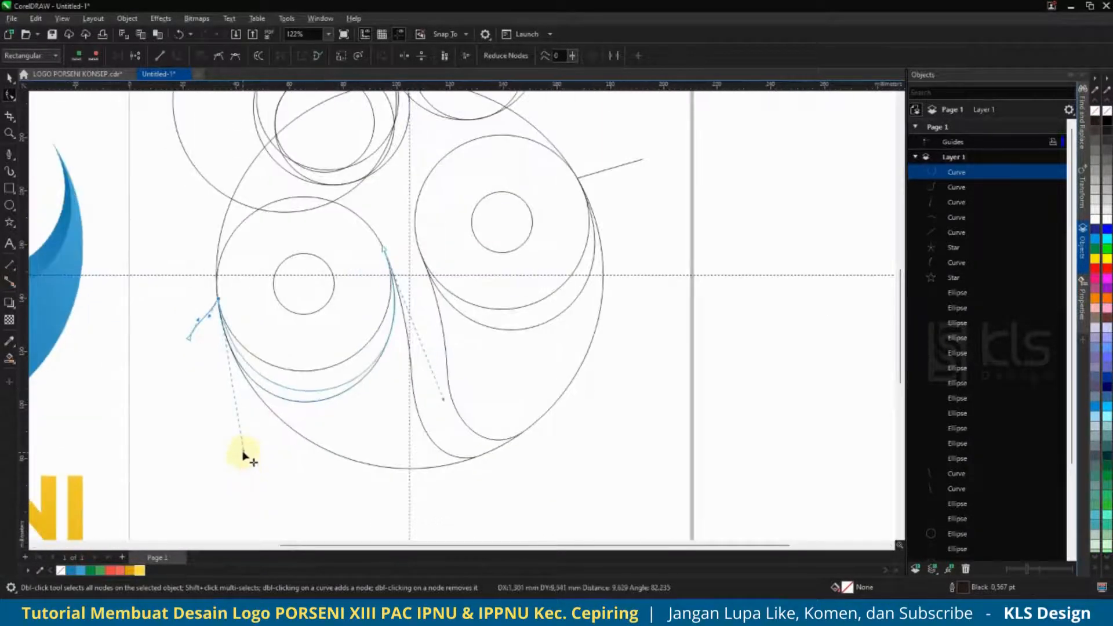
{"action": "scroll", "coordinate": [330, 383], "scroll_direction": "down", "scroll_amount": 3}
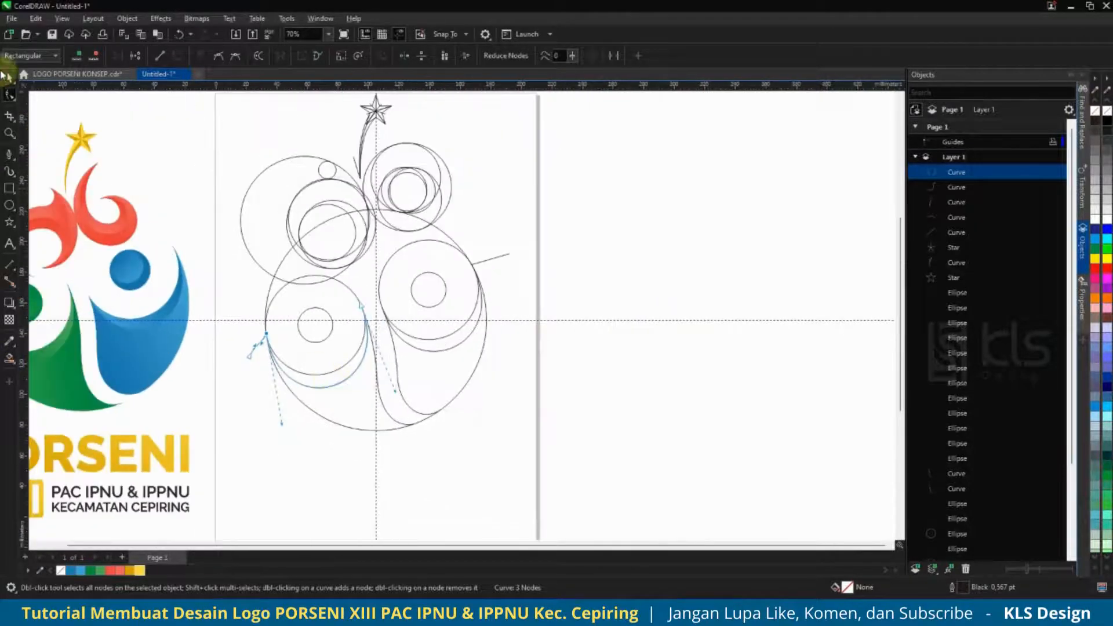
{"action": "left_click", "coordinate": [10, 77]}
Create a scaled-down copy of the right figure's small head circle, about 17.7 mm across, touching its upper-left side.
{"action": "scroll", "coordinate": [369, 290], "scroll_direction": "up", "scroll_amount": 1}
{"action": "left_click", "coordinate": [605, 248]}
{"action": "scroll", "coordinate": [430, 291], "scroll_direction": "up", "scroll_amount": 1}
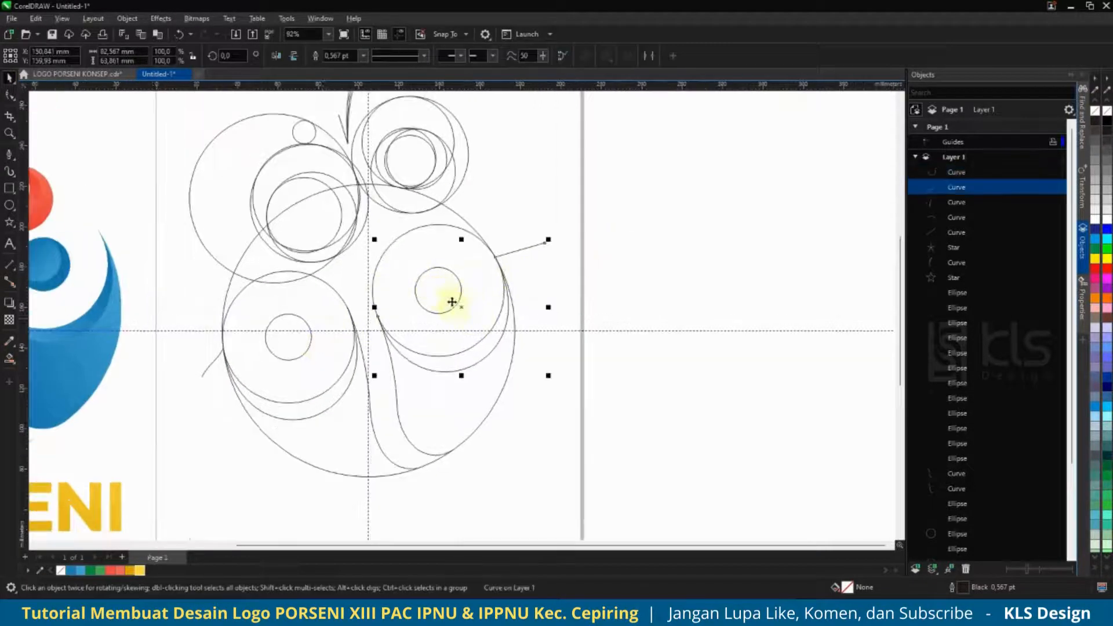
{"action": "left_click", "coordinate": [458, 281]}
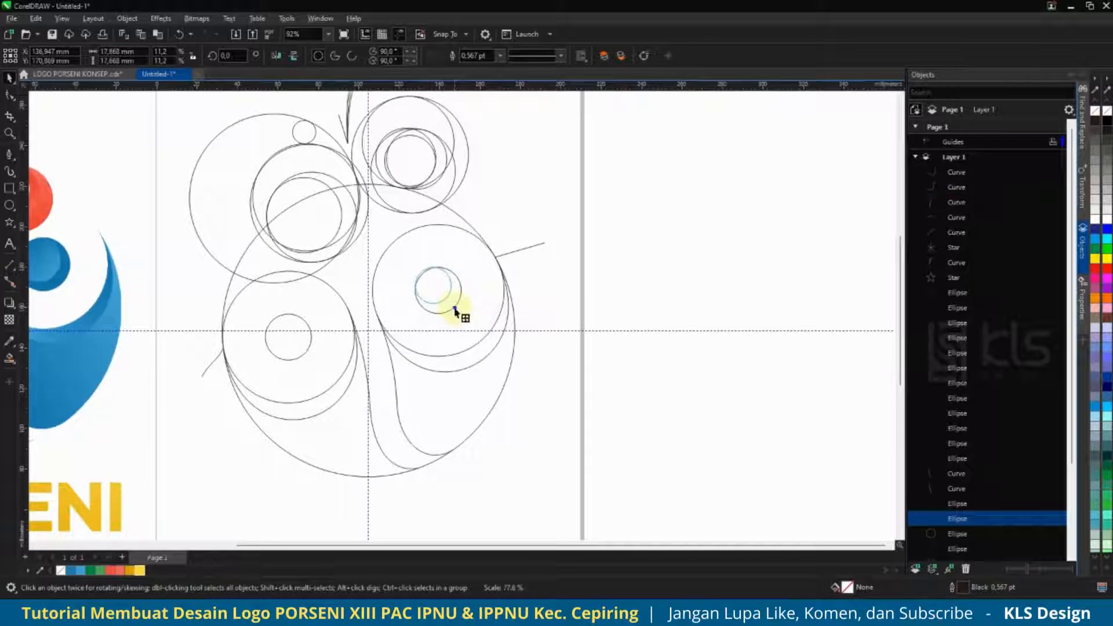
{"action": "left_click_drag", "start_coordinate": [455, 312], "coordinate": [455, 309]}
Create a scaled-down copy of the left figure's small head circle, about 17.9 mm across, touching its upper-right side.
{"action": "left_click_drag", "start_coordinate": [291, 344], "coordinate": [315, 368]}
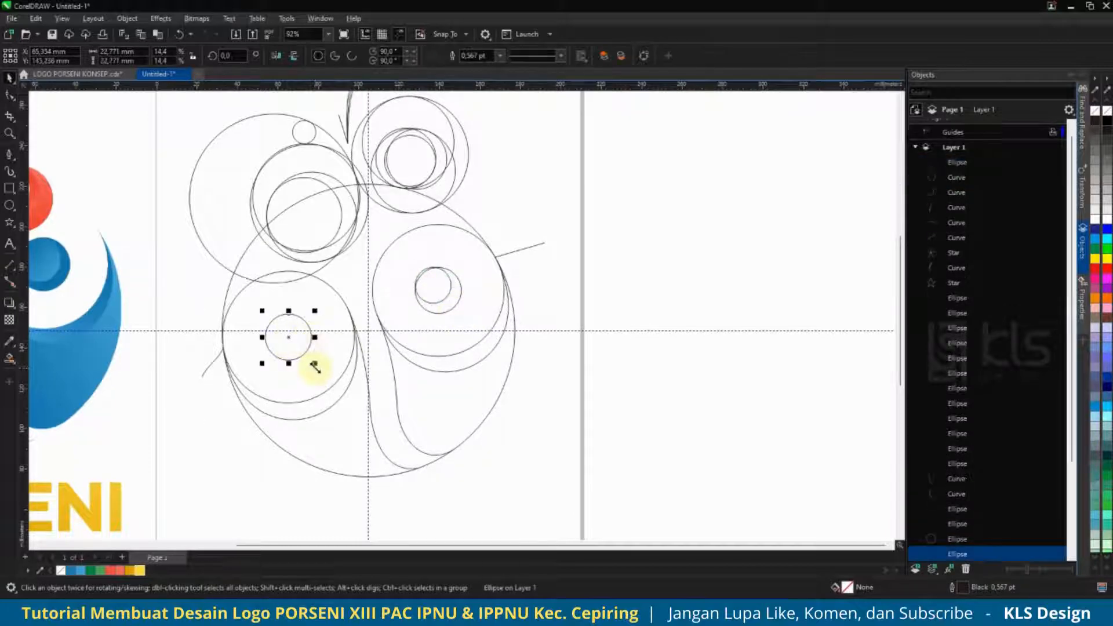
{"action": "scroll", "coordinate": [241, 330], "scroll_direction": "down", "scroll_amount": 3}
{"action": "scroll", "coordinate": [323, 315], "scroll_direction": "up", "scroll_amount": 3}
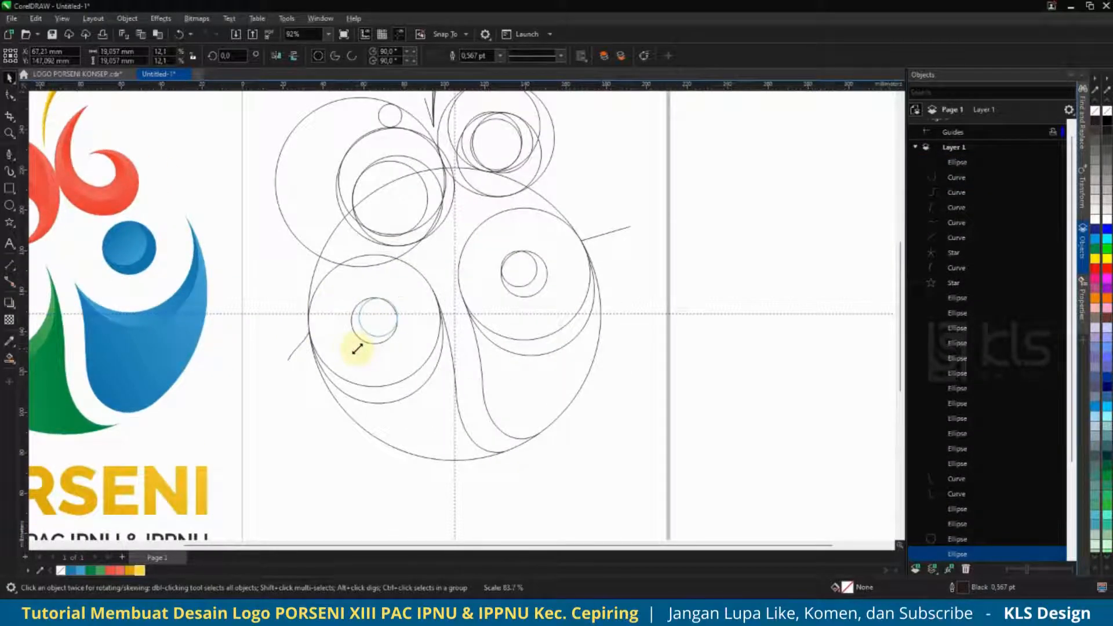
{"action": "left_click_drag", "start_coordinate": [359, 350], "coordinate": [361, 349]}
{"action": "scroll", "coordinate": [443, 297], "scroll_direction": "down", "scroll_amount": 5}
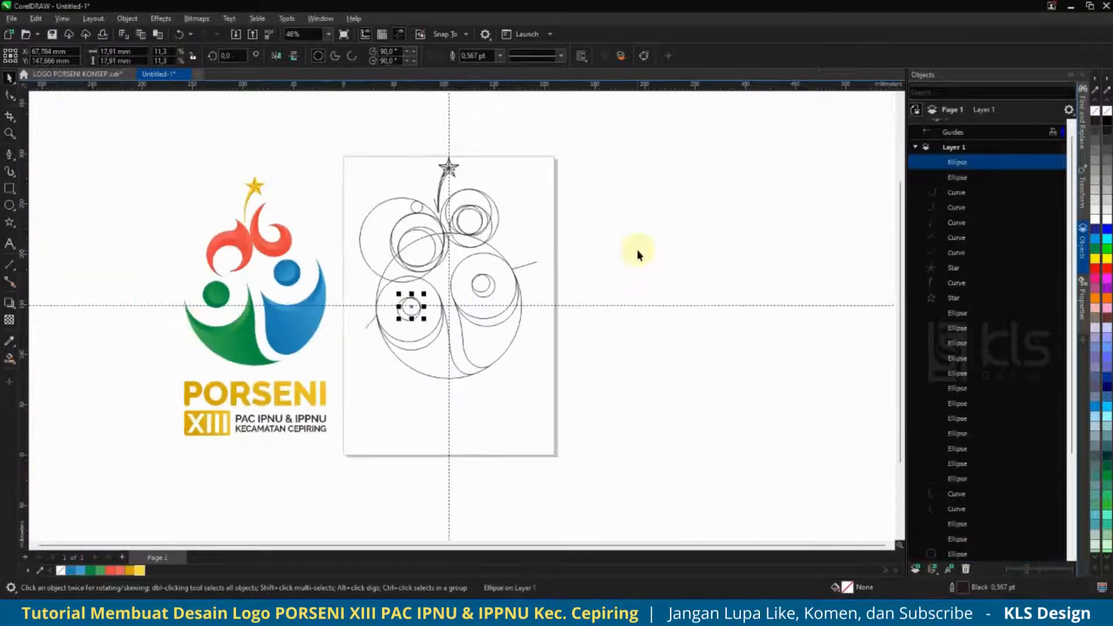
{"action": "left_click", "coordinate": [636, 251]}
Smart-fill the enclosed body regions and small head circles of both figures in dark navy without an outline.
{"action": "scroll", "coordinate": [437, 279], "scroll_direction": "up", "scroll_amount": 3}
{"action": "scroll", "coordinate": [470, 293], "scroll_direction": "down", "scroll_amount": 1}
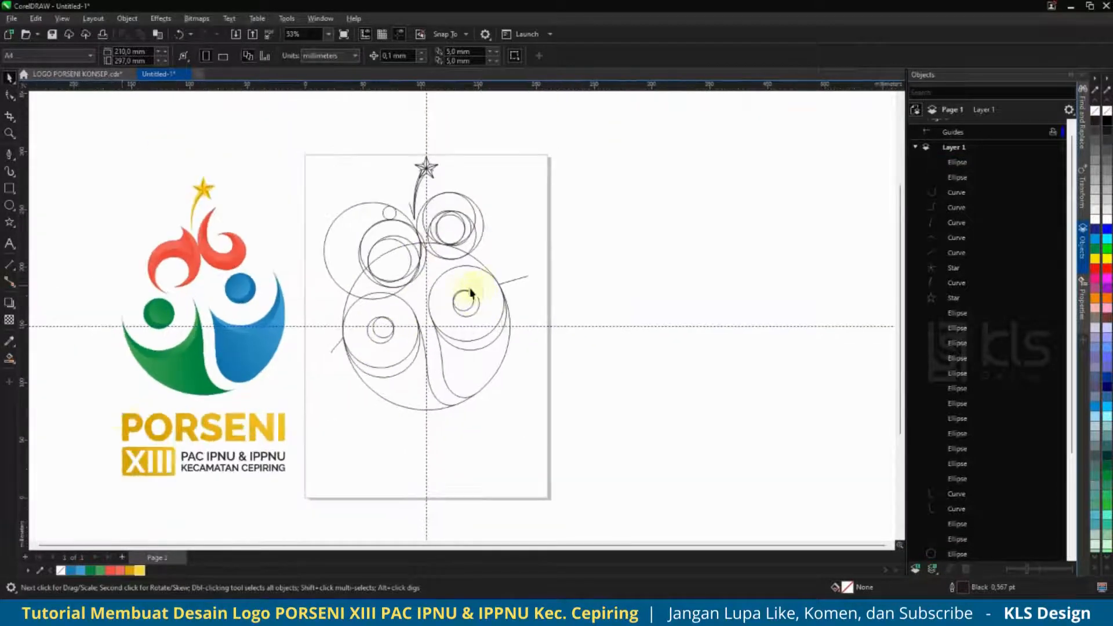
{"action": "left_click", "coordinate": [8, 358]}
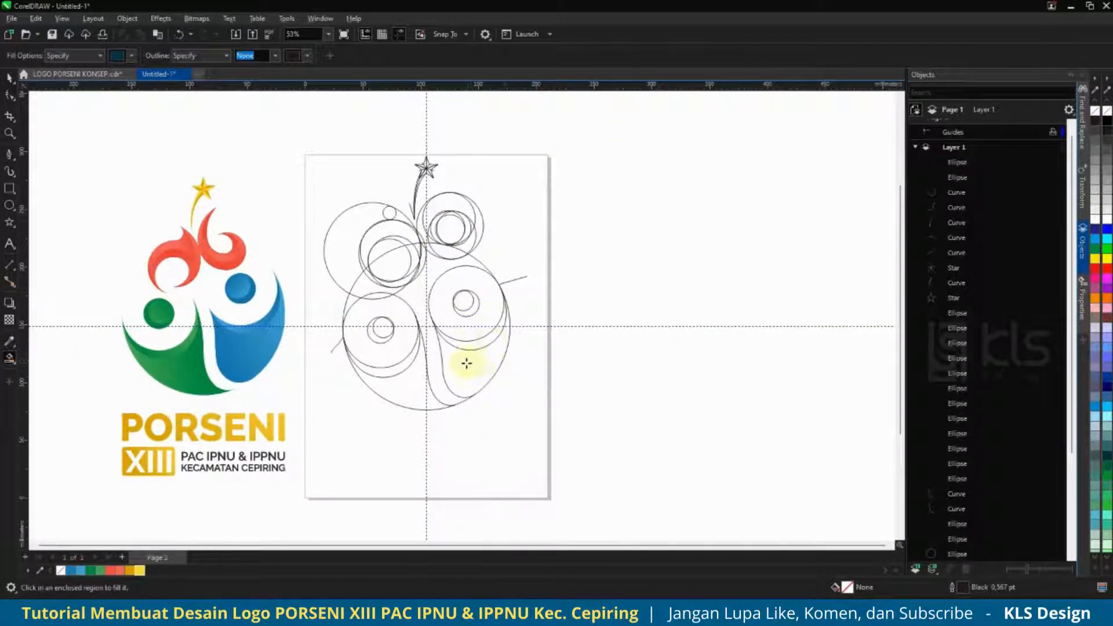
{"action": "left_click", "coordinate": [467, 364]}
{"action": "left_click", "coordinate": [457, 352]}
{"action": "left_click", "coordinate": [420, 388]}
{"action": "left_click", "coordinate": [393, 361]}
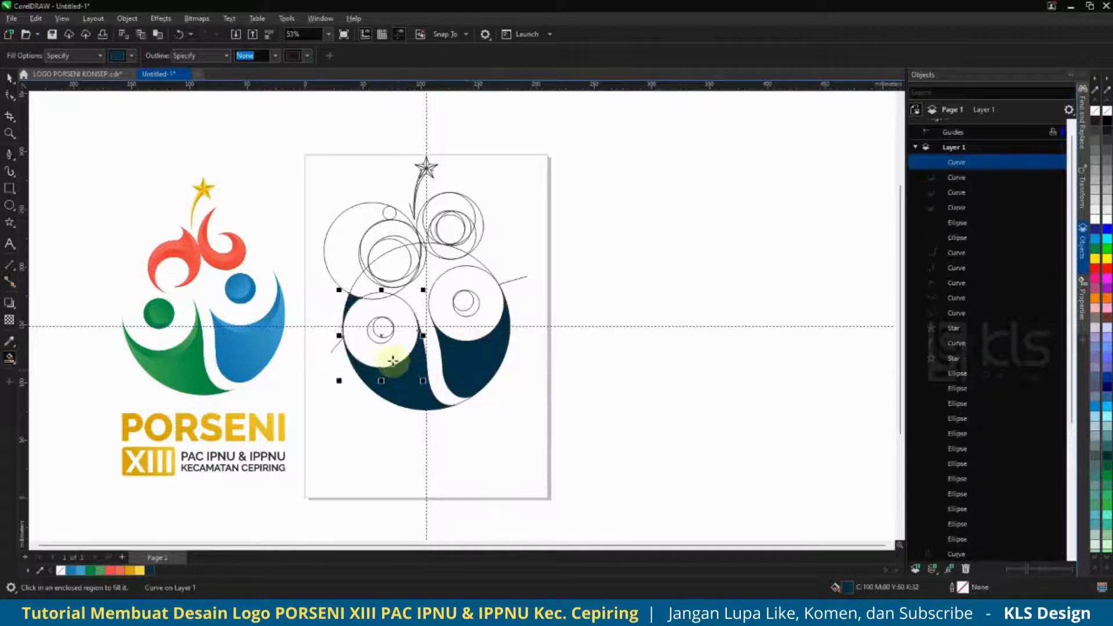
{"action": "left_click", "coordinate": [378, 330]}
Smart-fill the crescent regions curling around the inner circle of the right flame shape in dark navy.
{"action": "scroll", "coordinate": [423, 241], "scroll_direction": "up", "scroll_amount": 3}
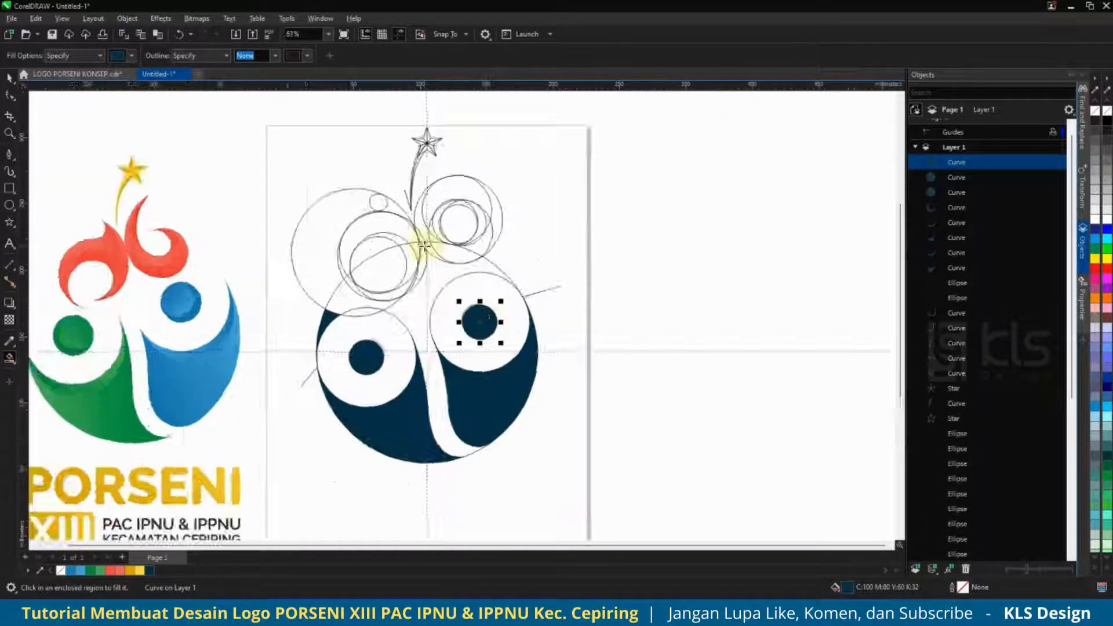
{"action": "left_click", "coordinate": [548, 252]}
{"action": "scroll", "coordinate": [557, 226], "scroll_direction": "up", "scroll_amount": 3}
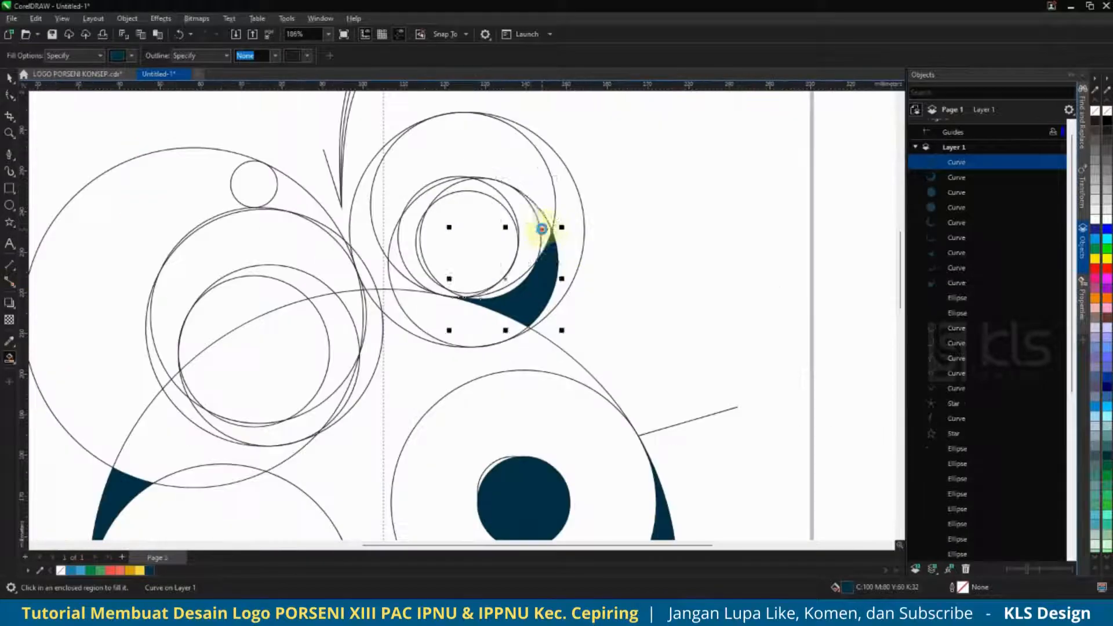
{"action": "left_click", "coordinate": [541, 228]}
{"action": "left_click", "coordinate": [520, 281]}
{"action": "left_click", "coordinate": [508, 198]}
{"action": "left_click", "coordinate": [487, 191]}
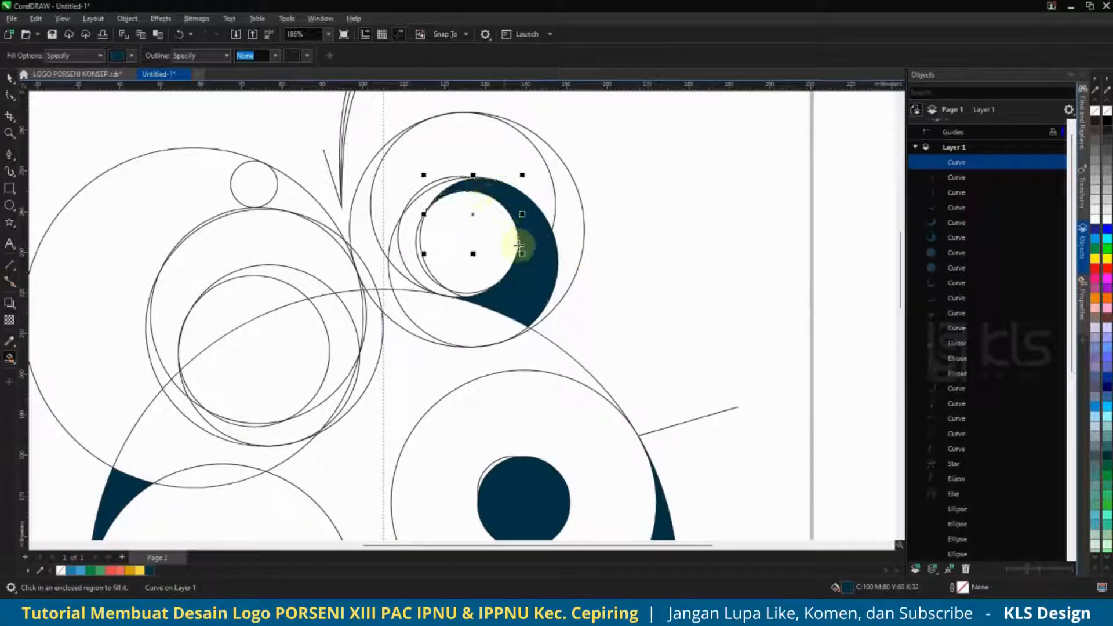
Fill the right flame's lower band, its outer left crescent and the small gap where it meets the left flame.
{"action": "left_click", "coordinate": [483, 334]}
{"action": "left_click", "coordinate": [392, 307]}
{"action": "left_click", "coordinate": [368, 274]}
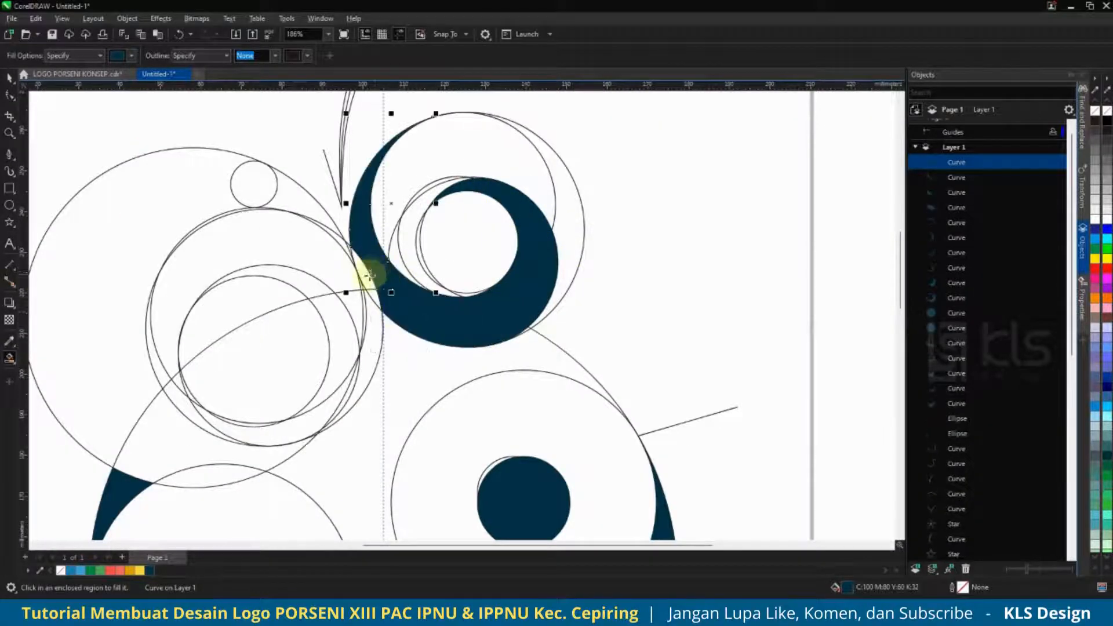
{"action": "scroll", "coordinate": [398, 249], "scroll_direction": "down", "scroll_amount": 4}
{"action": "scroll", "coordinate": [418, 311], "scroll_direction": "up", "scroll_amount": 4}
{"action": "left_click", "coordinate": [415, 342]}
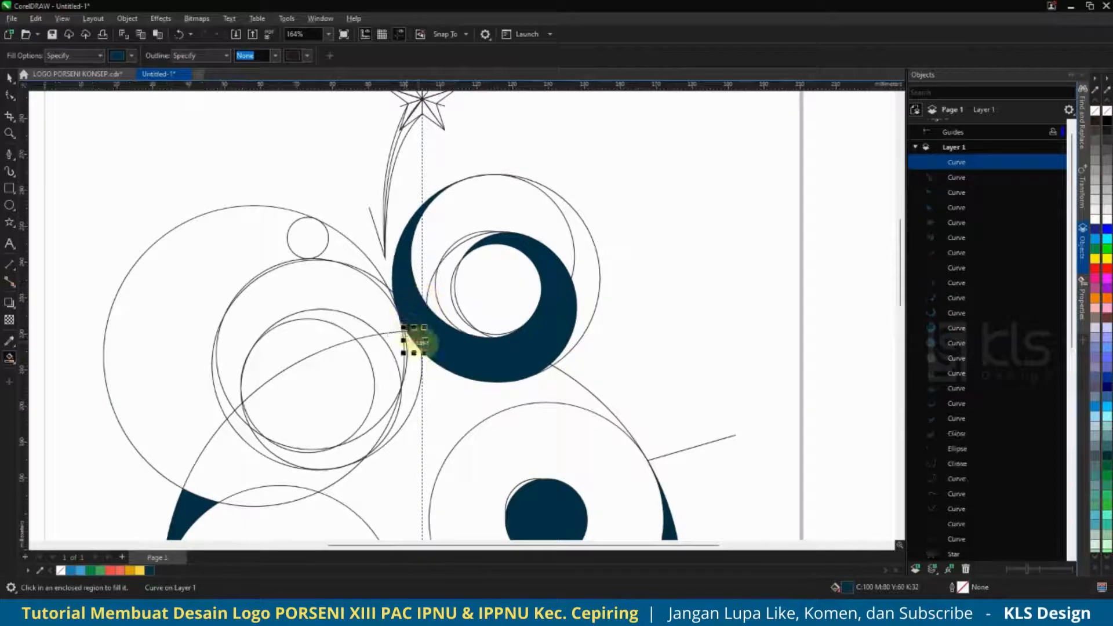
Fill the left flame's upper arch, pointed tip and inner right bands, including the narrow gap below the small circle.
{"action": "scroll", "coordinate": [437, 241], "scroll_direction": "down", "scroll_amount": 4}
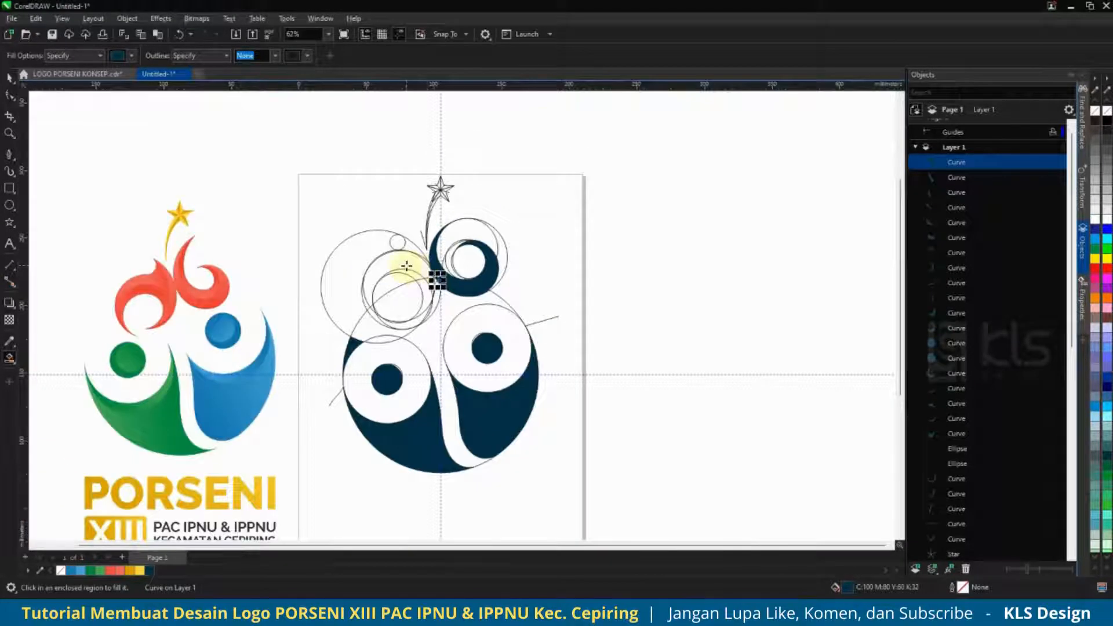
{"action": "scroll", "coordinate": [406, 266], "scroll_direction": "up", "scroll_amount": 4}
{"action": "left_click", "coordinate": [400, 249]}
{"action": "left_click", "coordinate": [428, 227]}
{"action": "scroll", "coordinate": [457, 246], "scroll_direction": "up", "scroll_amount": 2}
{"action": "left_click", "coordinate": [450, 253]}
{"action": "left_click", "coordinate": [487, 375]}
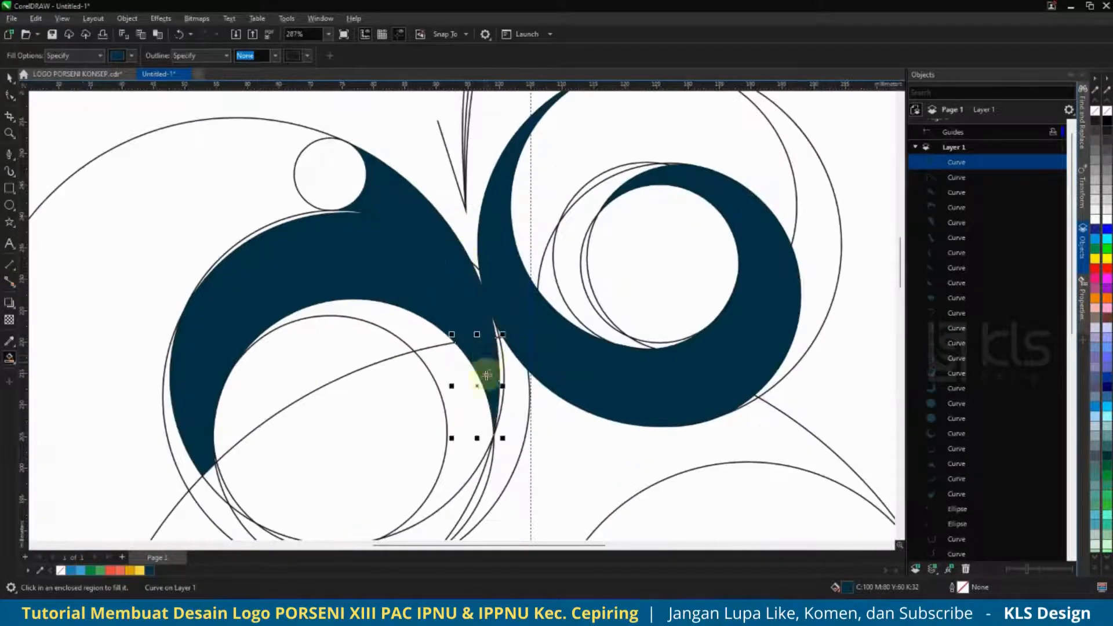
{"action": "left_click", "coordinate": [484, 350]}
{"action": "left_click", "coordinate": [425, 325]}
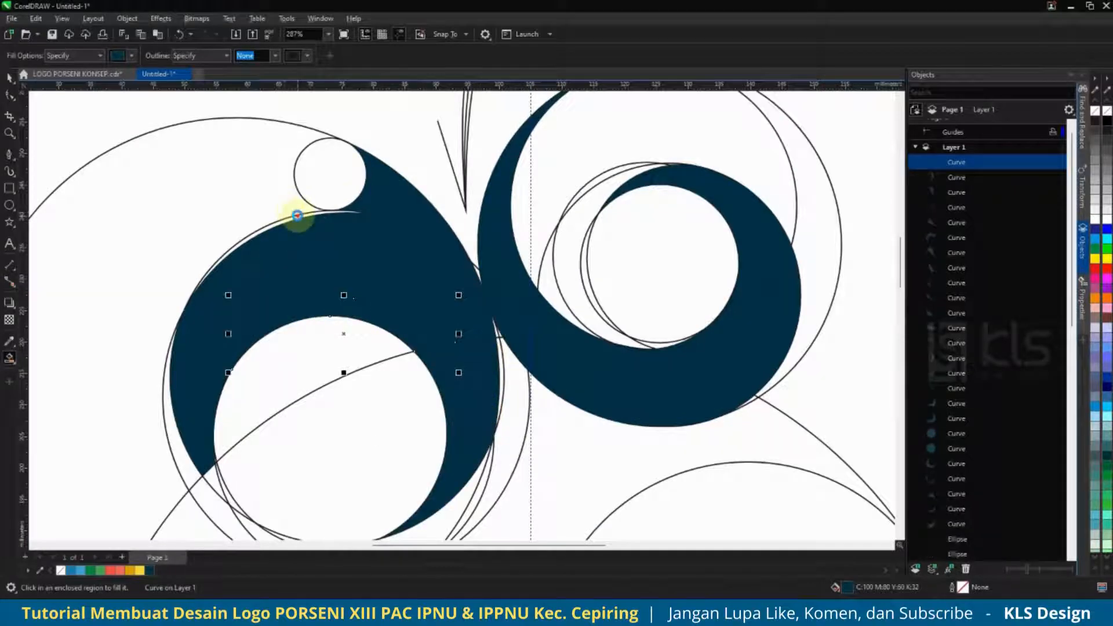
{"action": "left_click", "coordinate": [298, 216]}
Fill the remaining lower-left slivers of the left flame so its crescent closes along the bottom.
{"action": "scroll", "coordinate": [339, 207], "scroll_direction": "down", "scroll_amount": 2}
{"action": "left_click", "coordinate": [244, 375]}
{"action": "scroll", "coordinate": [269, 415], "scroll_direction": "up", "scroll_amount": 3}
{"action": "left_click", "coordinate": [253, 385]}
{"action": "left_click", "coordinate": [252, 339]}
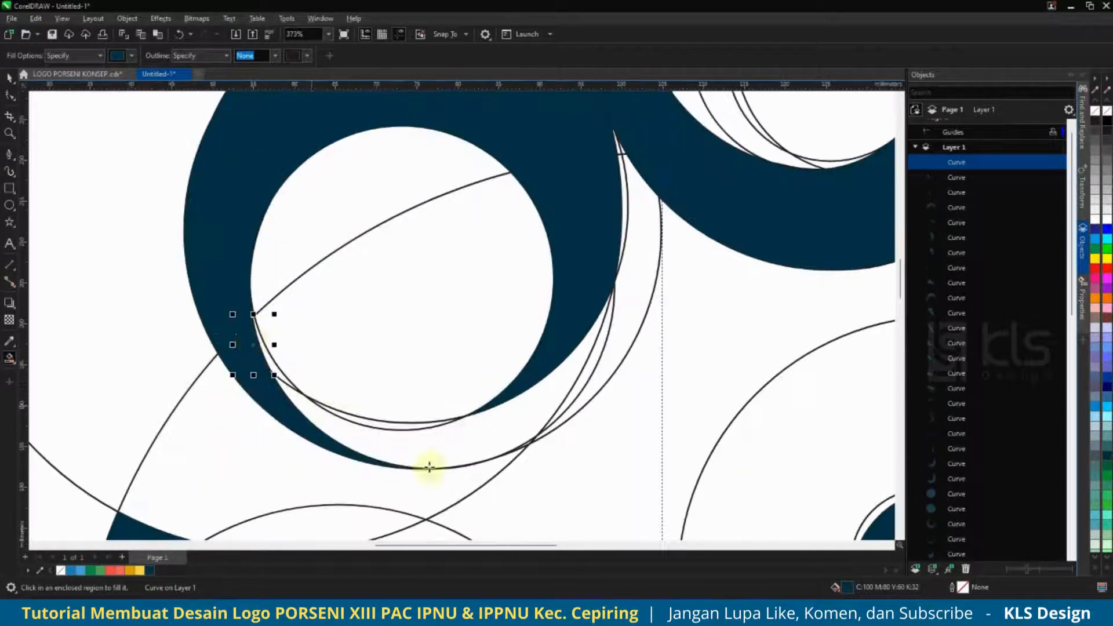
{"action": "scroll", "coordinate": [253, 286], "scroll_direction": "up", "scroll_amount": 2}
{"action": "scroll", "coordinate": [315, 330], "scroll_direction": "down", "scroll_amount": 6}
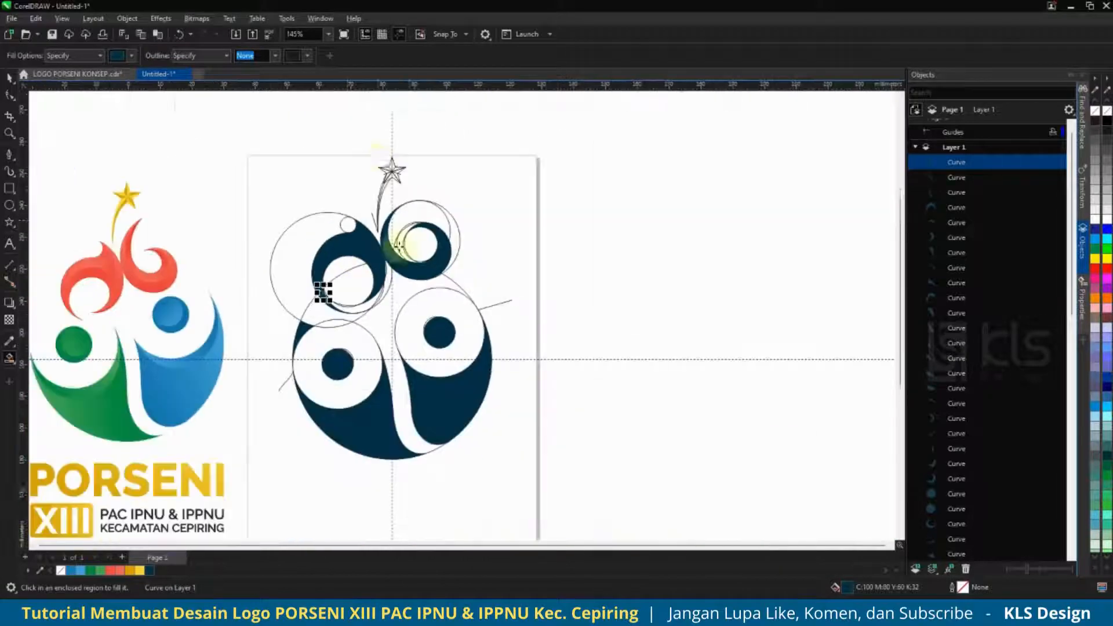
Smart-fill the star's top, right and lower-right arms and the wide inner strip of its curved tail.
{"action": "scroll", "coordinate": [391, 162], "scroll_direction": "up", "scroll_amount": 4}
{"action": "left_click", "coordinate": [398, 193]}
{"action": "scroll", "coordinate": [415, 209], "scroll_direction": "up", "scroll_amount": 2}
{"action": "left_click", "coordinate": [445, 277]}
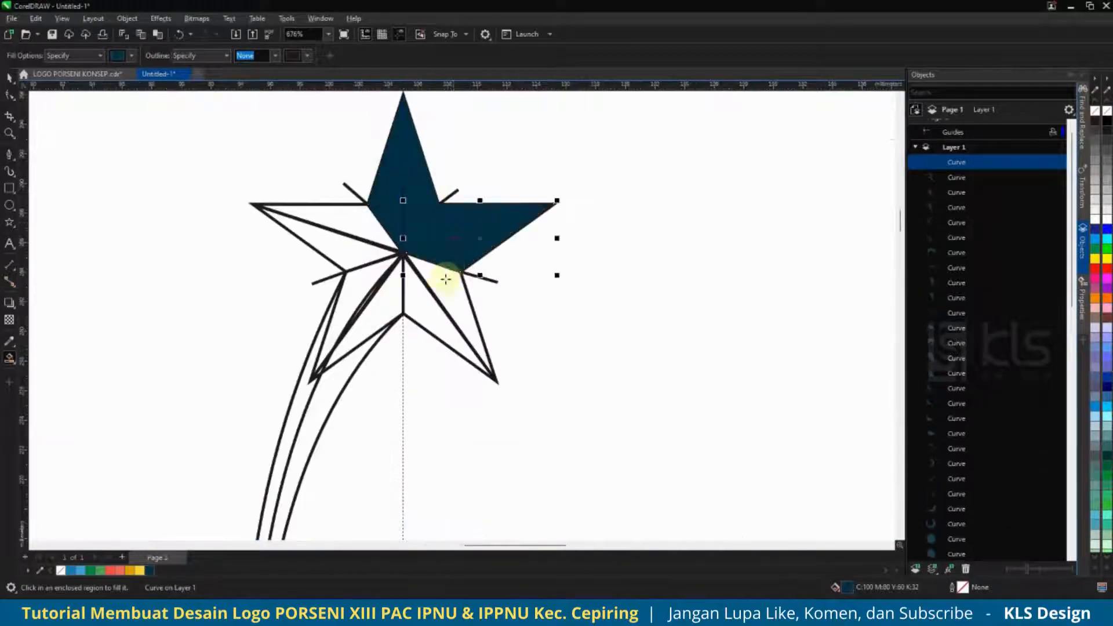
{"action": "left_click", "coordinate": [445, 280]}
{"action": "left_click", "coordinate": [355, 338]}
{"action": "left_click", "coordinate": [298, 405]}
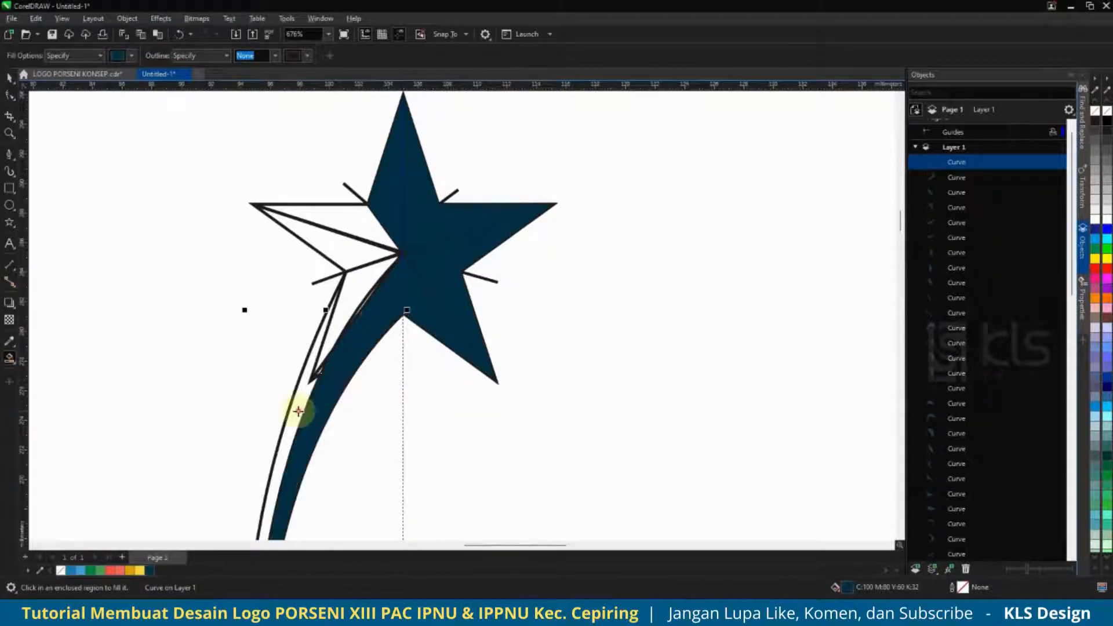
Fill the remaining strip of the tail and the star's lower-left and left arms.
{"action": "scroll", "coordinate": [332, 370], "scroll_direction": "up", "scroll_amount": 2}
{"action": "left_click", "coordinate": [332, 373]}
{"action": "left_click", "coordinate": [433, 199]}
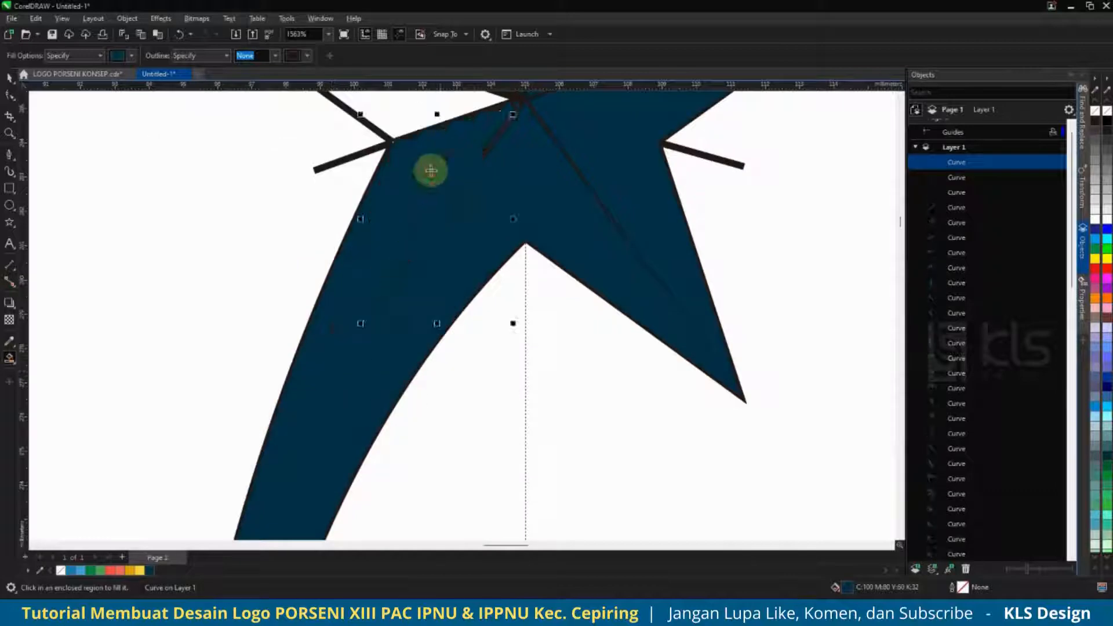
{"action": "scroll", "coordinate": [430, 170], "scroll_direction": "down", "scroll_amount": 2}
{"action": "scroll", "coordinate": [380, 256], "scroll_direction": "up", "scroll_amount": 2}
{"action": "left_click", "coordinate": [408, 197]}
{"action": "scroll", "coordinate": [408, 197], "scroll_direction": "down", "scroll_amount": 8}
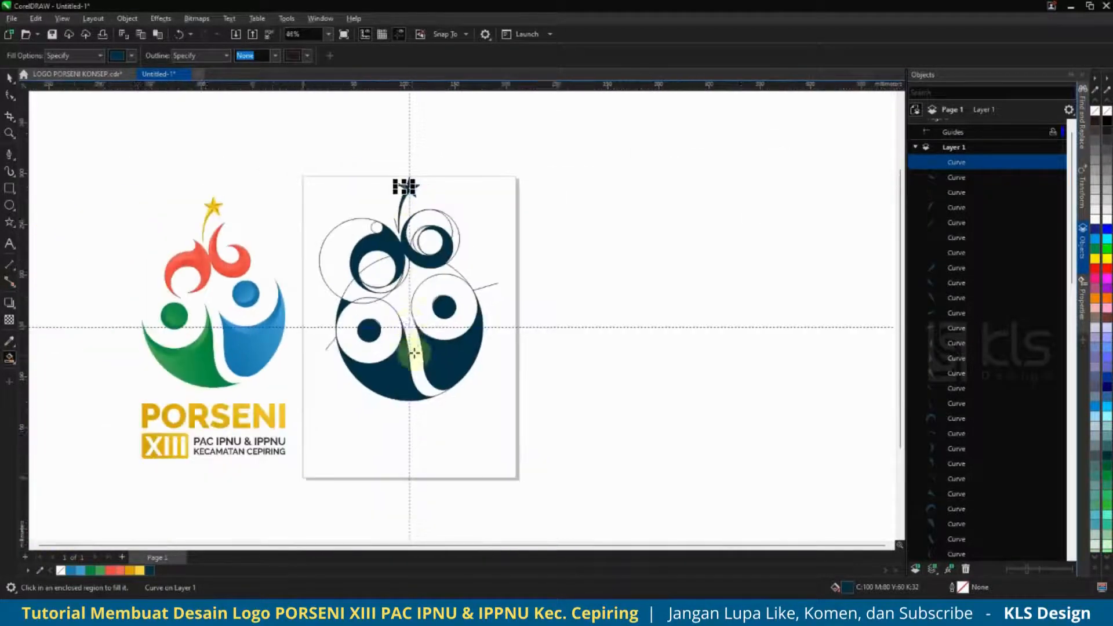
Draw a closed Pen outline around the surplus upper tip of the left figure's body.
{"action": "scroll", "coordinate": [329, 287], "scroll_direction": "up", "scroll_amount": 2}
{"action": "left_click", "coordinate": [9, 155]}
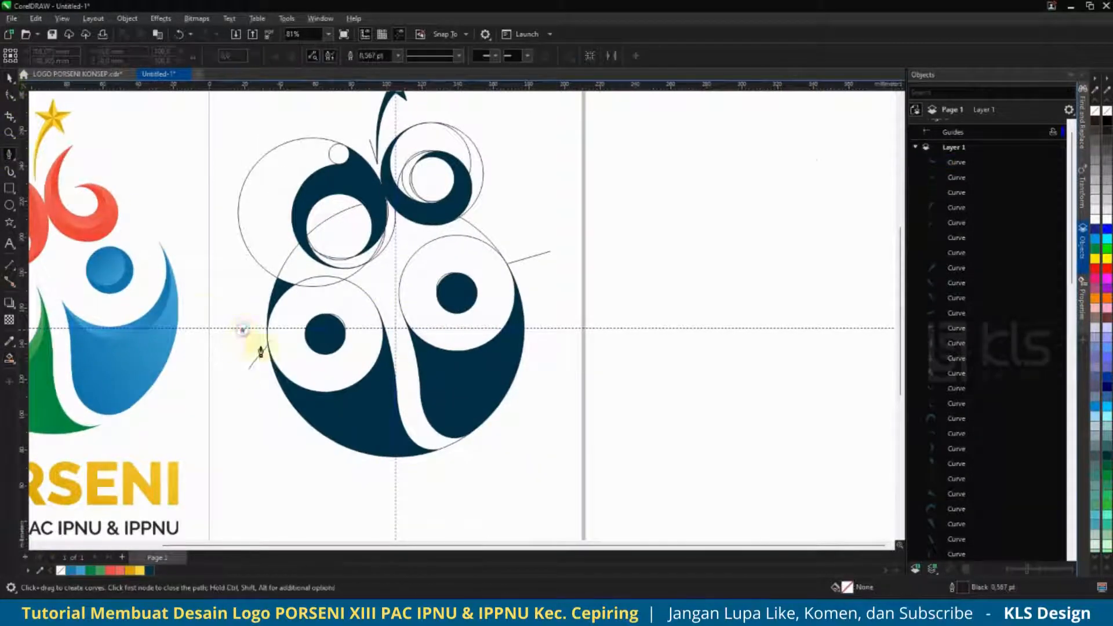
{"action": "scroll", "coordinate": [241, 348], "scroll_direction": "up", "scroll_amount": 4}
{"action": "scroll", "coordinate": [267, 348], "scroll_direction": "up", "scroll_amount": 3}
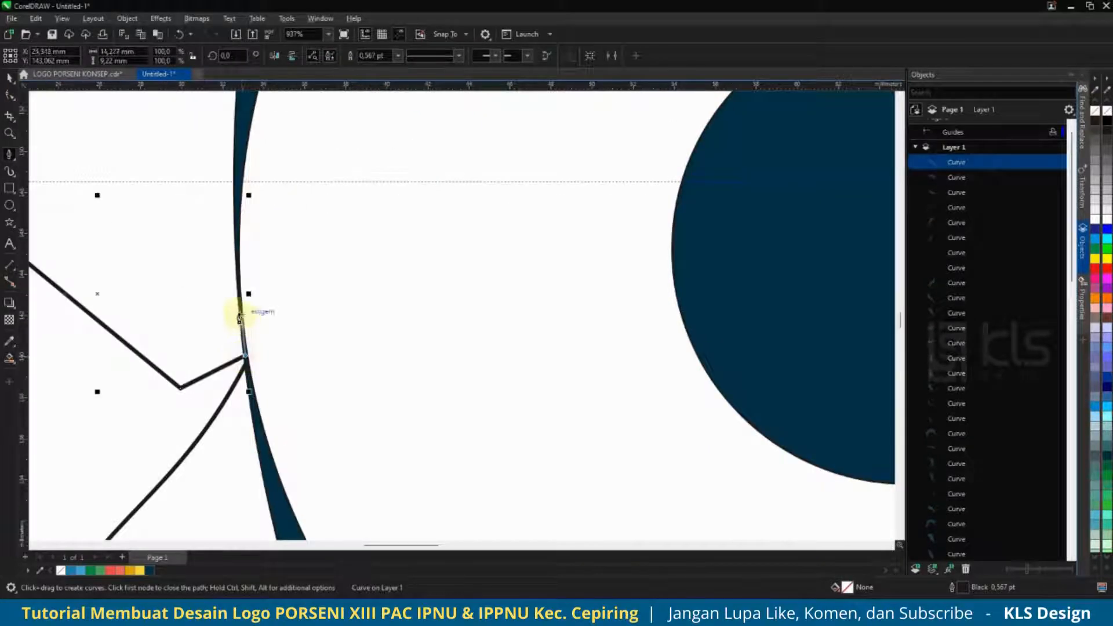
{"action": "left_click", "coordinate": [253, 364]}
{"action": "scroll", "coordinate": [307, 367], "scroll_direction": "down", "scroll_amount": 4}
{"action": "left_click", "coordinate": [338, 337]}
{"action": "left_click", "coordinate": [415, 116]}
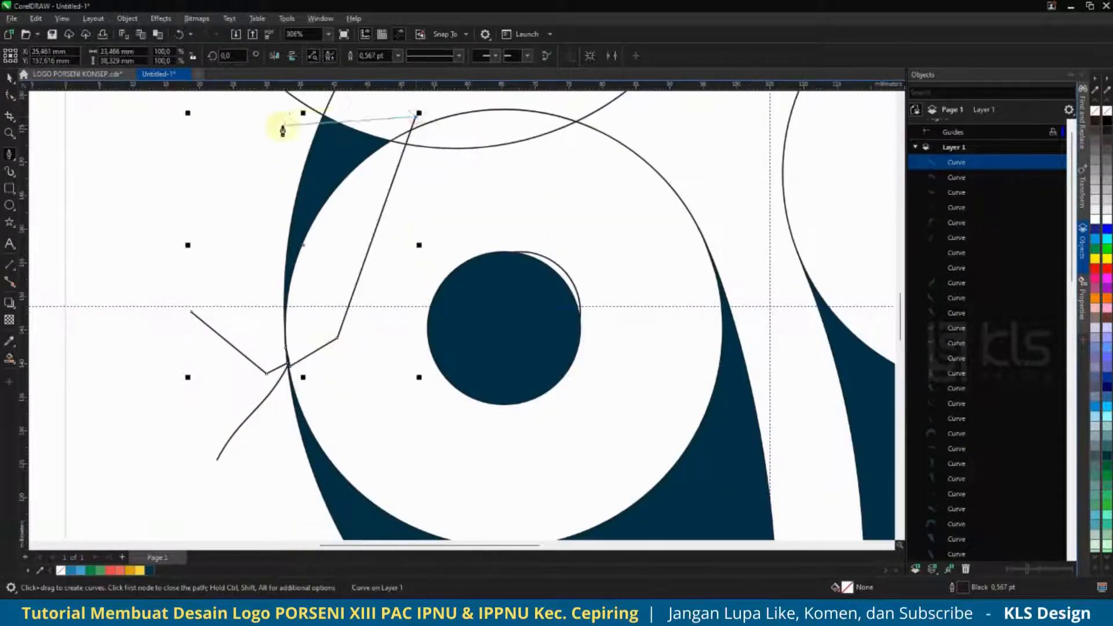
{"action": "left_click_drag", "start_coordinate": [278, 127], "coordinate": [221, 216]}
Subtract the drawn outline from the left figure's body to cut off its surplus upper tip.
{"action": "left_click", "coordinate": [9, 78]}
{"action": "scroll", "coordinate": [321, 348], "scroll_direction": "down", "scroll_amount": 2}
{"action": "left_click", "coordinate": [357, 429], "text": "shift"}
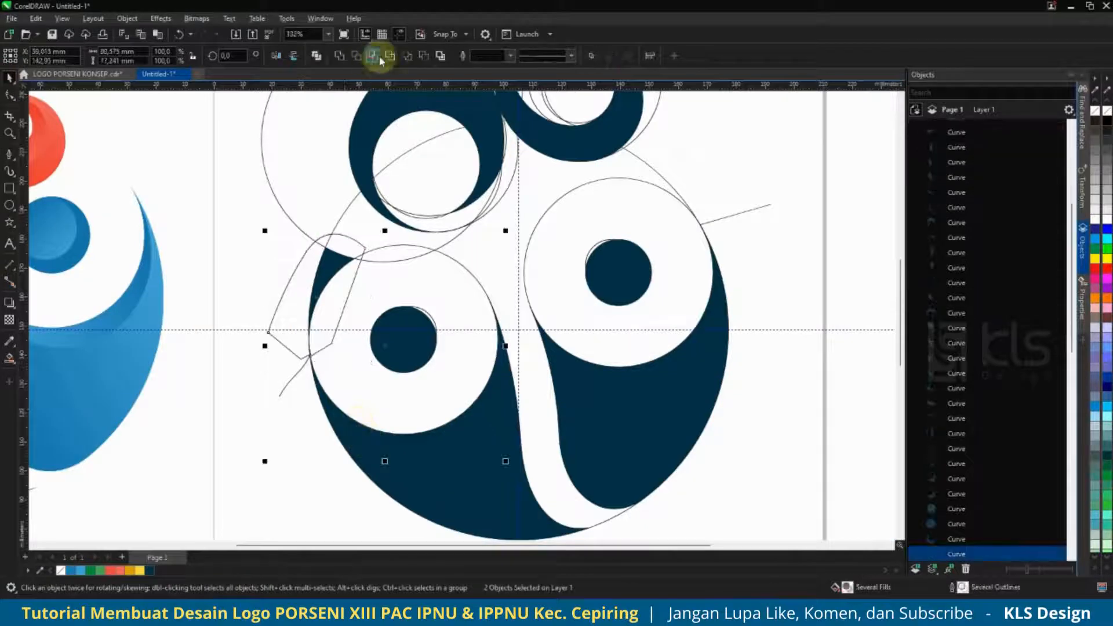
{"action": "left_click", "coordinate": [420, 55]}
{"action": "left_click", "coordinate": [224, 257]}
Group all the construction ellipses, stars and curves below the filled shapes, and hide the group.
{"action": "scroll", "coordinate": [353, 318], "scroll_direction": "down", "scroll_amount": 3}
{"action": "scroll", "coordinate": [414, 296], "scroll_direction": "up", "scroll_amount": 2}
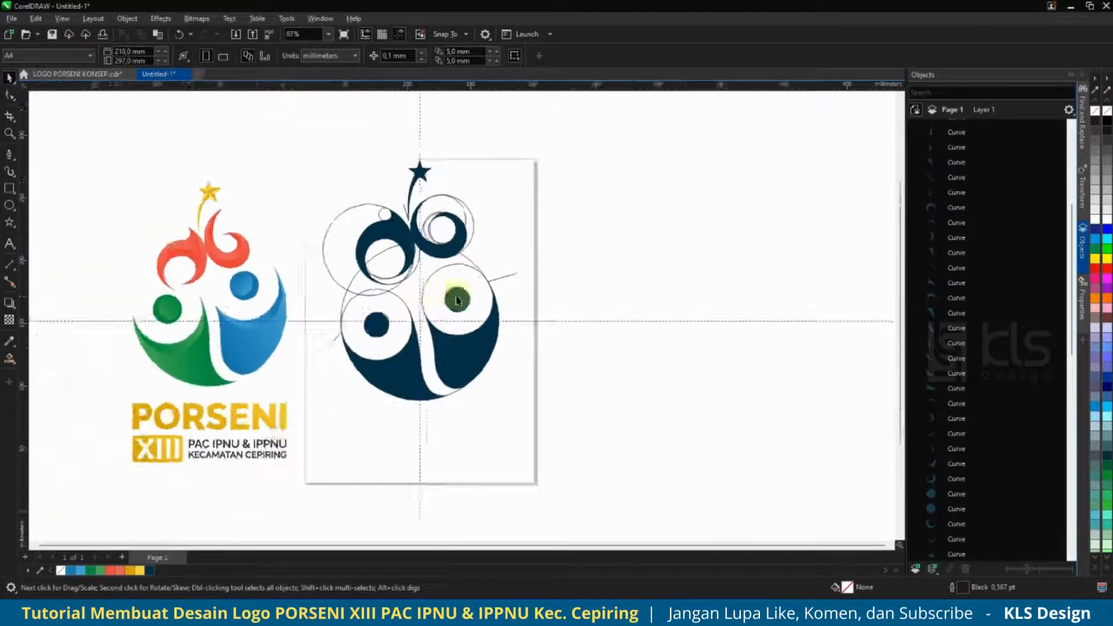
{"action": "left_click", "coordinate": [961, 418]}
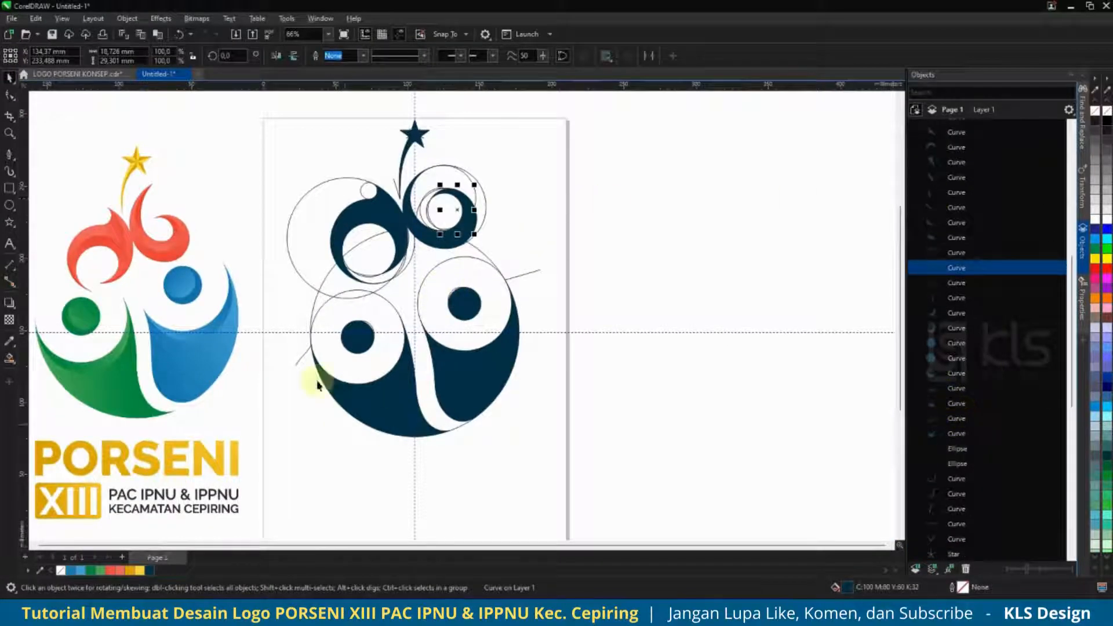
{"action": "left_click", "coordinate": [301, 359]}
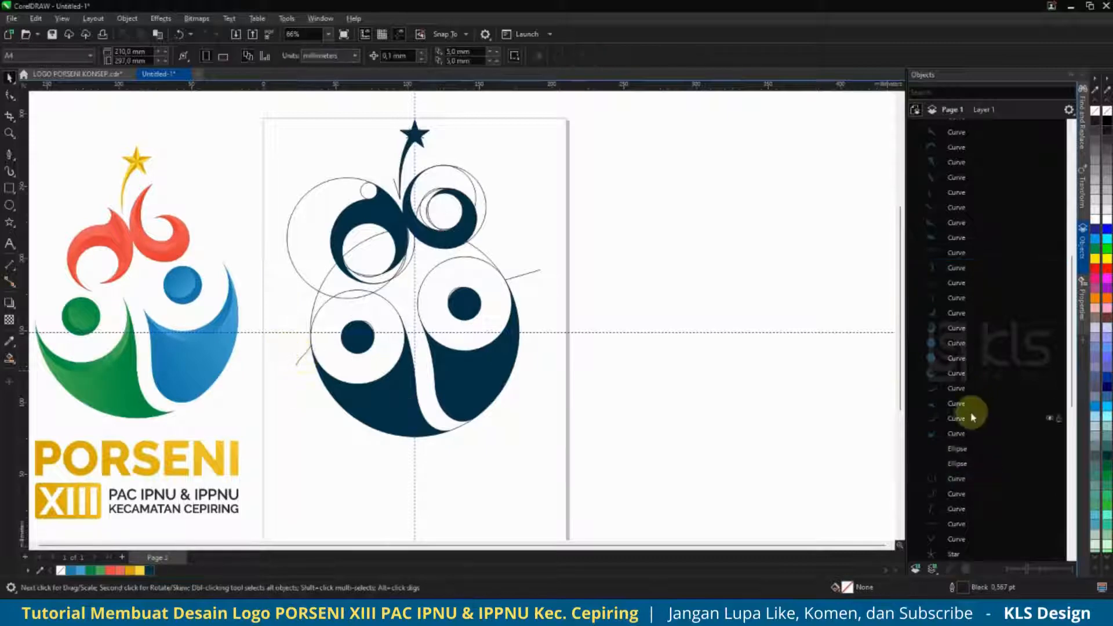
{"action": "scroll", "coordinate": [974, 418], "scroll_direction": "down", "scroll_amount": 5}
{"action": "left_click", "coordinate": [957, 449]}
{"action": "left_click", "coordinate": [958, 449], "text": "shift"}
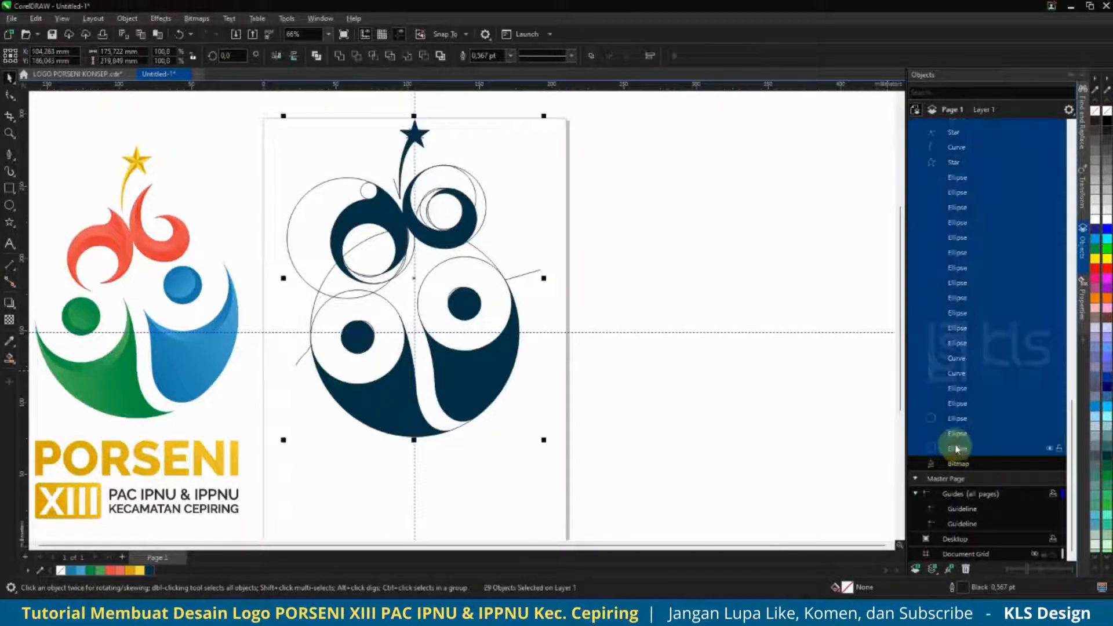
{"action": "key", "text": "ctrl+g"}
{"action": "left_click", "coordinate": [1049, 448]}
{"action": "scroll", "coordinate": [455, 345], "scroll_direction": "down", "scroll_amount": 1}
{"action": "scroll", "coordinate": [455, 344], "scroll_direction": "up", "scroll_amount": 2}
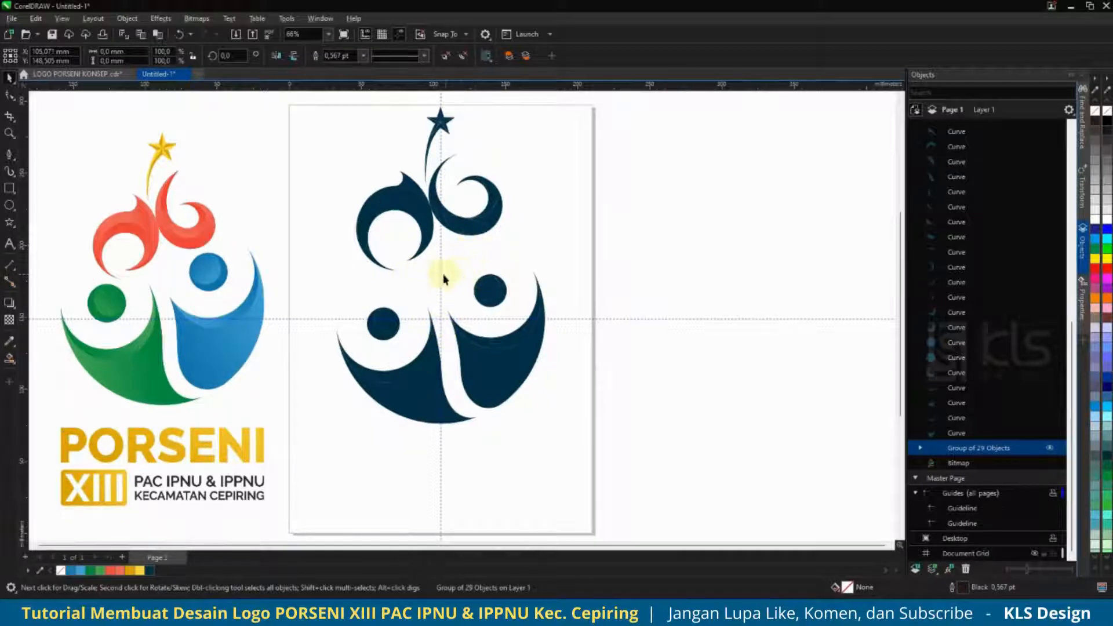
Move the star, its tail and both flame shapes down together, closer to the two figures.
{"action": "scroll", "coordinate": [443, 278], "scroll_direction": "down", "scroll_amount": 3}
{"action": "scroll", "coordinate": [462, 294], "scroll_direction": "up", "scroll_amount": 1}
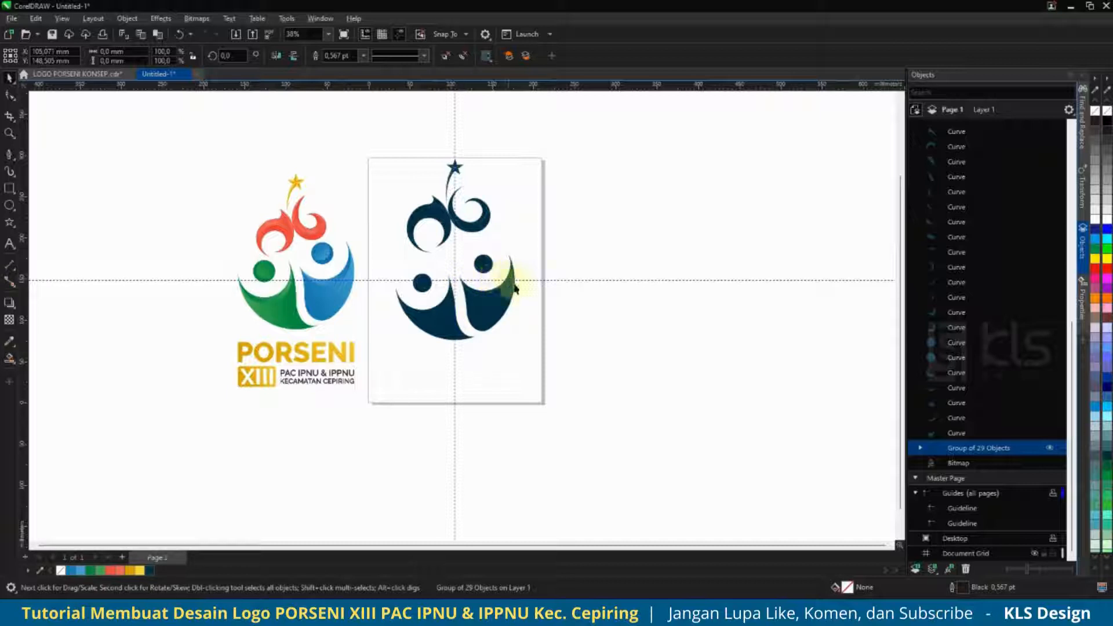
{"action": "left_click_drag", "start_coordinate": [522, 137], "coordinate": [381, 262]}
{"action": "left_click", "coordinate": [561, 237]}
{"action": "scroll", "coordinate": [452, 226], "scroll_direction": "up", "scroll_amount": 2}
{"action": "left_click_drag", "start_coordinate": [459, 219], "coordinate": [474, 253]}
{"action": "scroll", "coordinate": [455, 257], "scroll_direction": "down", "scroll_amount": 3}
{"action": "left_click", "coordinate": [537, 236]}
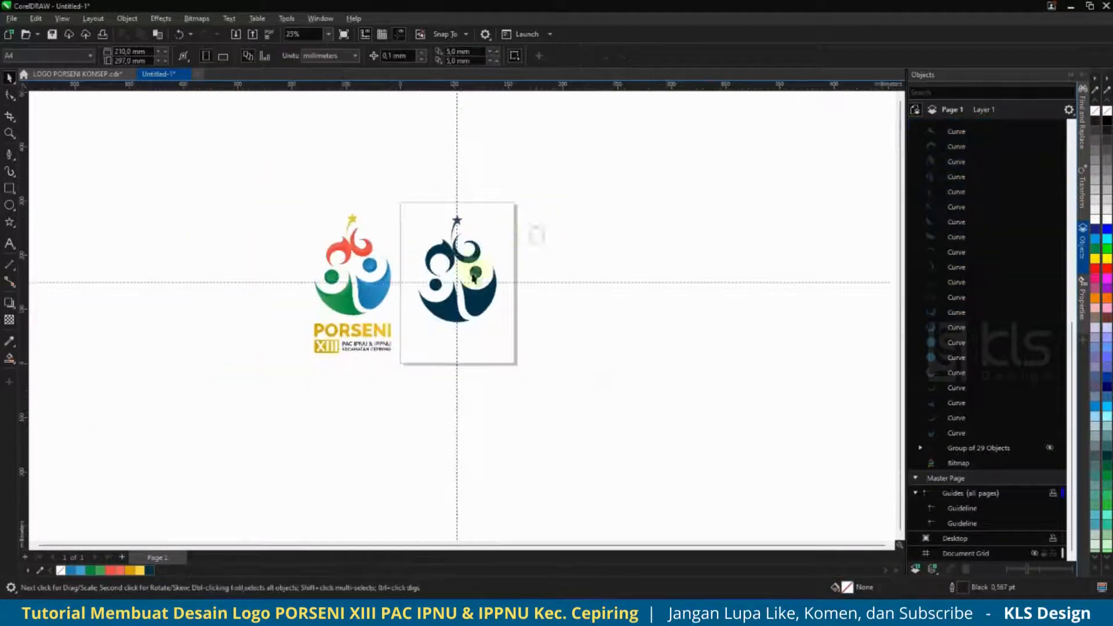
Give the main part of the right figure's body a linear fountain fill between the two sampled blues.
{"action": "scroll", "coordinate": [465, 256], "scroll_direction": "up", "scroll_amount": 2}
{"action": "scroll", "coordinate": [460, 272], "scroll_direction": "down", "scroll_amount": 1}
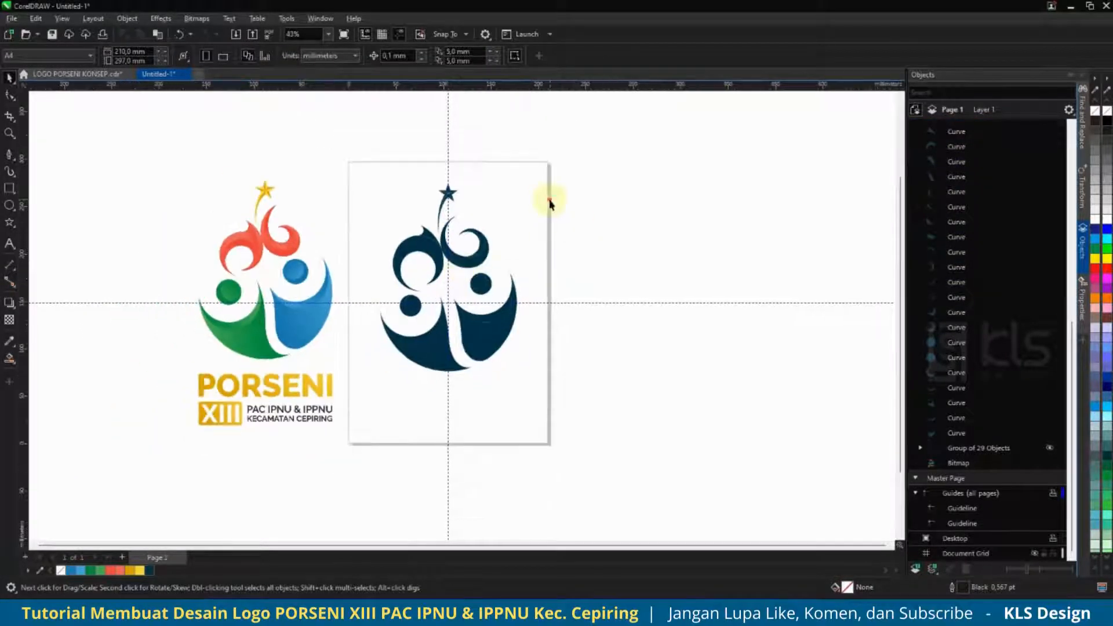
{"action": "scroll", "coordinate": [513, 353], "scroll_direction": "up", "scroll_amount": 1}
{"action": "left_click", "coordinate": [483, 325]}
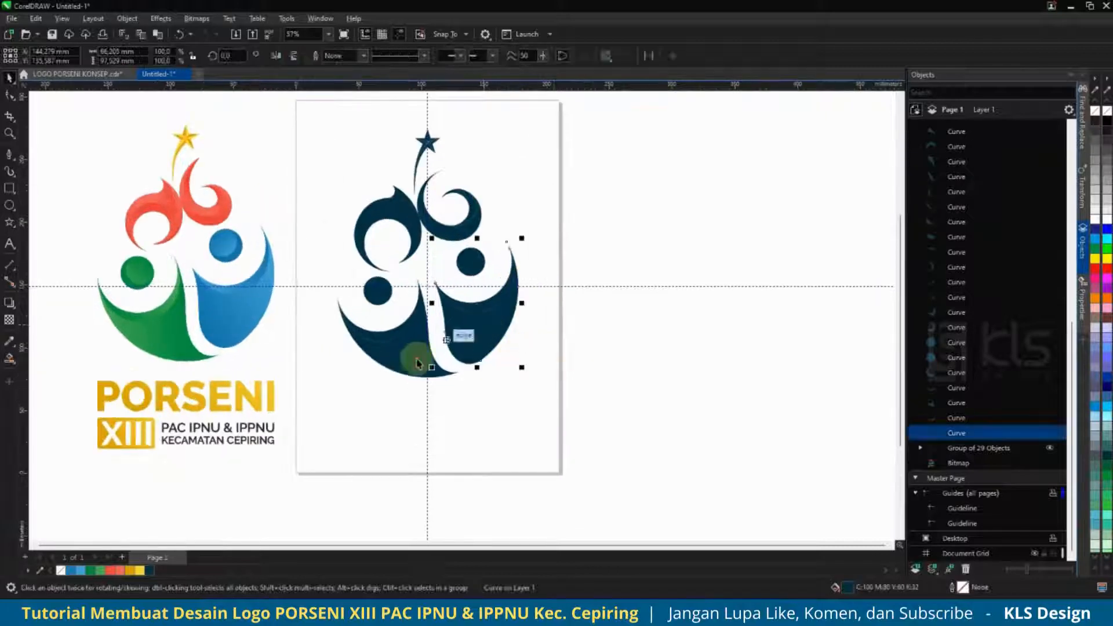
{"action": "left_click", "coordinate": [70, 570]}
{"action": "left_click", "coordinate": [12, 358]}
{"action": "left_click", "coordinate": [52, 360]}
{"action": "mouse_move", "coordinate": [443, 328]}
{"action": "left_mouse_down"}
{"action": "mouse_move", "coordinate": [534, 328]}
{"action": "mouse_move", "coordinate": [449, 328]}
{"action": "left_mouse_up"}
{"action": "left_click", "coordinate": [86, 571]}
{"action": "key", "text": "space"}
{"action": "scroll", "coordinate": [471, 330], "scroll_direction": "up", "scroll_amount": 2}
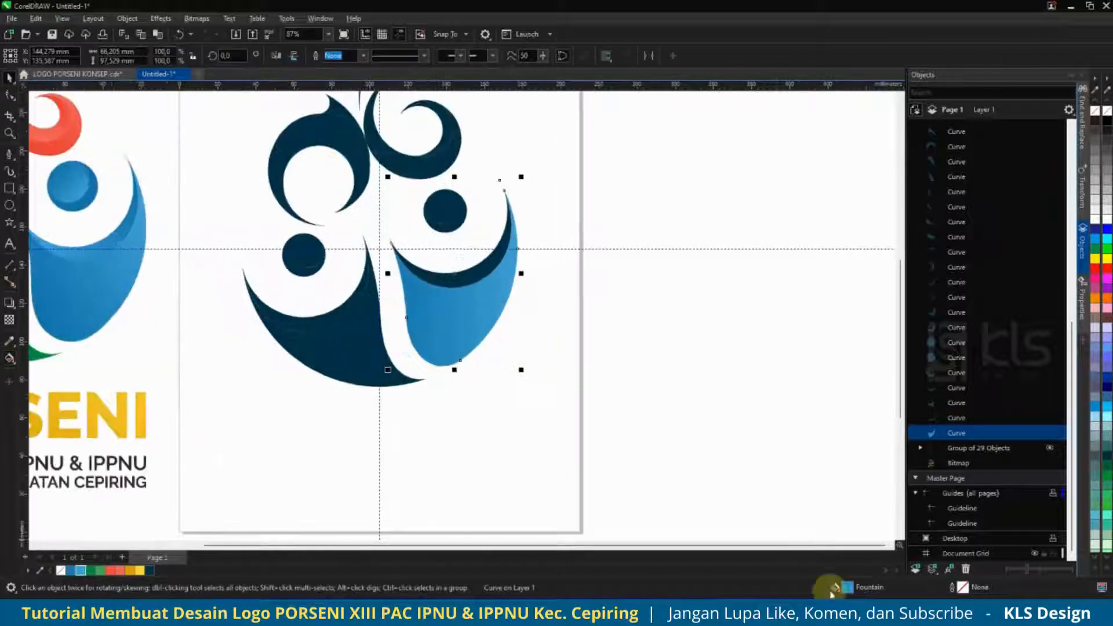
Give the upper crescent of the right figure's body a linear fountain fill from the darker to the lighter blue, running right to left.
{"action": "left_click", "coordinate": [442, 284]}
{"action": "left_click", "coordinate": [10, 360]}
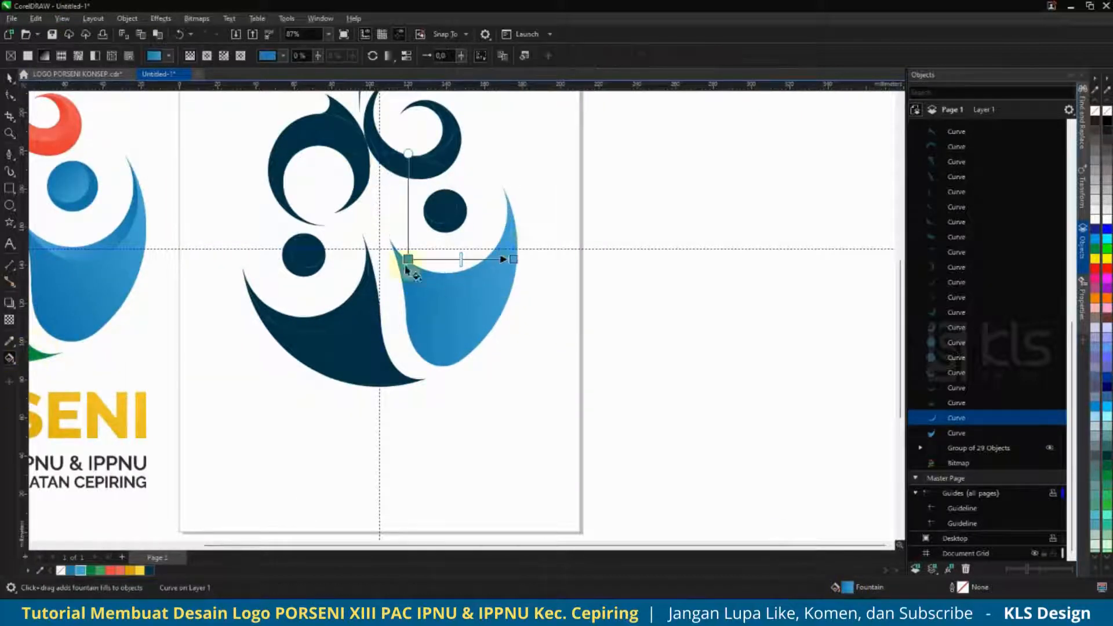
{"action": "left_click_drag", "start_coordinate": [531, 247], "coordinate": [398, 262]}
{"action": "scroll", "coordinate": [587, 256], "scroll_direction": "down", "scroll_amount": 2}
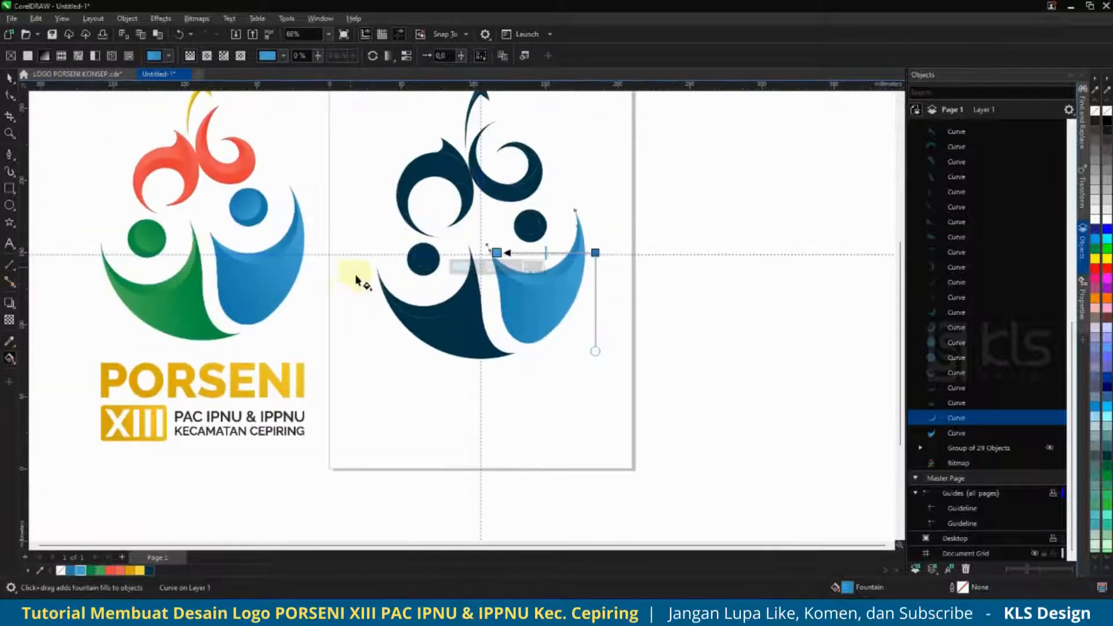
Fill the main part of the left figure's body with a linear fountain from the darker sampled green to the lighter one.
{"action": "key", "text": "space"}
{"action": "left_click", "coordinate": [458, 324]}
{"action": "left_click", "coordinate": [90, 572]}
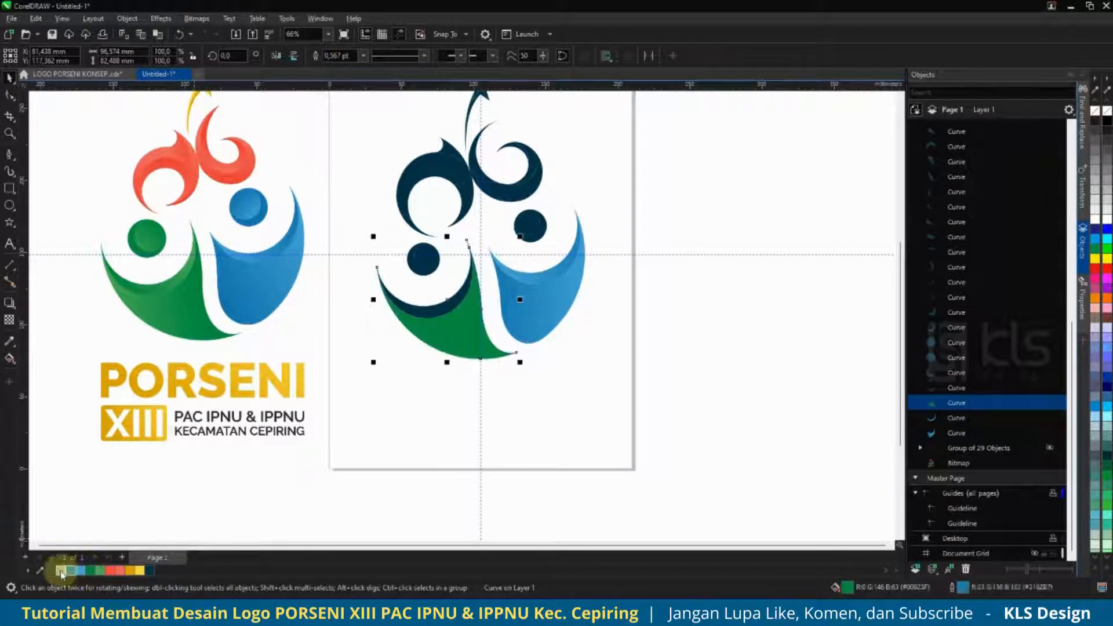
{"action": "left_click", "coordinate": [10, 358]}
{"action": "left_click_drag", "start_coordinate": [493, 318], "coordinate": [408, 328]}
{"action": "left_click", "coordinate": [101, 570]}
{"action": "left_click_drag", "start_coordinate": [493, 317], "coordinate": [481, 314]}
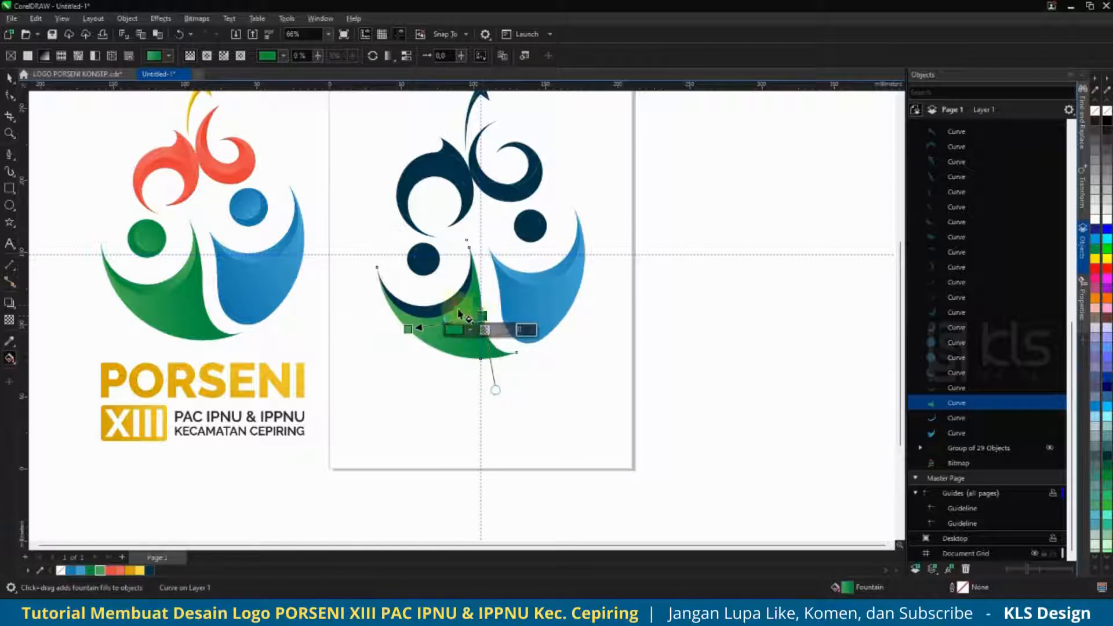
Give the upper crescent of the left figure's body a linear fountain fill rising from dark green to light green at its inner end.
{"action": "left_click", "coordinate": [455, 305]}
{"action": "left_click", "coordinate": [90, 570]}
{"action": "left_click_drag", "start_coordinate": [397, 306], "coordinate": [472, 276]}
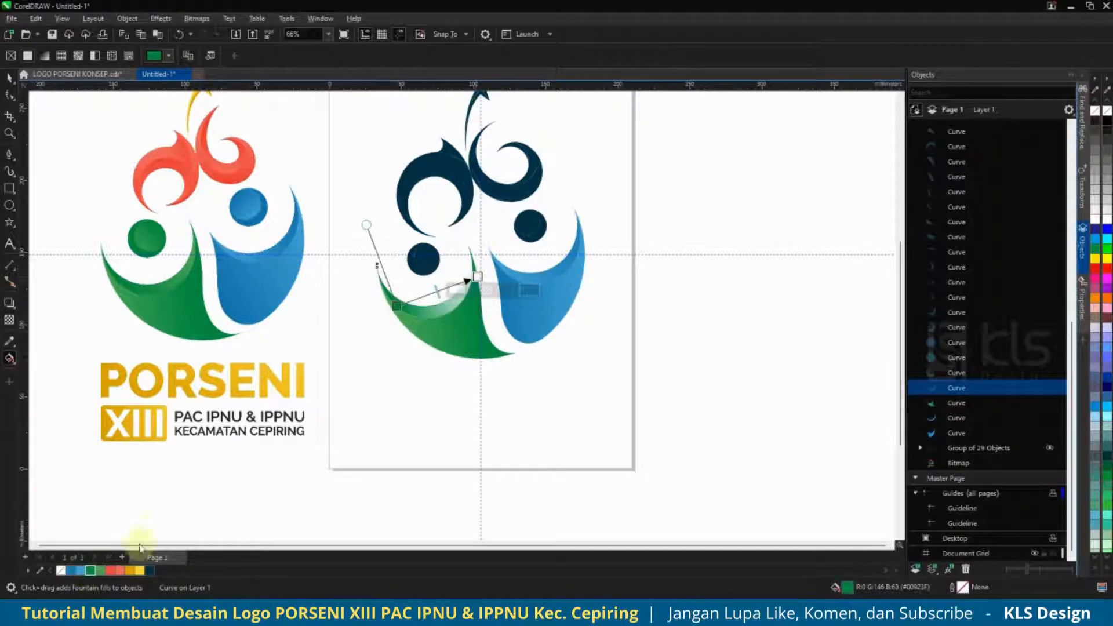
{"action": "scroll", "coordinate": [471, 277], "scroll_direction": "up", "scroll_amount": 1}
{"action": "scroll", "coordinate": [471, 276], "scroll_direction": "down", "scroll_amount": 2}
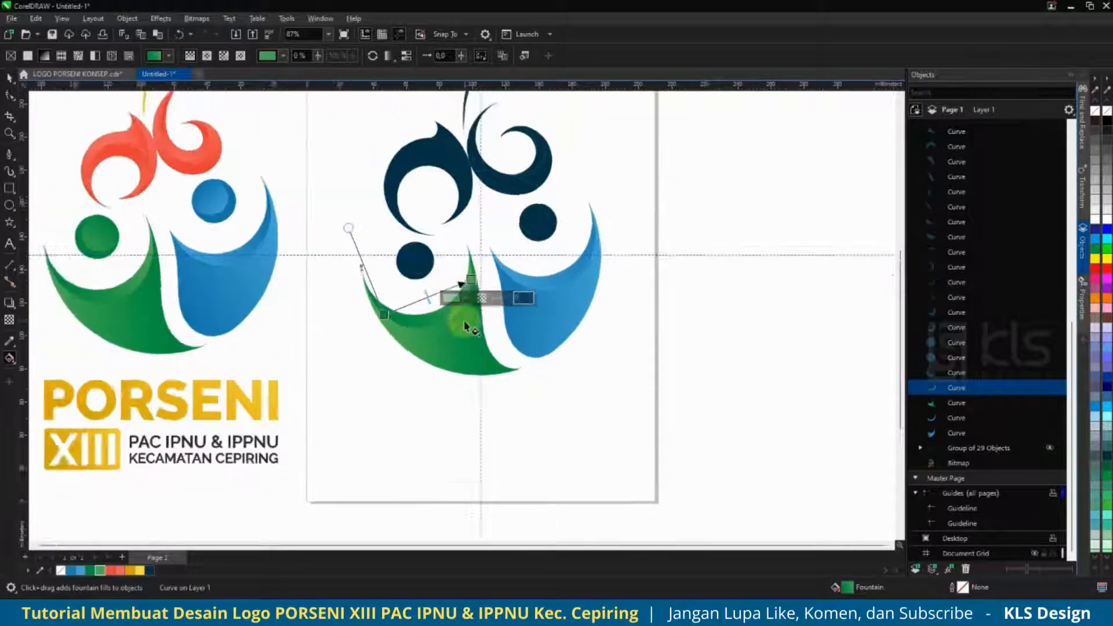
{"action": "scroll", "coordinate": [464, 316], "scroll_direction": "up", "scroll_amount": 1}
Fill the shadow crescent of the left head with solid green #00923F and that of the right head with the darker sampled blue.
{"action": "left_click", "coordinate": [418, 287]}
{"action": "left_click", "coordinate": [95, 573]}
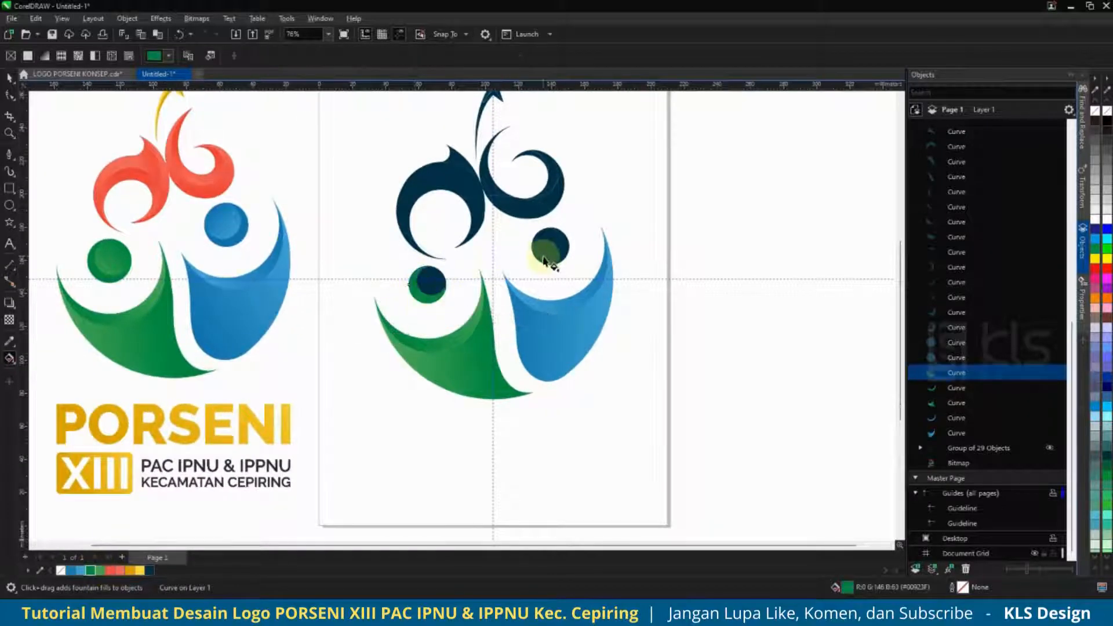
{"action": "left_click", "coordinate": [560, 242]}
{"action": "left_click", "coordinate": [71, 570]}
Apply a diagonal fountain fill between the two sampled greens to the highlight area of the left head and adjust its ends.
{"action": "scroll", "coordinate": [428, 281], "scroll_direction": "up", "scroll_amount": 2}
{"action": "left_click", "coordinate": [457, 269]}
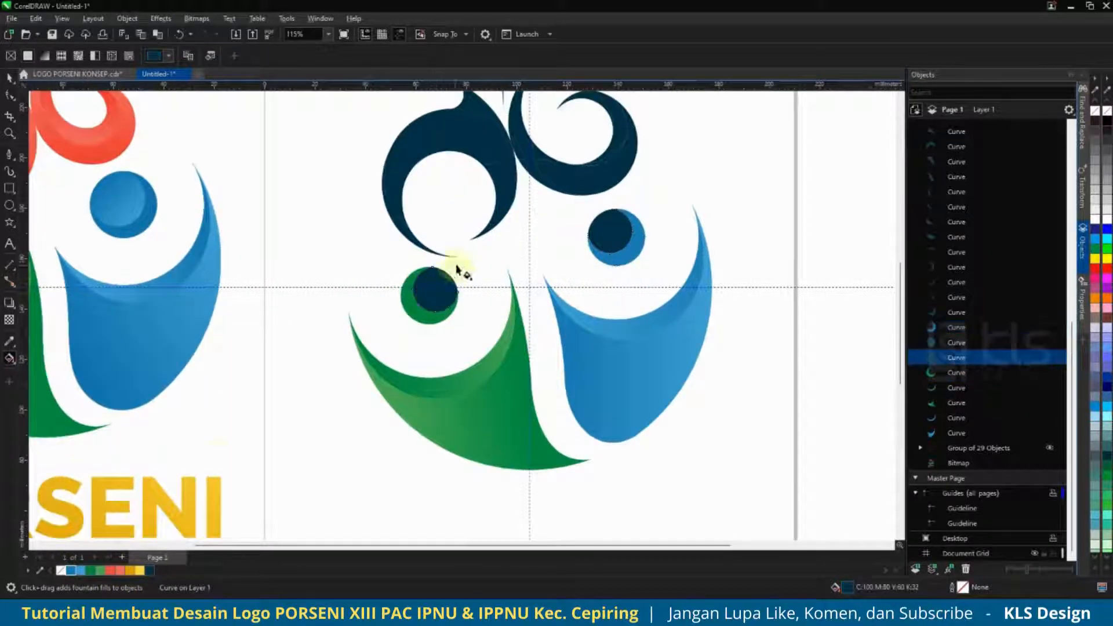
{"action": "left_click", "coordinate": [90, 571]}
{"action": "left_click_drag", "start_coordinate": [461, 255], "coordinate": [408, 315]}
{"action": "left_click", "coordinate": [99, 571]}
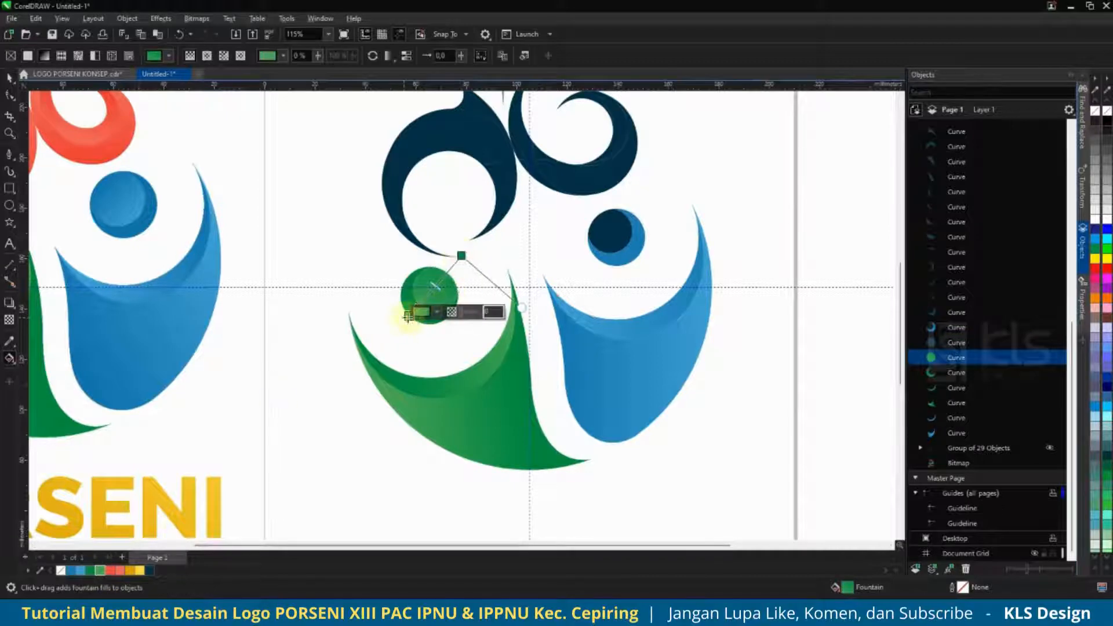
{"action": "left_click", "coordinate": [415, 313]}
{"action": "left_click", "coordinate": [414, 309]}
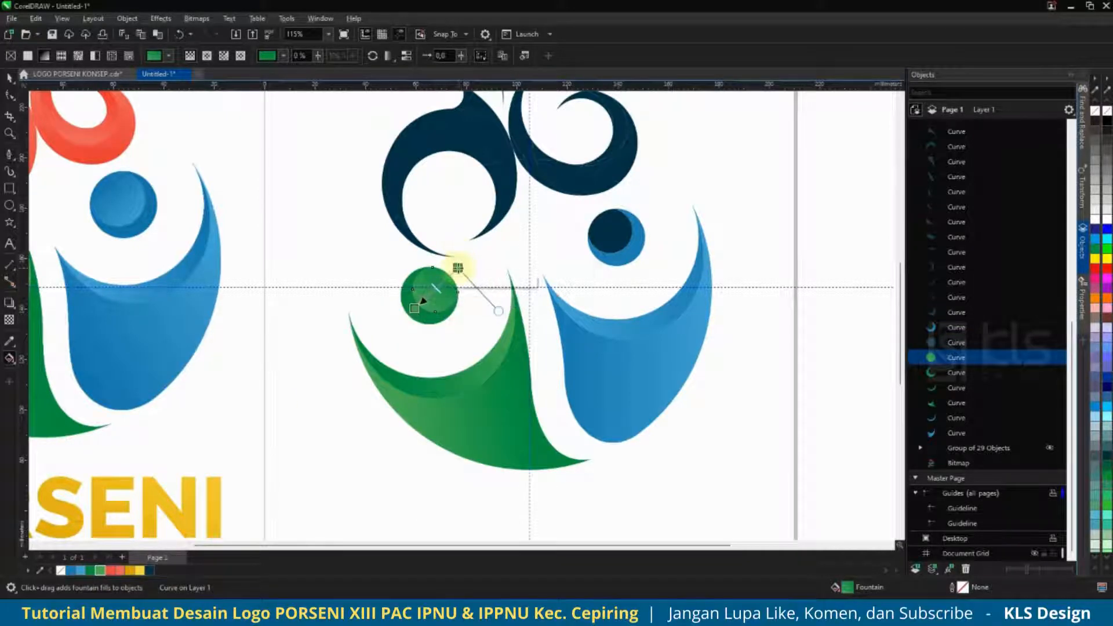
Apply a fountain fill between the two sampled blues to the highlight area of the right head.
{"action": "scroll", "coordinate": [443, 289], "scroll_direction": "down", "scroll_amount": 1}
{"action": "left_click", "coordinate": [487, 294]}
{"action": "left_click", "coordinate": [576, 255]}
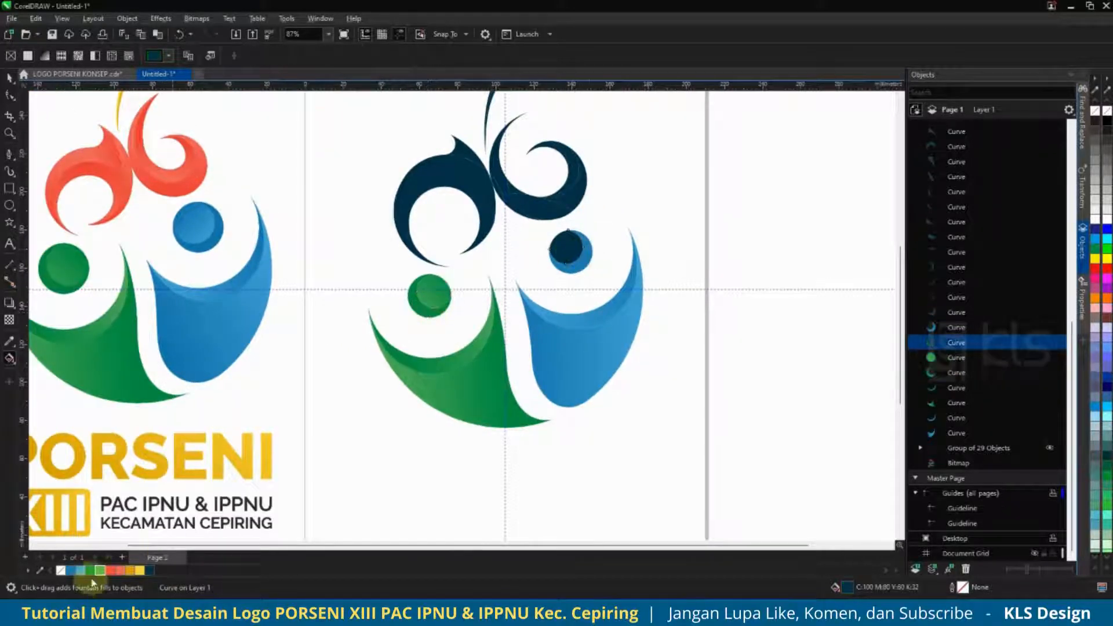
{"action": "left_click", "coordinate": [572, 243]}
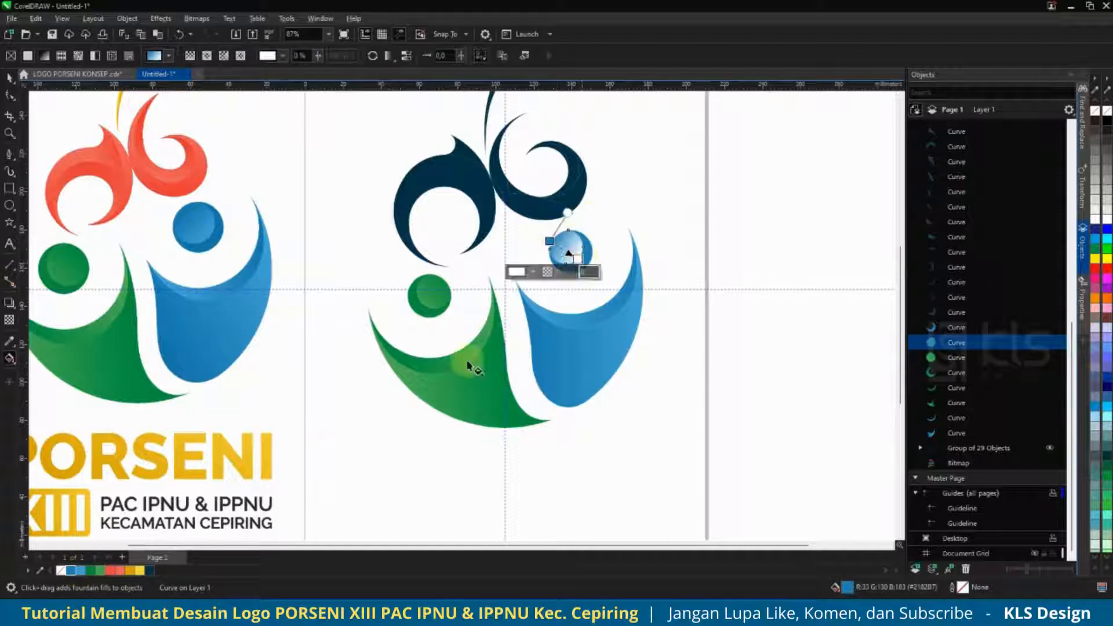
{"action": "left_click", "coordinate": [80, 570]}
{"action": "left_click", "coordinate": [603, 187]}
Select all the pieces of the right flame, including the small slivers beside the left flame, and weld them into one shape.
{"action": "scroll", "coordinate": [514, 282], "scroll_direction": "down", "scroll_amount": 3}
{"action": "scroll", "coordinate": [530, 176], "scroll_direction": "up", "scroll_amount": 4}
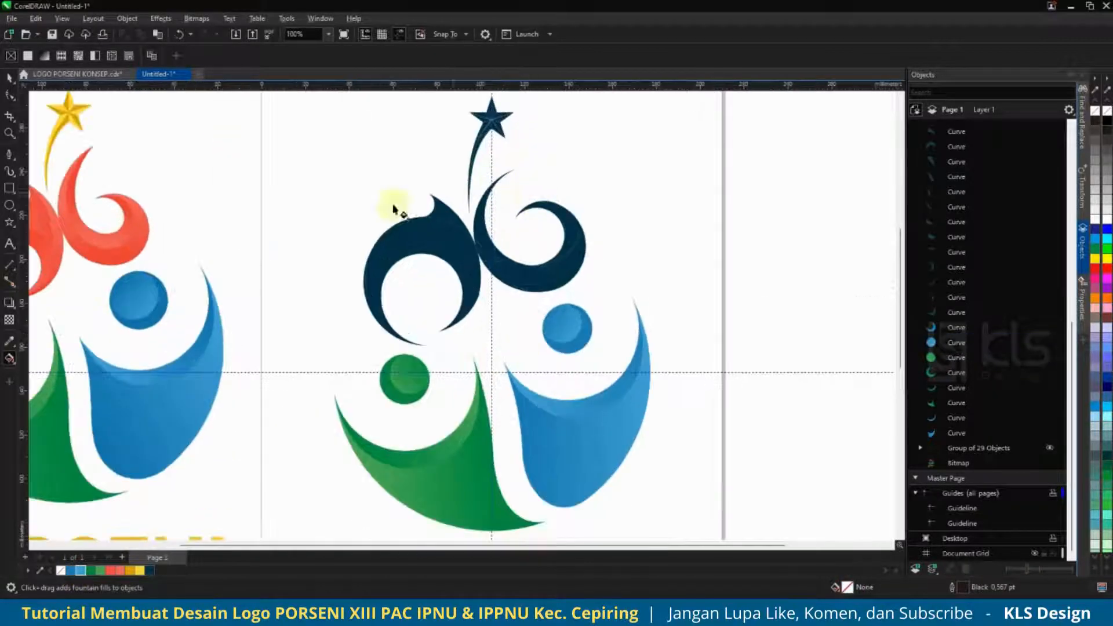
{"action": "left_click", "coordinate": [11, 75]}
{"action": "scroll", "coordinate": [588, 186], "scroll_direction": "down", "scroll_amount": 3}
{"action": "scroll", "coordinate": [611, 174], "scroll_direction": "up", "scroll_amount": 2}
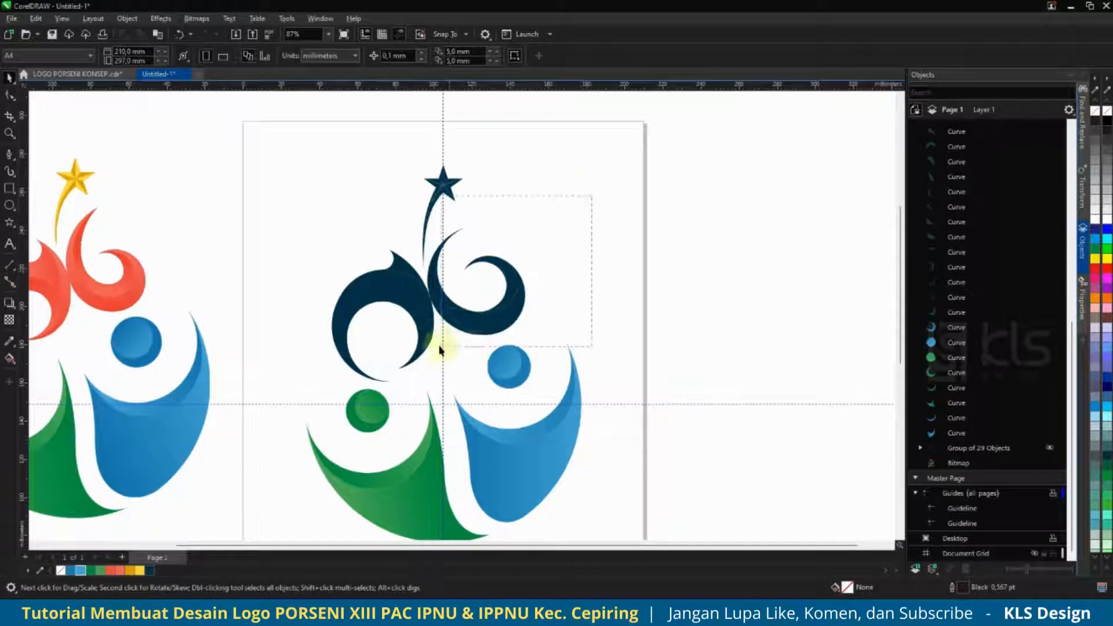
{"action": "left_click_drag", "start_coordinate": [441, 351], "coordinate": [442, 351]}
{"action": "scroll", "coordinate": [448, 305], "scroll_direction": "up", "scroll_amount": 3}
{"action": "left_click", "coordinate": [423, 280], "text": "shift"}
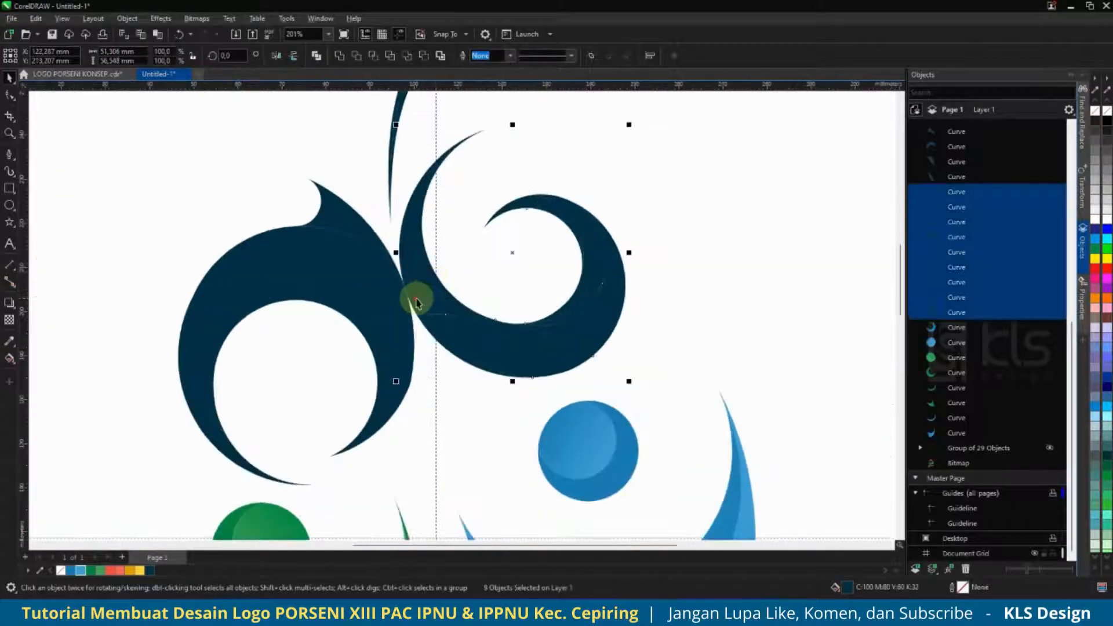
{"action": "left_click", "coordinate": [428, 308], "text": "shift"}
{"action": "left_click", "coordinate": [427, 322], "text": "shift"}
{"action": "scroll", "coordinate": [425, 323], "scroll_direction": "down", "scroll_amount": 2}
{"action": "left_click", "coordinate": [467, 248], "text": "shift"}
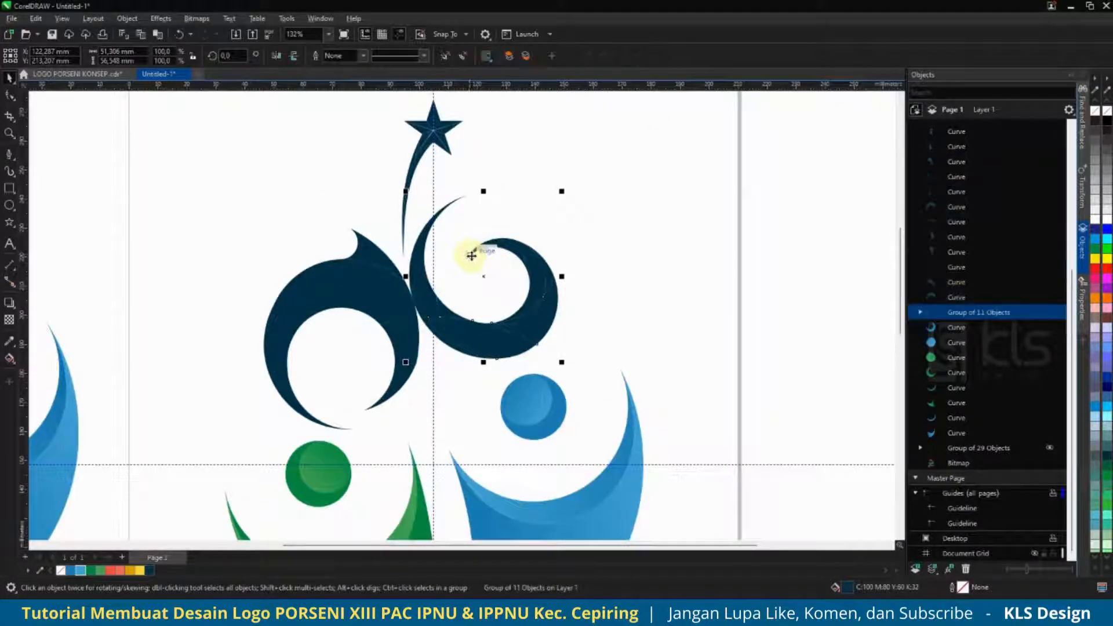
{"action": "left_click", "coordinate": [342, 56]}
Try to weld all the pieces of the left flame into one shape.
{"action": "scroll", "coordinate": [517, 293], "scroll_direction": "down", "scroll_amount": 1}
{"action": "left_click_drag", "start_coordinate": [296, 206], "coordinate": [464, 388]}
{"action": "left_click", "coordinate": [339, 56]}
{"action": "scroll", "coordinate": [397, 248], "scroll_direction": "up", "scroll_amount": 2}
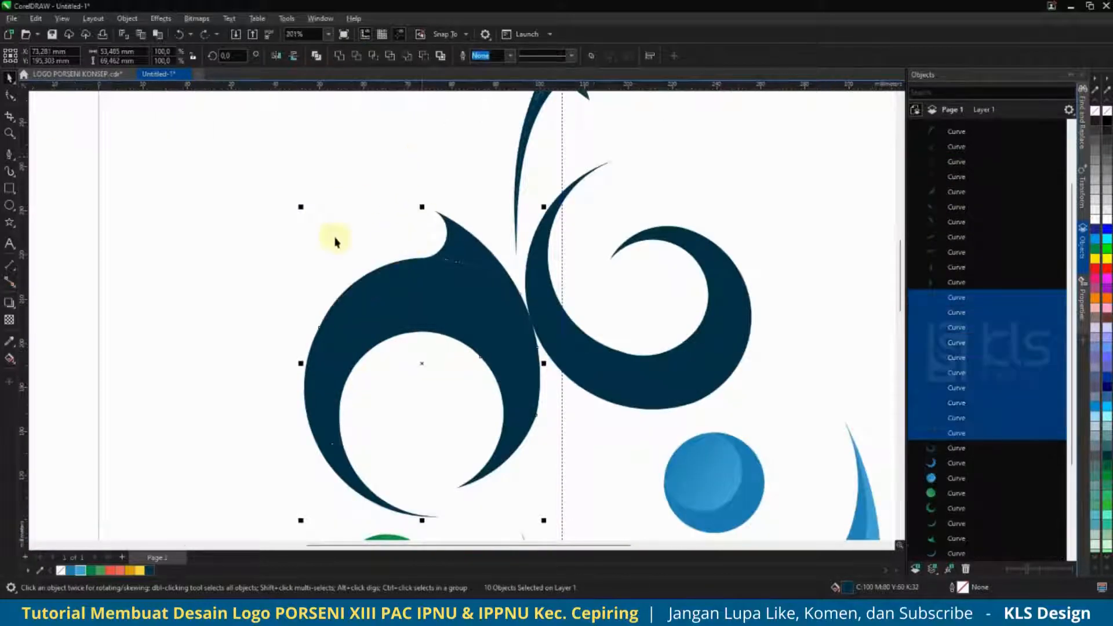
{"action": "scroll", "coordinate": [328, 234], "scroll_direction": "down", "scroll_amount": 2}
Draw a rectangle about 71 by 77 mm around the left flame and smart-fill the area between the rectangle and the flame.
{"action": "left_click", "coordinate": [323, 239]}
{"action": "left_click_drag", "start_coordinate": [294, 234], "coordinate": [433, 383]}
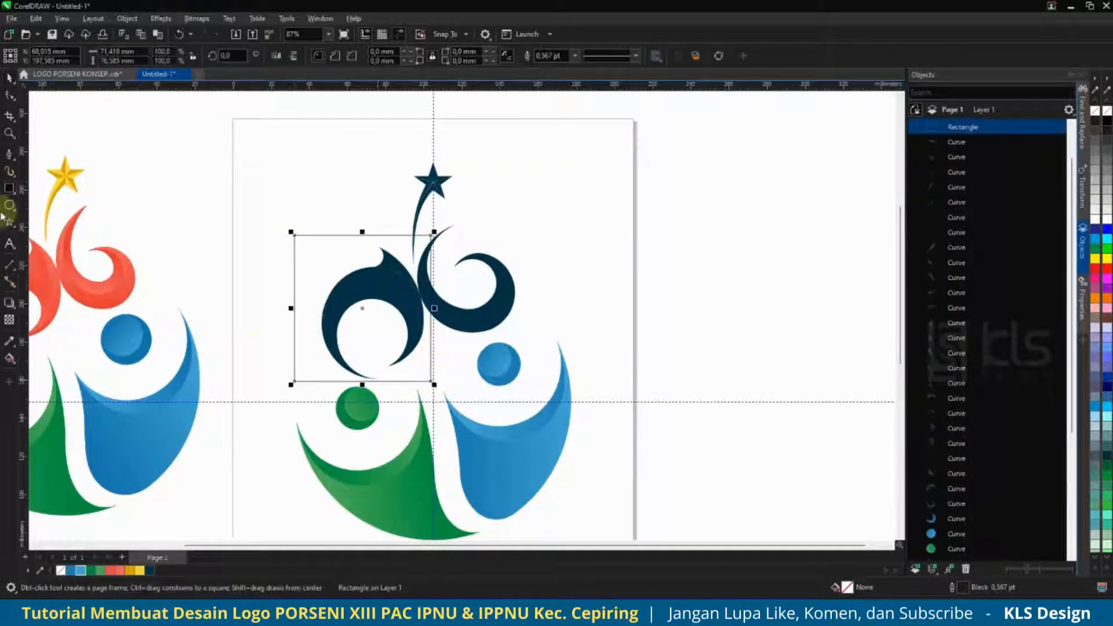
{"action": "left_click", "coordinate": [9, 359]}
{"action": "left_click", "coordinate": [315, 258]}
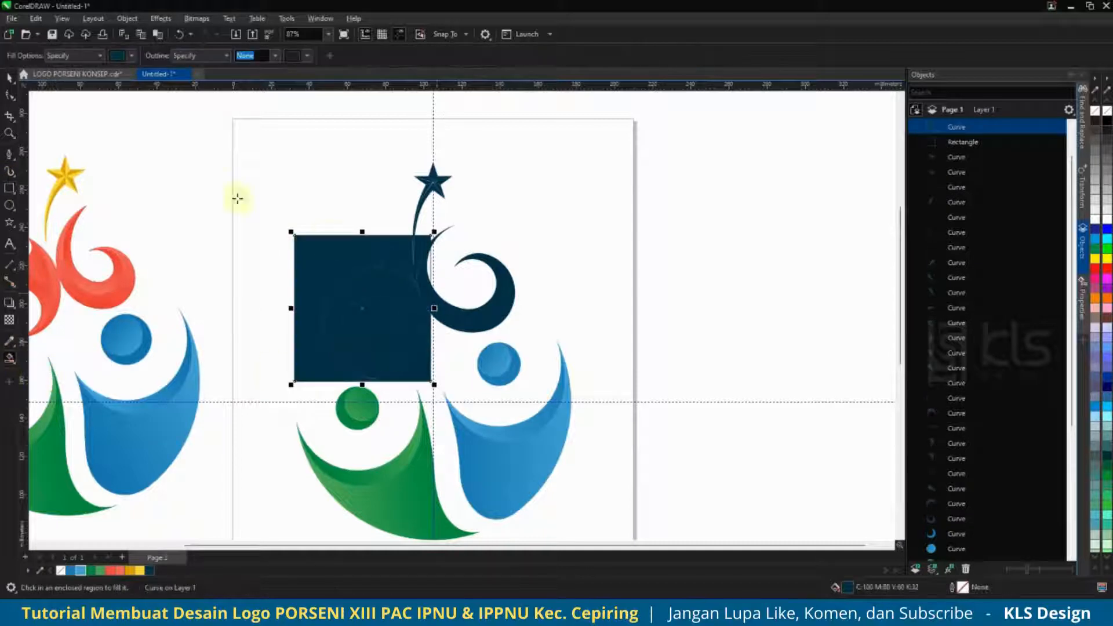
{"action": "left_click", "coordinate": [10, 77]}
{"action": "left_click", "coordinate": [388, 280]}
{"action": "key", "text": "Delete"}
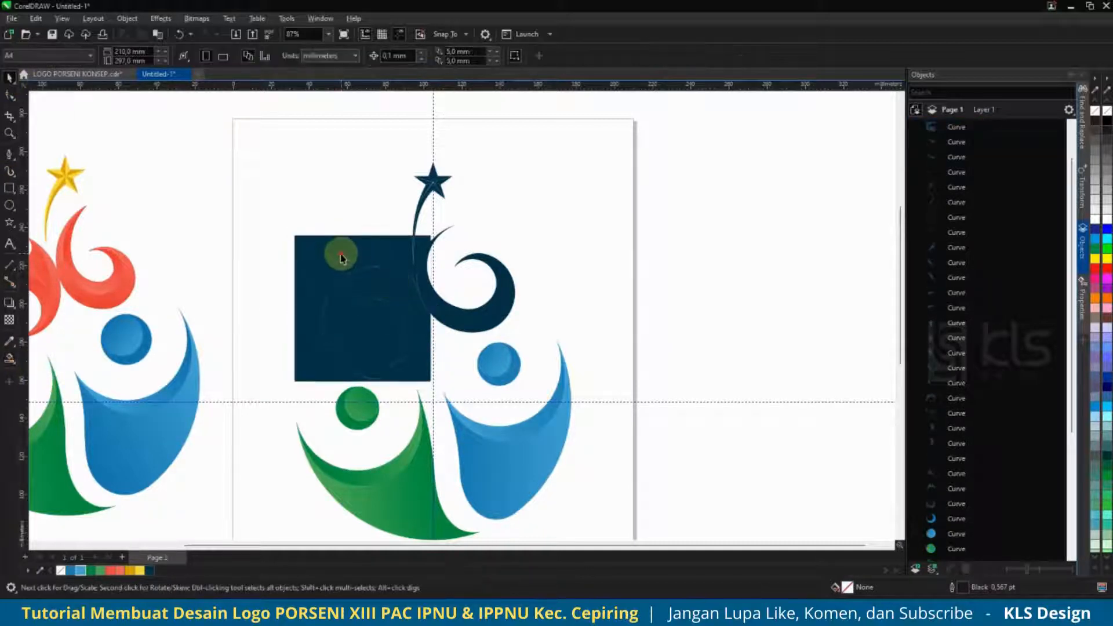
{"action": "left_click", "coordinate": [341, 256]}
{"action": "key", "text": "ctrl+z"}
{"action": "key", "text": "ctrl+z"}
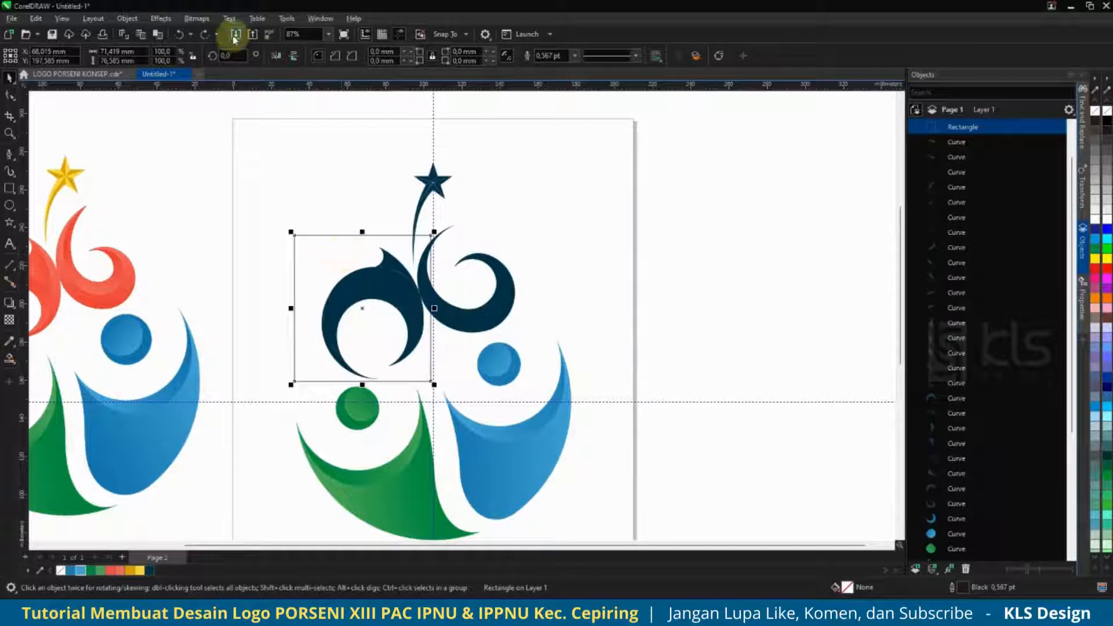
{"action": "left_click", "coordinate": [207, 33]}
Cut the smart-filled surround, delete the rectangle and all the left flame's pieces, and paste the surround back.
{"action": "left_click", "coordinate": [365, 265]}
{"action": "key", "text": "Delete"}
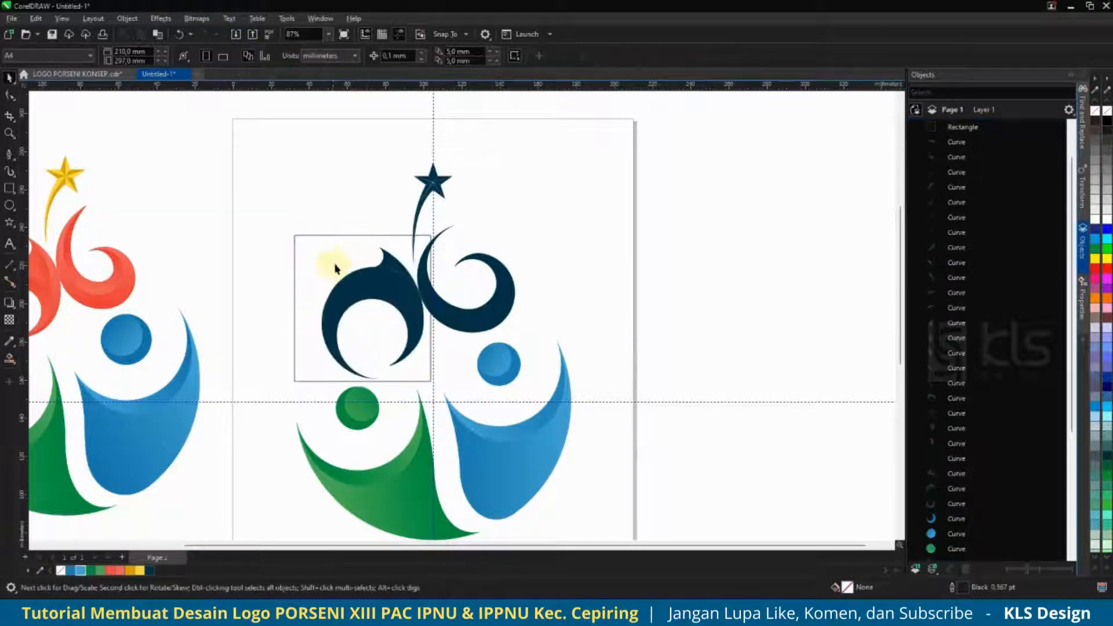
{"action": "left_click", "coordinate": [337, 267]}
{"action": "key", "text": "Delete"}
{"action": "left_click_drag", "start_coordinate": [261, 217], "coordinate": [435, 392]}
{"action": "key", "text": "Delete"}
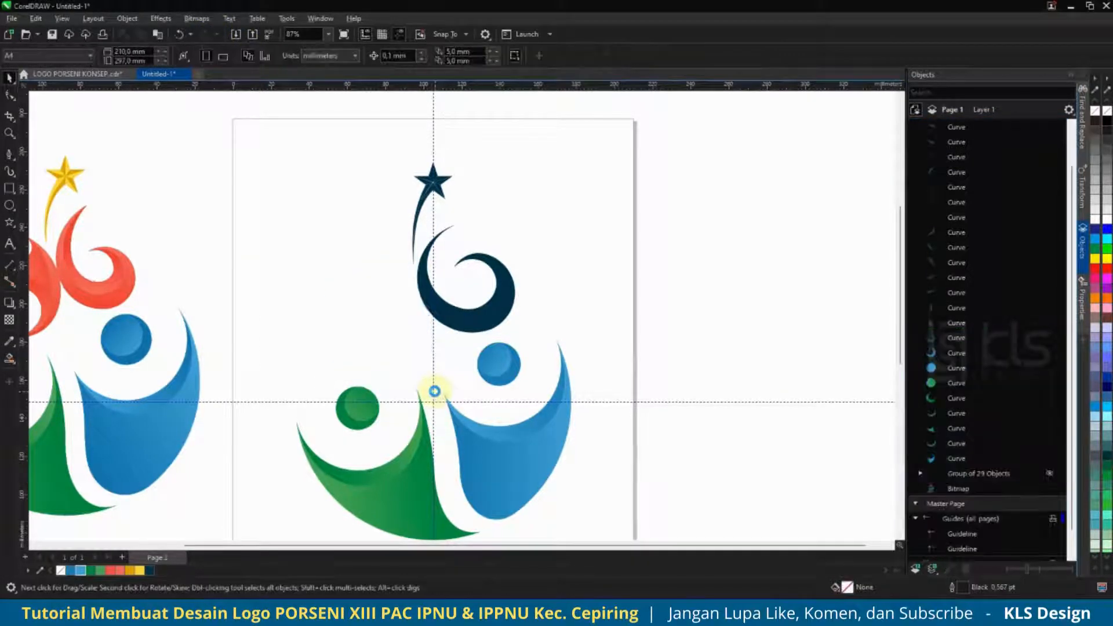
{"action": "key", "text": "ctrl+v"}
Smart-fill the flame-shaped opening in the square surround as one shape, and delete the surround.
{"action": "left_click", "coordinate": [9, 358]}
{"action": "left_click", "coordinate": [356, 290]}
{"action": "left_click", "coordinate": [9, 77]}
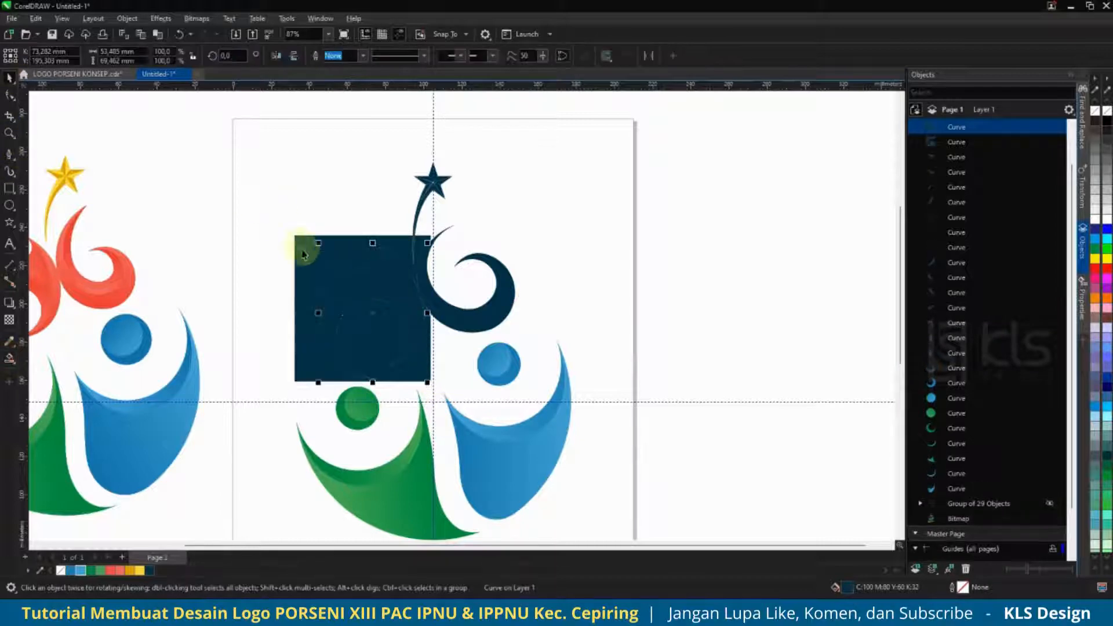
{"action": "left_click", "coordinate": [305, 249]}
{"action": "key", "text": "Delete"}
{"action": "scroll", "coordinate": [421, 316], "scroll_direction": "up", "scroll_amount": 1}
{"action": "scroll", "coordinate": [419, 318], "scroll_direction": "down", "scroll_amount": 1}
{"action": "left_click_drag", "start_coordinate": [419, 317], "coordinate": [397, 340]}
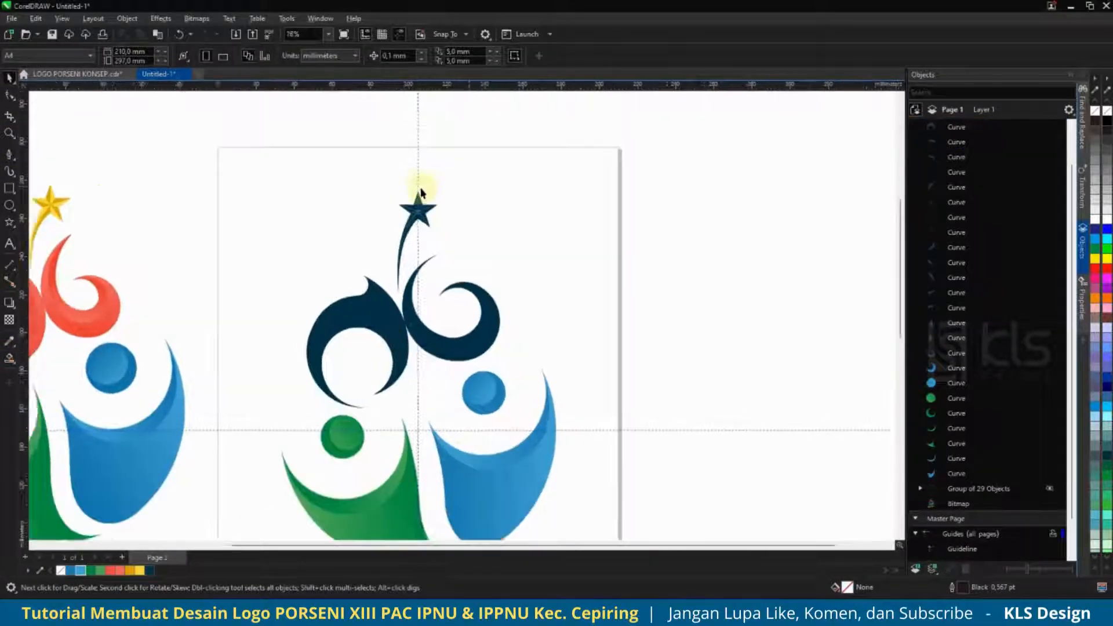
Draw a rough five-node open path with the Pen tool over the right flame, from its outer tip through the lower body to its inner tip.
{"action": "scroll", "coordinate": [418, 184], "scroll_direction": "up", "scroll_amount": 4}
{"action": "scroll", "coordinate": [411, 222], "scroll_direction": "down", "scroll_amount": 4}
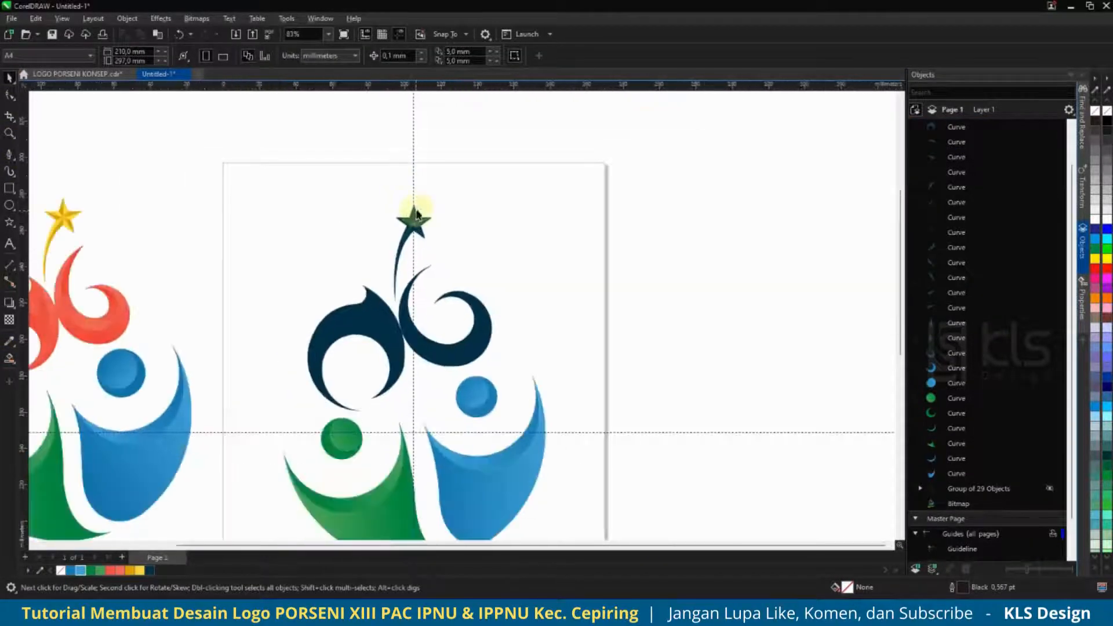
{"action": "scroll", "coordinate": [441, 226], "scroll_direction": "down", "scroll_amount": 2}
{"action": "scroll", "coordinate": [461, 255], "scroll_direction": "up", "scroll_amount": 2}
{"action": "left_click", "coordinate": [512, 266]}
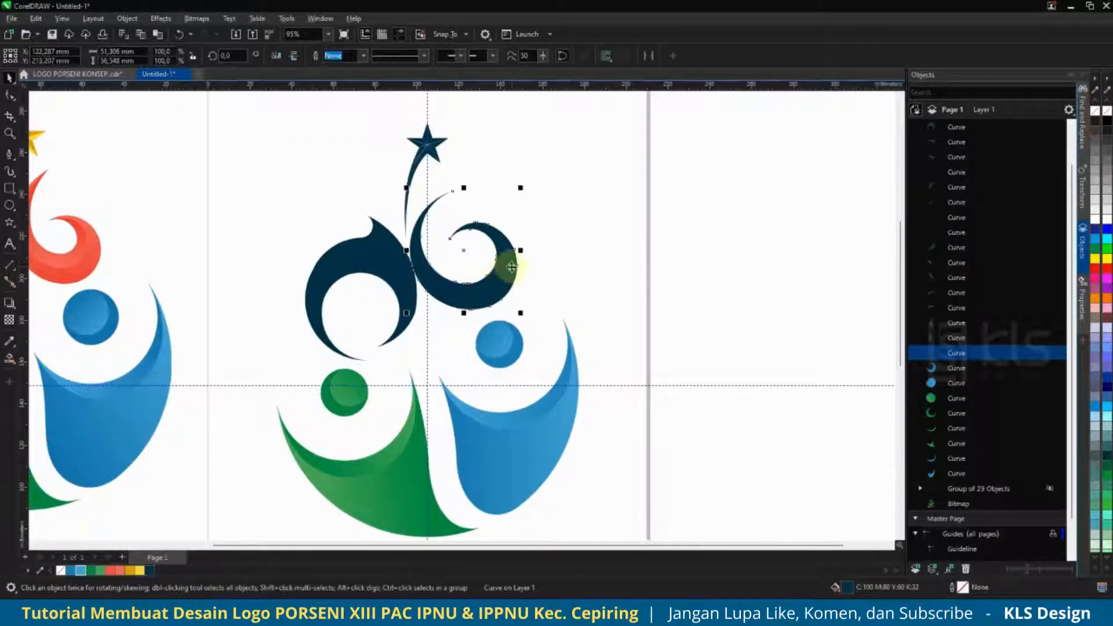
{"action": "scroll", "coordinate": [464, 255], "scroll_direction": "up", "scroll_amount": 1}
{"action": "left_click", "coordinate": [9, 154]}
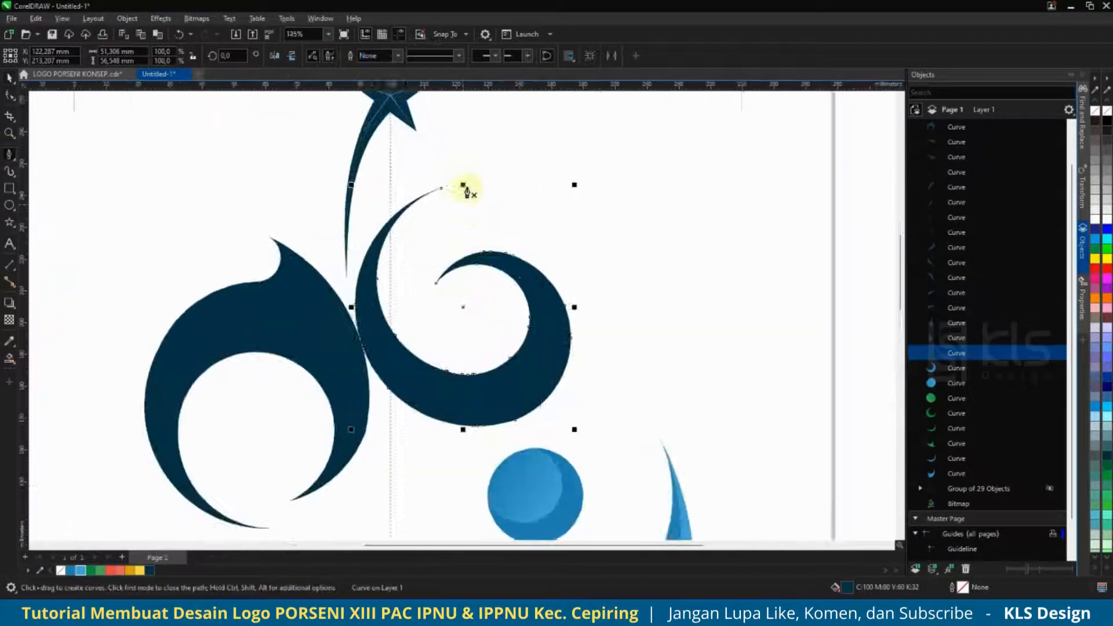
{"action": "scroll", "coordinate": [463, 188], "scroll_direction": "up", "scroll_amount": 2}
{"action": "left_click", "coordinate": [442, 188]}
{"action": "left_click", "coordinate": [396, 367]}
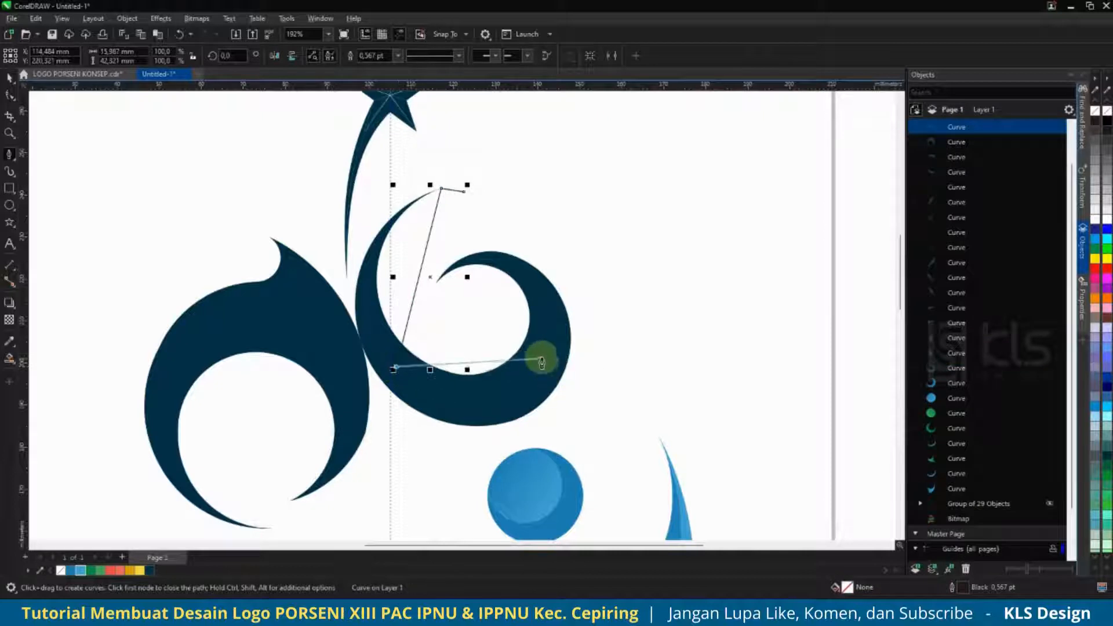
{"action": "left_click", "coordinate": [550, 356]}
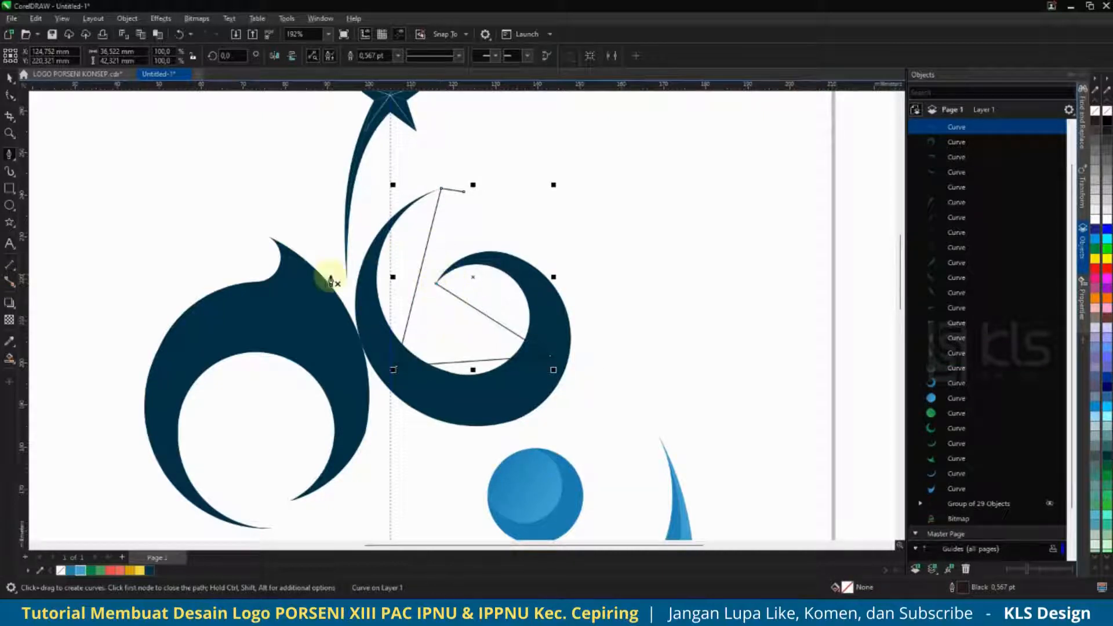
Convert the path's segments to curves and bend the long first segment to run inside the flame's outer arm.
{"action": "left_click", "coordinate": [9, 95]}
{"action": "left_click_drag", "start_coordinate": [666, 141], "coordinate": [363, 380]}
{"action": "left_click", "coordinate": [422, 270]}
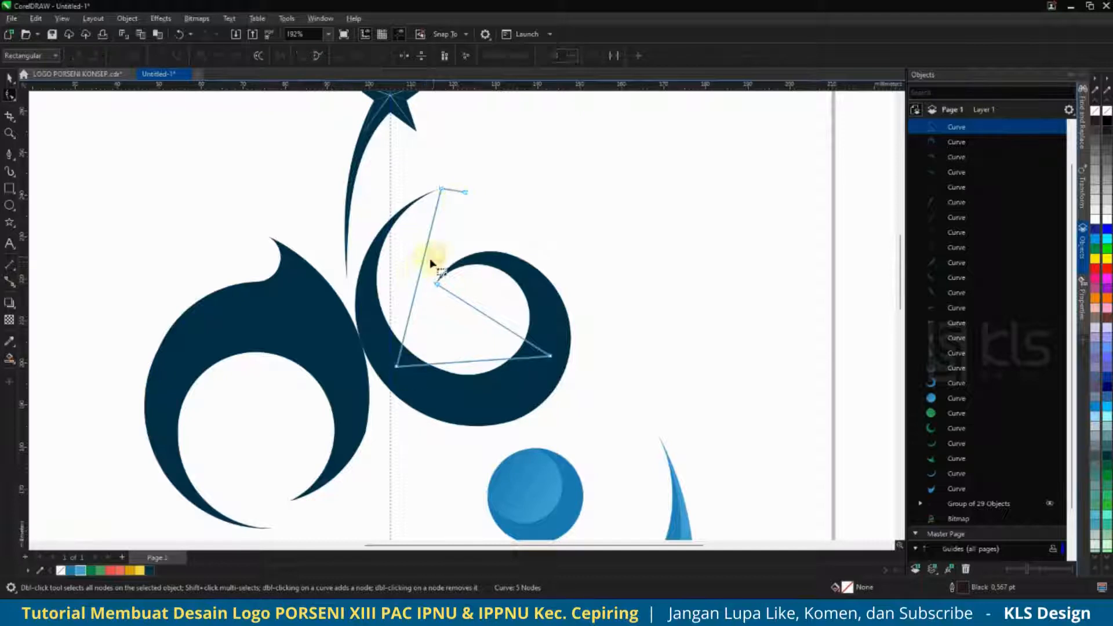
{"action": "left_click_drag", "start_coordinate": [409, 269], "coordinate": [378, 251]}
{"action": "left_click", "coordinate": [390, 345]}
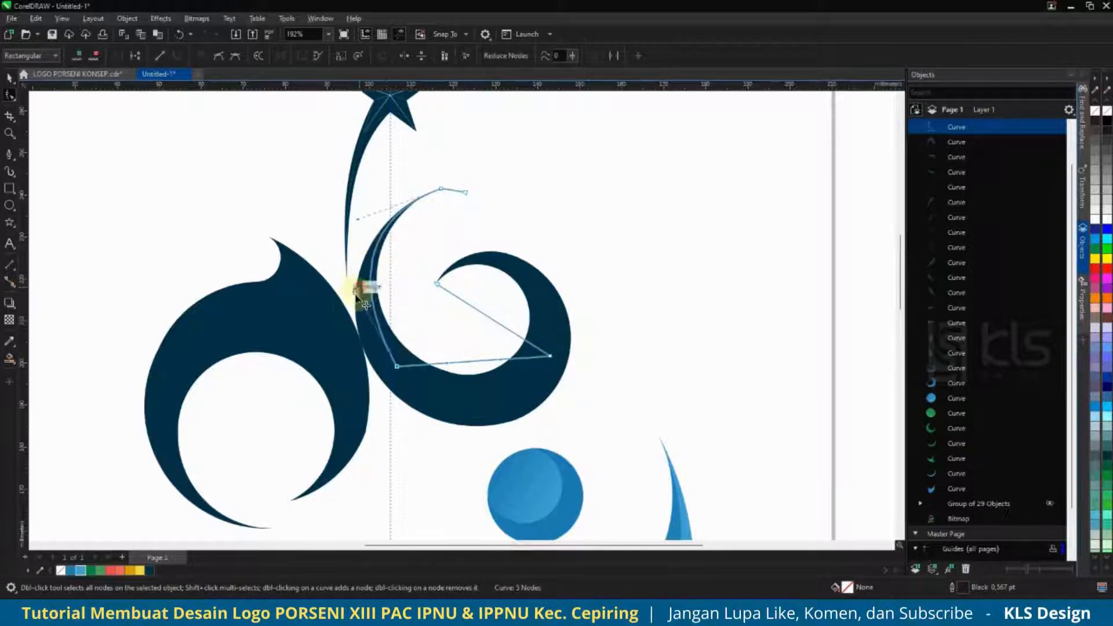
{"action": "left_click_drag", "start_coordinate": [356, 293], "coordinate": [348, 311]}
{"action": "left_click_drag", "start_coordinate": [357, 218], "coordinate": [352, 215]}
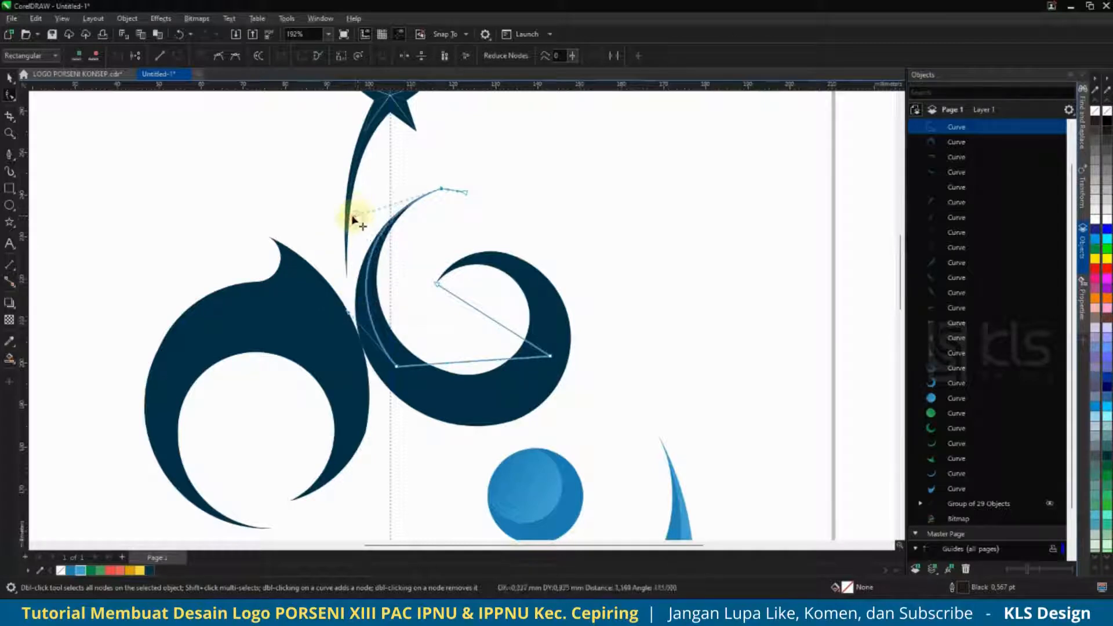
Bend the path's lower and inner segments and adjust their handles to follow the middle of the right flame to its inner tip.
{"action": "left_click_drag", "start_coordinate": [474, 365], "coordinate": [486, 394]}
{"action": "left_click_drag", "start_coordinate": [483, 315], "coordinate": [491, 220]}
{"action": "left_click", "coordinate": [437, 284]}
{"action": "left_click_drag", "start_coordinate": [550, 284], "coordinate": [567, 297]}
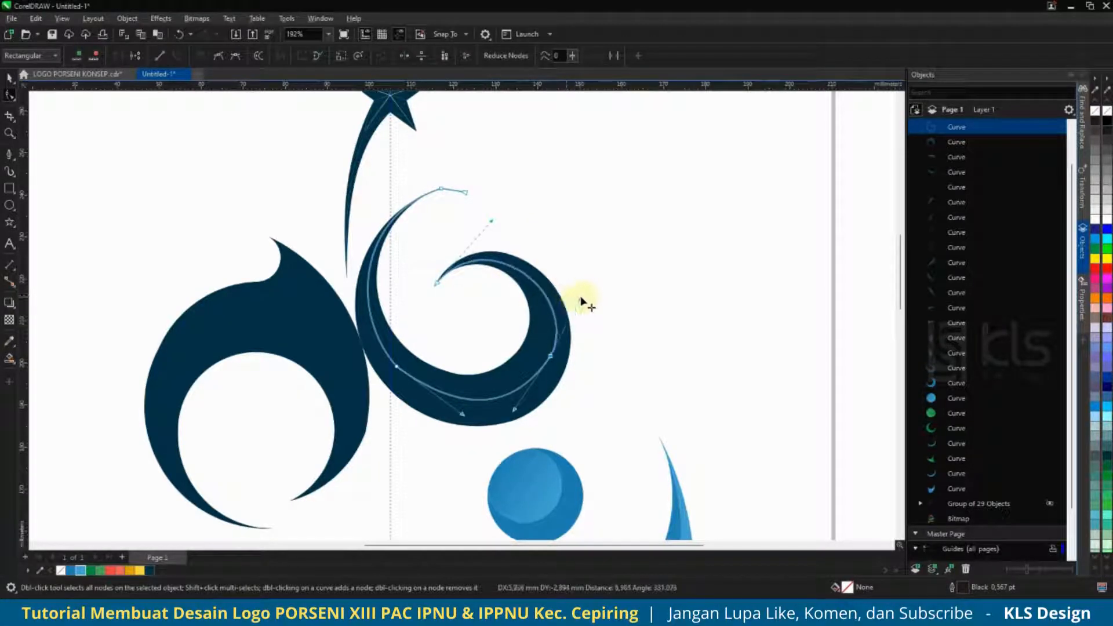
{"action": "left_click_drag", "start_coordinate": [514, 410], "coordinate": [538, 398]}
{"action": "scroll", "coordinate": [551, 356], "scroll_direction": "up", "scroll_amount": 3}
{"action": "mouse_move", "coordinate": [580, 199]}
{"action": "left_mouse_down"}
{"action": "mouse_move", "coordinate": [567, 194]}
{"action": "mouse_move", "coordinate": [587, 196]}
{"action": "left_mouse_up"}
{"action": "scroll", "coordinate": [578, 227], "scroll_direction": "down", "scroll_amount": 2}
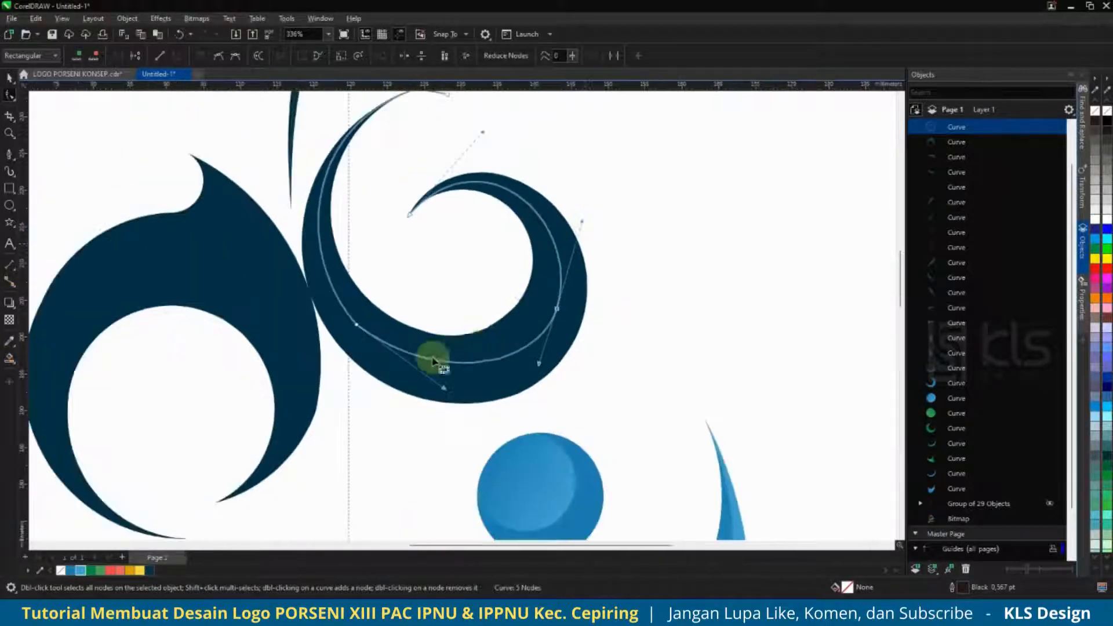
Fine-tune the handle of the right flame path's lower segment so it curves smoothly through the middle of the flame's base.
{"action": "scroll", "coordinate": [433, 358], "scroll_direction": "up", "scroll_amount": 2}
{"action": "left_click_drag", "start_coordinate": [486, 417], "coordinate": [462, 449]}
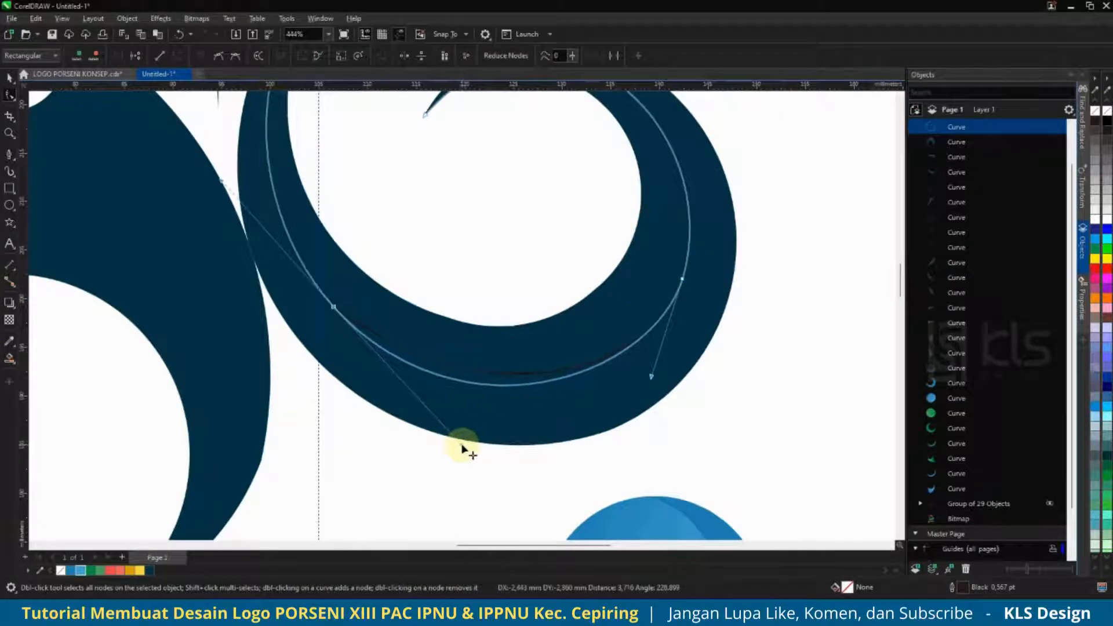
{"action": "scroll", "coordinate": [462, 449], "scroll_direction": "down", "scroll_amount": 3}
{"action": "left_click", "coordinate": [10, 80]}
{"action": "scroll", "coordinate": [232, 256], "scroll_direction": "down", "scroll_amount": 3}
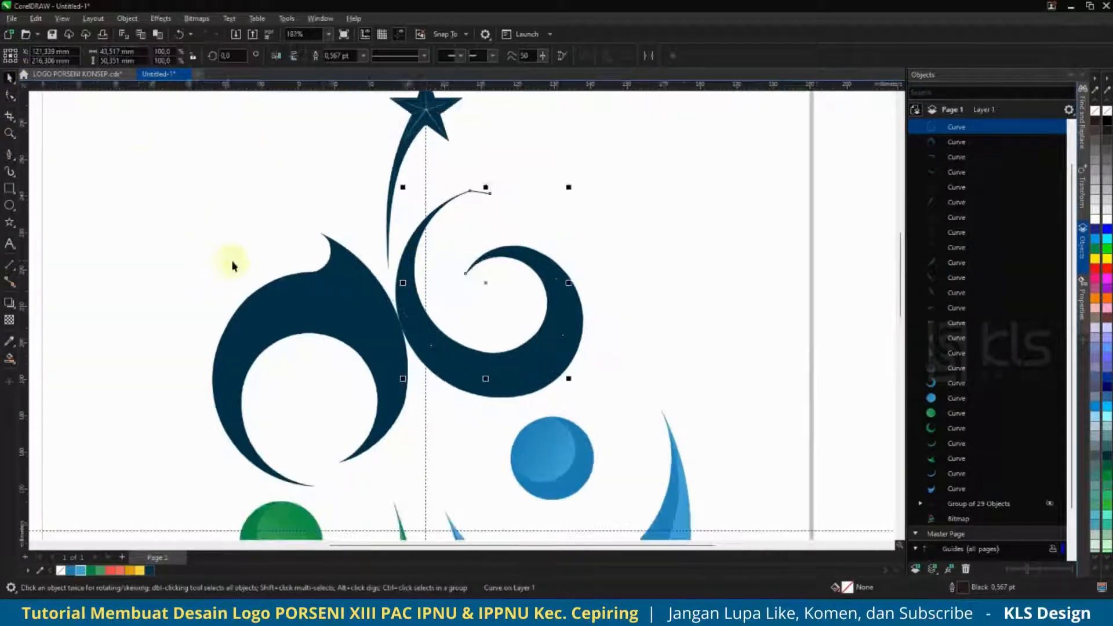
Draw a three-node open path with the Pen tool from above the left flame, through its upper tip, to its inner lower tip.
{"action": "scroll", "coordinate": [295, 323], "scroll_direction": "up", "scroll_amount": 3}
{"action": "left_click", "coordinate": [10, 154]}
{"action": "scroll", "coordinate": [428, 256], "scroll_direction": "down", "scroll_amount": 4}
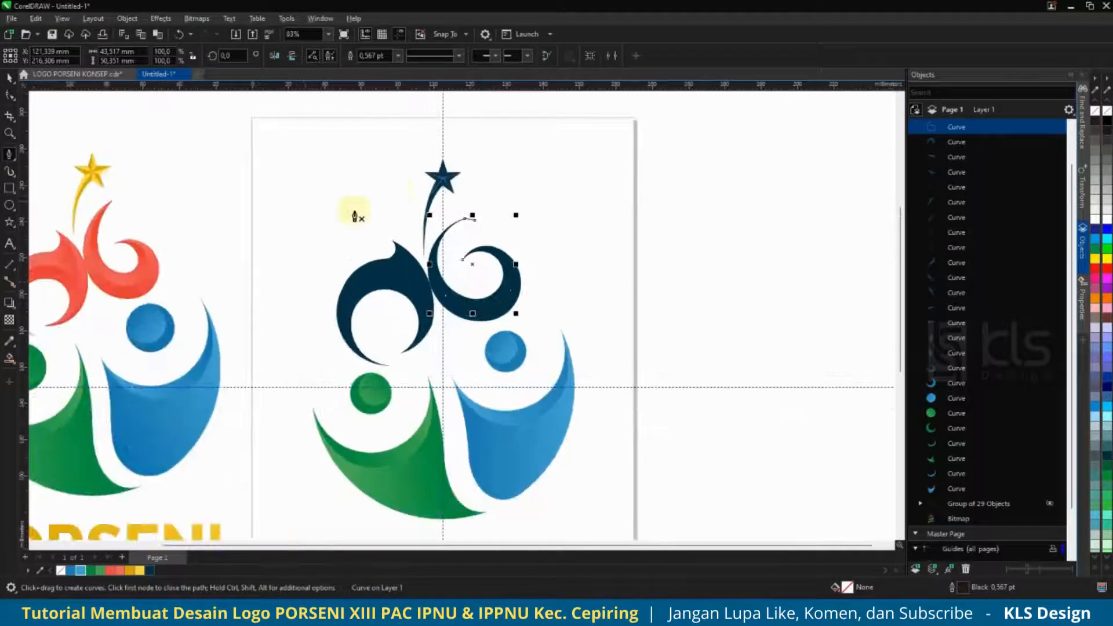
{"action": "left_click", "coordinate": [389, 191]}
{"action": "left_click", "coordinate": [390, 240]}
{"action": "left_click", "coordinate": [390, 241]}
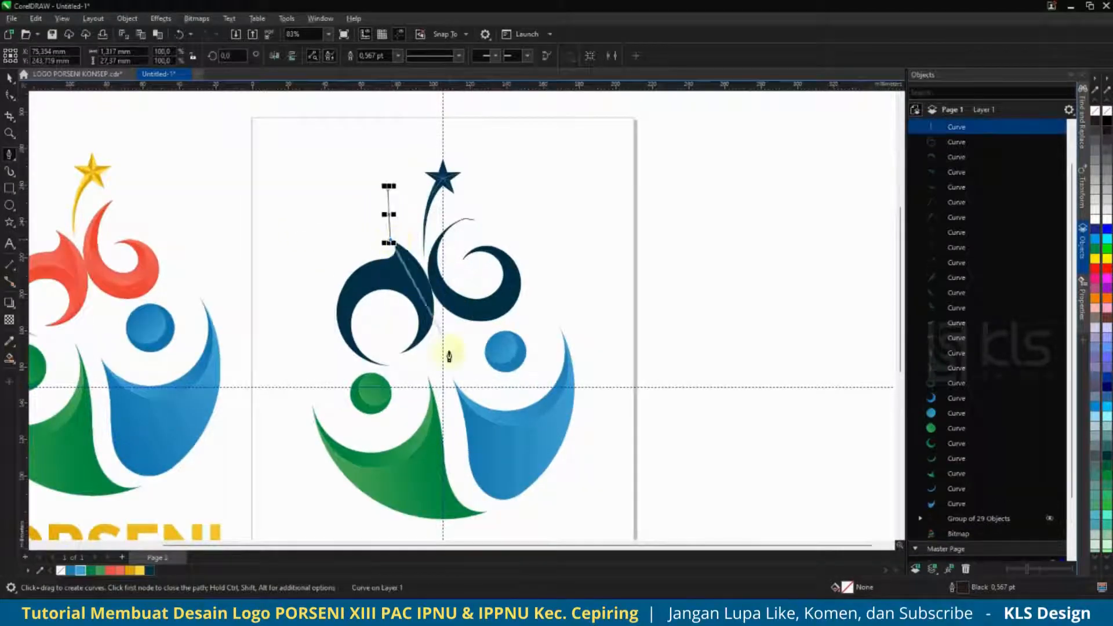
{"action": "left_click", "coordinate": [400, 355]}
Convert the path to curves and bend its lower segment to run inside the left flame's right arm.
{"action": "left_click", "coordinate": [10, 94]}
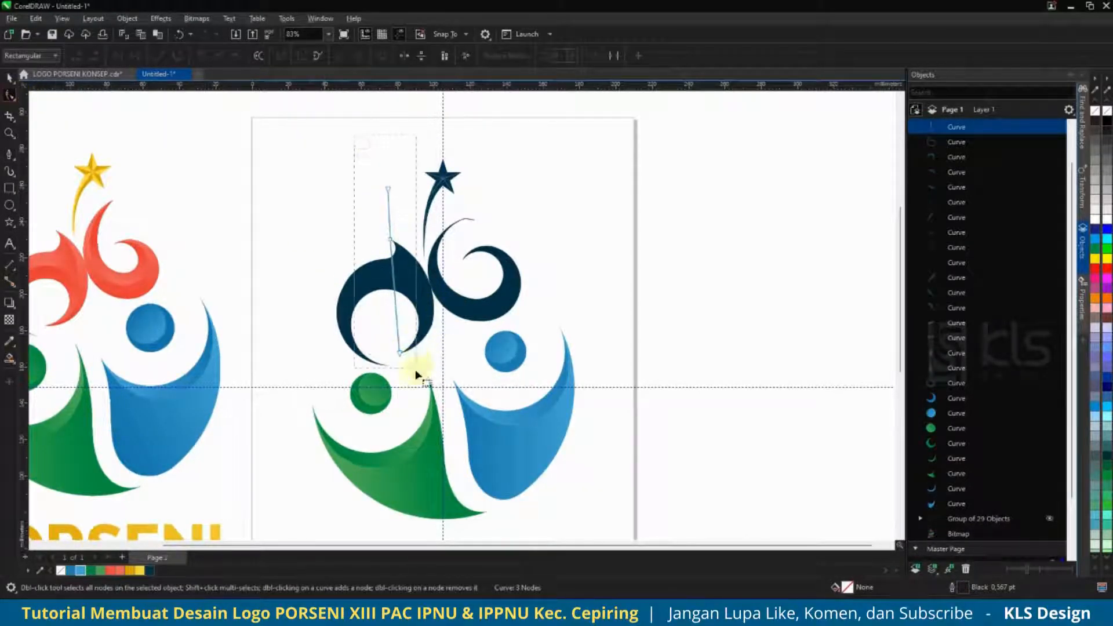
{"action": "scroll", "coordinate": [383, 267], "scroll_direction": "up", "scroll_amount": 4}
{"action": "left_click_drag", "start_coordinate": [406, 288], "coordinate": [471, 339]}
{"action": "left_click", "coordinate": [398, 205]}
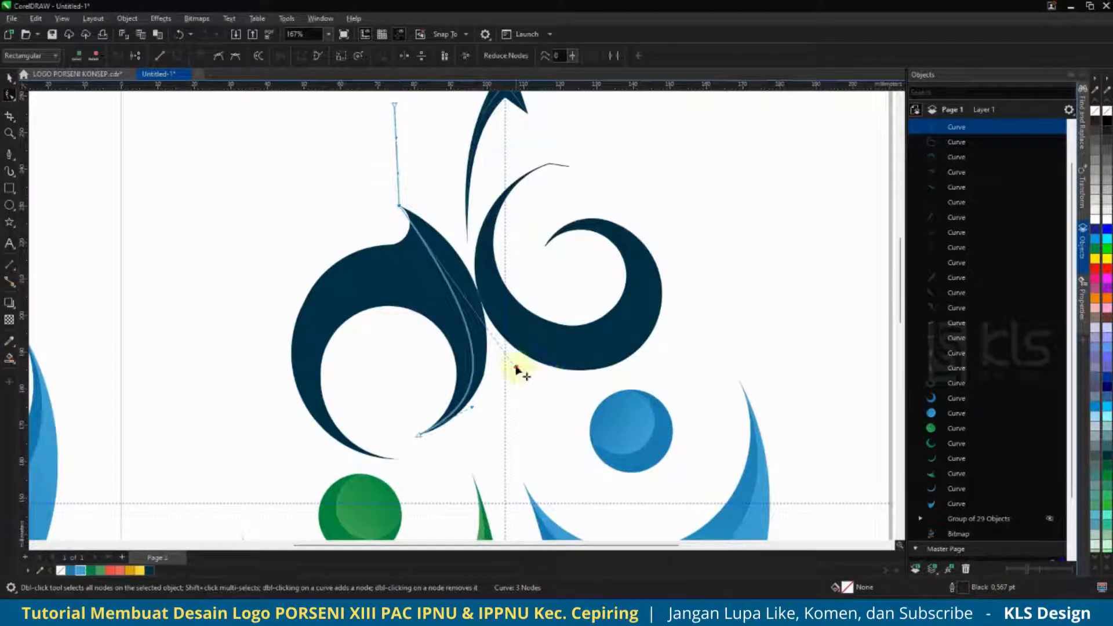
{"action": "left_click_drag", "start_coordinate": [517, 370], "coordinate": [497, 289]}
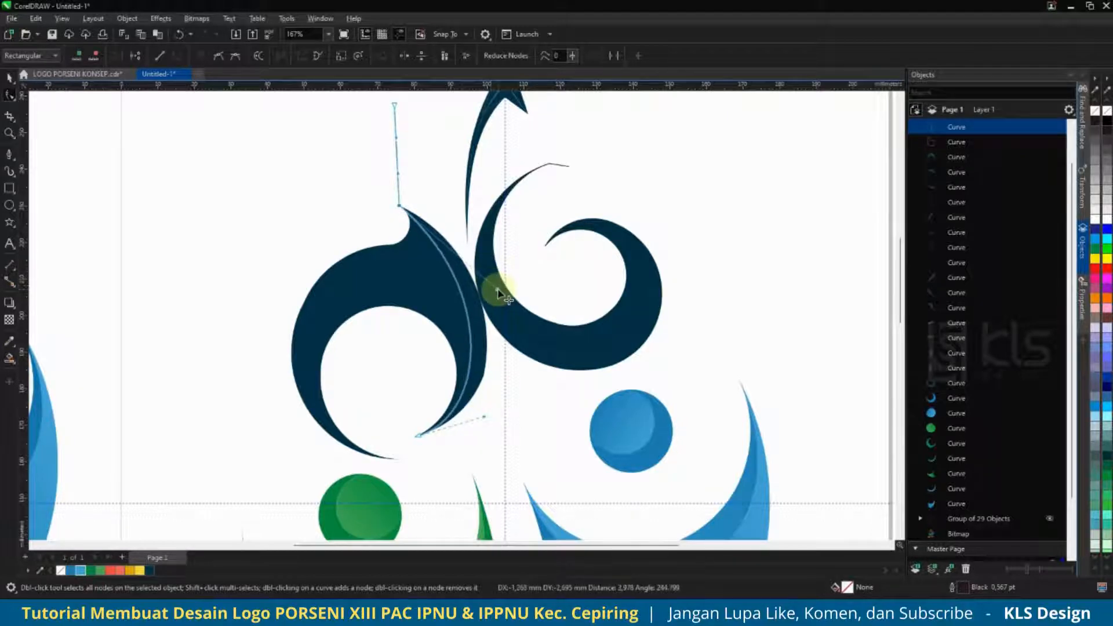
{"action": "scroll", "coordinate": [538, 352], "scroll_direction": "down", "scroll_amount": 2}
Draw a four-node open path with the Pen tool from the left flame's lower tip, over its left side, to its right arm.
{"action": "scroll", "coordinate": [416, 298], "scroll_direction": "up", "scroll_amount": 1}
{"action": "left_click", "coordinate": [10, 156]}
{"action": "left_click", "coordinate": [491, 456]}
{"action": "left_click", "coordinate": [472, 451]}
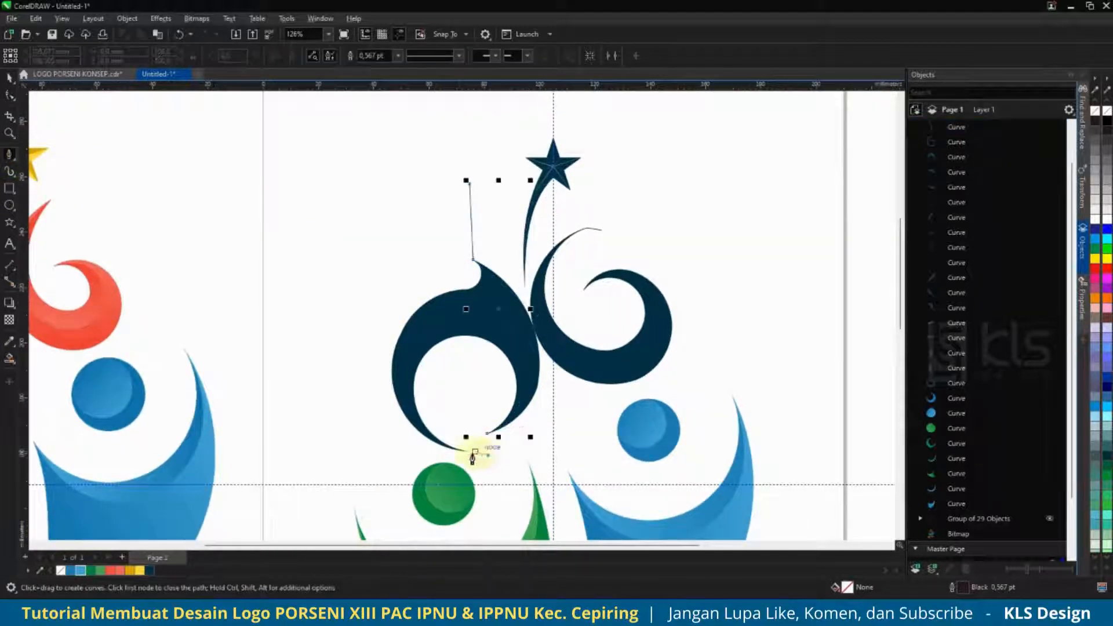
{"action": "left_click", "coordinate": [409, 342]}
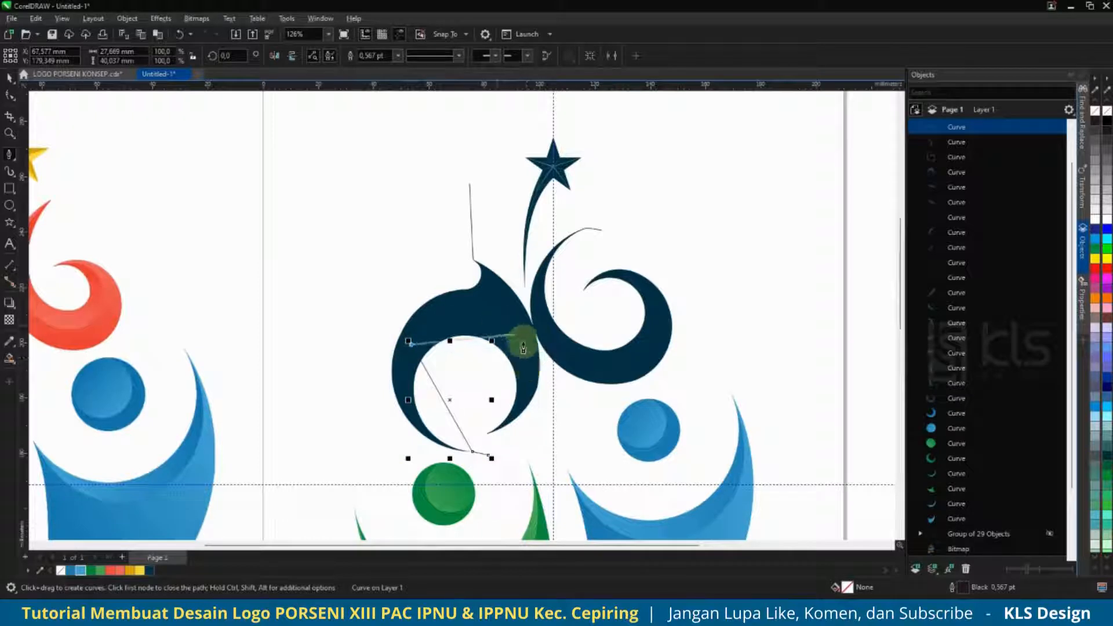
{"action": "left_click_drag", "start_coordinate": [525, 377], "coordinate": [543, 373]}
Convert the four-node path to curves and bend its segments over the round opening and down the left flame's left arm.
{"action": "left_click", "coordinate": [10, 95]}
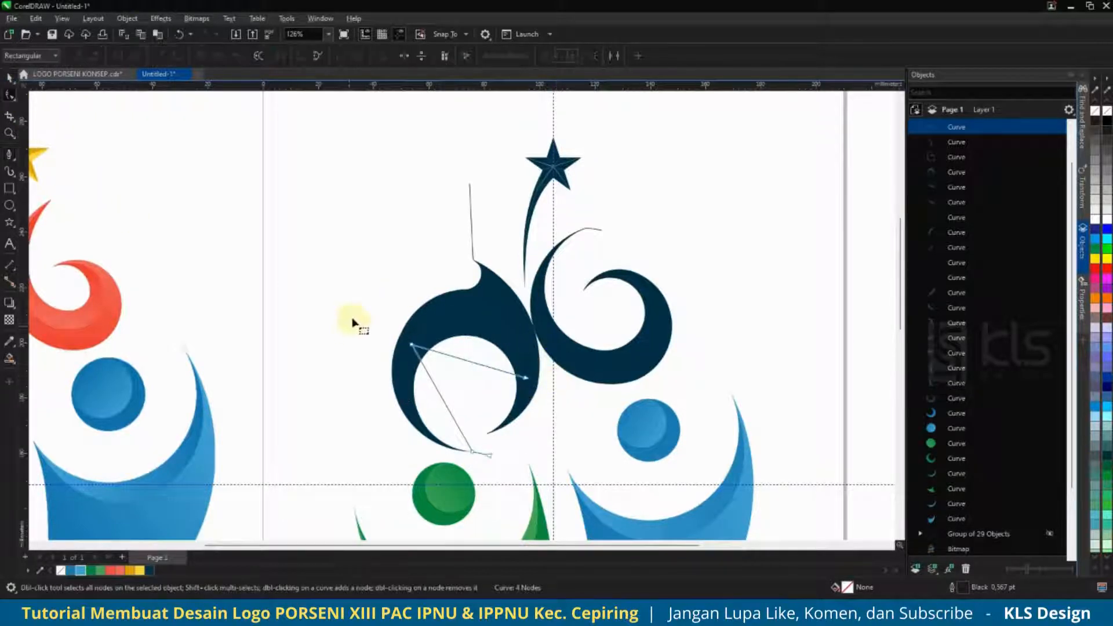
{"action": "left_click_drag", "start_coordinate": [564, 456], "coordinate": [377, 313]}
{"action": "left_click_drag", "start_coordinate": [464, 362], "coordinate": [479, 315]}
{"action": "left_click_drag", "start_coordinate": [439, 392], "coordinate": [413, 419]}
{"action": "scroll", "coordinate": [444, 438], "scroll_direction": "up", "scroll_amount": 2}
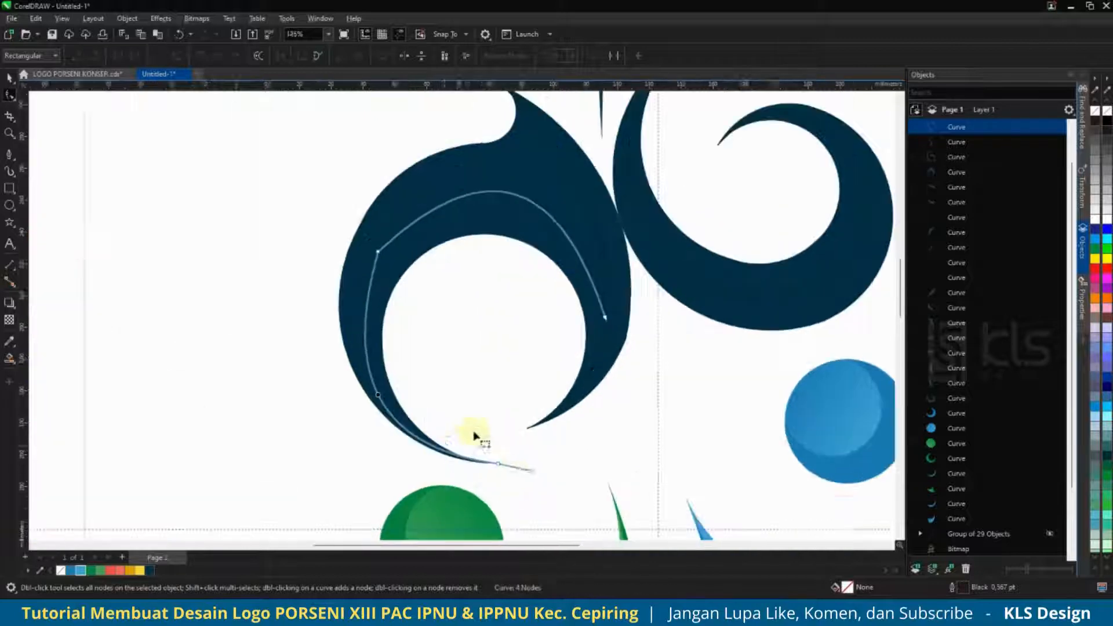
Adjust the path's handles so it arcs smoothly around the left flame's round opening from the lower tip to the right arm.
{"action": "left_click", "coordinate": [498, 464]}
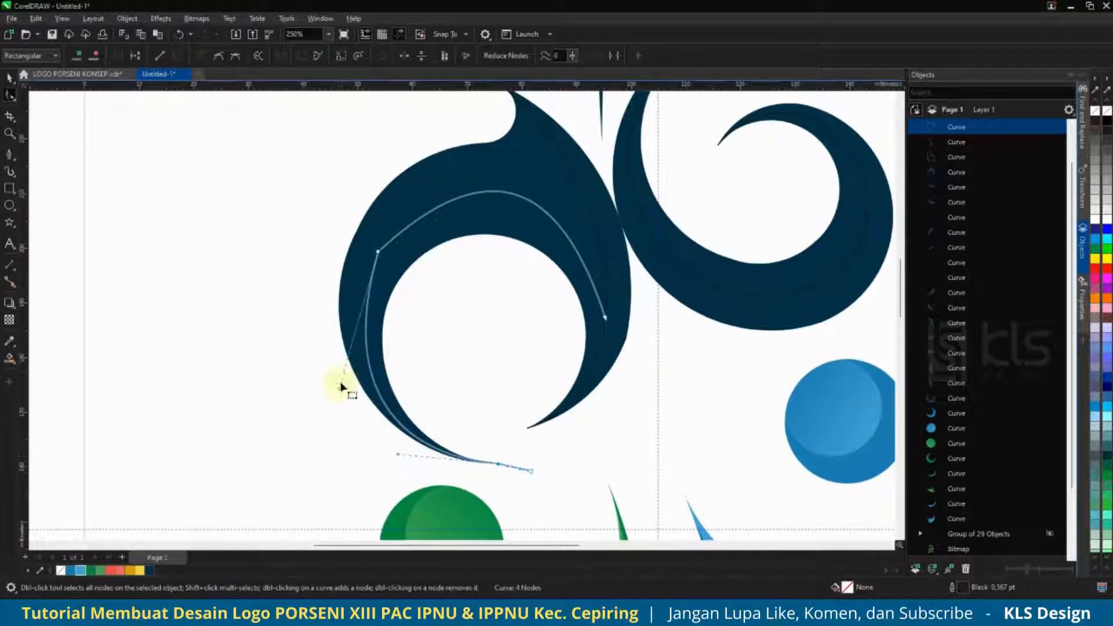
{"action": "mouse_move", "coordinate": [341, 386]}
{"action": "left_mouse_down"}
{"action": "mouse_move", "coordinate": [323, 338]}
{"action": "mouse_move", "coordinate": [331, 371]}
{"action": "left_mouse_up"}
{"action": "left_click_drag", "start_coordinate": [455, 175], "coordinate": [443, 136]}
{"action": "left_click_drag", "start_coordinate": [550, 184], "coordinate": [614, 185]}
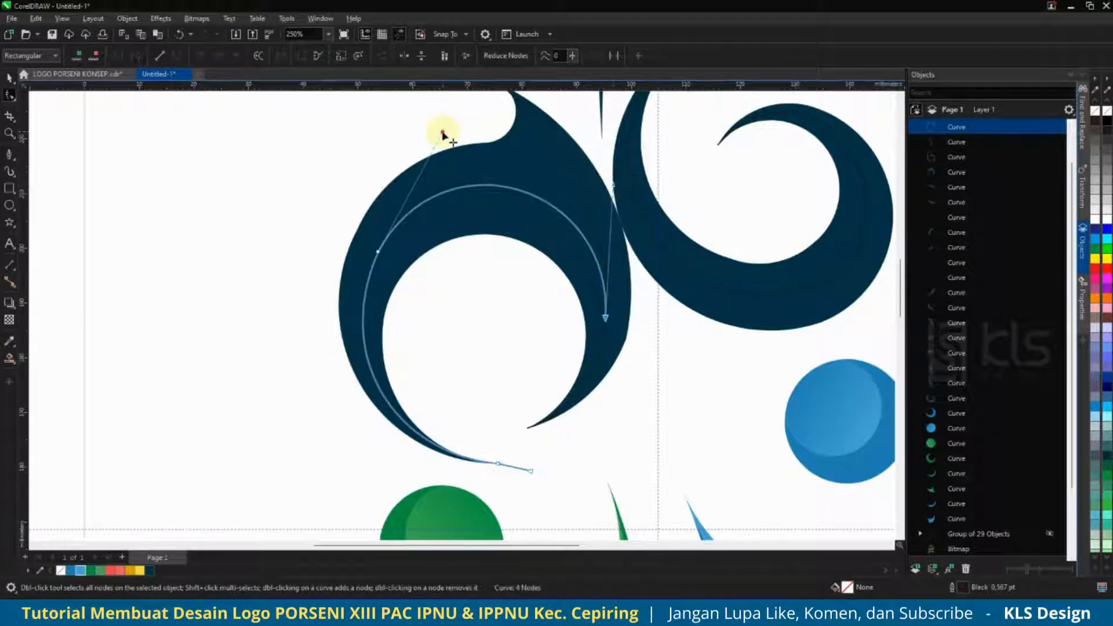
{"action": "scroll", "coordinate": [427, 278], "scroll_direction": "down", "scroll_amount": 4}
{"action": "key", "text": "space"}
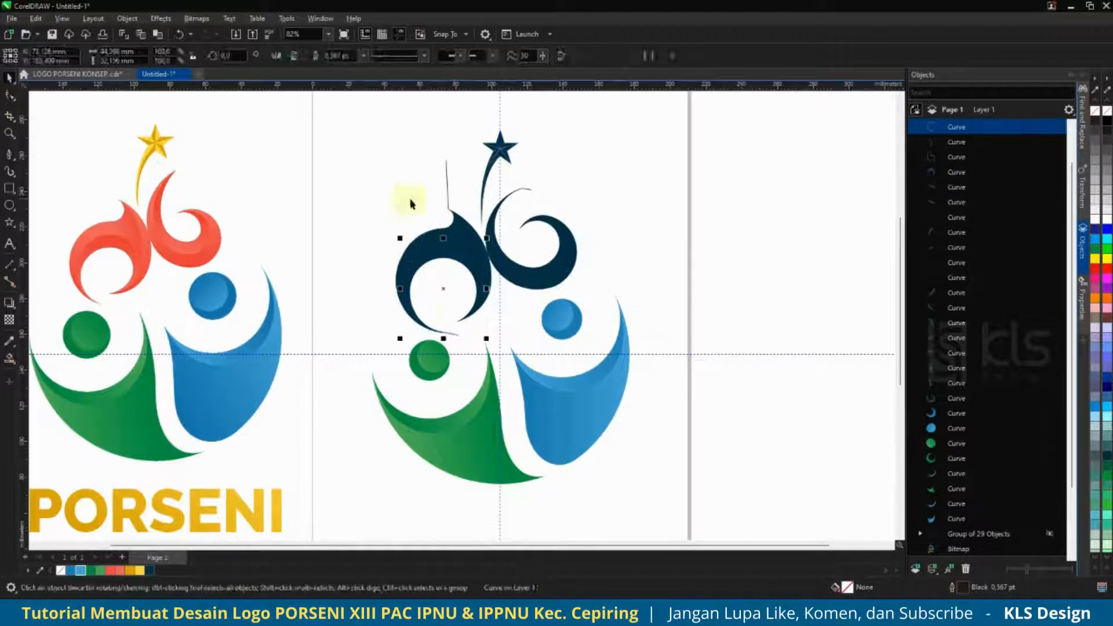
{"action": "scroll", "coordinate": [410, 203], "scroll_direction": "down", "scroll_amount": 2}
{"action": "scroll", "coordinate": [510, 294], "scroll_direction": "up", "scroll_amount": 5}
{"action": "left_click", "coordinate": [510, 366]}
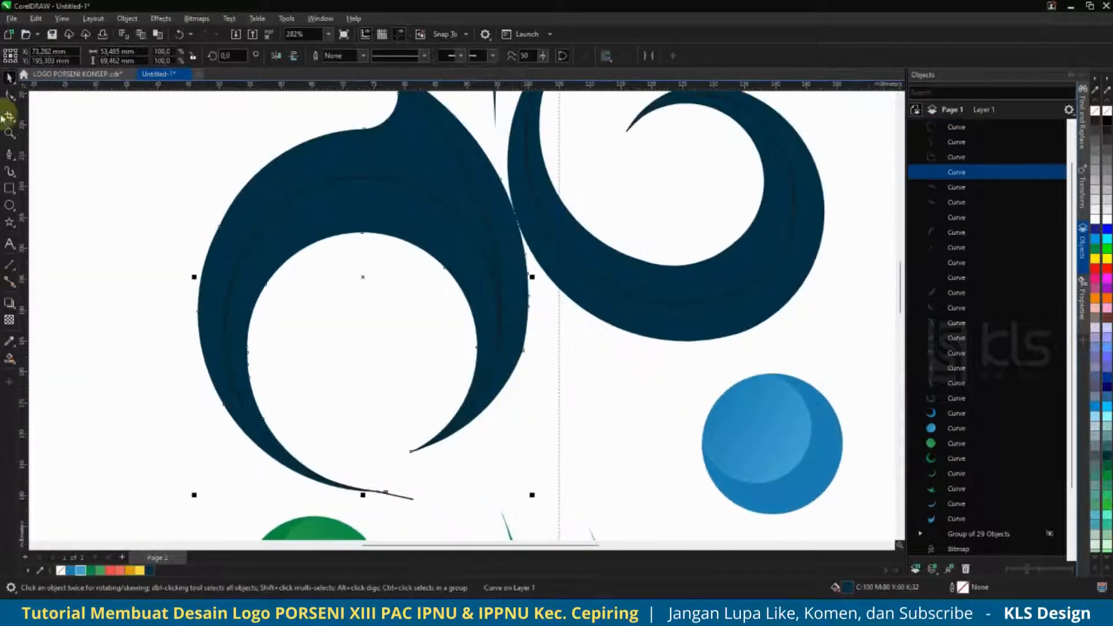
{"action": "left_click", "coordinate": [9, 95]}
{"action": "scroll", "coordinate": [429, 406], "scroll_direction": "down", "scroll_amount": 4}
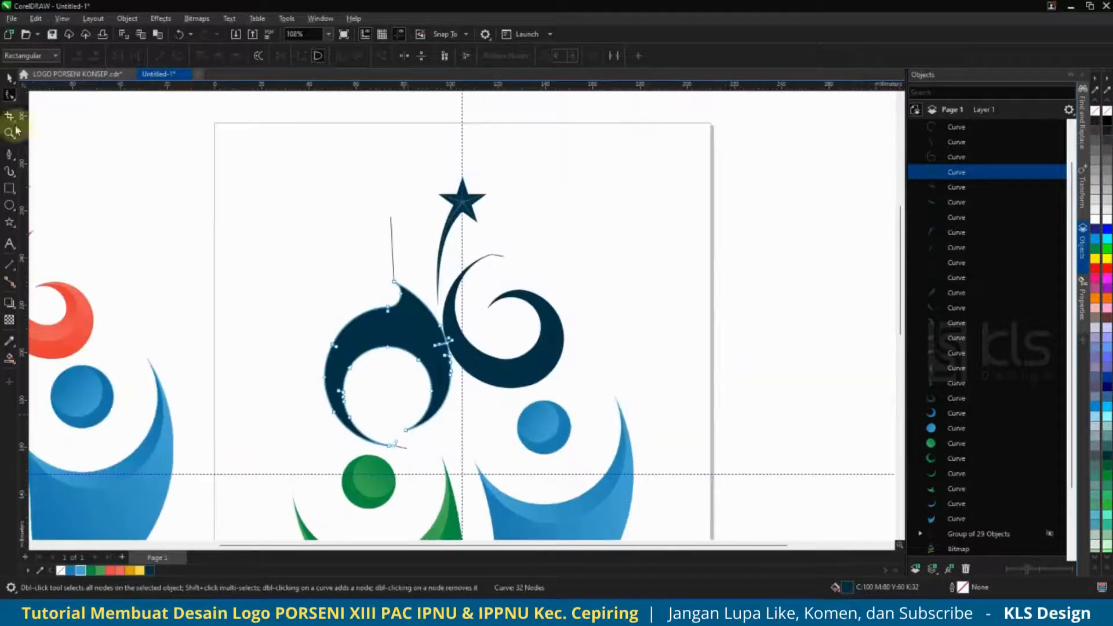
{"action": "left_click", "coordinate": [9, 77]}
{"action": "left_click", "coordinate": [286, 244]}
{"action": "left_click_drag", "start_coordinate": [246, 422], "coordinate": [239, 385]}
Smart-fill the regions that the curved paths divide off in the left and right flames.
{"action": "left_click", "coordinate": [9, 355]}
{"action": "scroll", "coordinate": [368, 298], "scroll_direction": "up", "scroll_amount": 2}
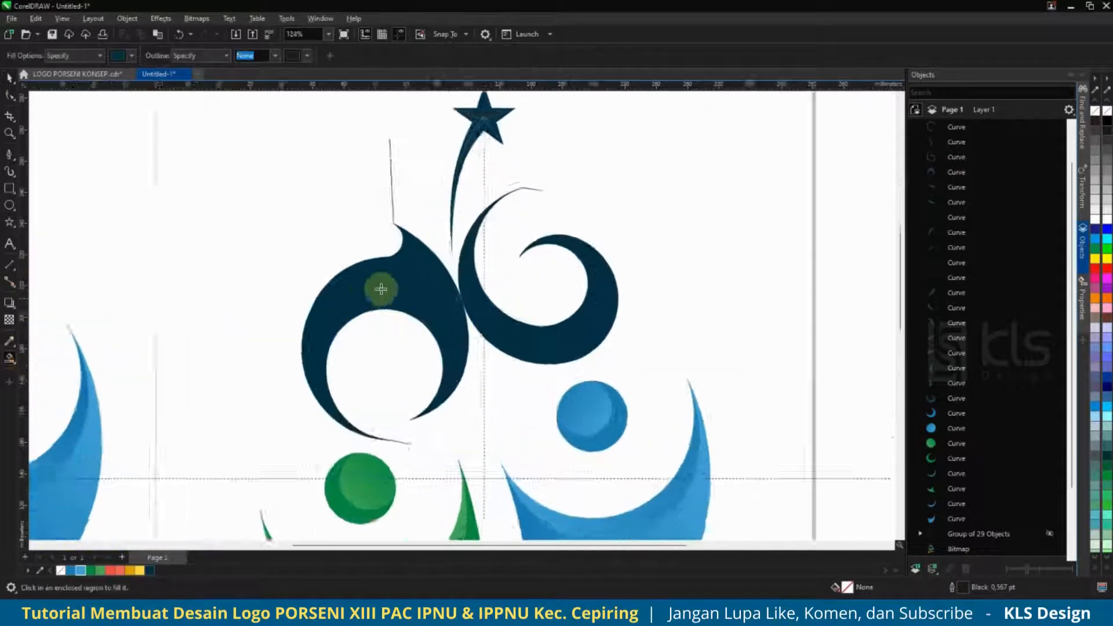
{"action": "left_click", "coordinate": [395, 279]}
{"action": "left_click", "coordinate": [488, 334]}
{"action": "left_click", "coordinate": [552, 348]}
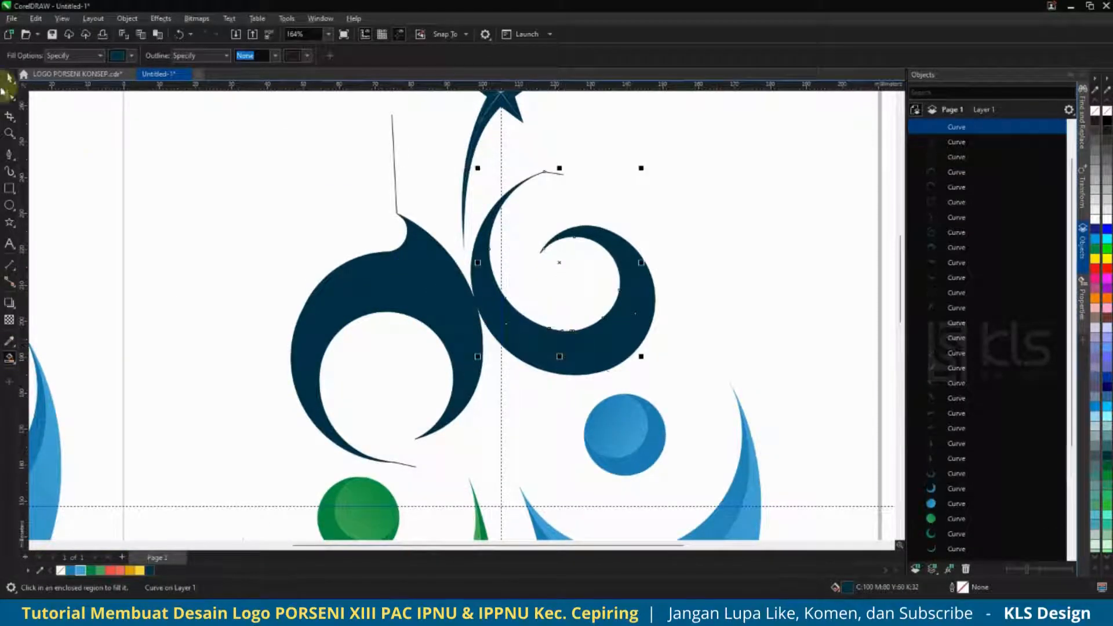
Delete the original flame shapes and the guide paths, keeping only the smart-filled pieces of both flames.
{"action": "left_click", "coordinate": [10, 77]}
{"action": "left_click", "coordinate": [951, 189], "text": "shift"}
{"action": "key", "text": "Delete"}
{"action": "left_click_drag", "start_coordinate": [746, 151], "coordinate": [204, 431]}
{"action": "key", "text": "Delete"}
{"action": "left_click", "coordinate": [412, 286]}
{"action": "key", "text": "Delete"}
{"action": "left_click", "coordinate": [412, 286]}
{"action": "key", "text": "Delete"}
{"action": "left_click", "coordinate": [435, 256]}
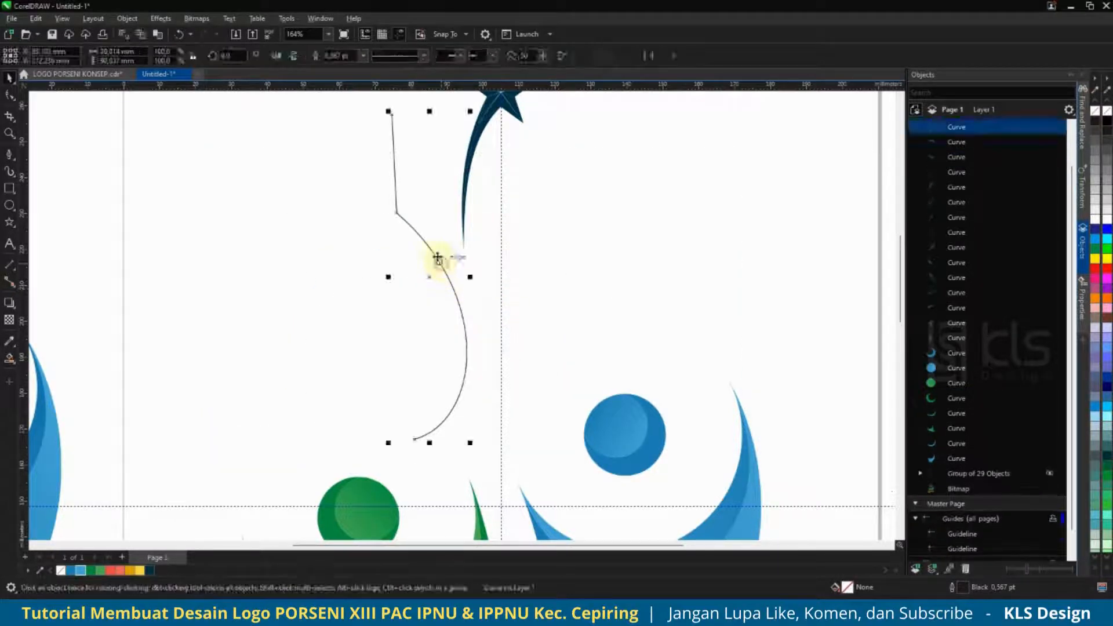
{"action": "key", "text": "Delete"}
Colour the right flame's inner crescent red and give it a horizontal fountain fill in the two red palette tones, with an added middle stop.
{"action": "scroll", "coordinate": [452, 279], "scroll_direction": "down", "scroll_amount": 4}
{"action": "scroll", "coordinate": [492, 237], "scroll_direction": "up", "scroll_amount": 2}
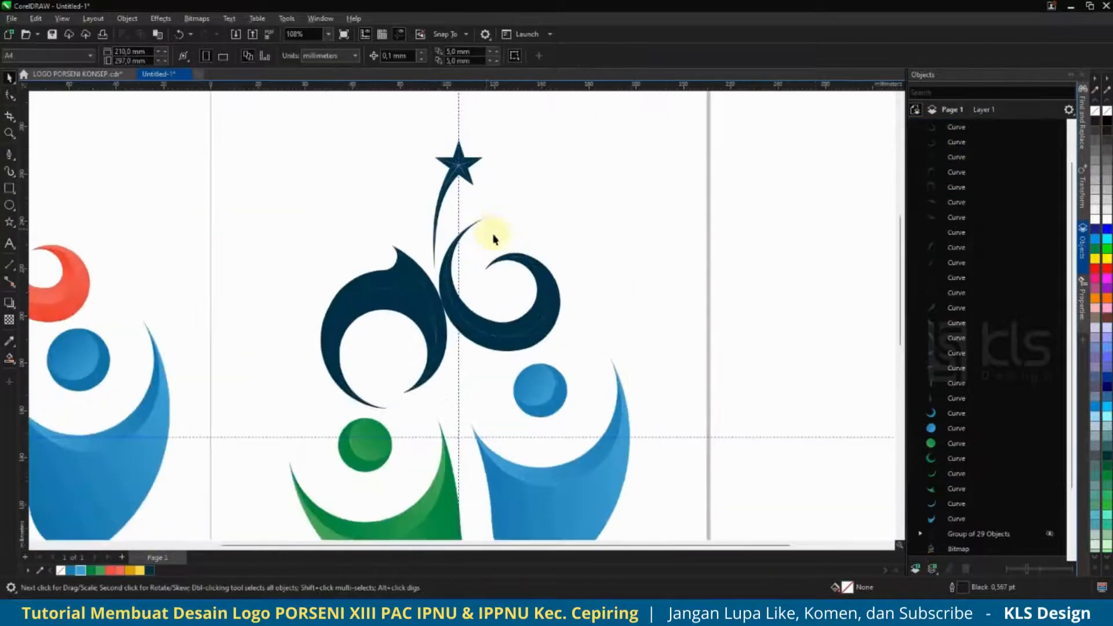
{"action": "scroll", "coordinate": [496, 263], "scroll_direction": "down", "scroll_amount": 2}
{"action": "scroll", "coordinate": [495, 261], "scroll_direction": "up", "scroll_amount": 1}
{"action": "scroll", "coordinate": [499, 197], "scroll_direction": "up", "scroll_amount": 1}
{"action": "left_click", "coordinate": [503, 290]}
{"action": "scroll", "coordinate": [504, 289], "scroll_direction": "down", "scroll_amount": 1}
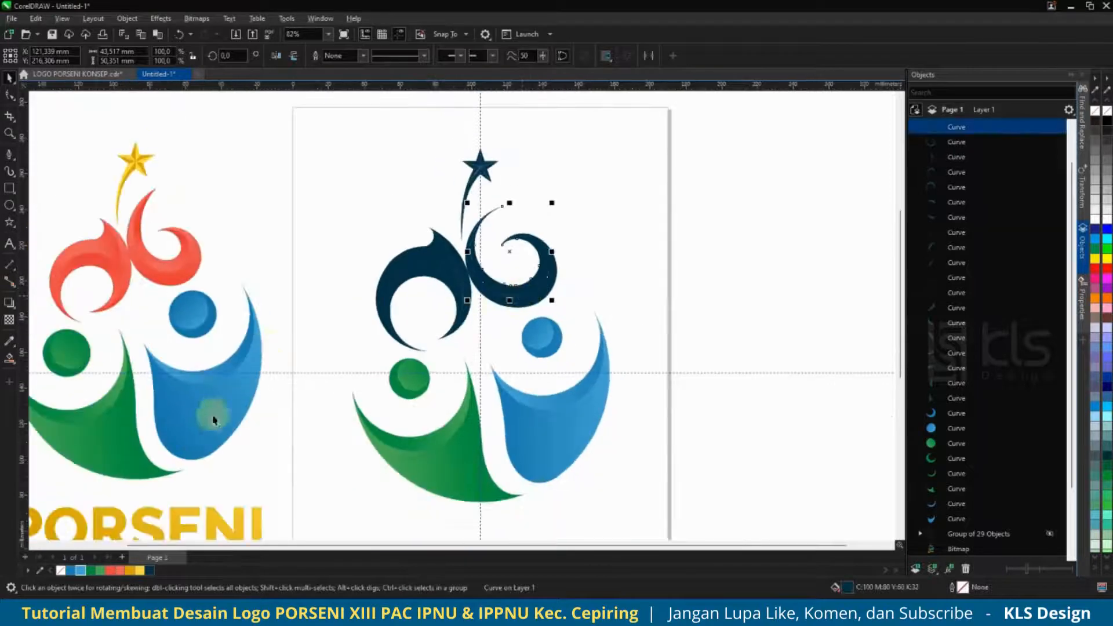
{"action": "left_click", "coordinate": [113, 571]}
{"action": "left_click", "coordinate": [9, 359]}
{"action": "left_click_drag", "start_coordinate": [466, 265], "coordinate": [529, 266]}
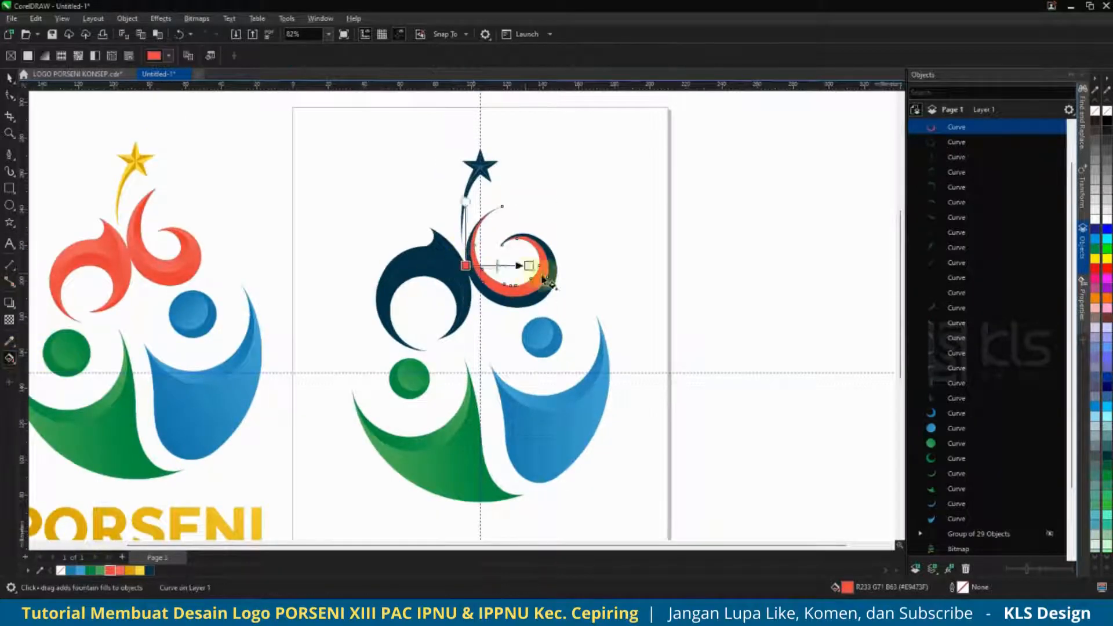
{"action": "left_click", "coordinate": [110, 571]}
{"action": "double_click", "coordinate": [501, 265]}
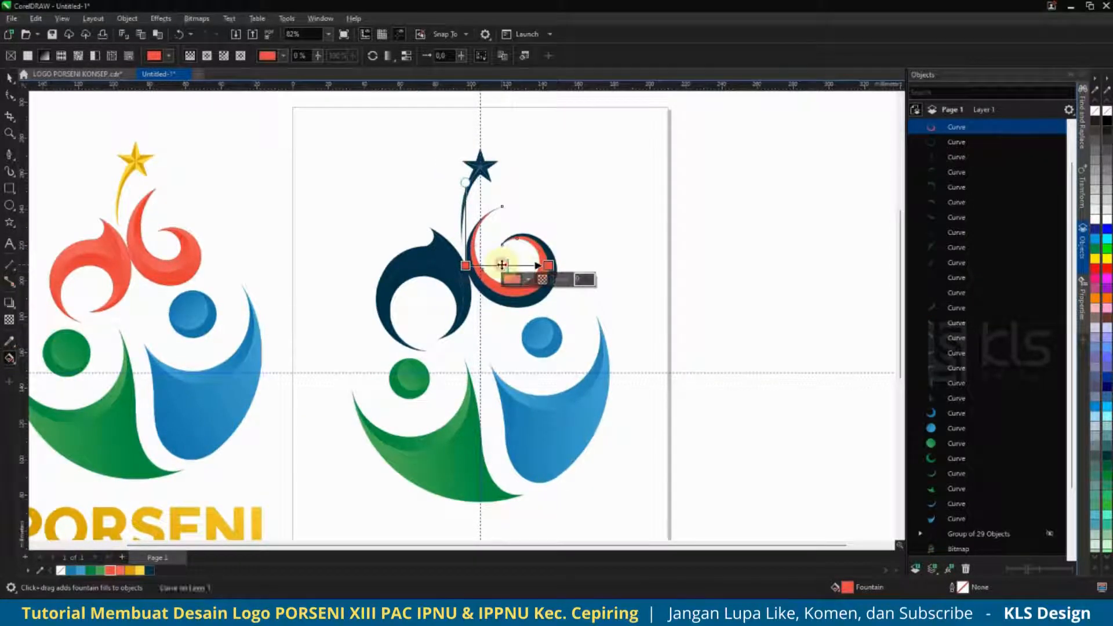
{"action": "left_click_drag", "start_coordinate": [122, 571], "coordinate": [479, 264]}
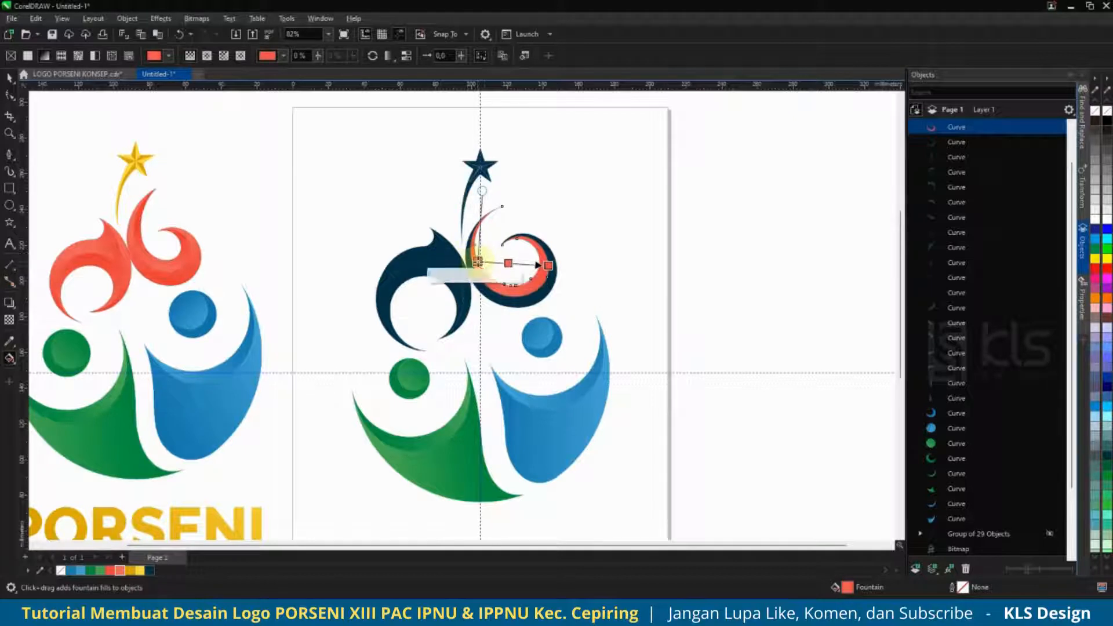
Apply a horizontal fountain fill in the two red tones to the right flame's outer crescent, adding a middle colour stop.
{"action": "left_click", "coordinate": [512, 308]}
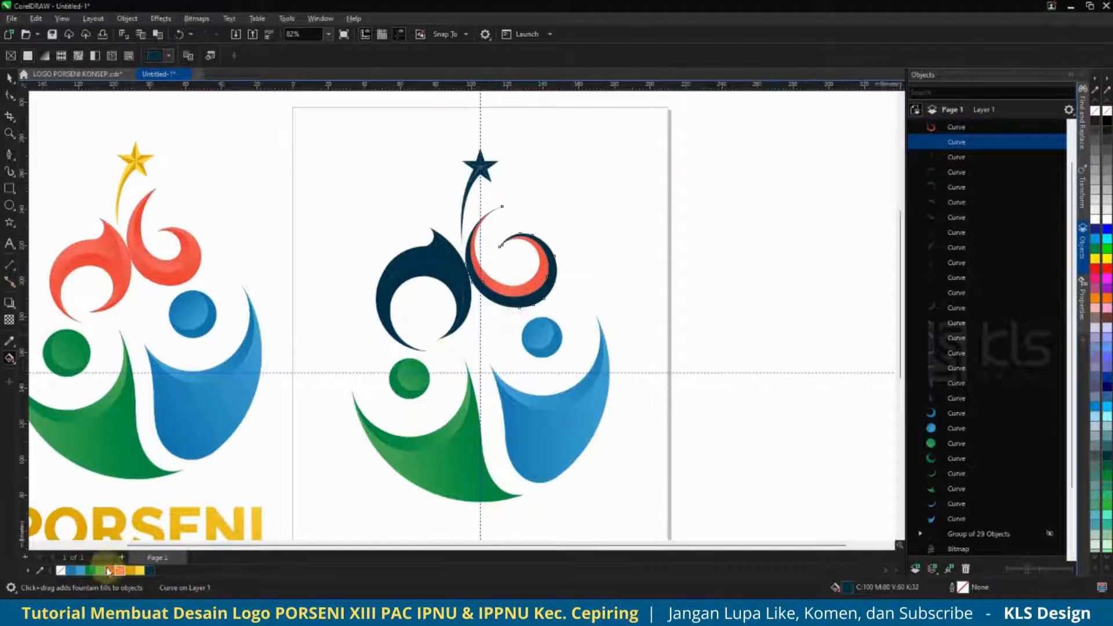
{"action": "left_click_drag", "start_coordinate": [108, 571], "coordinate": [490, 279]}
{"action": "left_click_drag", "start_coordinate": [559, 290], "coordinate": [559, 290]}
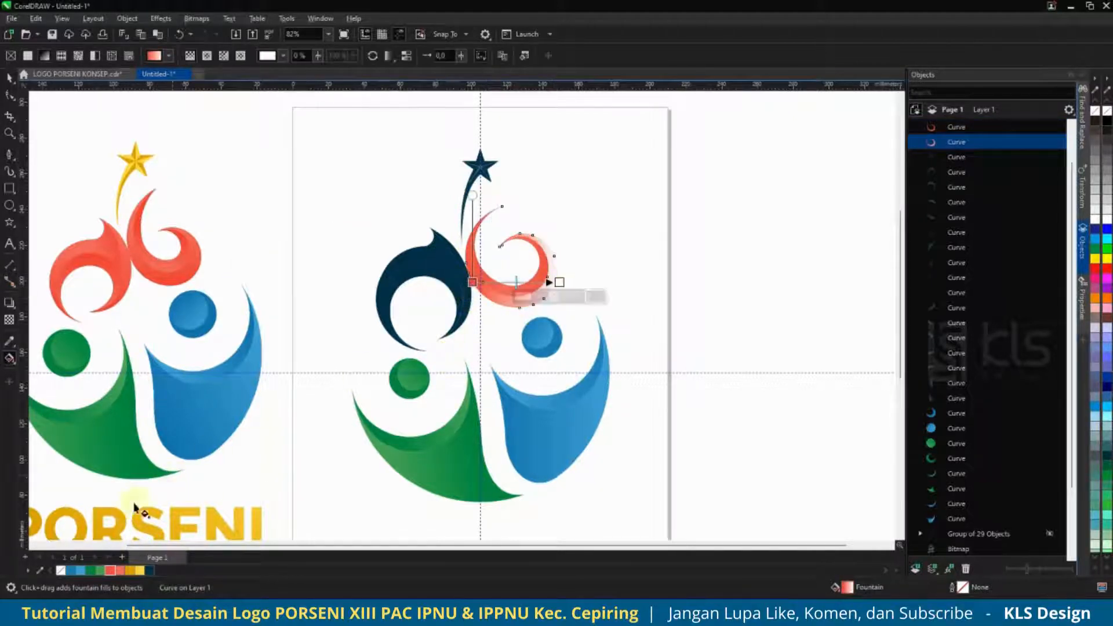
{"action": "left_click", "coordinate": [120, 571]}
{"action": "left_click", "coordinate": [472, 282]}
{"action": "left_click_drag", "start_coordinate": [119, 571], "coordinate": [509, 282]}
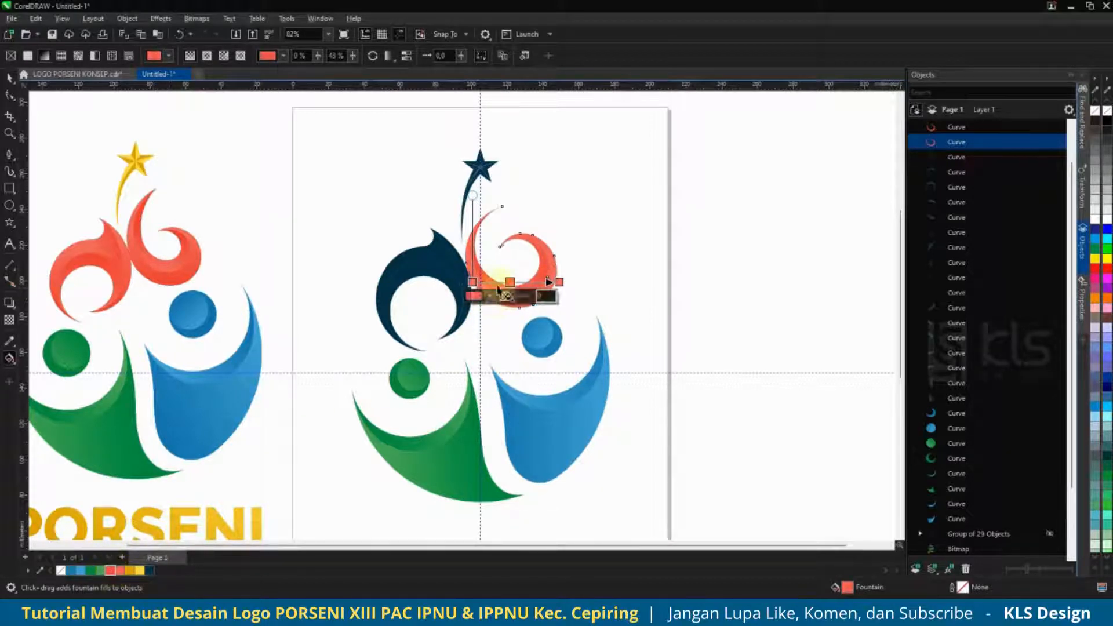
Apply a horizontal fountain fill in the two red tones to the left flame's inner crescent, with a middle colour stop at 43%.
{"action": "left_click", "coordinate": [429, 268]}
{"action": "left_click_drag", "start_coordinate": [110, 571], "coordinate": [391, 305]}
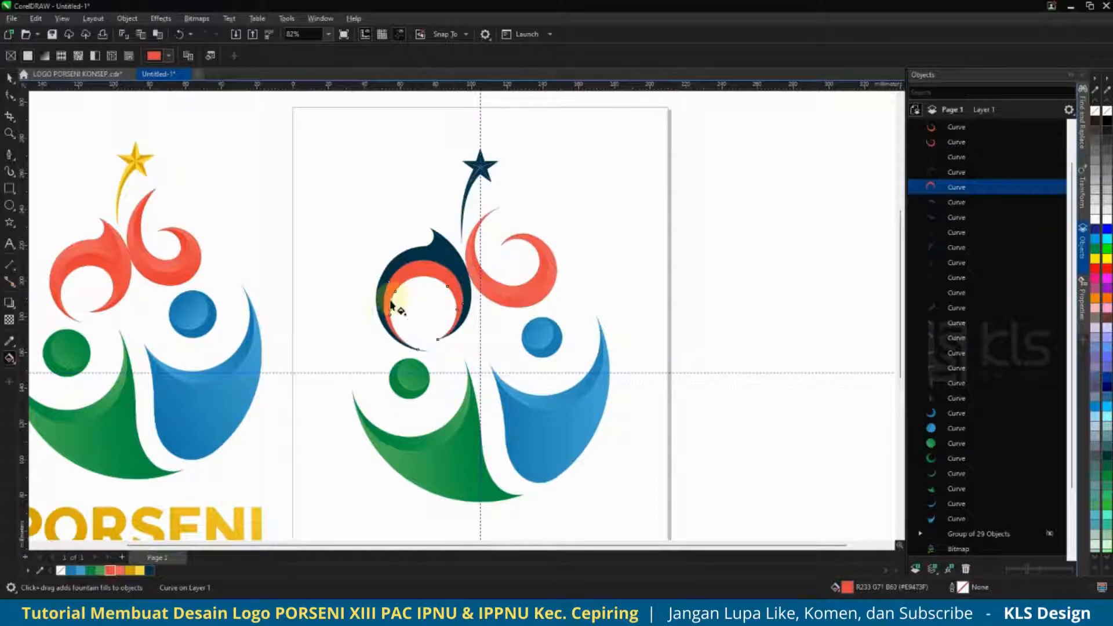
{"action": "left_click_drag", "start_coordinate": [458, 312], "coordinate": [463, 311]}
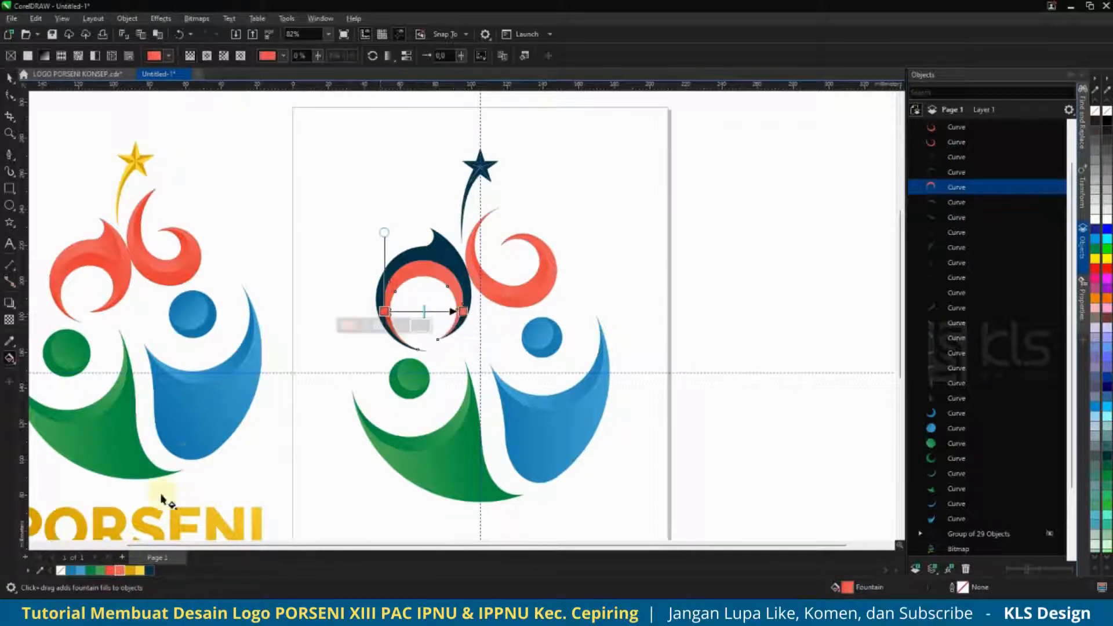
{"action": "double_click", "coordinate": [418, 311]}
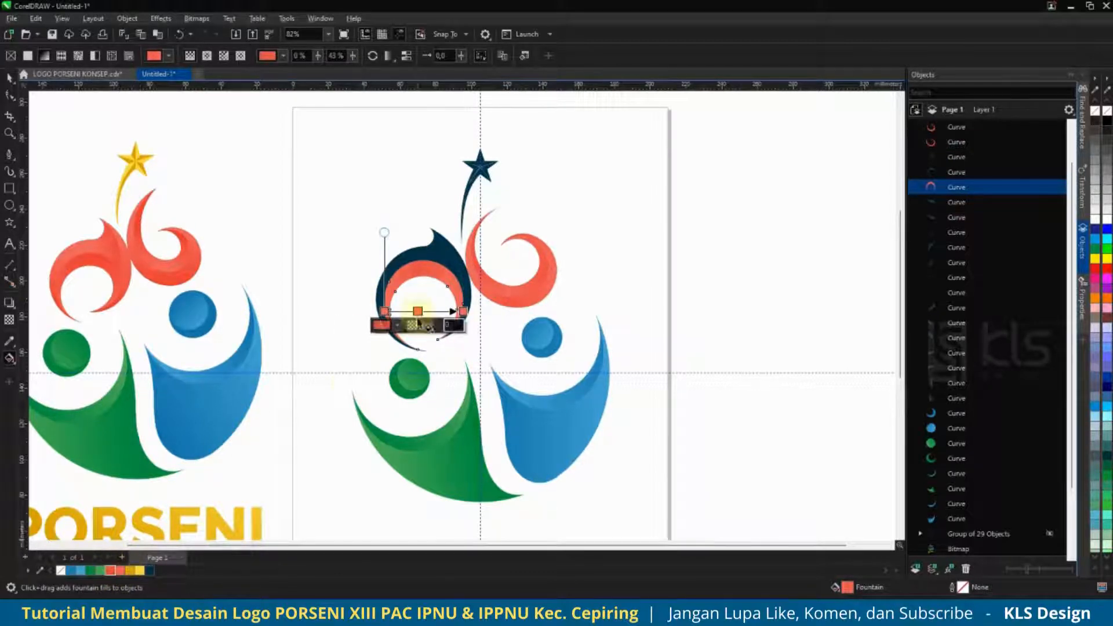
Colour the left flame's main body with an upward fountain fill from red to the lighter red.
{"action": "left_click", "coordinate": [426, 249]}
{"action": "left_click", "coordinate": [110, 571]}
{"action": "left_click_drag", "start_coordinate": [398, 341], "coordinate": [400, 265]}
{"action": "left_click", "coordinate": [120, 570]}
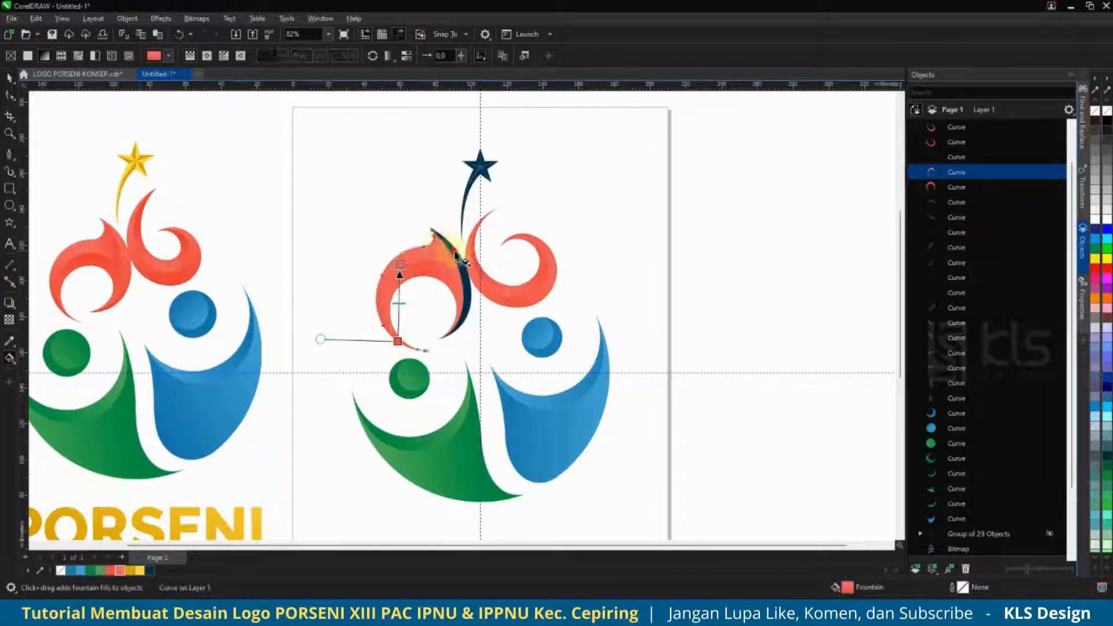
Colour the left flame's narrow right arm with a fountain fill in the two red tones.
{"action": "left_click", "coordinate": [469, 273]}
{"action": "left_click_drag", "start_coordinate": [472, 344], "coordinate": [383, 341]}
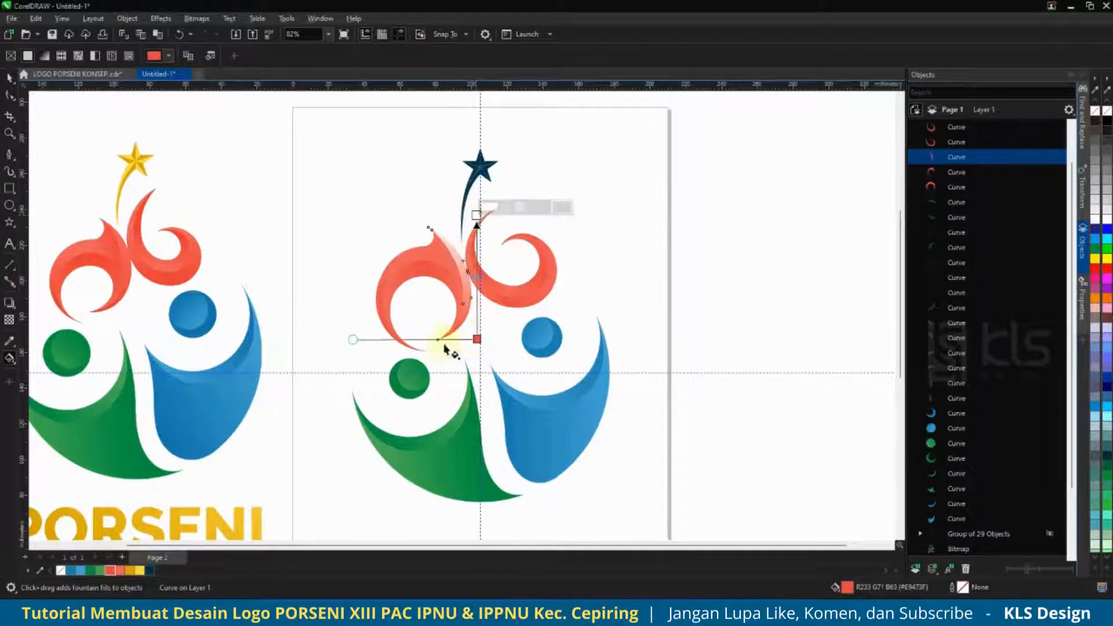
{"action": "key", "text": "space"}
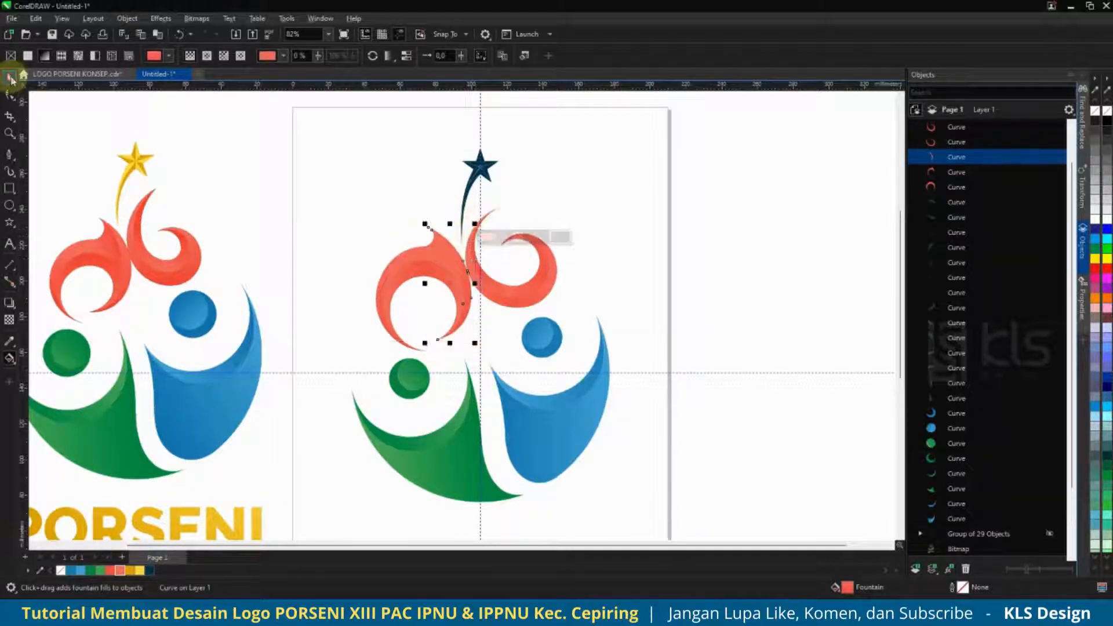
Redirect the left flame body's fountain fill to run diagonally from its lower-left arm up towards the flame's tip.
{"action": "scroll", "coordinate": [450, 251], "scroll_direction": "up", "scroll_amount": 5}
{"action": "left_click", "coordinate": [372, 276]}
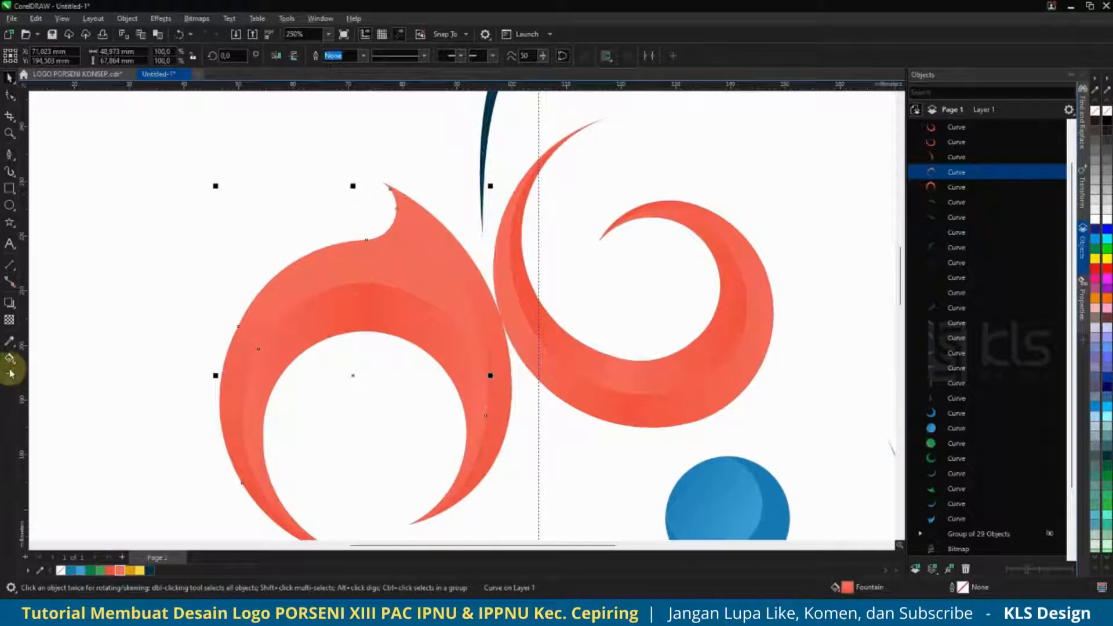
{"action": "left_click", "coordinate": [9, 360]}
{"action": "left_click_drag", "start_coordinate": [289, 293], "coordinate": [437, 273]}
{"action": "key", "text": "ctrl+z"}
{"action": "left_click_drag", "start_coordinate": [264, 511], "coordinate": [438, 256]}
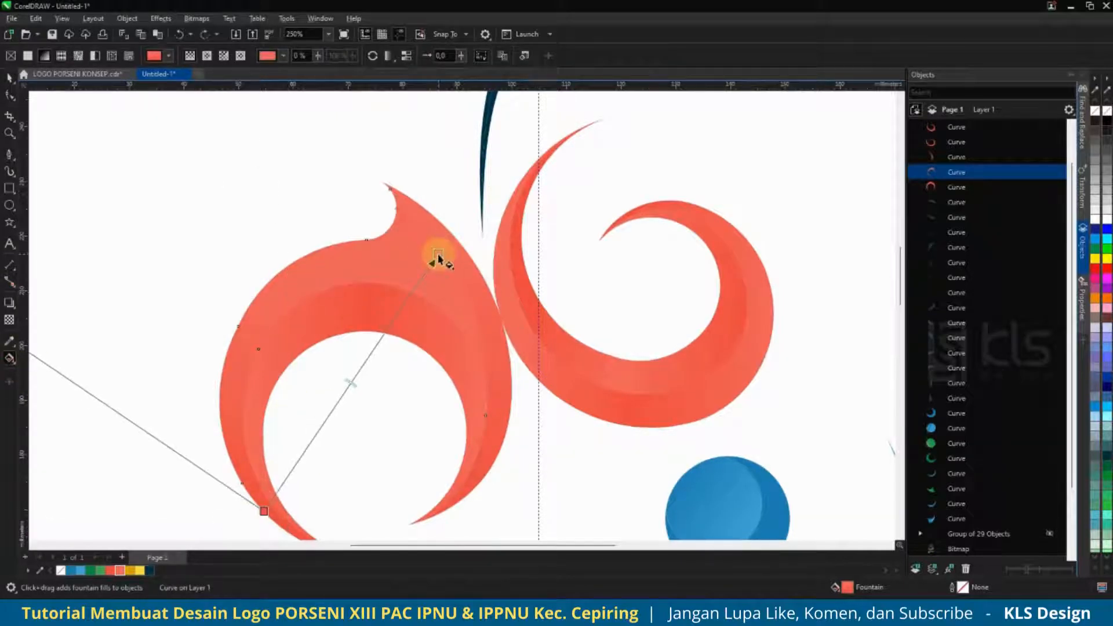
Set the end colour of the left flame body's fountain fill to the darker red and add a middle colour stop shifted towards the tip.
{"action": "left_click", "coordinate": [110, 571]}
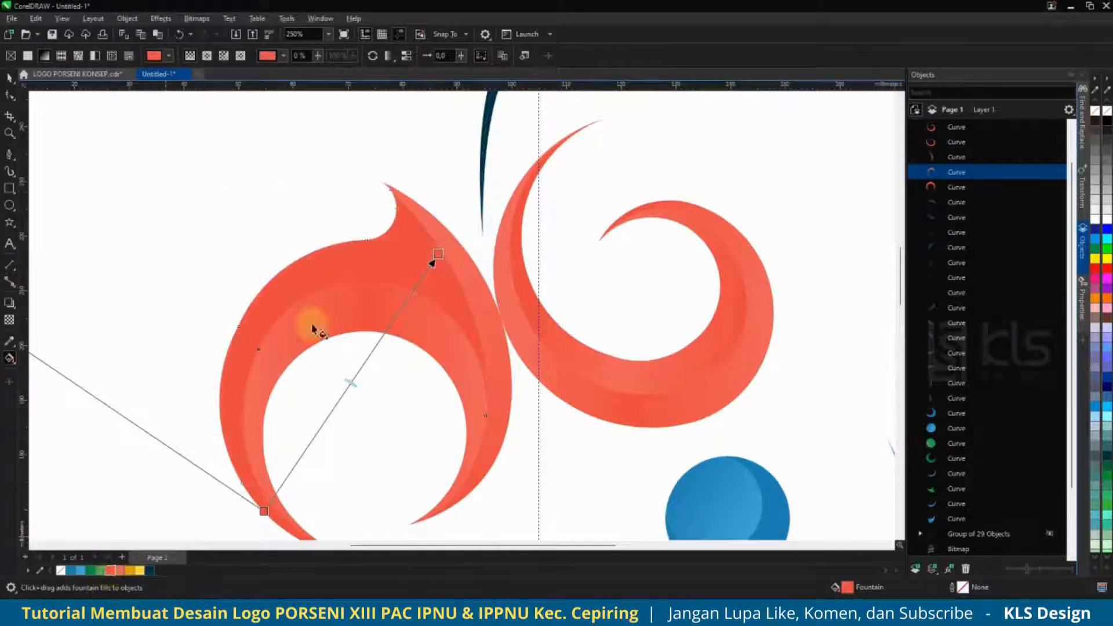
{"action": "double_click", "coordinate": [347, 392]}
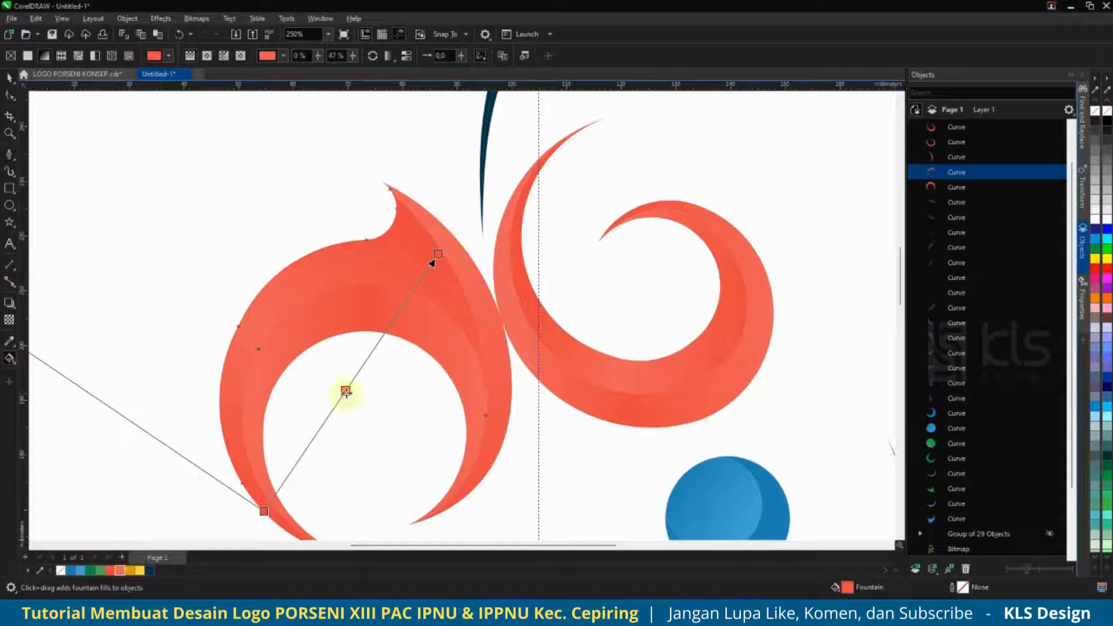
{"action": "scroll", "coordinate": [371, 325], "scroll_direction": "down", "scroll_amount": 5}
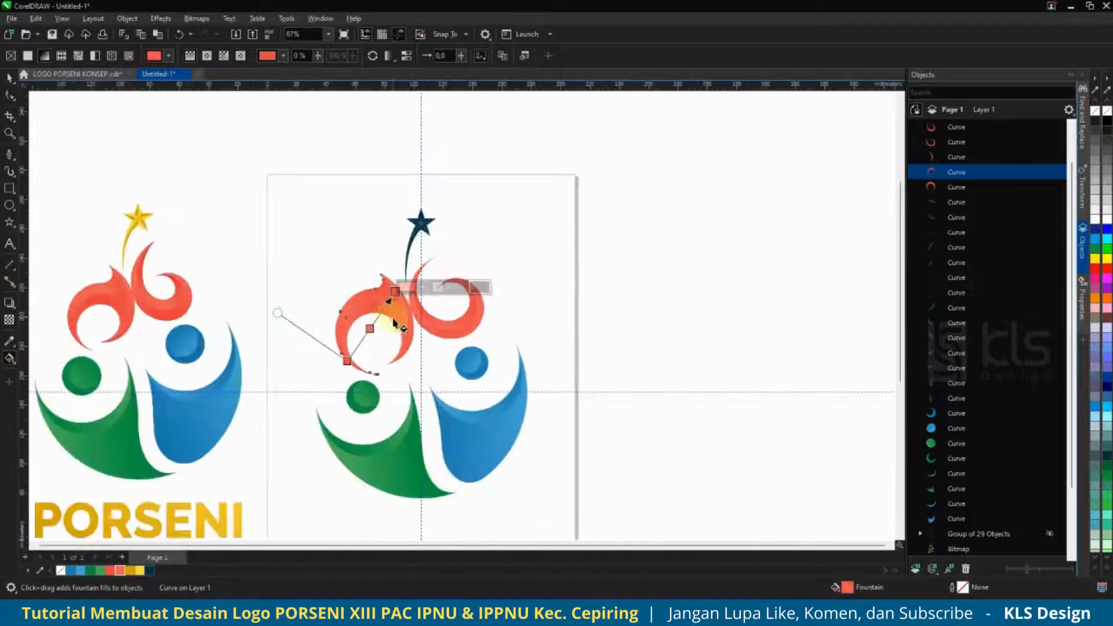
{"action": "left_click_drag", "start_coordinate": [371, 330], "coordinate": [377, 309]}
{"action": "left_click", "coordinate": [9, 78]}
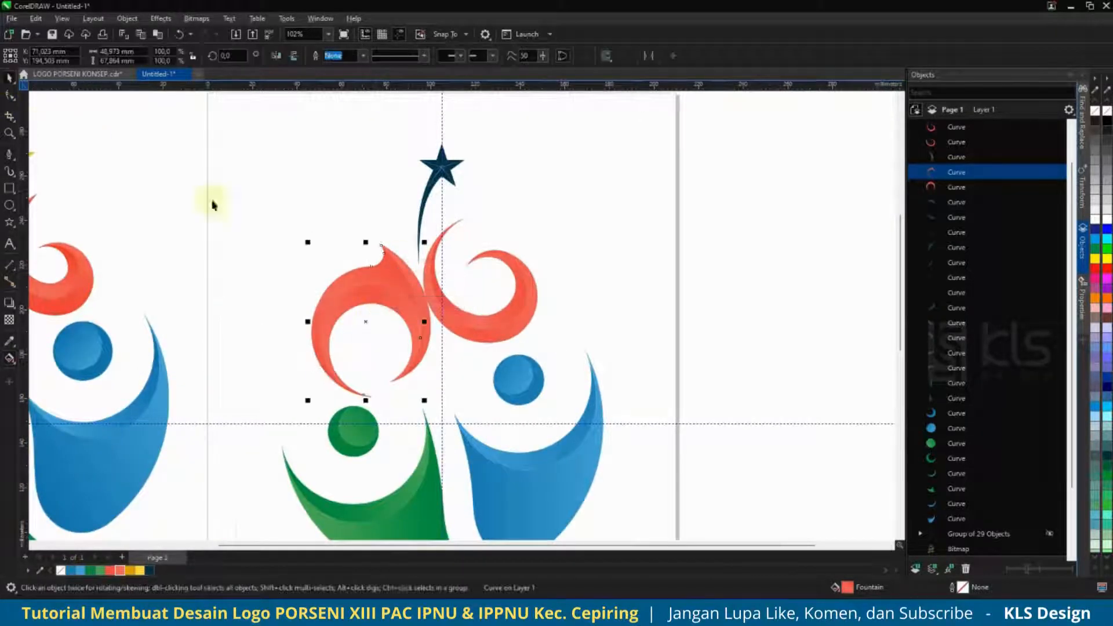
Weld the right half of the star's curved tail to the adjoining facet of the star.
{"action": "scroll", "coordinate": [299, 251], "scroll_direction": "down", "scroll_amount": 3}
{"action": "scroll", "coordinate": [373, 189], "scroll_direction": "up", "scroll_amount": 3}
{"action": "left_click", "coordinate": [433, 172]}
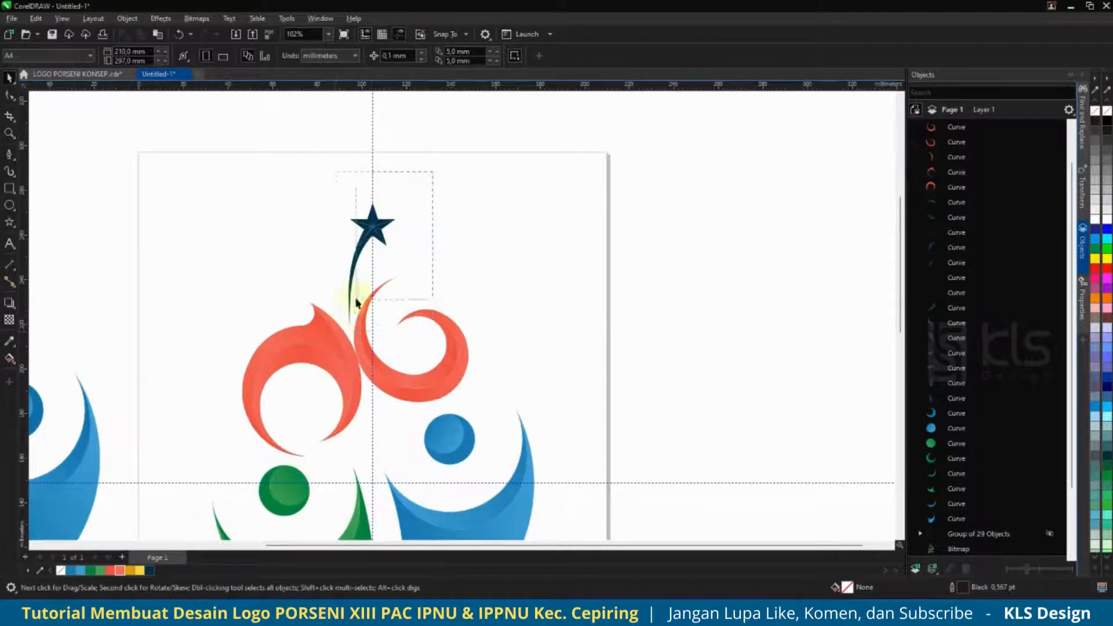
{"action": "scroll", "coordinate": [357, 302], "scroll_direction": "up", "scroll_amount": 8}
{"action": "left_click", "coordinate": [343, 311]}
{"action": "left_click", "coordinate": [335, 238], "text": "shift"}
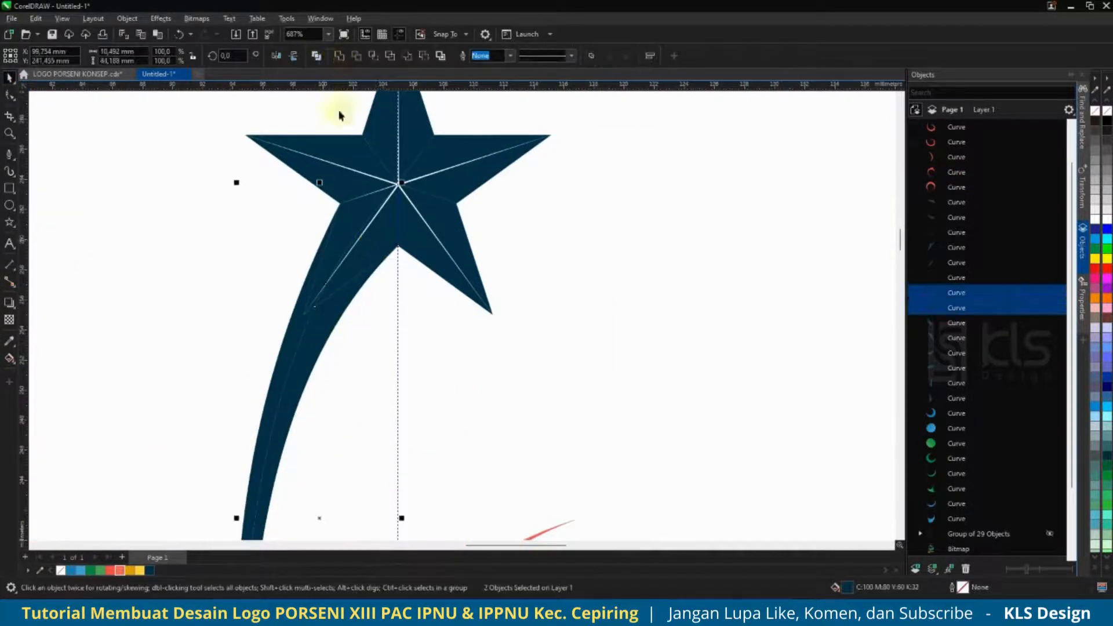
Weld the remaining pieces of the tail's left half and its adjoining star facet into one shape.
{"action": "left_click", "coordinate": [334, 235]}
{"action": "left_click", "coordinate": [292, 342], "text": "shift"}
{"action": "scroll", "coordinate": [312, 302], "scroll_direction": "up", "scroll_amount": 2}
{"action": "left_click", "coordinate": [315, 304], "text": "shift"}
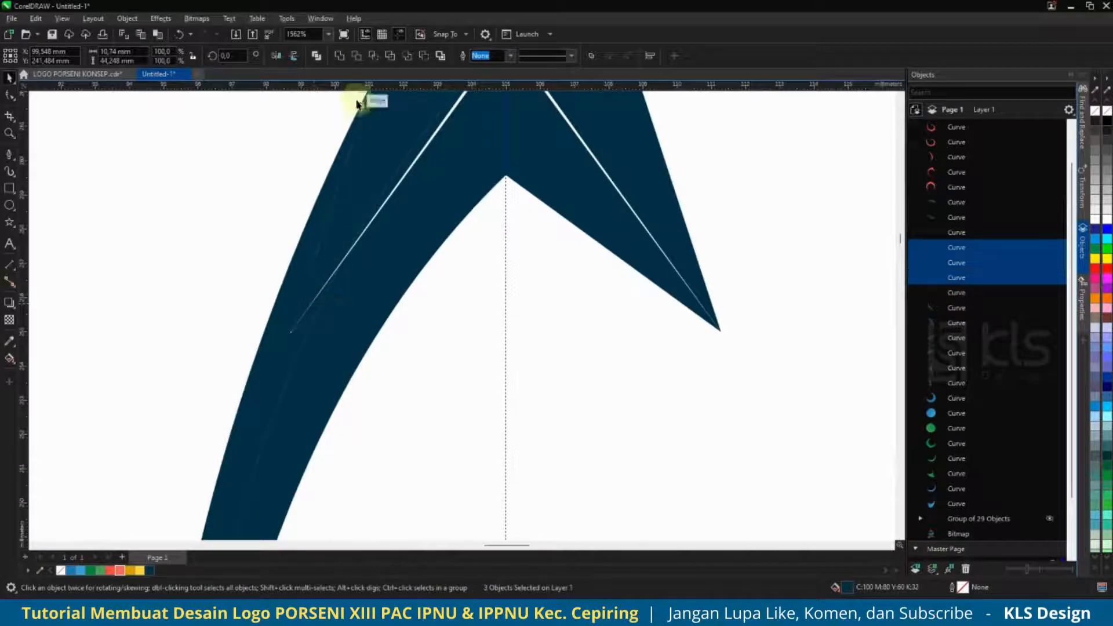
{"action": "left_click", "coordinate": [343, 55]}
{"action": "scroll", "coordinate": [322, 300], "scroll_direction": "down", "scroll_amount": 2}
{"action": "scroll", "coordinate": [387, 204], "scroll_direction": "up", "scroll_amount": 1}
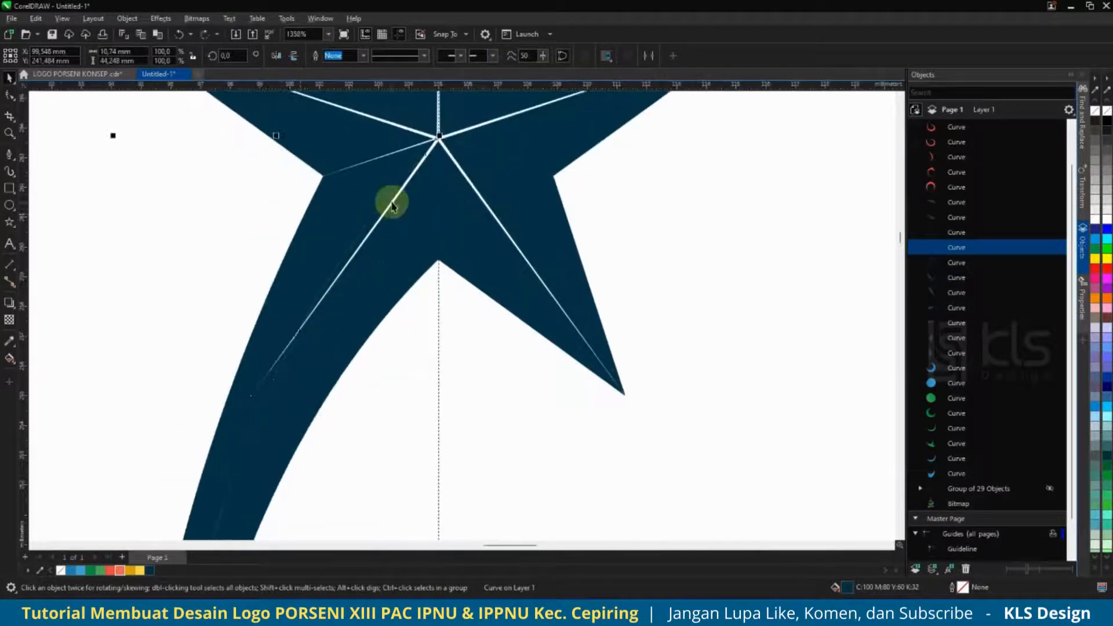
{"action": "scroll", "coordinate": [389, 203], "scroll_direction": "up", "scroll_amount": 1}
{"action": "left_click", "coordinate": [389, 204], "text": "shift"}
{"action": "left_click", "coordinate": [343, 55]}
{"action": "scroll", "coordinate": [328, 306], "scroll_direction": "down", "scroll_amount": 1}
{"action": "scroll", "coordinate": [329, 305], "scroll_direction": "down", "scroll_amount": 14}
{"action": "key", "text": "Escape"}
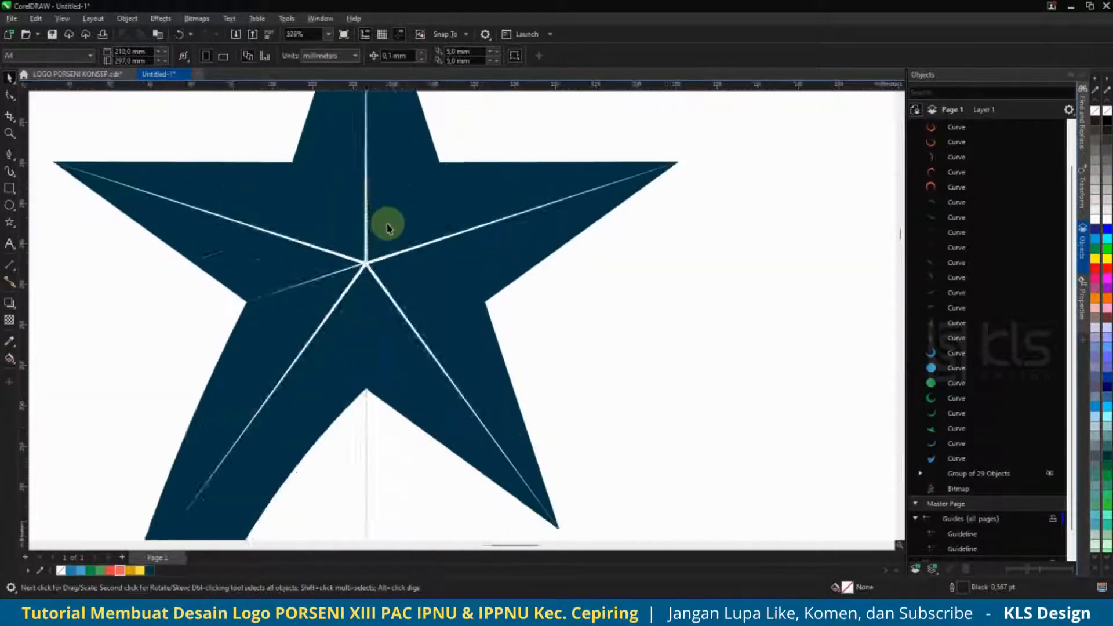
{"action": "scroll", "coordinate": [400, 255], "scroll_direction": "up", "scroll_amount": 1}
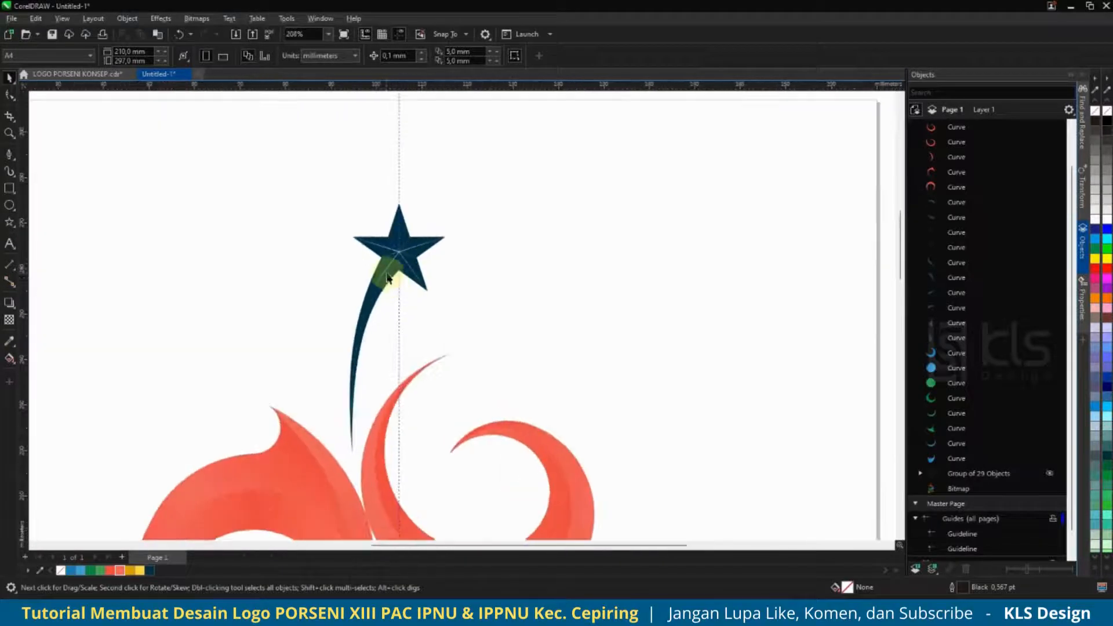
{"action": "scroll", "coordinate": [375, 269], "scroll_direction": "down", "scroll_amount": 6}
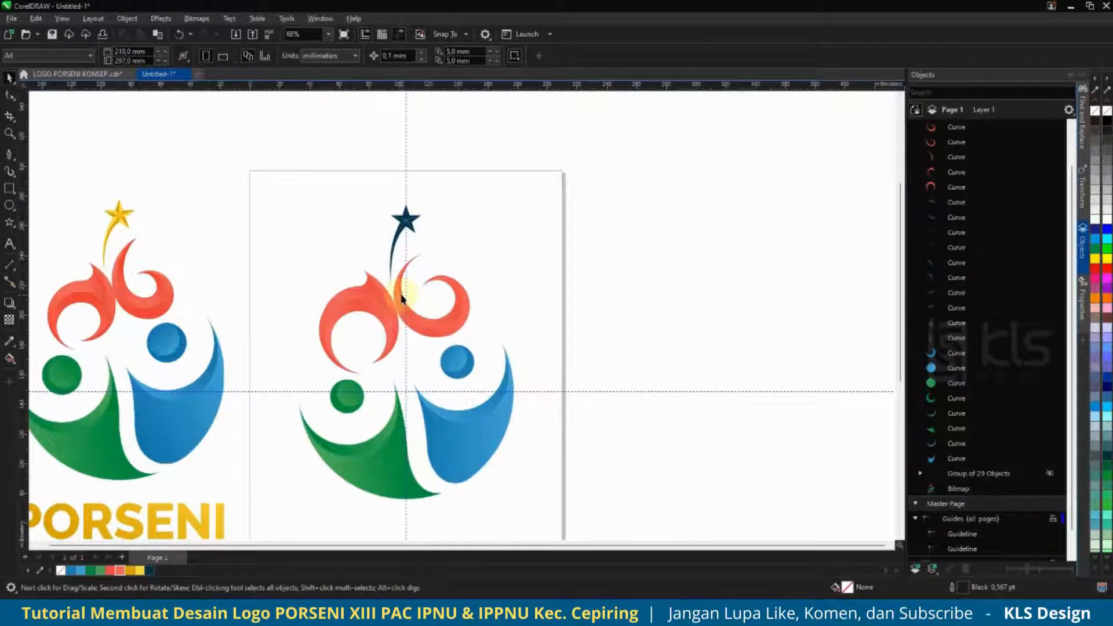
{"action": "scroll", "coordinate": [398, 214], "scroll_direction": "up", "scroll_amount": 9}
{"action": "left_click", "coordinate": [412, 232]}
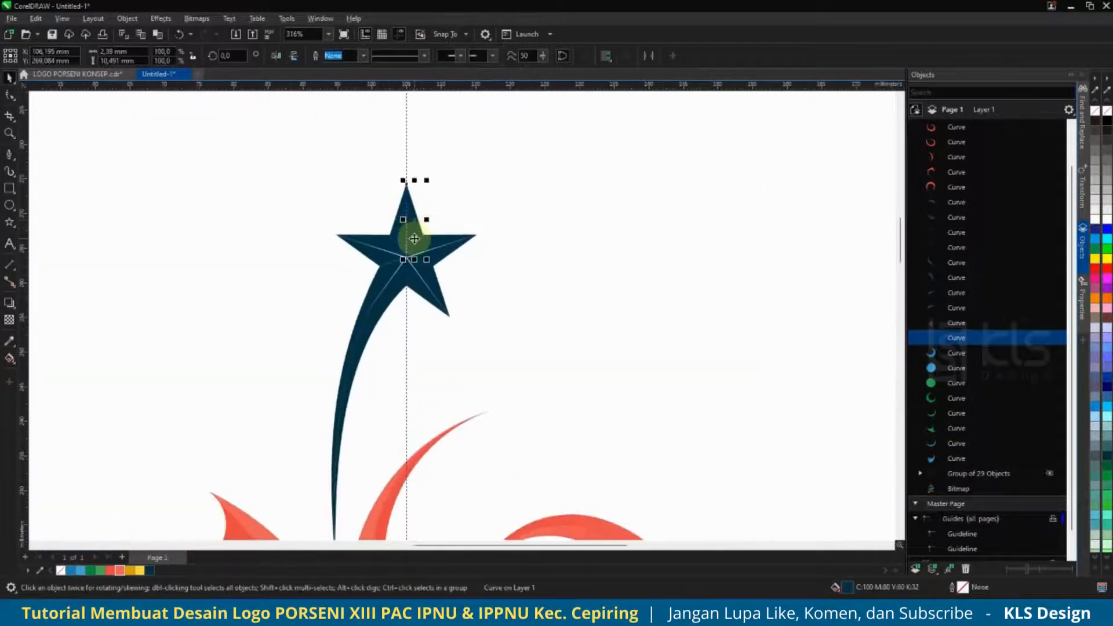
{"action": "scroll", "coordinate": [422, 284], "scroll_direction": "up", "scroll_amount": 6}
{"action": "scroll", "coordinate": [422, 284], "scroll_direction": "down", "scroll_amount": 6}
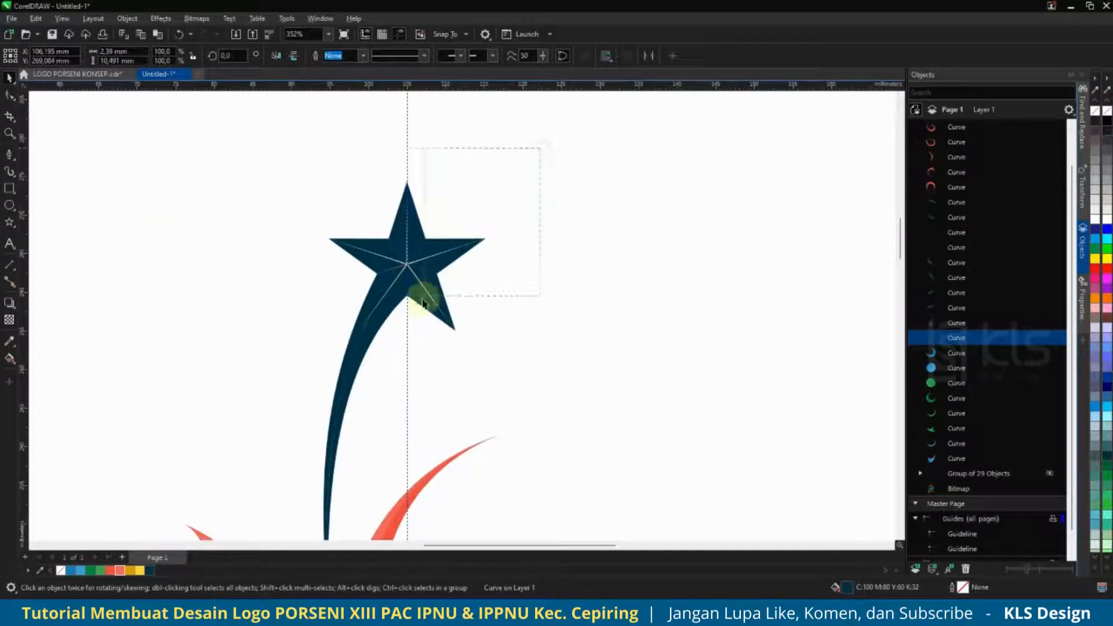
{"action": "left_click_drag", "start_coordinate": [404, 346], "coordinate": [406, 348]}
{"action": "scroll", "coordinate": [499, 252], "scroll_direction": "up", "scroll_amount": 5}
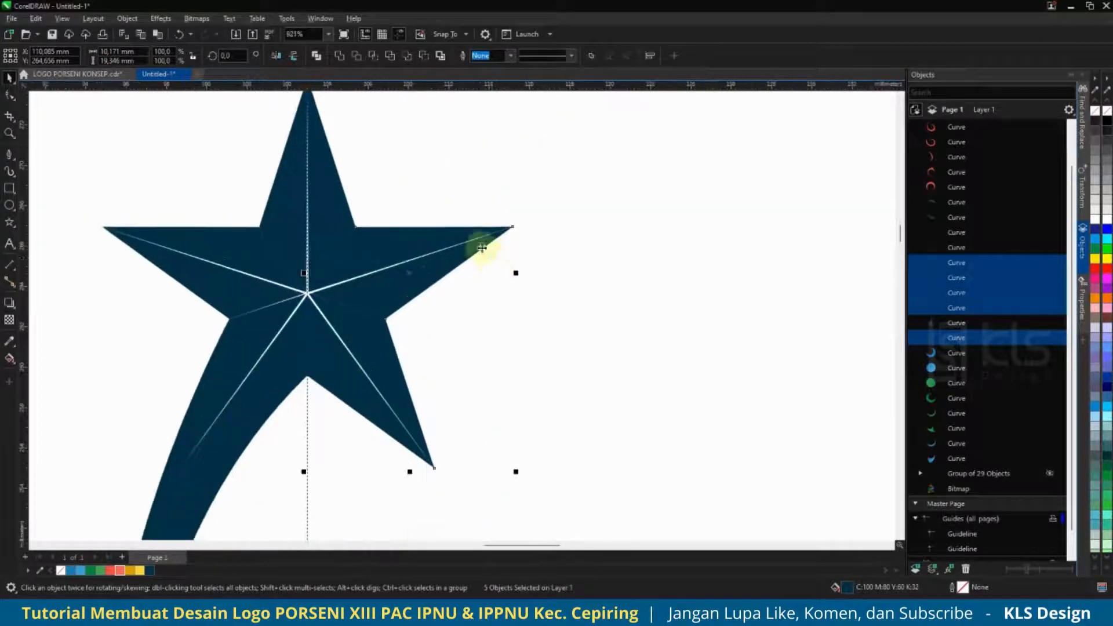
{"action": "scroll", "coordinate": [479, 241], "scroll_direction": "down", "scroll_amount": 2}
{"action": "scroll", "coordinate": [384, 270], "scroll_direction": "up", "scroll_amount": 6}
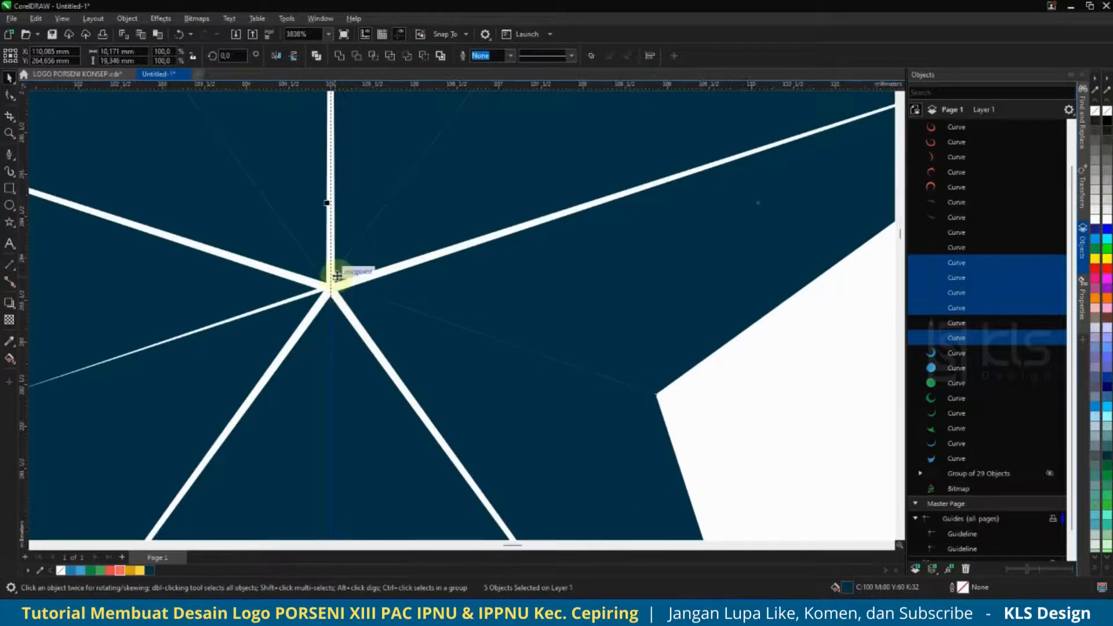
{"action": "left_click", "coordinate": [10, 188]}
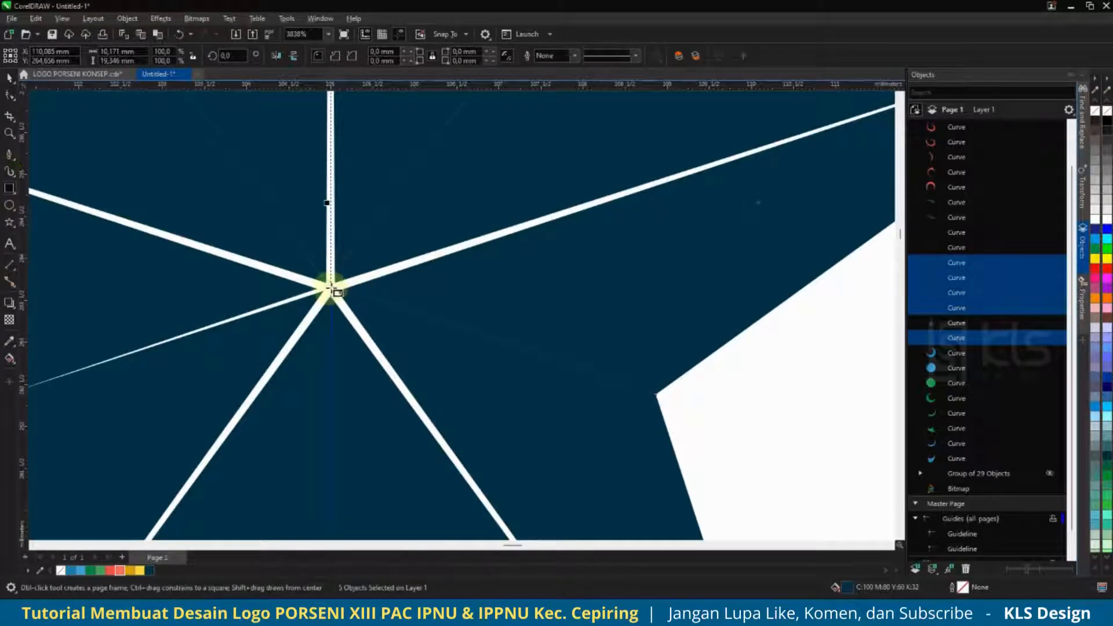
{"action": "scroll", "coordinate": [342, 293], "scroll_direction": "down", "scroll_amount": 7}
{"action": "left_click", "coordinate": [9, 78]}
{"action": "scroll", "coordinate": [304, 232], "scroll_direction": "down", "scroll_amount": 3}
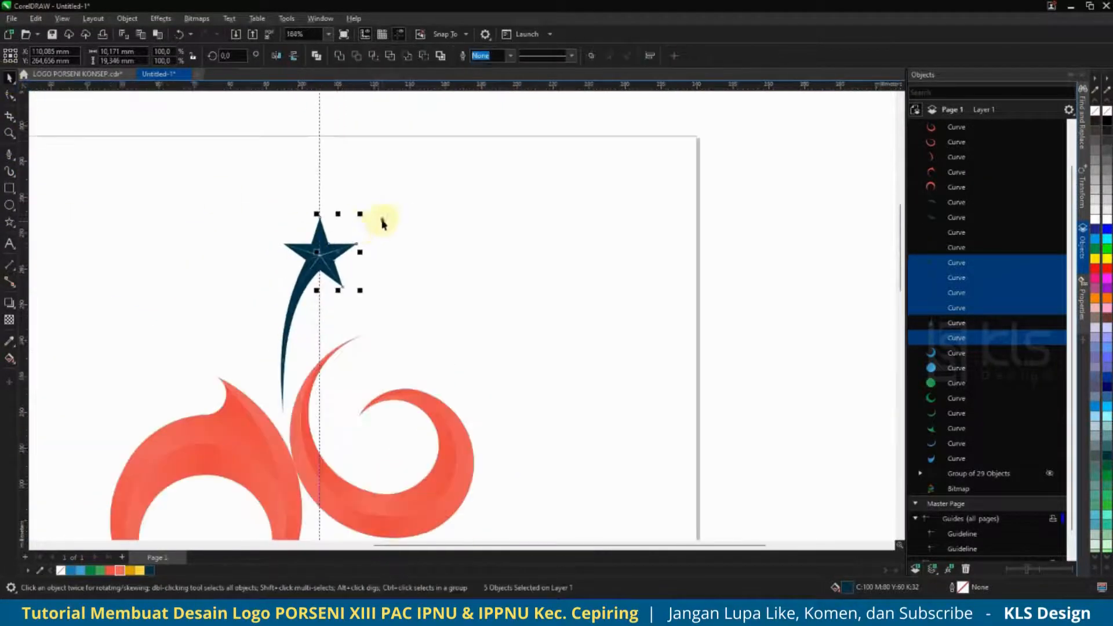
{"action": "left_click", "coordinate": [383, 225]}
{"action": "scroll", "coordinate": [382, 232], "scroll_direction": "down", "scroll_amount": 3}
{"action": "scroll", "coordinate": [359, 245], "scroll_direction": "up", "scroll_amount": 3}
{"action": "scroll", "coordinate": [359, 244], "scroll_direction": "down", "scroll_amount": 3}
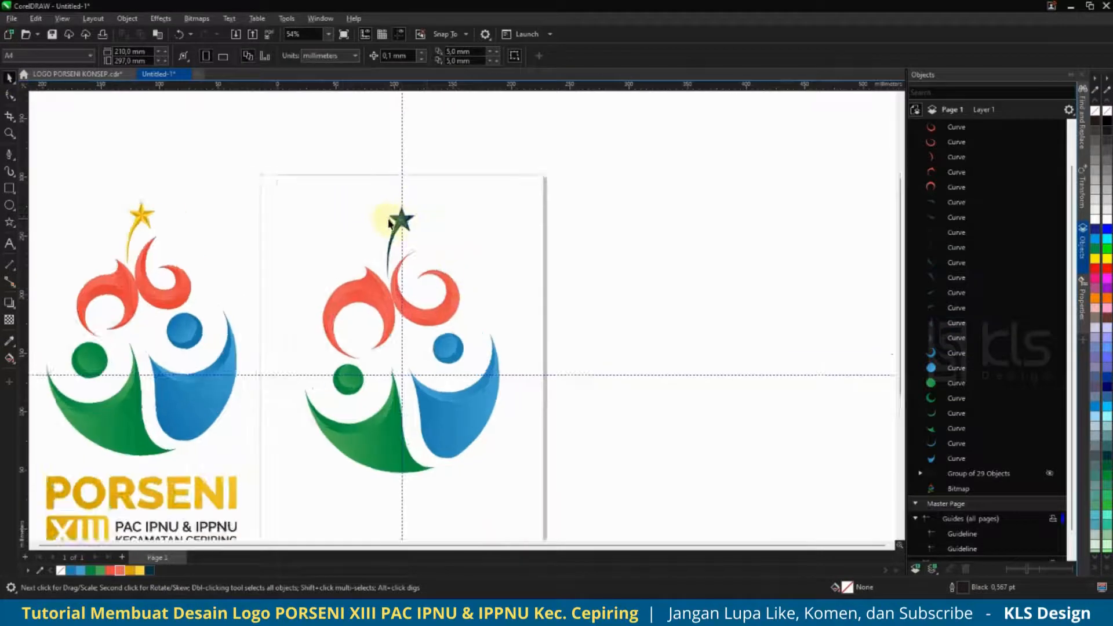
Fill the tail's right half with the darker yellow #D9A600 and its left half with the lighter yellow #FFDB3B.
{"action": "scroll", "coordinate": [399, 226], "scroll_direction": "up", "scroll_amount": 4}
{"action": "left_click", "coordinate": [404, 238]}
{"action": "left_click", "coordinate": [137, 571]}
{"action": "left_click", "coordinate": [393, 232]}
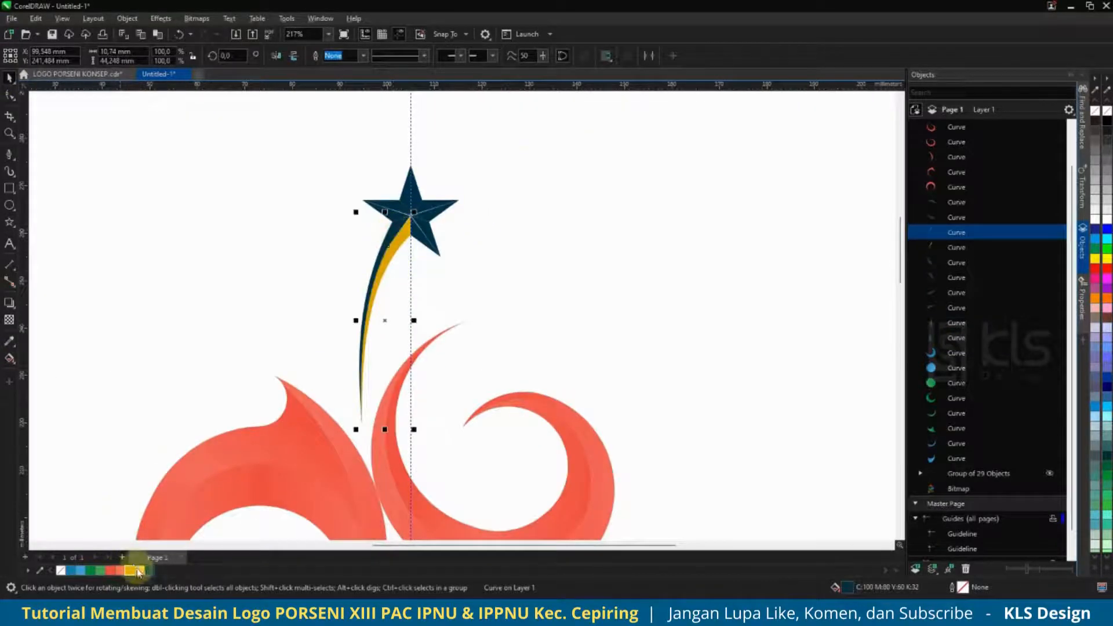
{"action": "left_click", "coordinate": [139, 571]}
{"action": "left_click", "coordinate": [520, 169]}
Move the inner corner nodes of the star's facets onto the star's centre point to close the gaps between them.
{"action": "scroll", "coordinate": [413, 214], "scroll_direction": "up", "scroll_amount": 7}
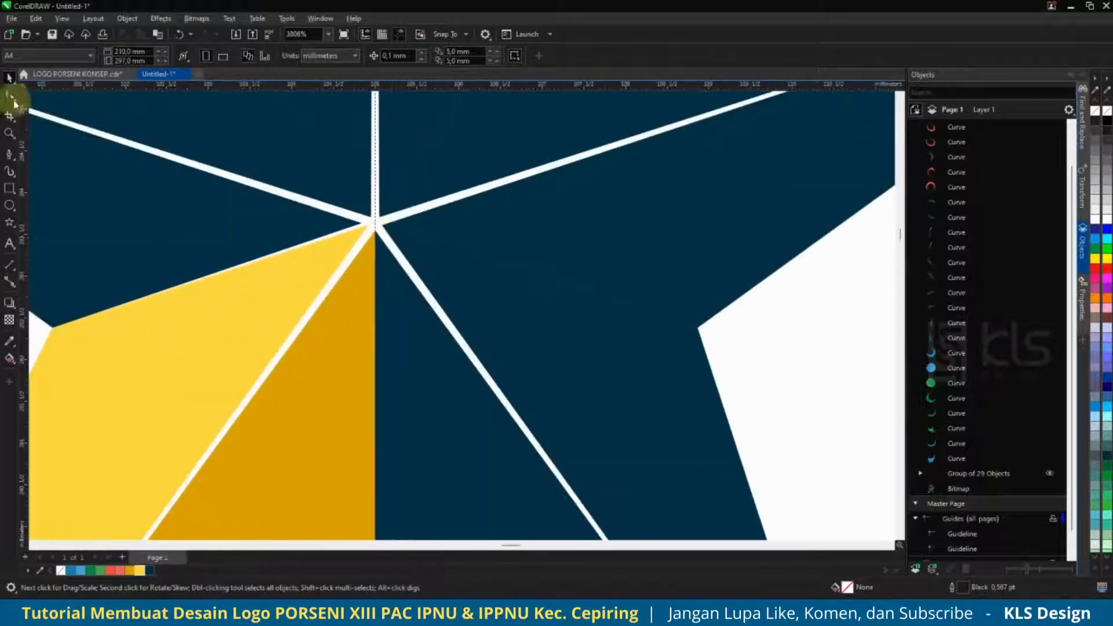
{"action": "left_click", "coordinate": [10, 94]}
{"action": "scroll", "coordinate": [373, 214], "scroll_direction": "up", "scroll_amount": 3}
{"action": "left_click", "coordinate": [377, 216]}
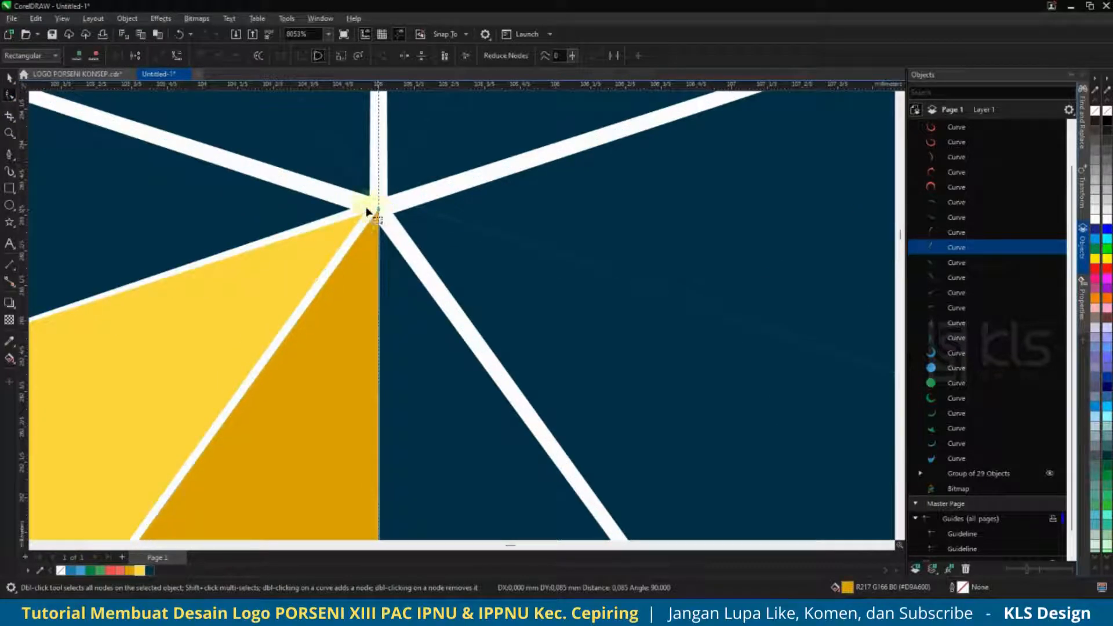
{"action": "left_click", "coordinate": [351, 223]}
{"action": "mouse_move", "coordinate": [360, 214]}
{"action": "left_mouse_down"}
{"action": "mouse_move", "coordinate": [384, 215]}
{"action": "mouse_move", "coordinate": [386, 200]}
{"action": "mouse_move", "coordinate": [378, 208]}
{"action": "left_mouse_up"}
{"action": "left_click", "coordinate": [339, 210]}
{"action": "left_click", "coordinate": [363, 195]}
{"action": "left_click", "coordinate": [366, 191]}
{"action": "left_click", "coordinate": [390, 188]}
{"action": "double_click", "coordinate": [388, 173]}
{"action": "left_click", "coordinate": [388, 171]}
{"action": "left_click", "coordinate": [392, 215]}
{"action": "double_click", "coordinate": [417, 206]}
{"action": "left_click", "coordinate": [434, 205]}
{"action": "left_click", "coordinate": [385, 244]}
{"action": "scroll", "coordinate": [418, 197], "scroll_direction": "down", "scroll_amount": 6}
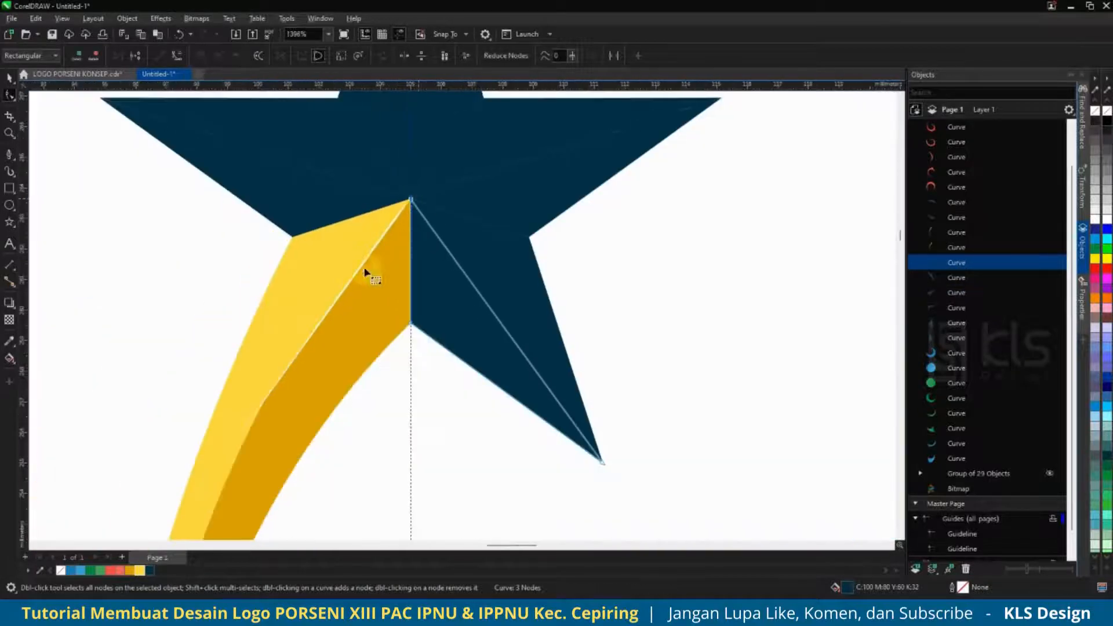
Close the gap between the tail's two halves by adjusting the left half's inner-edge nodes and deleting the surplus ones.
{"action": "left_click", "coordinate": [365, 271]}
{"action": "scroll", "coordinate": [415, 186], "scroll_direction": "up", "scroll_amount": 5}
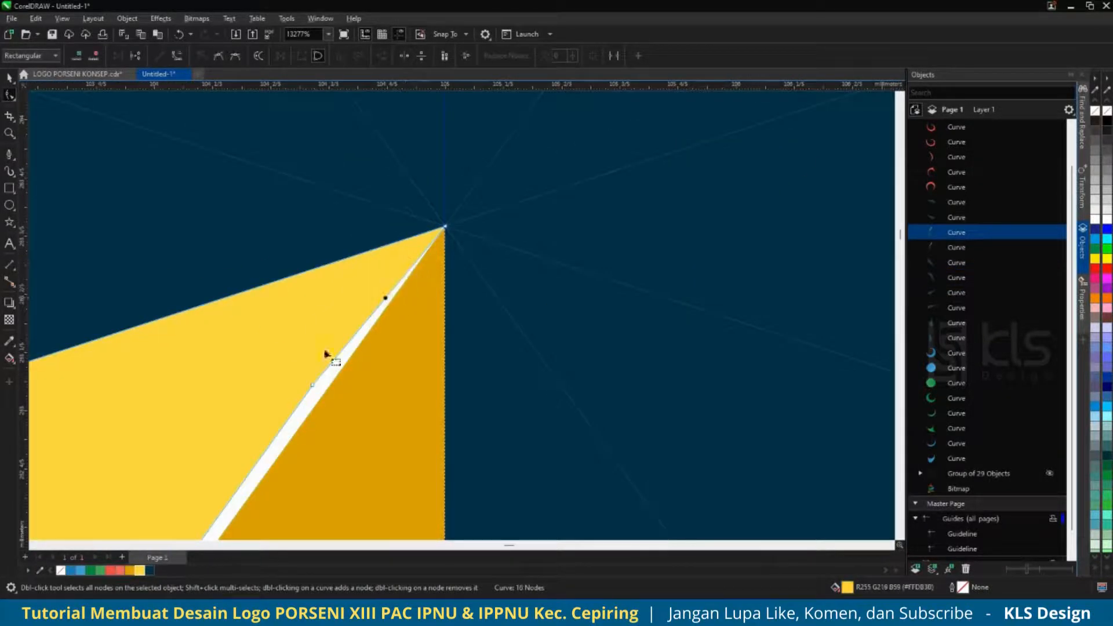
{"action": "left_click_drag", "start_coordinate": [312, 385], "coordinate": [326, 393]}
{"action": "scroll", "coordinate": [494, 173], "scroll_direction": "down", "scroll_amount": 5}
{"action": "scroll", "coordinate": [318, 447], "scroll_direction": "up", "scroll_amount": 1}
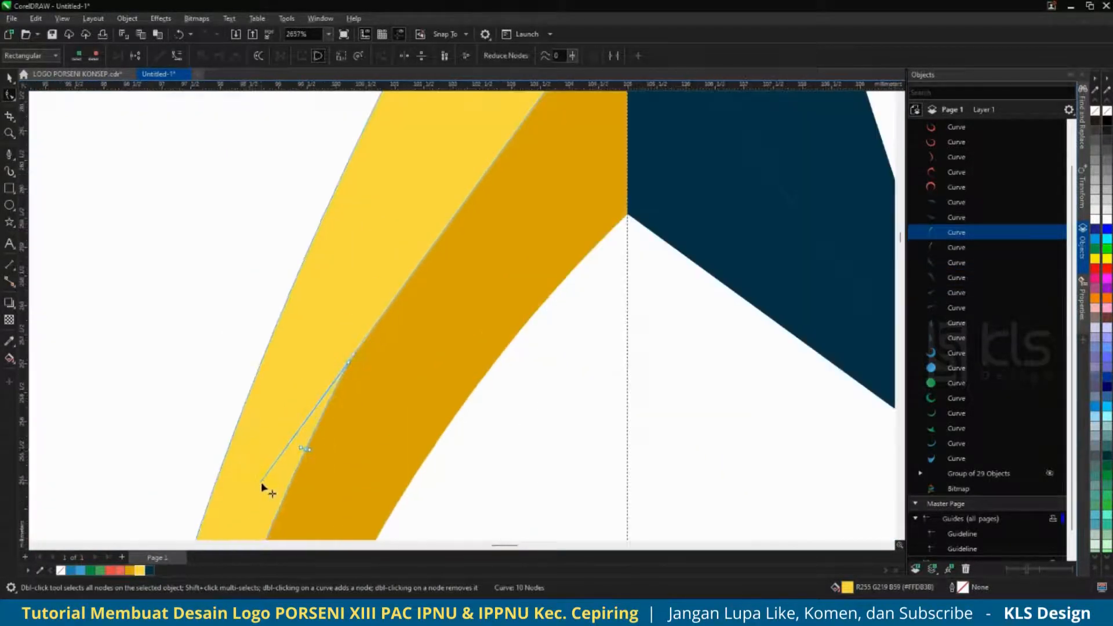
{"action": "scroll", "coordinate": [358, 355], "scroll_direction": "up", "scroll_amount": 2}
{"action": "left_click", "coordinate": [352, 355]}
{"action": "scroll", "coordinate": [338, 383], "scroll_direction": "down", "scroll_amount": 5}
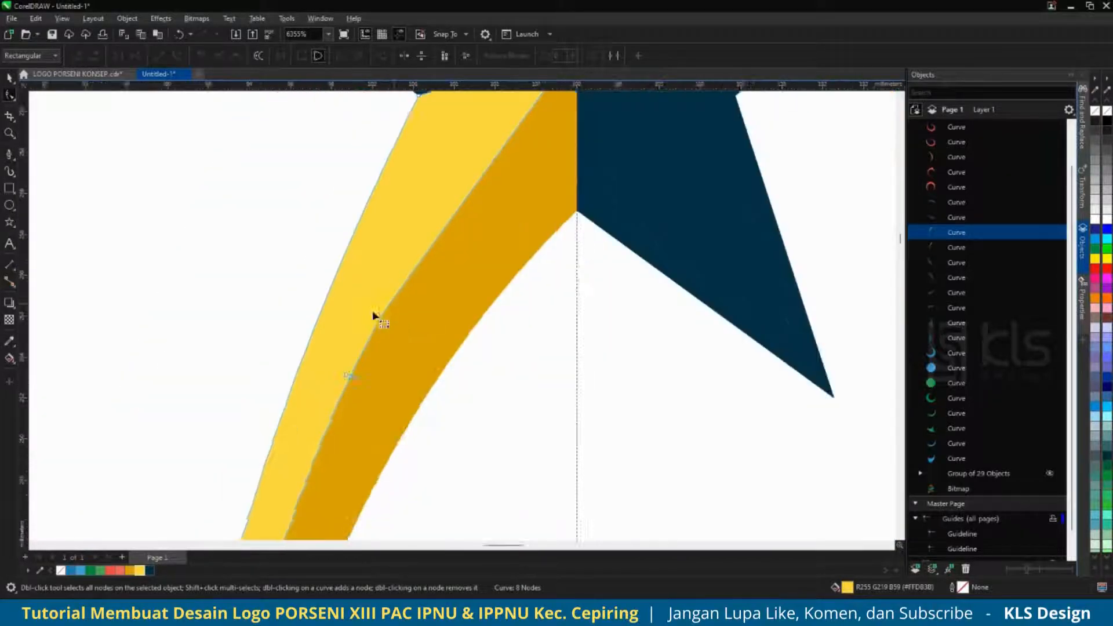
Colour the star's lower-right point with lighter yellow on its left facet and darker yellow on its right facet.
{"action": "left_click", "coordinate": [10, 76]}
{"action": "left_click", "coordinate": [432, 283]}
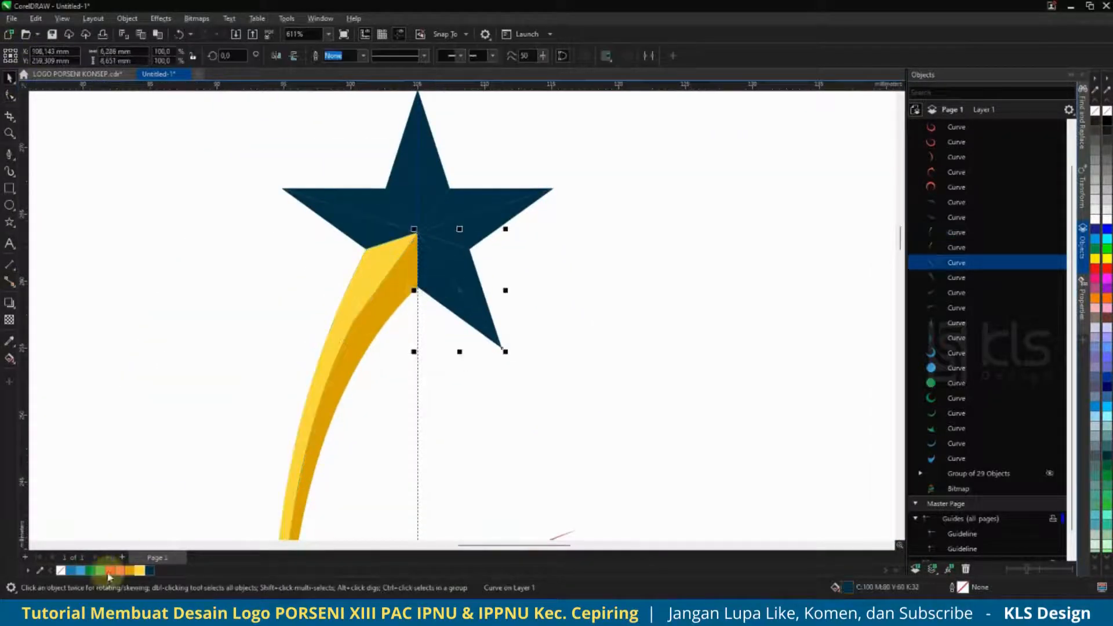
{"action": "left_click", "coordinate": [139, 571]}
{"action": "left_click", "coordinate": [454, 266]}
Colour the star's right point with lighter yellow on its lower facet and darker yellow on its upper facet.
{"action": "left_click", "coordinate": [464, 224]}
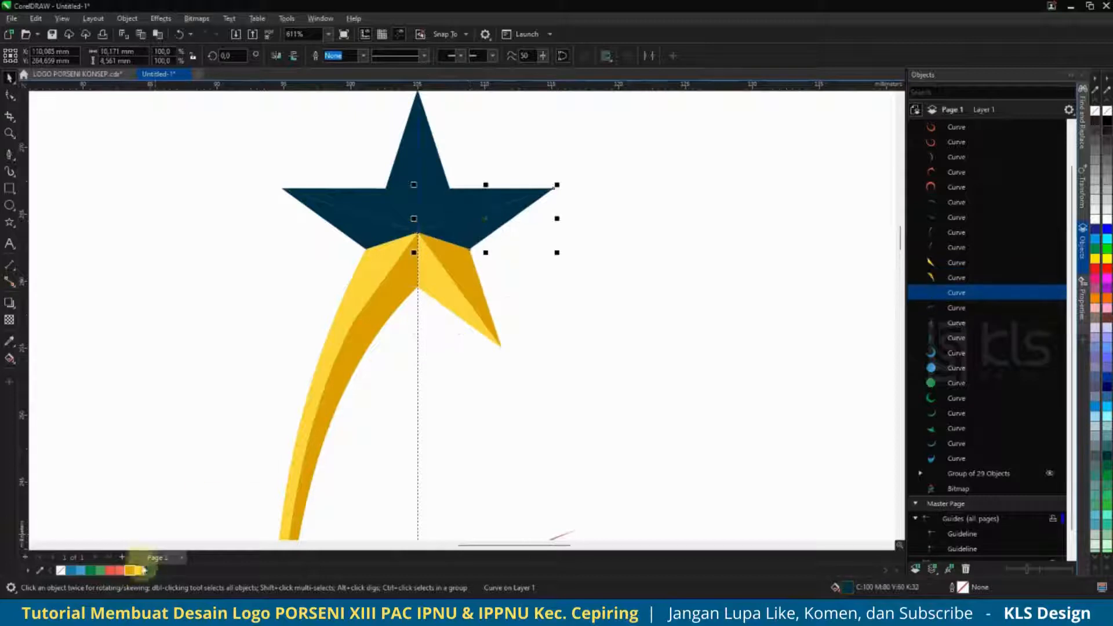
{"action": "left_click", "coordinate": [139, 570]}
{"action": "left_click", "coordinate": [465, 203]}
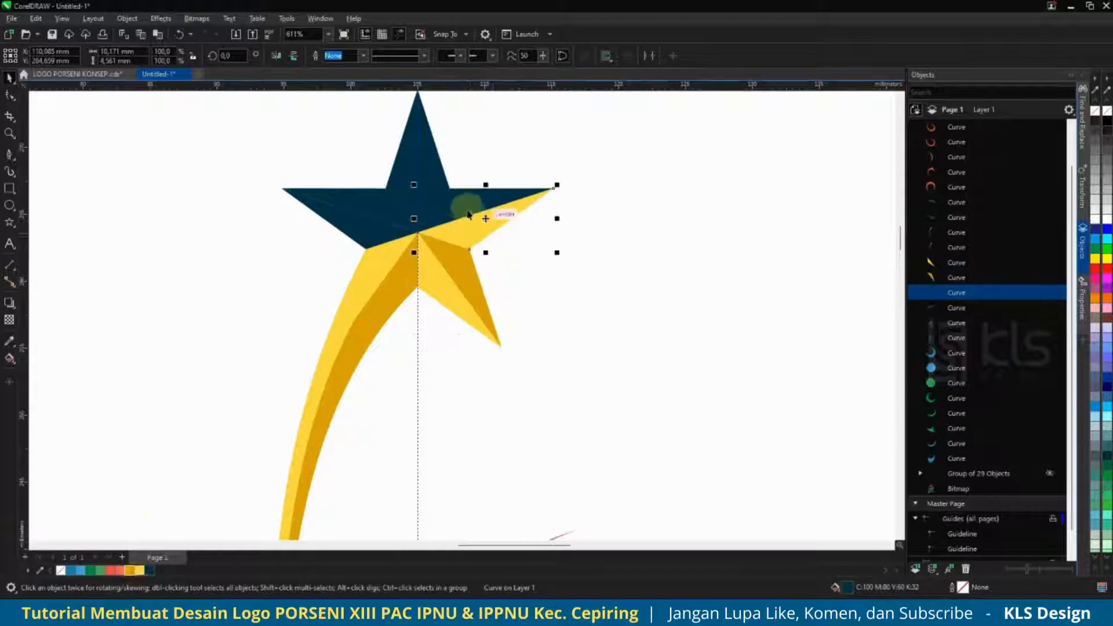
{"action": "left_click", "coordinate": [128, 571]}
Fill the top point's right and left point's upper facets with lighter yellow, and the other two facets of those points with darker yellow.
{"action": "left_click", "coordinate": [422, 189]}
{"action": "left_click", "coordinate": [379, 194], "text": "shift"}
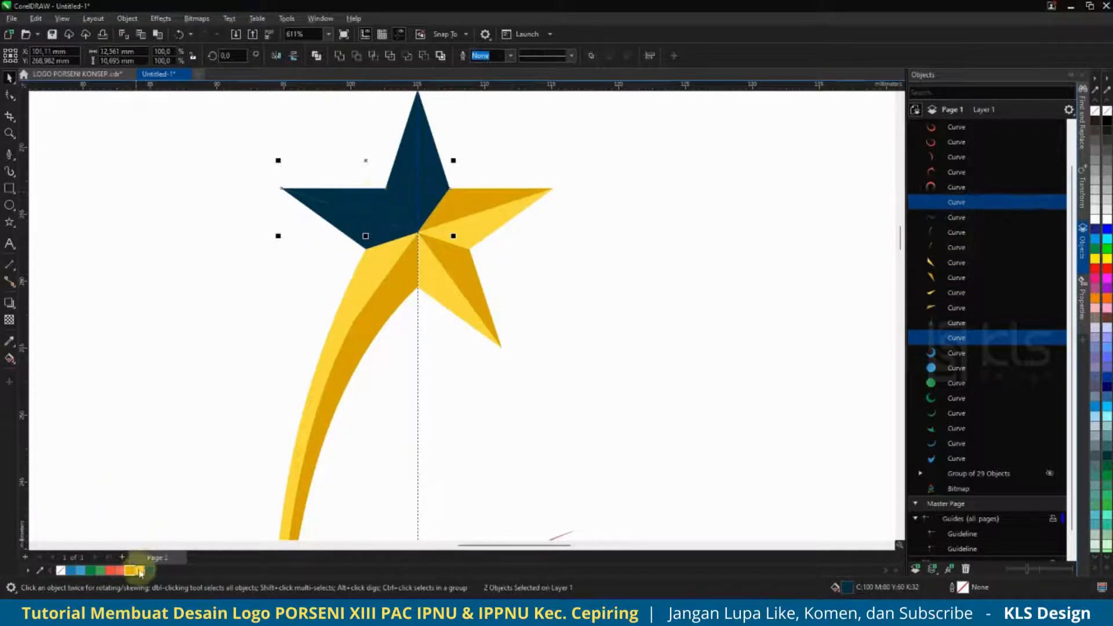
{"action": "left_click", "coordinate": [139, 570]}
{"action": "left_click", "coordinate": [356, 227]}
{"action": "left_click", "coordinate": [398, 192], "text": "shift"}
{"action": "left_click", "coordinate": [130, 570]}
{"action": "left_click", "coordinate": [140, 539]}
{"action": "scroll", "coordinate": [425, 171], "scroll_direction": "down", "scroll_amount": 10}
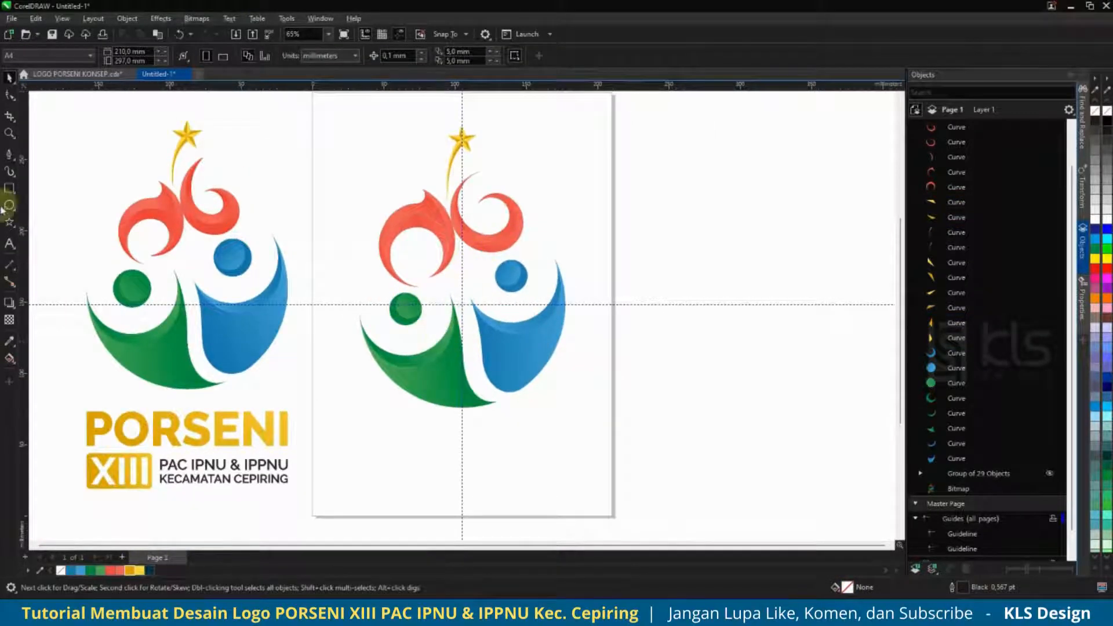
Add the two-line text "PORSENI XIII" below the figures and enlarge it to about 139 mm wide.
{"action": "left_click", "coordinate": [10, 243]}
{"action": "left_click", "coordinate": [434, 444]}
{"action": "type", "text": "P"}
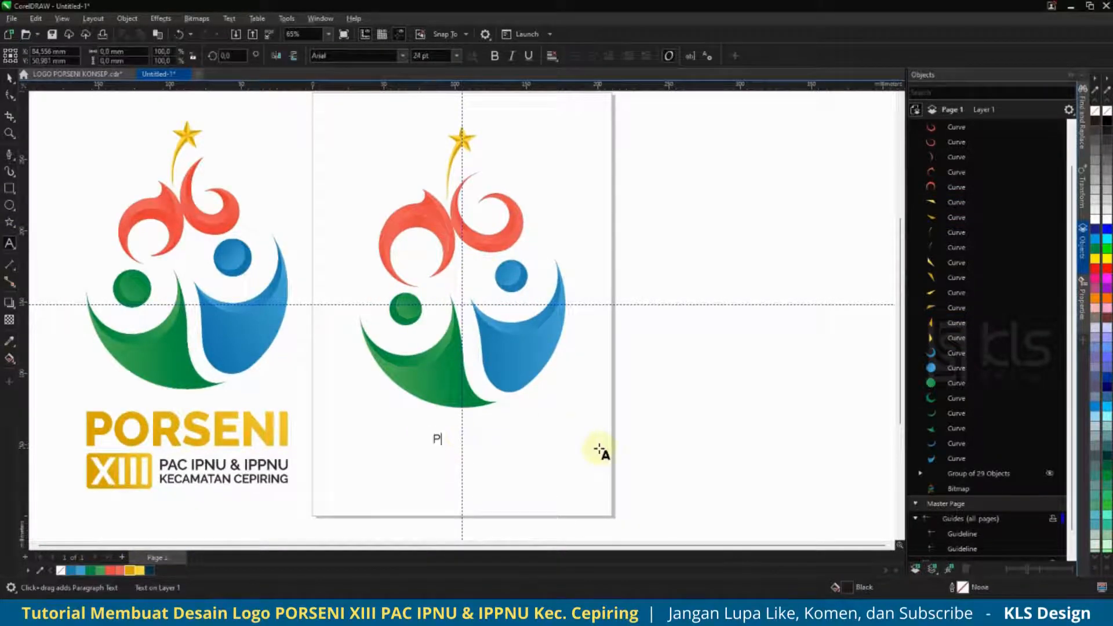
{"action": "type", "text": "ORSENI"}
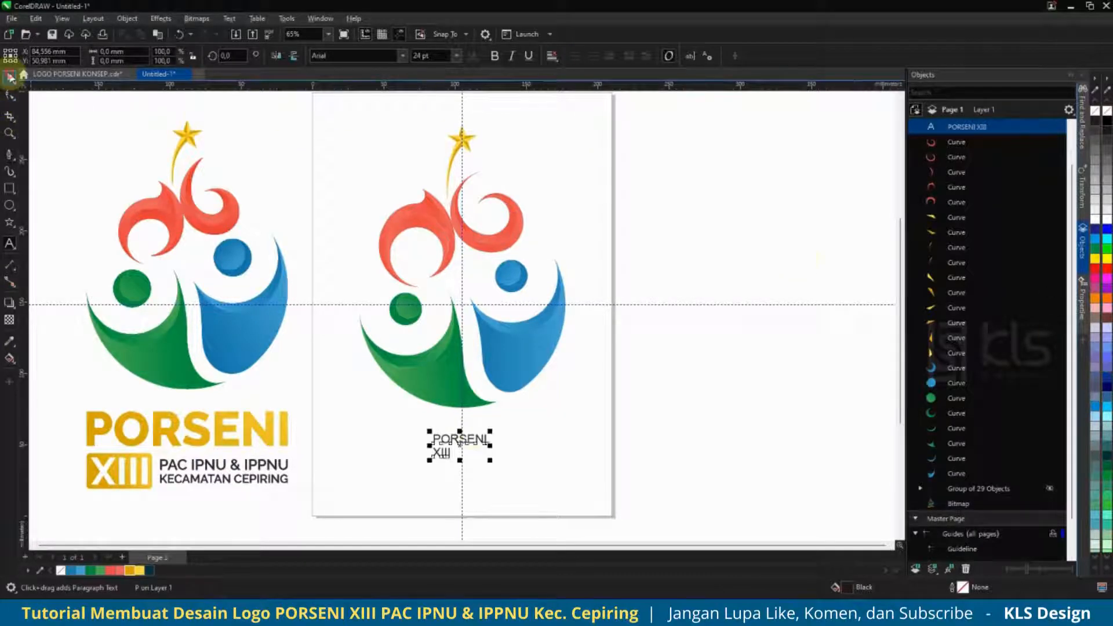
{"action": "left_click_drag", "start_coordinate": [490, 431], "coordinate": [531, 430]}
Set the font of the PORSENI XIII text to Montserrat Bold.
{"action": "left_click", "coordinate": [399, 56]}
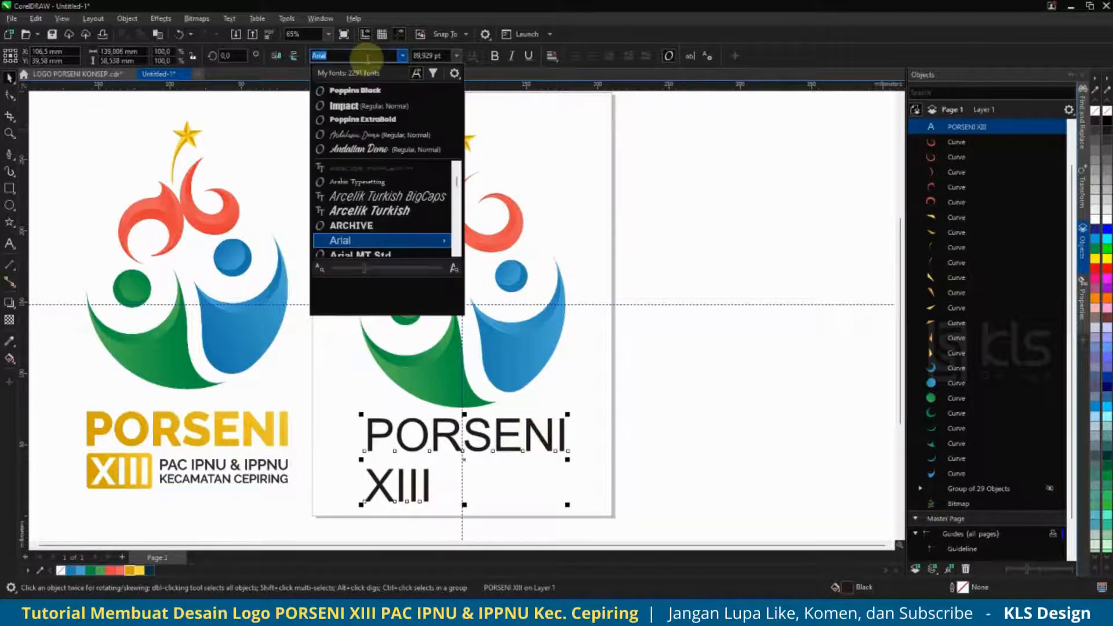
{"action": "type", "text": "MONT"}
{"action": "scroll", "coordinate": [389, 231], "scroll_direction": "down", "scroll_amount": 3}
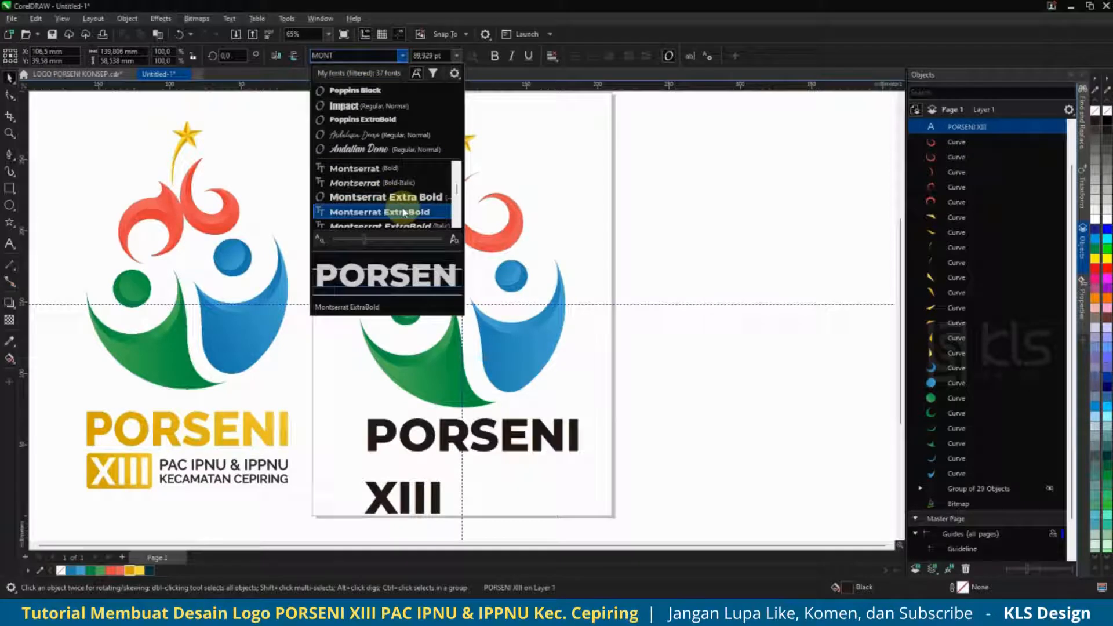
{"action": "left_click", "coordinate": [397, 170]}
{"action": "scroll", "coordinate": [472, 469], "scroll_direction": "up", "scroll_amount": 1}
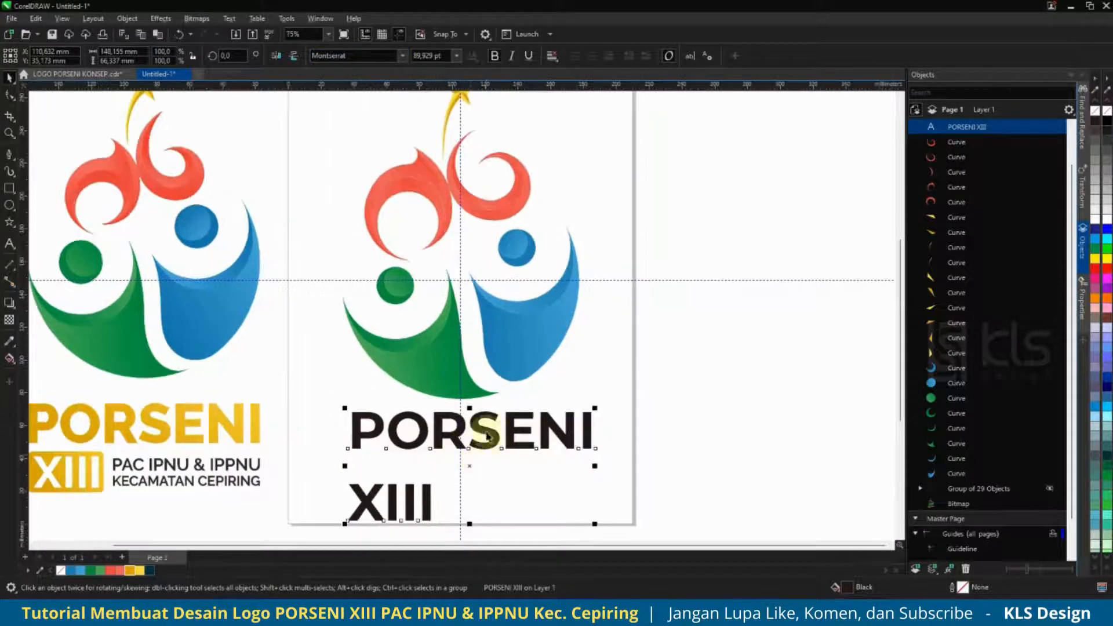
Set the font of the PORSENI XIII text to Montserrat Extra Bold.
{"action": "left_click", "coordinate": [402, 55]}
{"action": "mouse_move", "coordinate": [427, 169]}
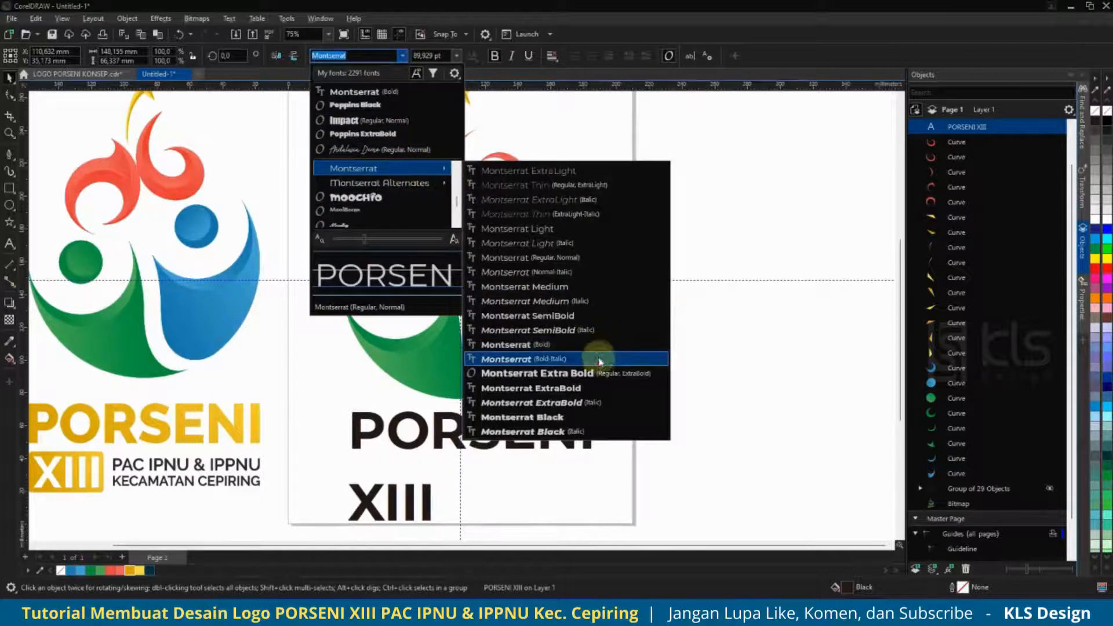
{"action": "left_click", "coordinate": [600, 362]}
{"action": "left_click", "coordinate": [400, 56]}
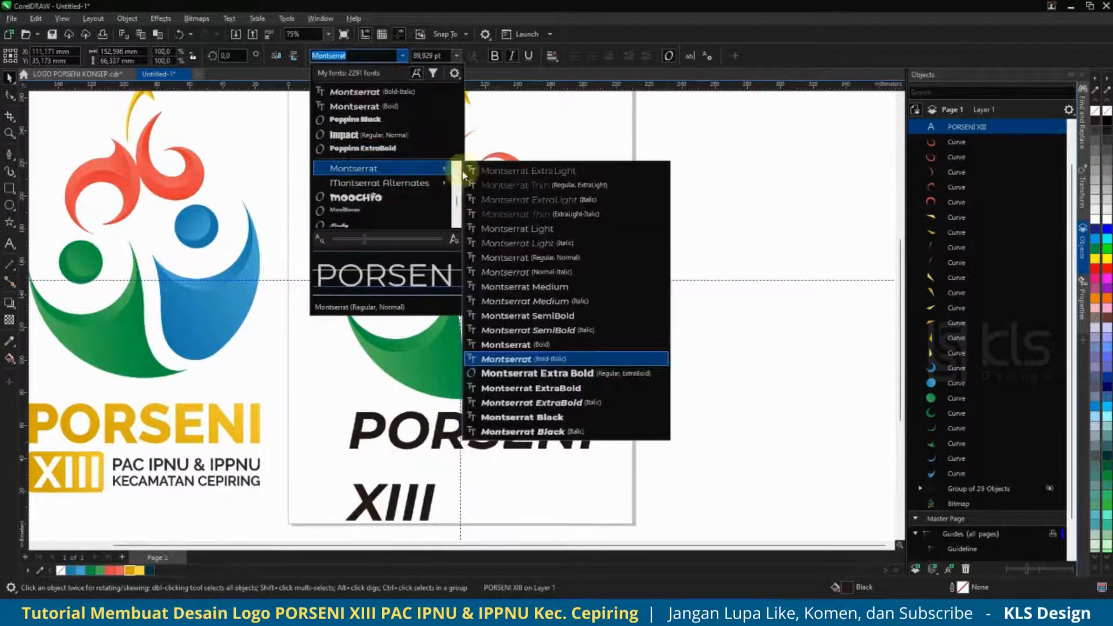
{"action": "left_click", "coordinate": [605, 373]}
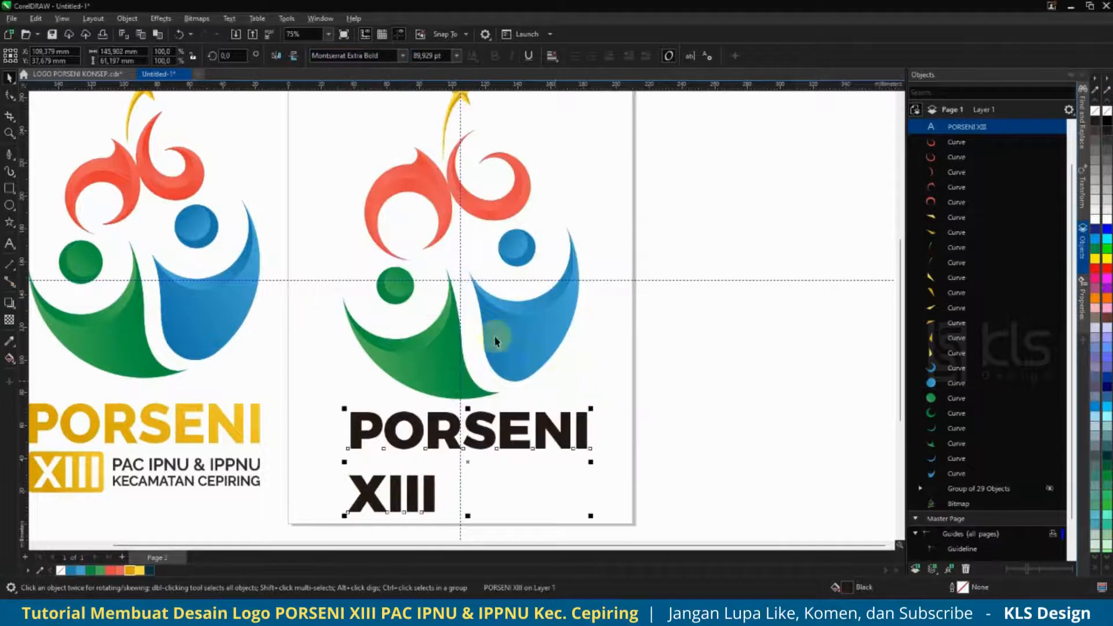
Group all the curves of the emblem on the page and centre the group horizontally with the PORSENI XIII text.
{"action": "scroll", "coordinate": [497, 330], "scroll_direction": "down", "scroll_amount": 3}
{"action": "left_click_drag", "start_coordinate": [387, 349], "coordinate": [389, 359]}
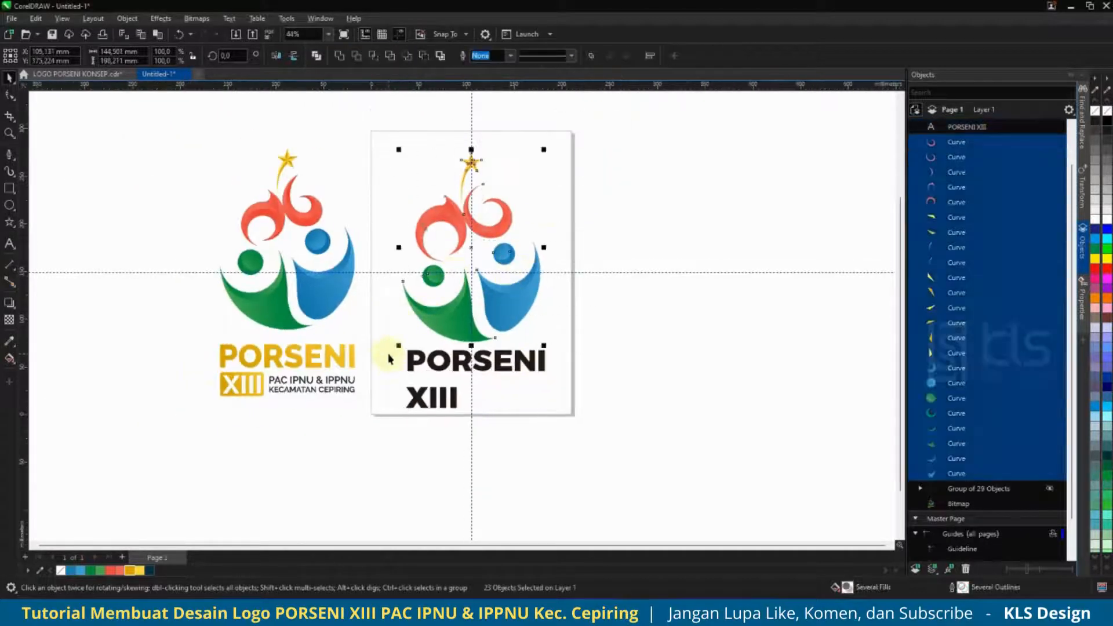
{"action": "key", "text": "ctrl+g"}
{"action": "left_click", "coordinate": [511, 358]}
{"action": "left_click", "coordinate": [516, 318], "text": "shift"}
{"action": "key", "text": "c"}
{"action": "left_click", "coordinate": [571, 326]}
Break the title apart into separate PORSENI and XIII lines and set the XIII line to Montserrat Bold.
{"action": "scroll", "coordinate": [502, 353], "scroll_direction": "up", "scroll_amount": 3}
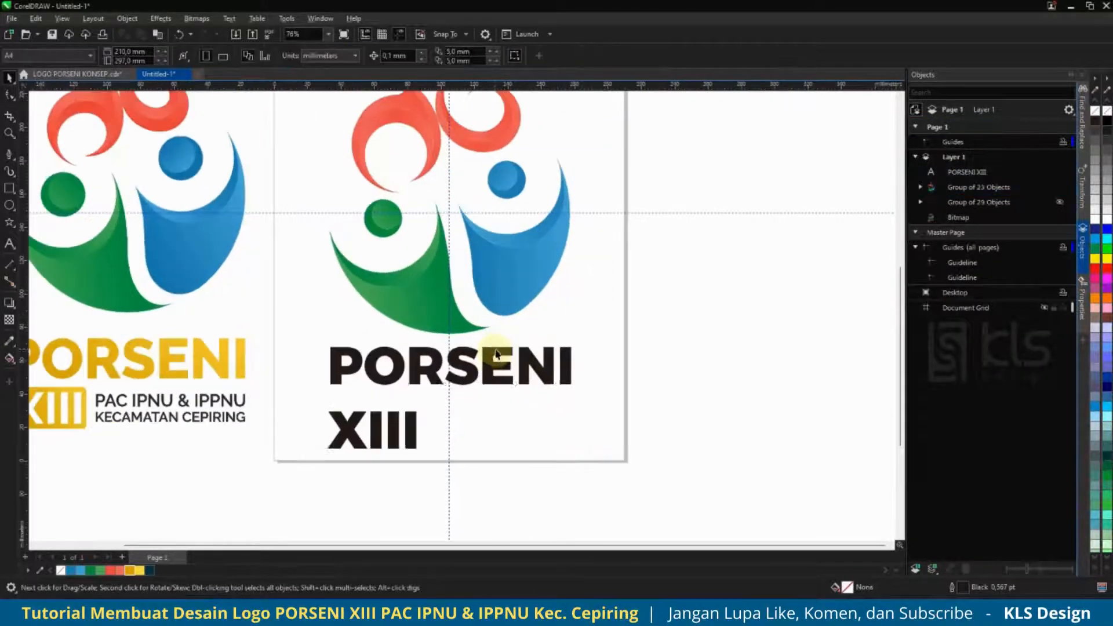
{"action": "left_click", "coordinate": [497, 367]}
{"action": "key", "text": "ctrl+k"}
{"action": "left_click", "coordinate": [498, 381]}
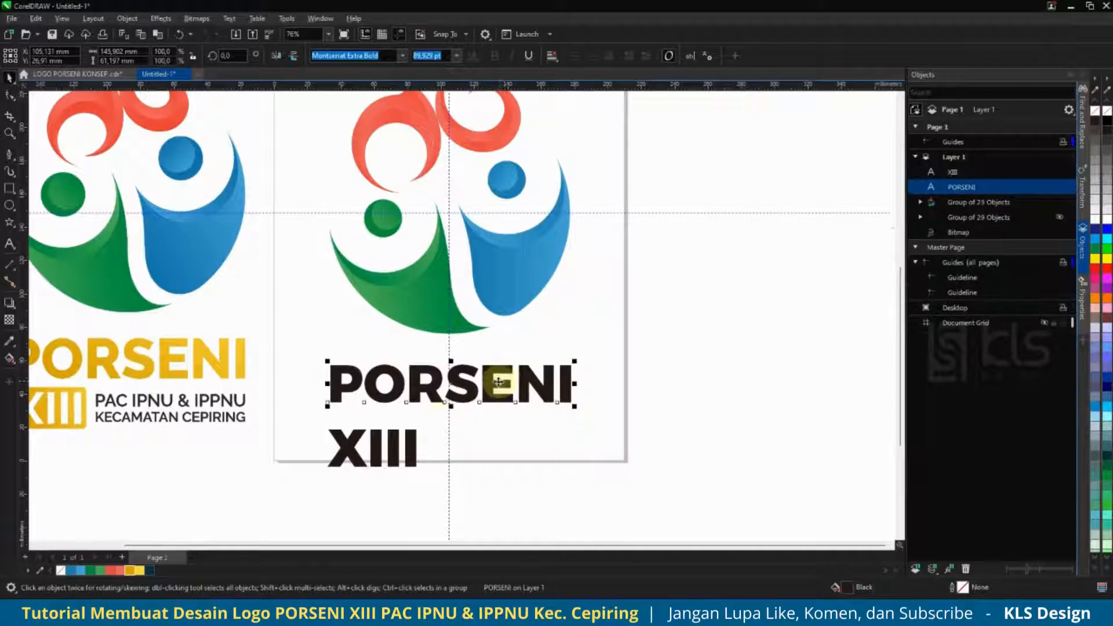
{"action": "left_click", "coordinate": [411, 442]}
{"action": "left_click", "coordinate": [401, 55]}
{"action": "left_click", "coordinate": [398, 116]}
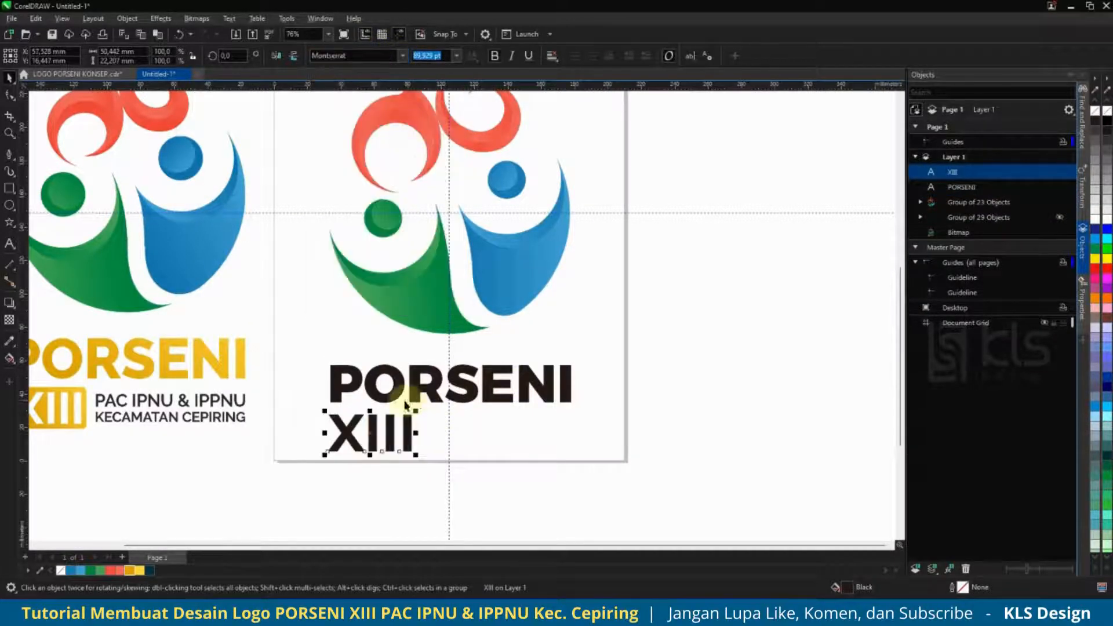
Draw a rectangle about 47 mm wide around XIII and round its corners to about 1.35 mm.
{"action": "key", "text": "F6"}
{"action": "left_click_drag", "start_coordinate": [330, 414], "coordinate": [405, 461]}
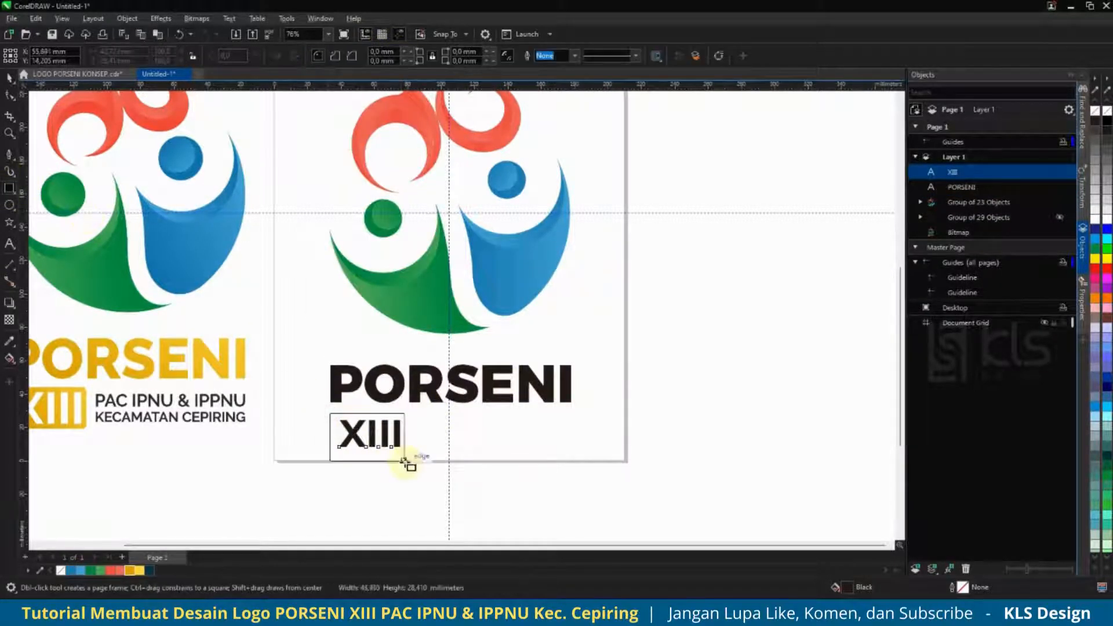
{"action": "left_click", "coordinate": [10, 95]}
{"action": "scroll", "coordinate": [378, 441], "scroll_direction": "up", "scroll_amount": 2}
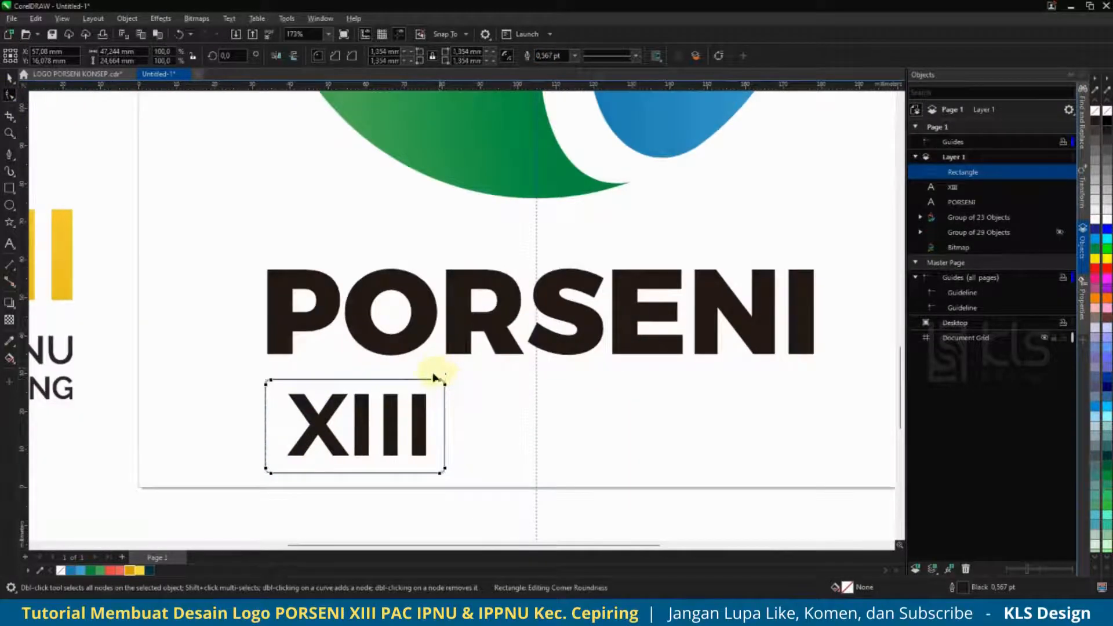
Centre the XIII text within the rounded rectangle and bring it to the front.
{"action": "left_click", "coordinate": [10, 79]}
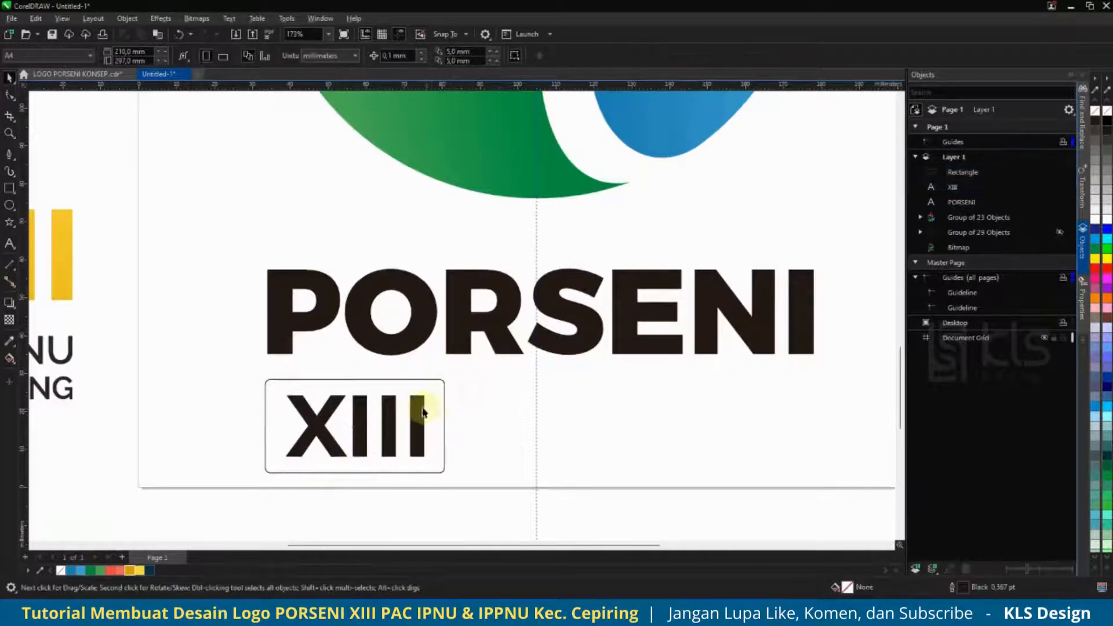
{"action": "left_click", "coordinate": [426, 407]}
{"action": "key", "text": "shift+Page_Up"}
Duplicate XIII as smaller text beside the rectangle, reword it to "PAC IPNU & IPPNU" over "KECAMATAN CEPIRING", and break the two lines apart.
{"action": "scroll", "coordinate": [353, 399], "scroll_direction": "down", "scroll_amount": 3}
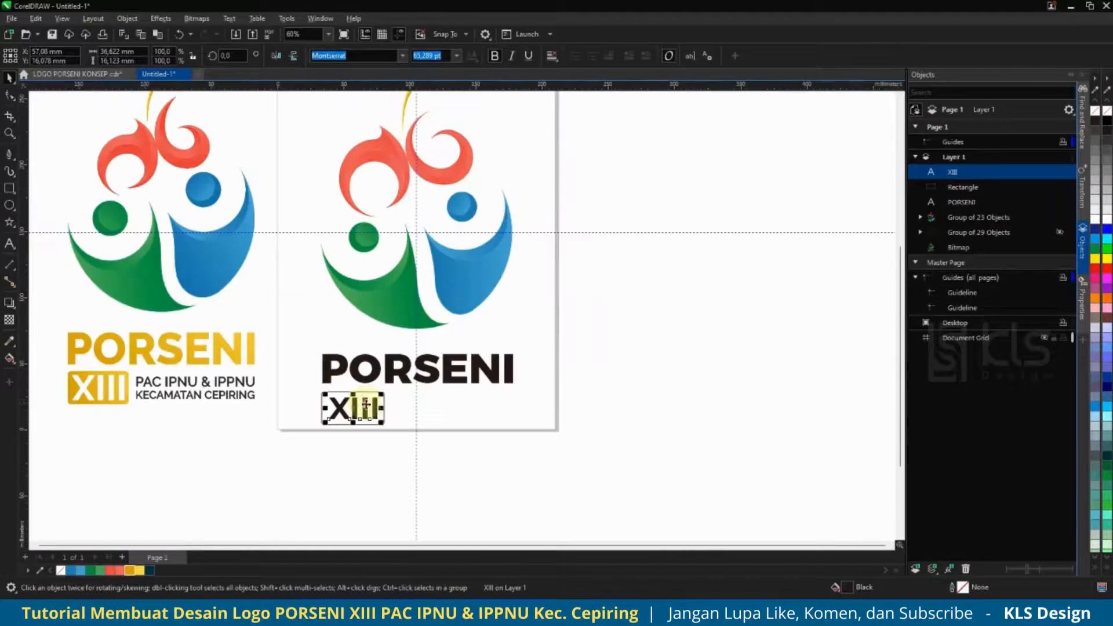
{"action": "left_click_drag", "start_coordinate": [368, 407], "coordinate": [423, 444]}
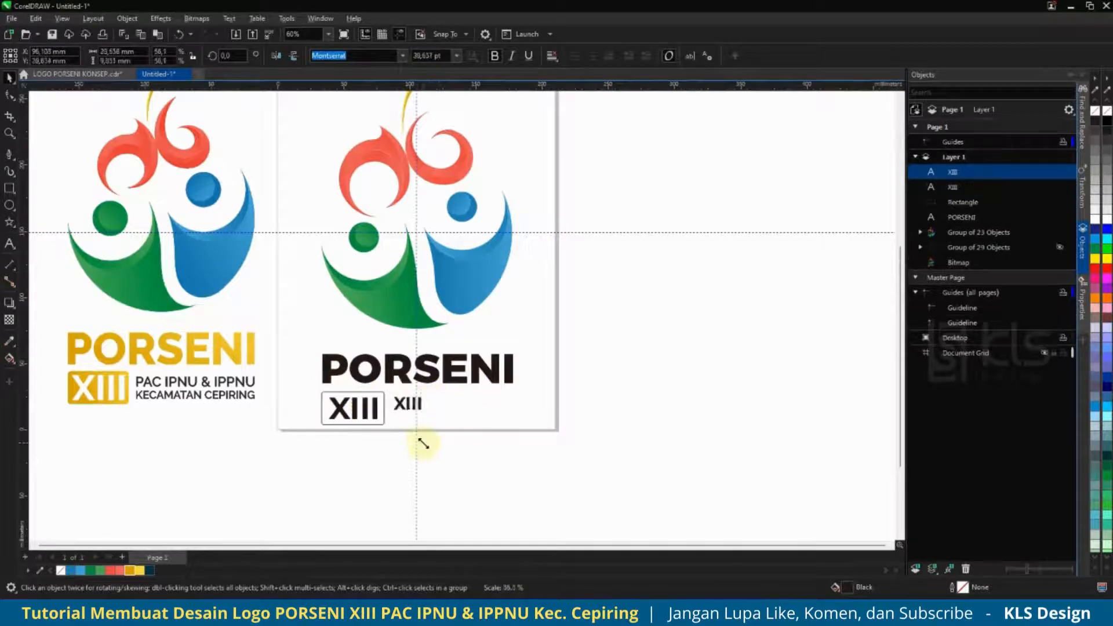
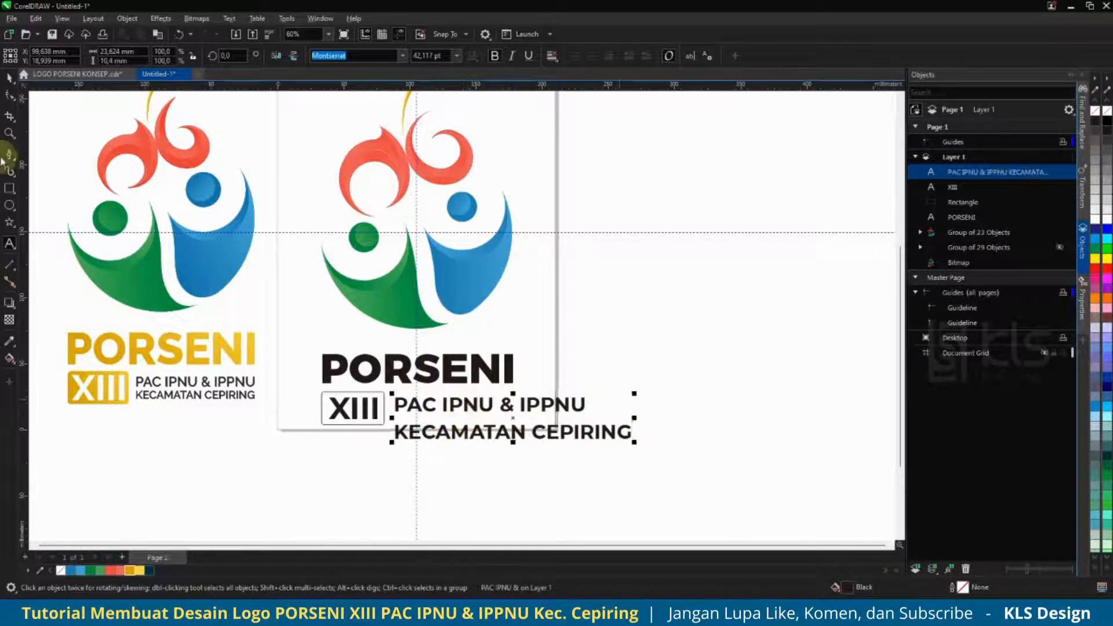
{"action": "key", "text": "ctrl+k"}
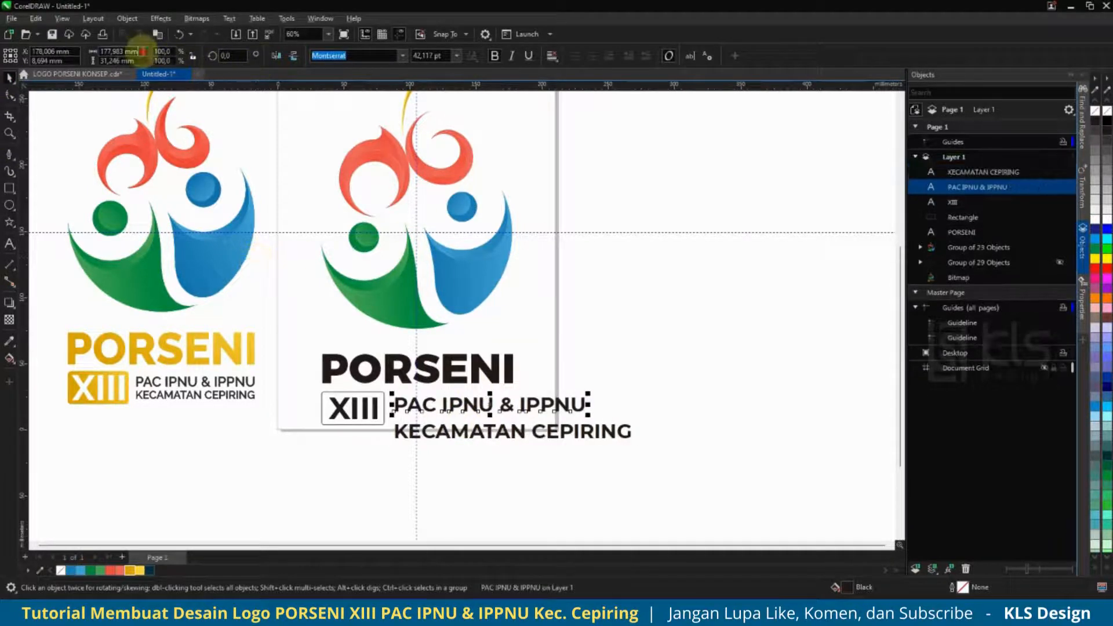
Match the width of KECAMATAN CEPIRING to the PAC IPNU & IPPNU line and centre the two lines on each other.
{"action": "left_click", "coordinate": [138, 51]}
{"action": "left_click", "coordinate": [591, 436]}
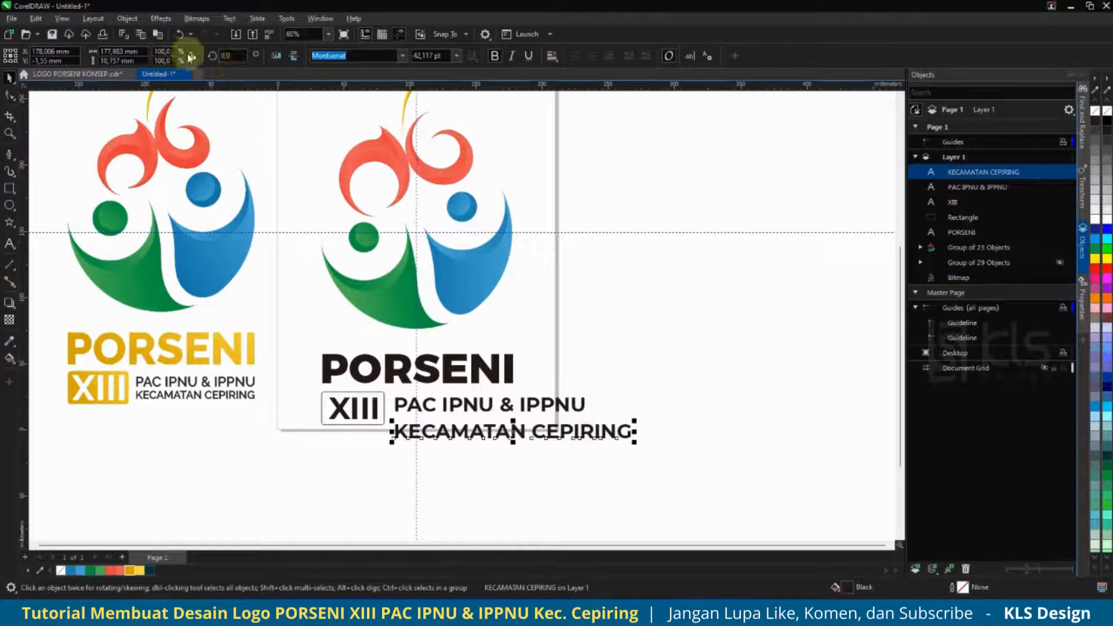
{"action": "left_click", "coordinate": [140, 51]}
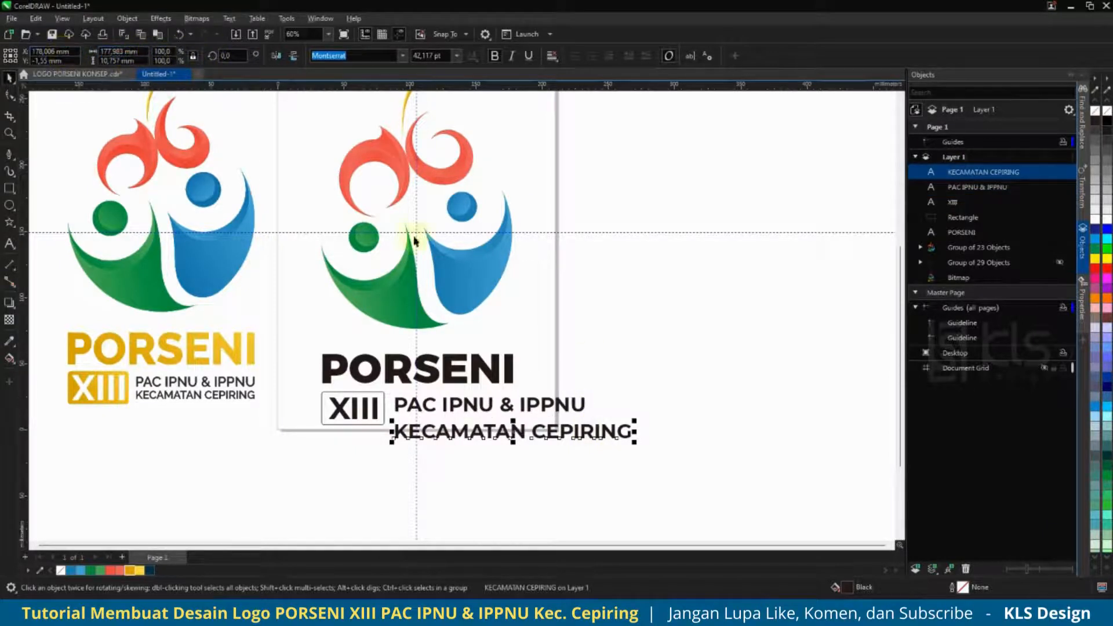
{"action": "left_click", "coordinate": [554, 408]}
{"action": "left_click", "coordinate": [572, 436]}
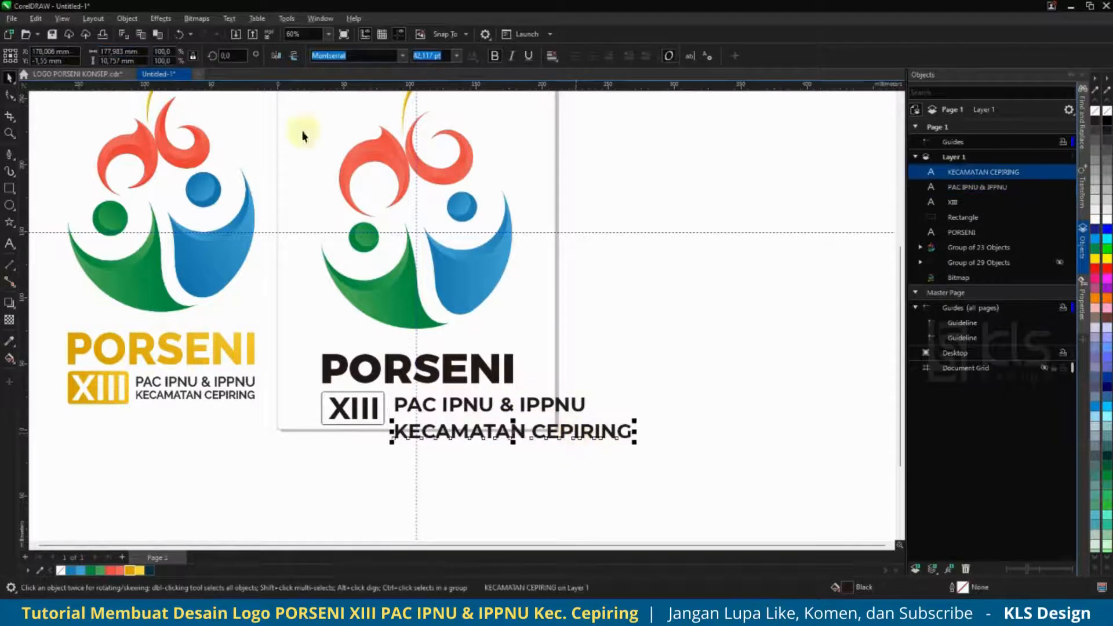
{"action": "left_click_drag", "start_coordinate": [144, 52], "coordinate": [45, 52]}
{"action": "key", "text": "ctrl+v"}
{"action": "key", "text": "Return"}
{"action": "left_click", "coordinate": [581, 407], "text": "shift"}
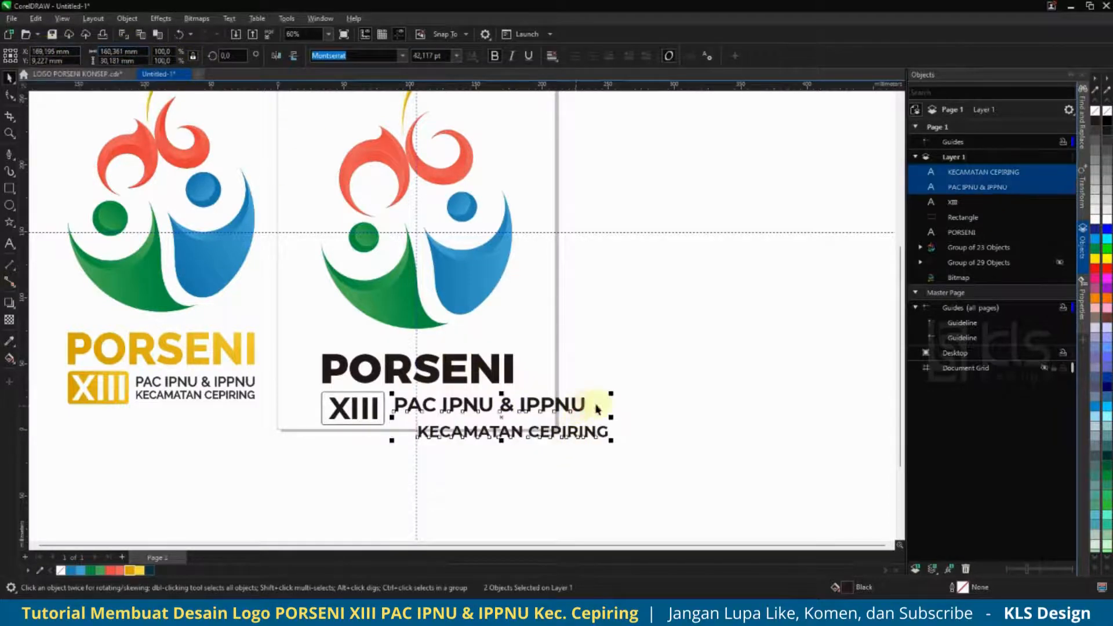
{"action": "key", "text": "c"}
{"action": "key", "text": "Escape"}
Move KECAMATAN CEPIRING closer under PAC IPNU & IPPNU and scale both lines to about 89 mm wide, ending flush with PORSENI.
{"action": "scroll", "coordinate": [534, 431], "scroll_direction": "up", "scroll_amount": 2}
{"action": "left_click_drag", "start_coordinate": [531, 433], "coordinate": [530, 410]}
{"action": "left_click", "coordinate": [601, 378], "text": "shift"}
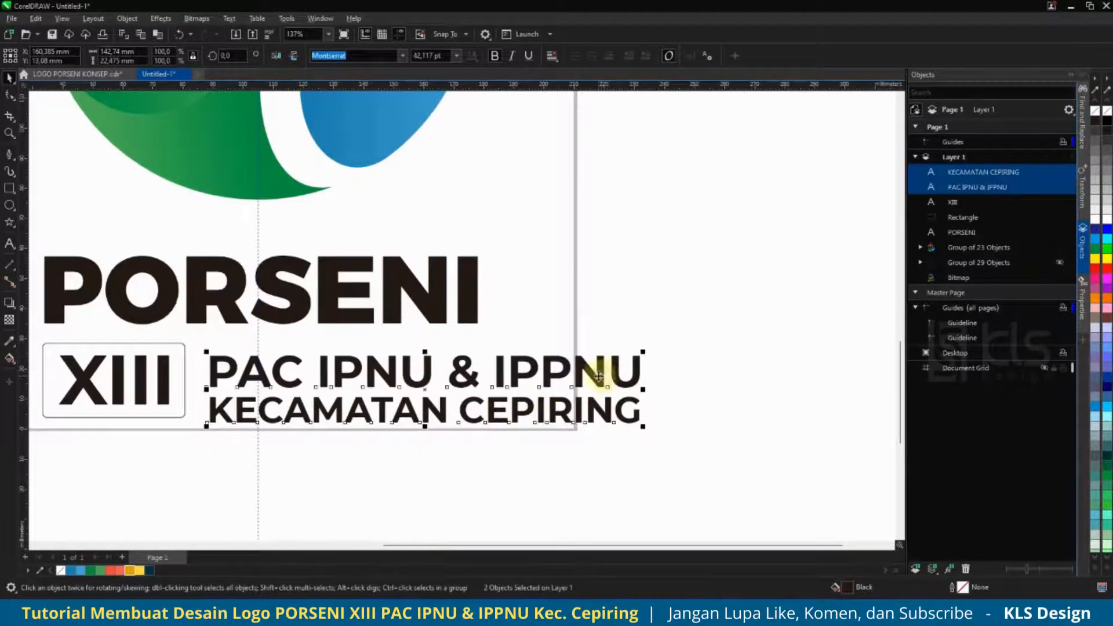
{"action": "left_click_drag", "start_coordinate": [598, 380], "coordinate": [598, 366]}
{"action": "left_click_drag", "start_coordinate": [644, 337], "coordinate": [480, 301]}
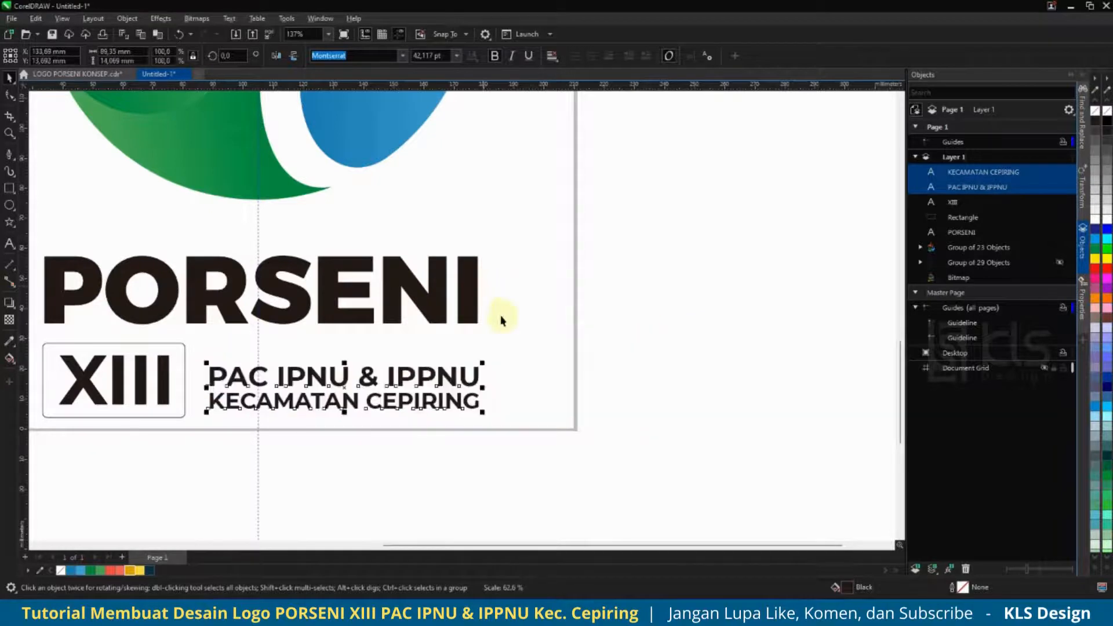
{"action": "scroll", "coordinate": [524, 373], "scroll_direction": "down", "scroll_amount": 2}
{"action": "scroll", "coordinate": [483, 374], "scroll_direction": "up", "scroll_amount": 4}
{"action": "left_click_drag", "start_coordinate": [472, 378], "coordinate": [469, 367]}
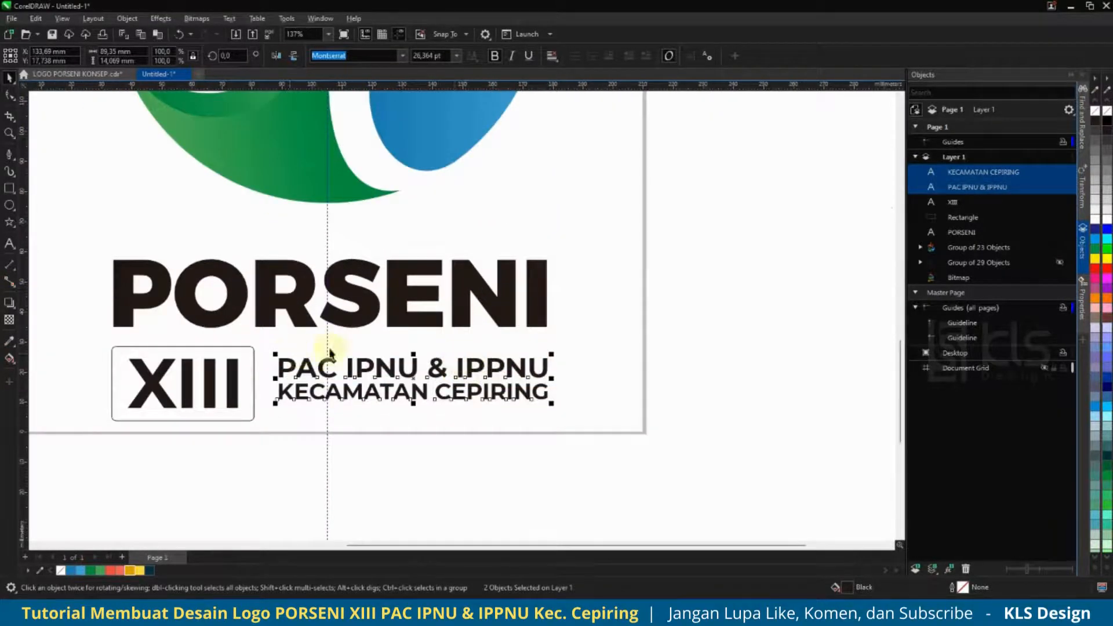
Group the two subtitle lines, enlarge the group to about 92 mm wide towards the rectangle, and align it to the rectangle's vertical centre.
{"action": "scroll", "coordinate": [329, 352], "scroll_direction": "down", "scroll_amount": 4}
{"action": "key", "text": "ctrl+g"}
{"action": "scroll", "coordinate": [368, 363], "scroll_direction": "up", "scroll_amount": 4}
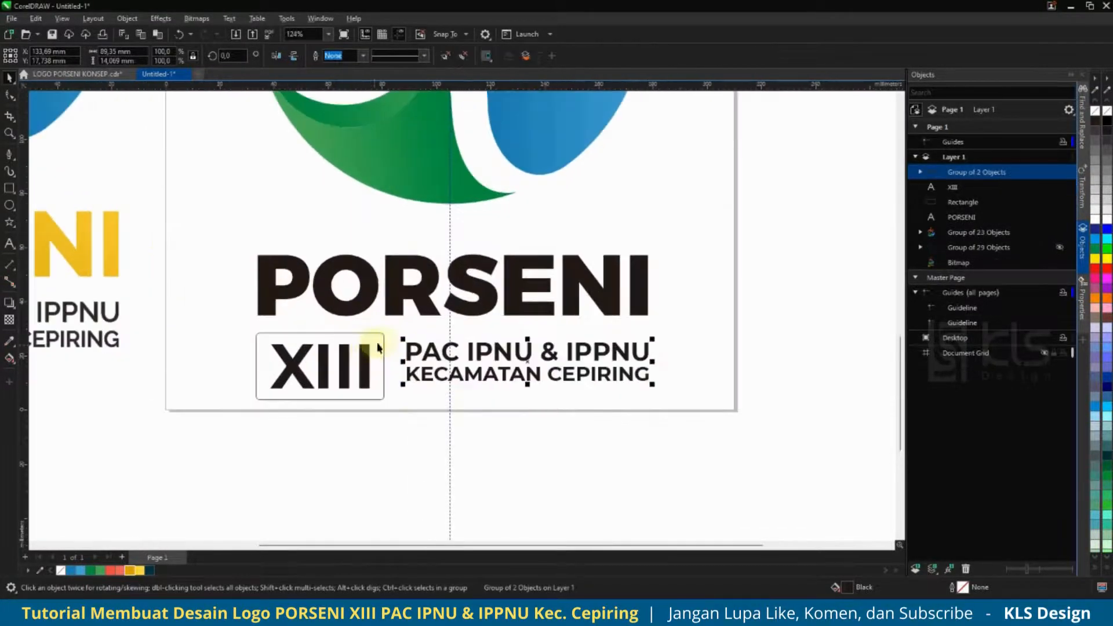
{"action": "left_click", "coordinate": [407, 352]}
{"action": "left_click_drag", "start_coordinate": [403, 344], "coordinate": [397, 342]}
{"action": "left_click", "coordinate": [384, 340], "text": "shift"}
{"action": "key", "text": "e"}
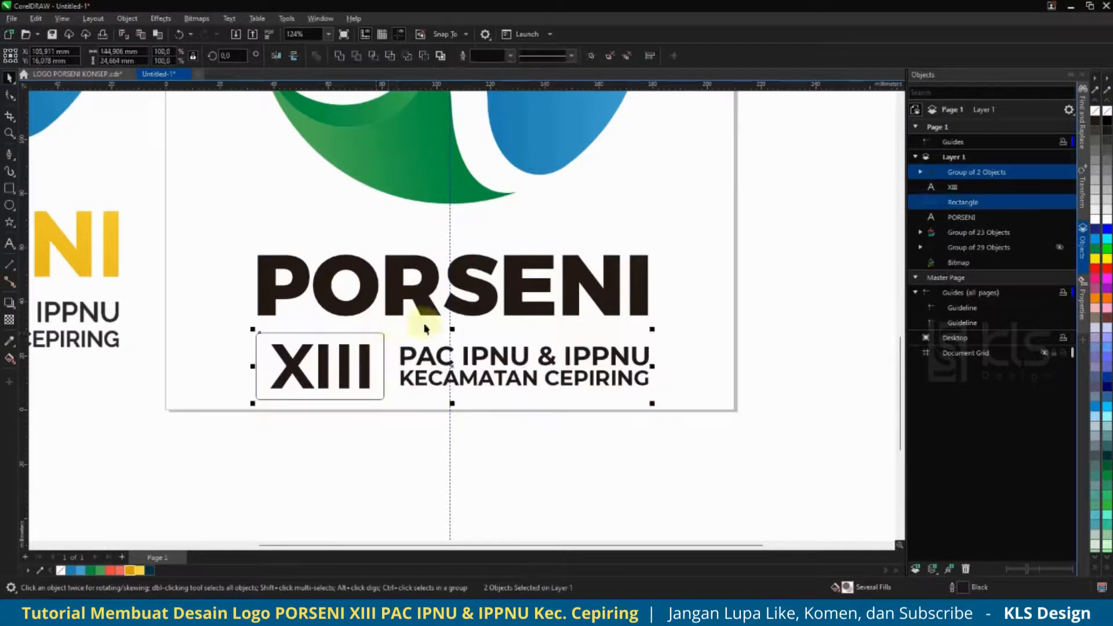
{"action": "left_click", "coordinate": [426, 326]}
{"action": "left_click", "coordinate": [383, 355]}
Change the fill of the subtitle group to the dark grey RGB colour #222222.
{"action": "scroll", "coordinate": [444, 368], "scroll_direction": "down", "scroll_amount": 3}
{"action": "left_click", "coordinate": [490, 366]}
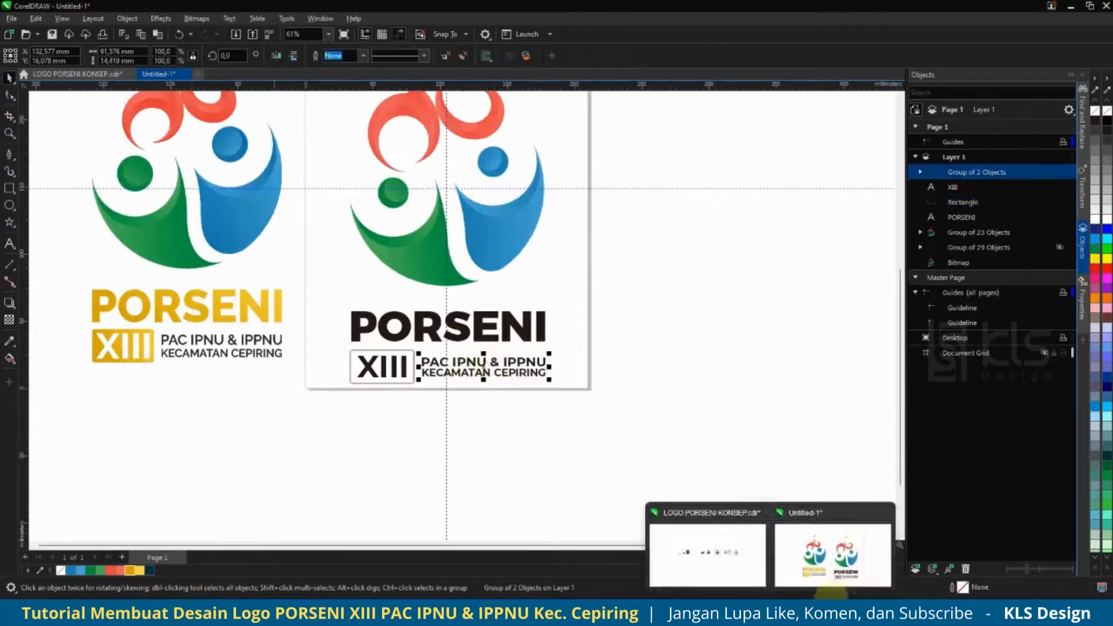
{"action": "left_click", "coordinate": [847, 428]}
{"action": "double_click", "coordinate": [862, 588]}
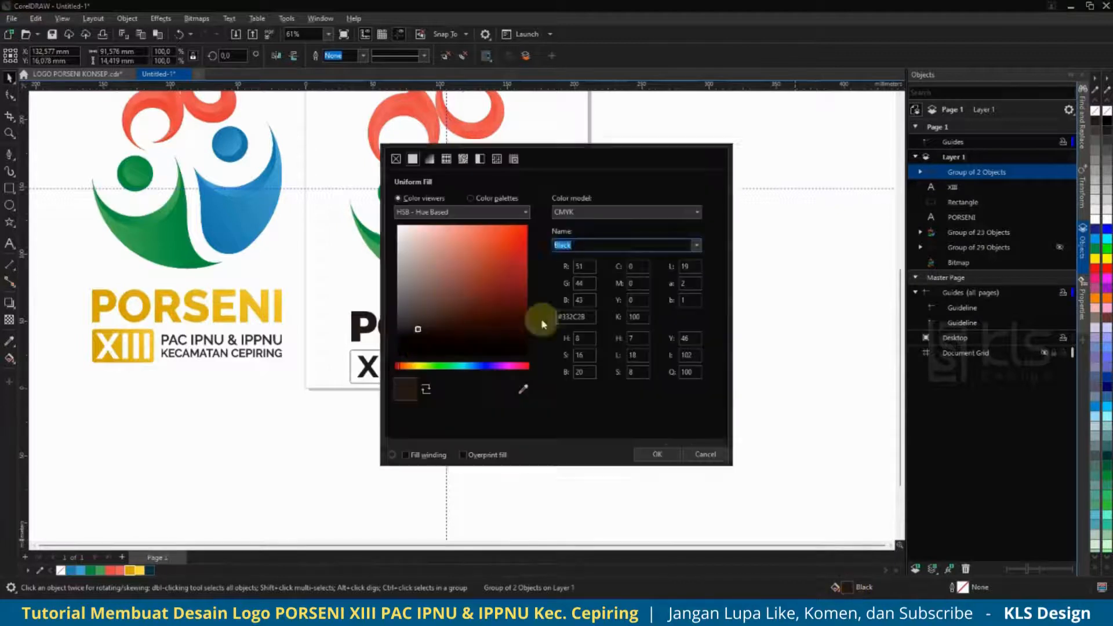
{"action": "left_click", "coordinate": [629, 212]}
{"action": "left_click", "coordinate": [586, 243]}
{"action": "left_click", "coordinate": [657, 452]}
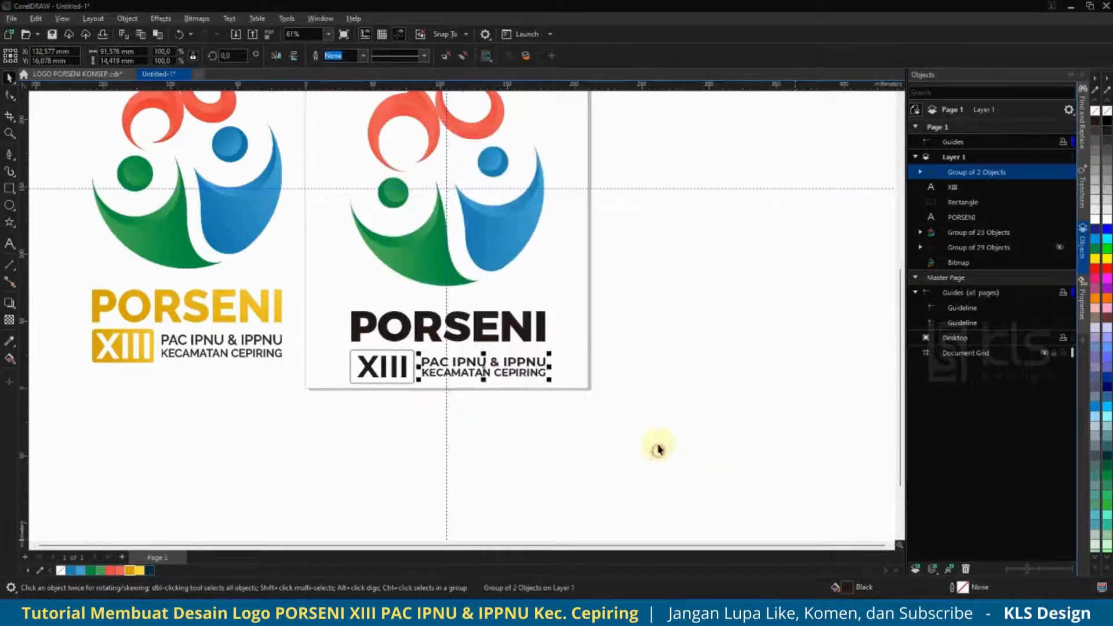
{"action": "left_click", "coordinate": [657, 450]}
Fill the PORSENI text and the rounded rectangle with the darker yellow R217 G166 B0.
{"action": "left_click_drag", "start_coordinate": [592, 295], "coordinate": [328, 353]}
{"action": "left_click", "coordinate": [128, 571]}
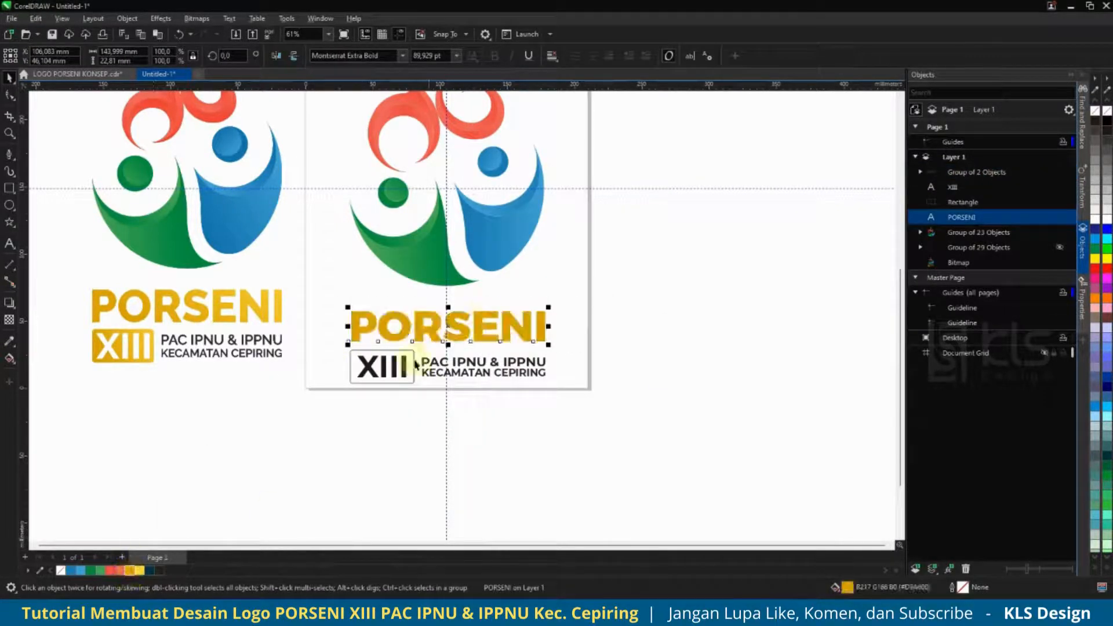
{"action": "left_click", "coordinate": [413, 362], "text": "shift"}
{"action": "left_click", "coordinate": [129, 571]}
{"action": "left_click", "coordinate": [366, 437]}
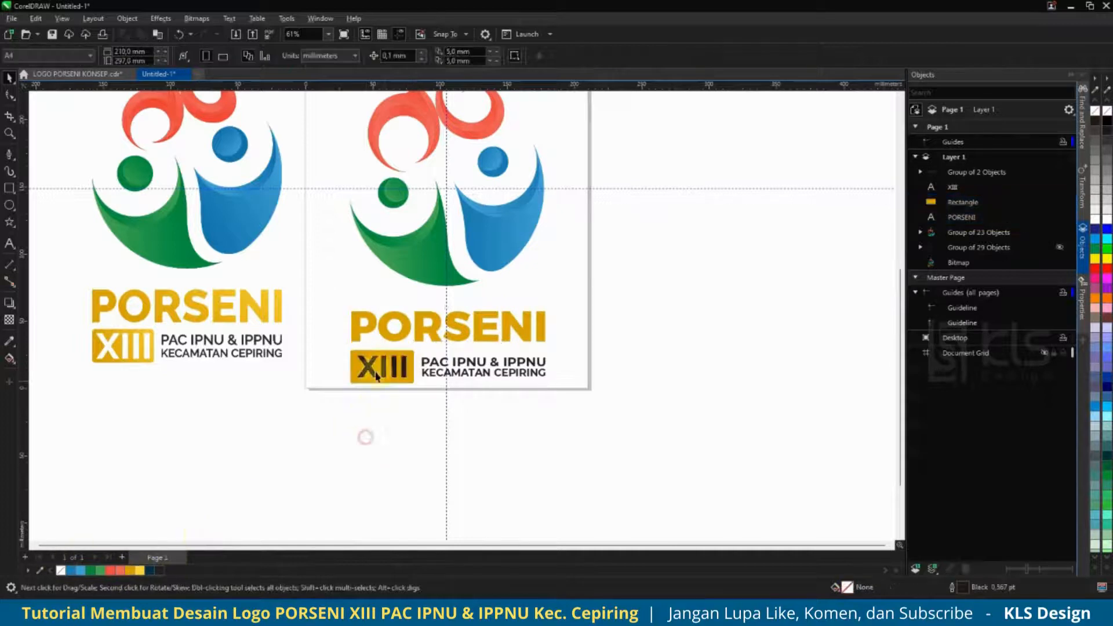
Fill the XIII text inside the rectangle with white.
{"action": "left_click", "coordinate": [380, 365]}
{"action": "left_click", "coordinate": [1108, 219]}
{"action": "left_click", "coordinate": [497, 398]}
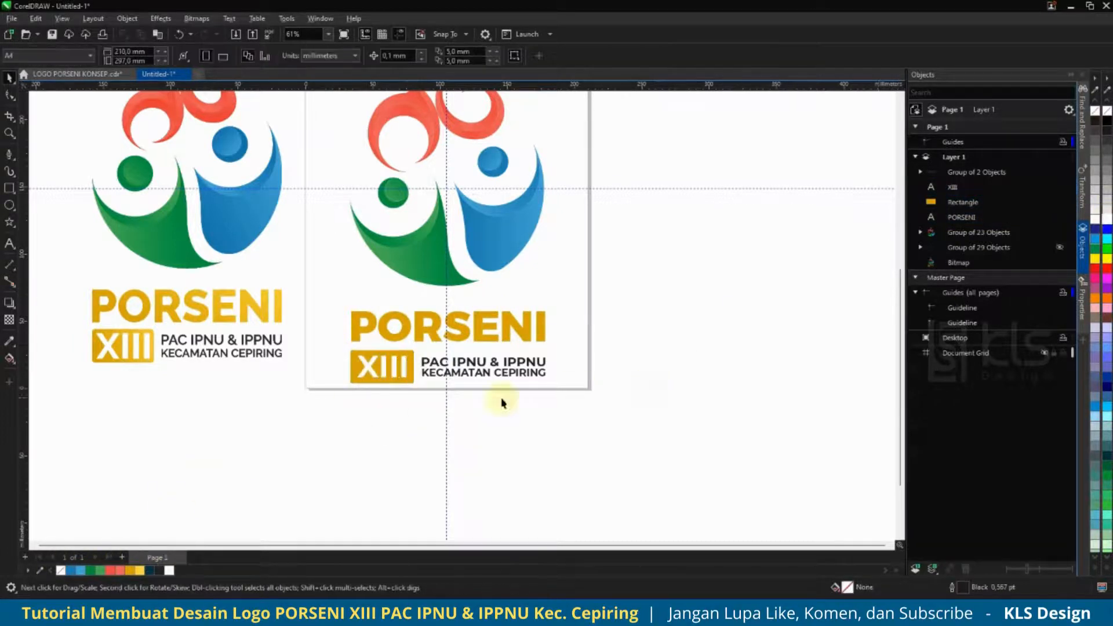
Apply a diagonal gradient from darker to lighter yellow across the PORSENI text.
{"action": "left_click", "coordinate": [433, 330]}
{"action": "left_click", "coordinate": [9, 359]}
{"action": "left_click_drag", "start_coordinate": [348, 341], "coordinate": [599, 261]}
{"action": "left_click", "coordinate": [9, 77]}
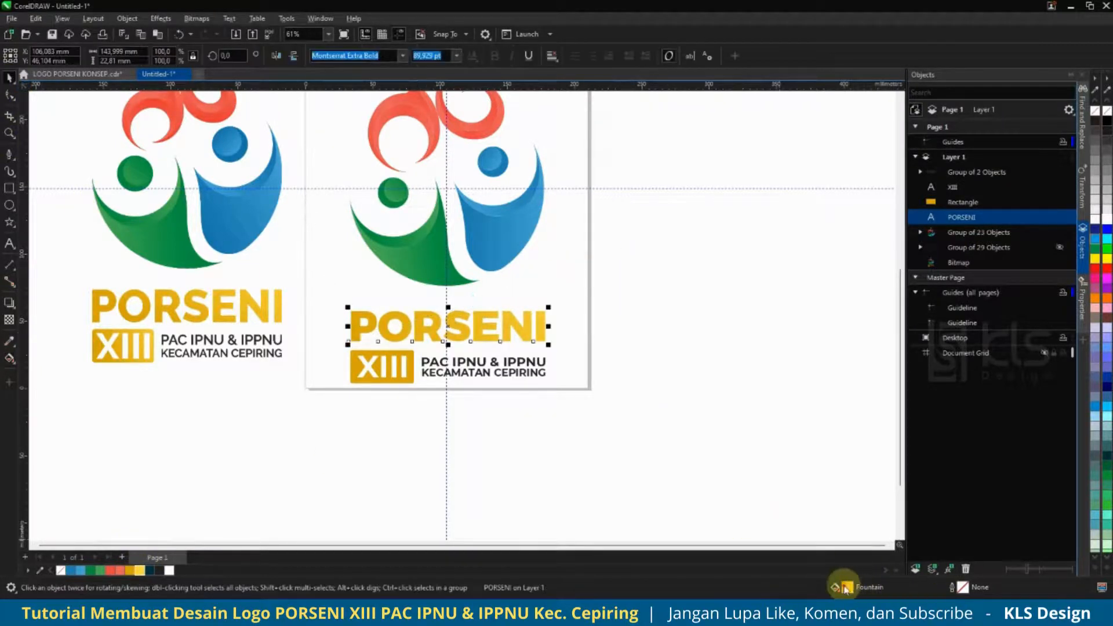
Give the rectangle behind XIII the same yellow gradient and slightly enlarge the XIII text within it.
{"action": "left_click", "coordinate": [397, 359]}
{"action": "scroll", "coordinate": [399, 356], "scroll_direction": "up", "scroll_amount": 3}
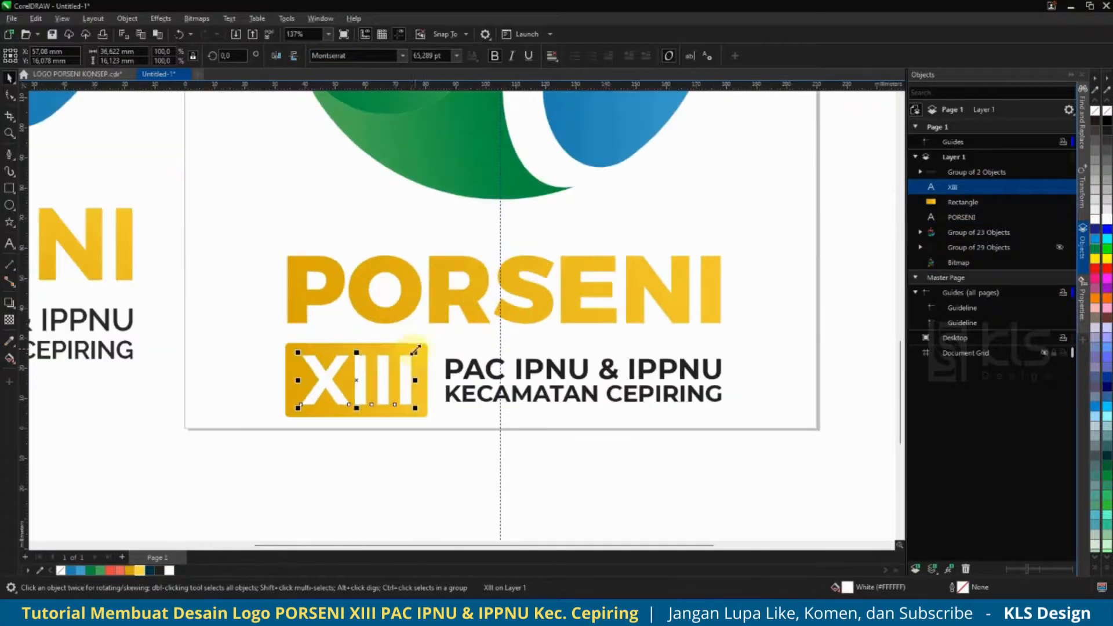
{"action": "scroll", "coordinate": [457, 480], "scroll_direction": "down", "scroll_amount": 3}
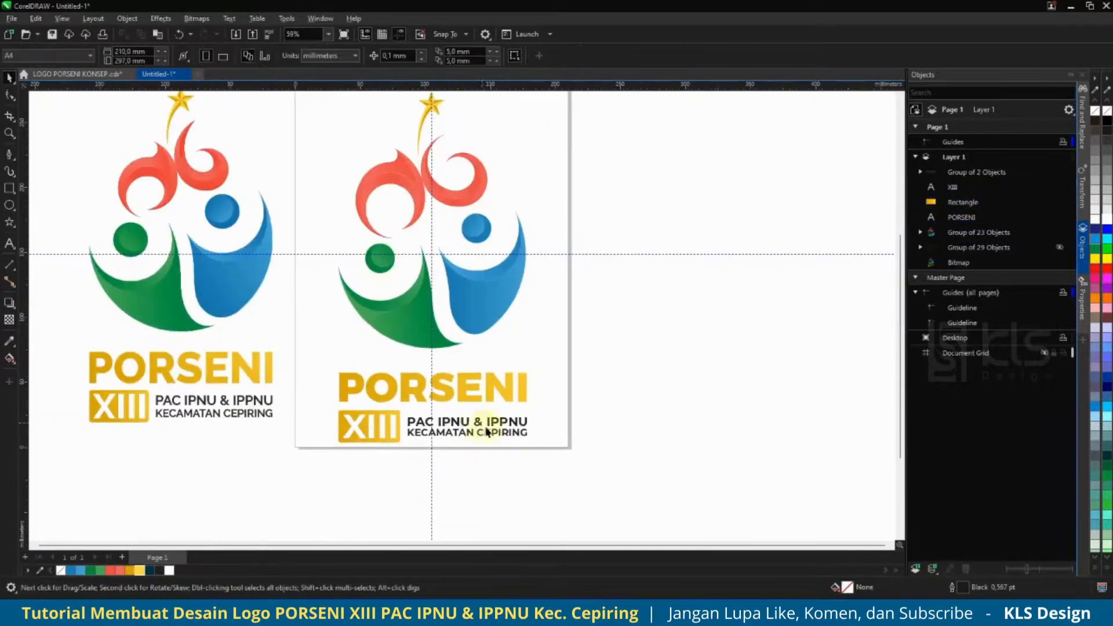
Ungroup the subtitle, move PAC IPNU & IPPNU up to widen the line spacing, and regroup the two lines.
{"action": "scroll", "coordinate": [457, 406], "scroll_direction": "up", "scroll_amount": 5}
{"action": "left_click", "coordinate": [455, 399]}
{"action": "left_click_drag", "start_coordinate": [457, 399], "coordinate": [458, 360]}
{"action": "left_click", "coordinate": [446, 56]}
{"action": "left_click", "coordinate": [443, 302]}
{"action": "scroll", "coordinate": [453, 392], "scroll_direction": "up", "scroll_amount": 2}
{"action": "left_click", "coordinate": [486, 498], "text": "shift"}
{"action": "key", "text": "ctrl+g"}
Align the regrouped subtitle vertically with the centre of the XIII rectangle.
{"action": "scroll", "coordinate": [481, 434], "scroll_direction": "down", "scroll_amount": 6}
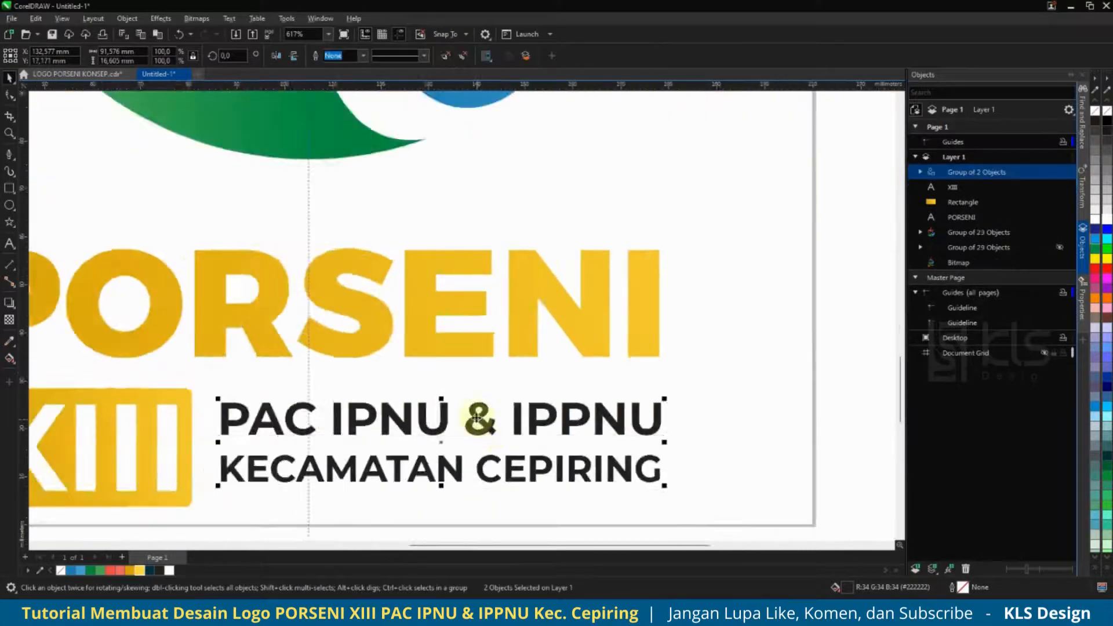
{"action": "left_click", "coordinate": [284, 433], "text": "shift"}
{"action": "key", "text": "e"}
{"action": "scroll", "coordinate": [458, 420], "scroll_direction": "down", "scroll_amount": 3}
{"action": "left_click", "coordinate": [573, 452]}
Delete the horizontal and vertical guidelines crossing the page.
{"action": "scroll", "coordinate": [509, 451], "scroll_direction": "down", "scroll_amount": 1}
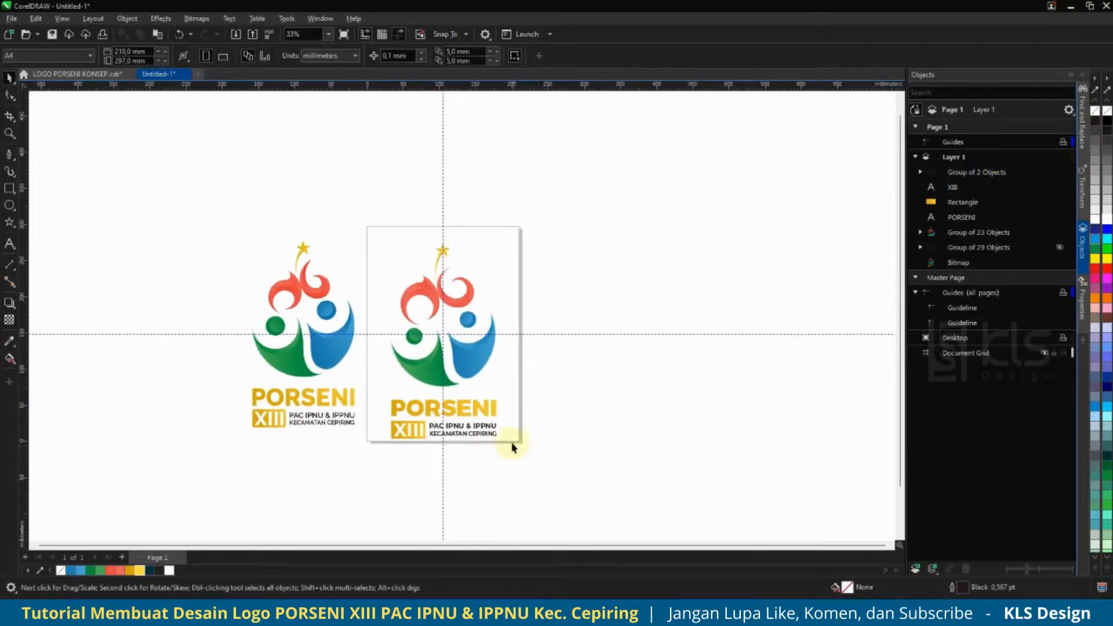
{"action": "scroll", "coordinate": [512, 445], "scroll_direction": "up", "scroll_amount": 1}
{"action": "left_click", "coordinate": [539, 277]}
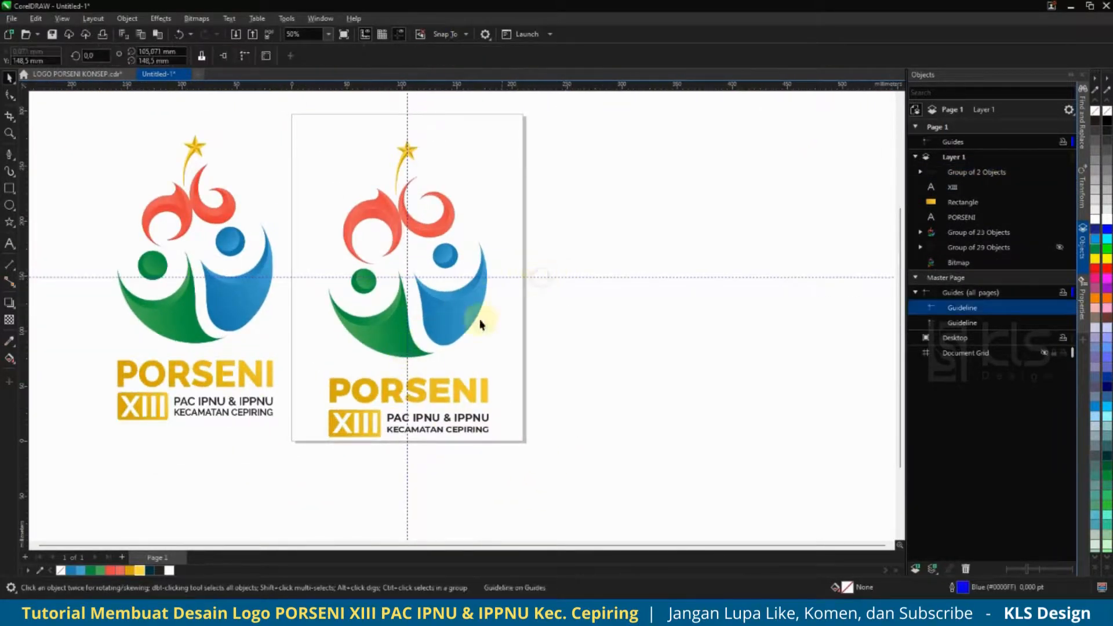
{"action": "key", "text": "Delete"}
{"action": "left_click", "coordinate": [407, 369]}
{"action": "key", "text": "Delete"}
View the finished logo enlarged alongside the reference version.
{"action": "scroll", "coordinate": [546, 417], "scroll_direction": "down", "scroll_amount": 2}
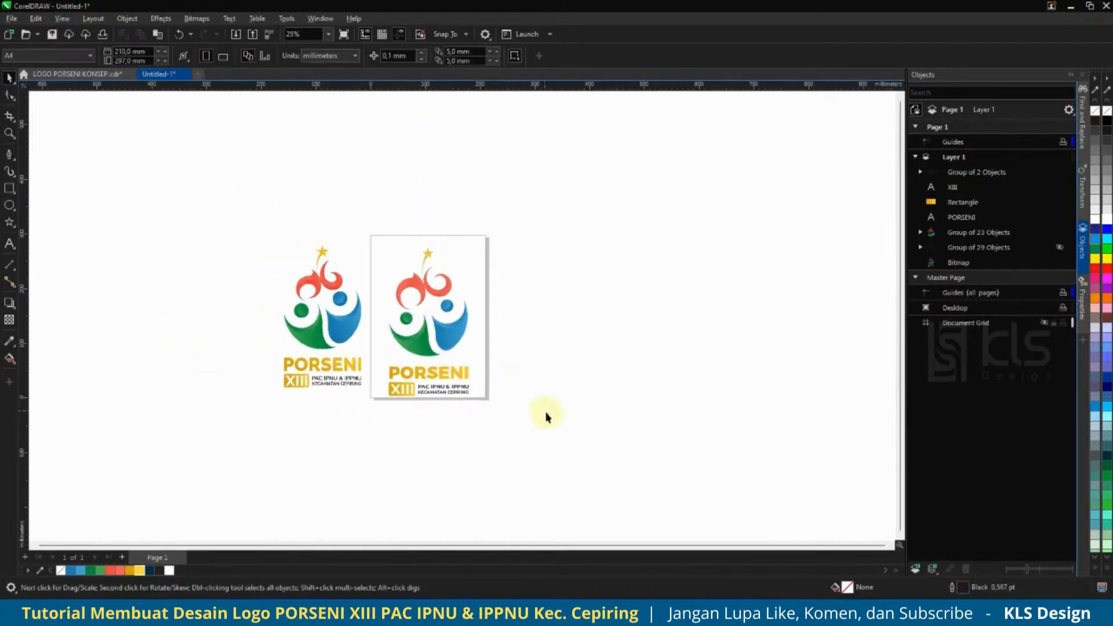
{"action": "key", "text": "ctrl+a"}
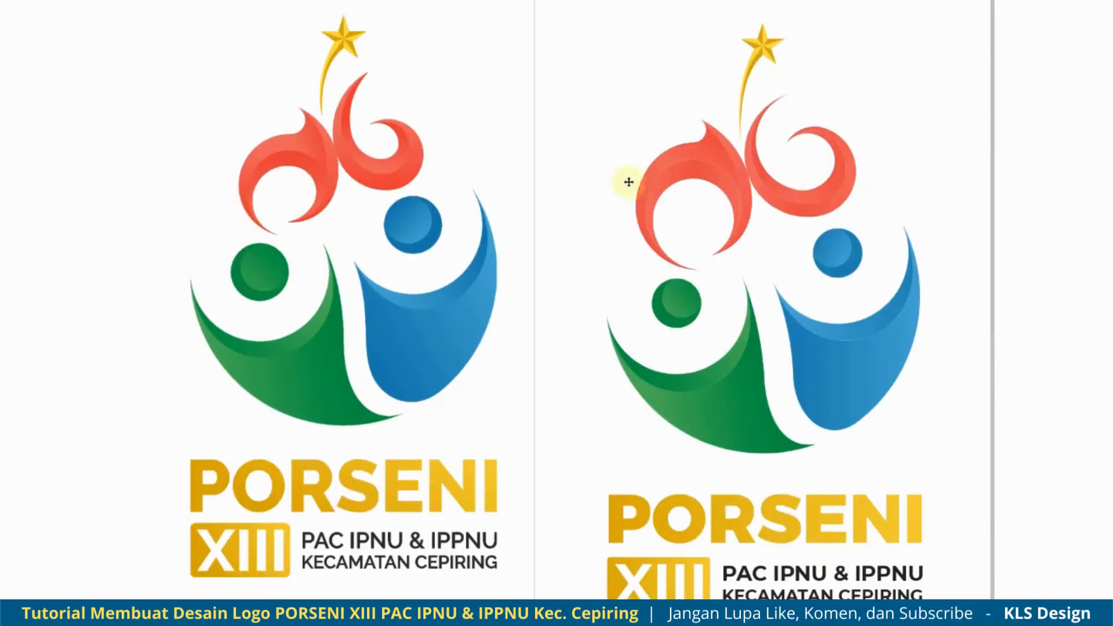